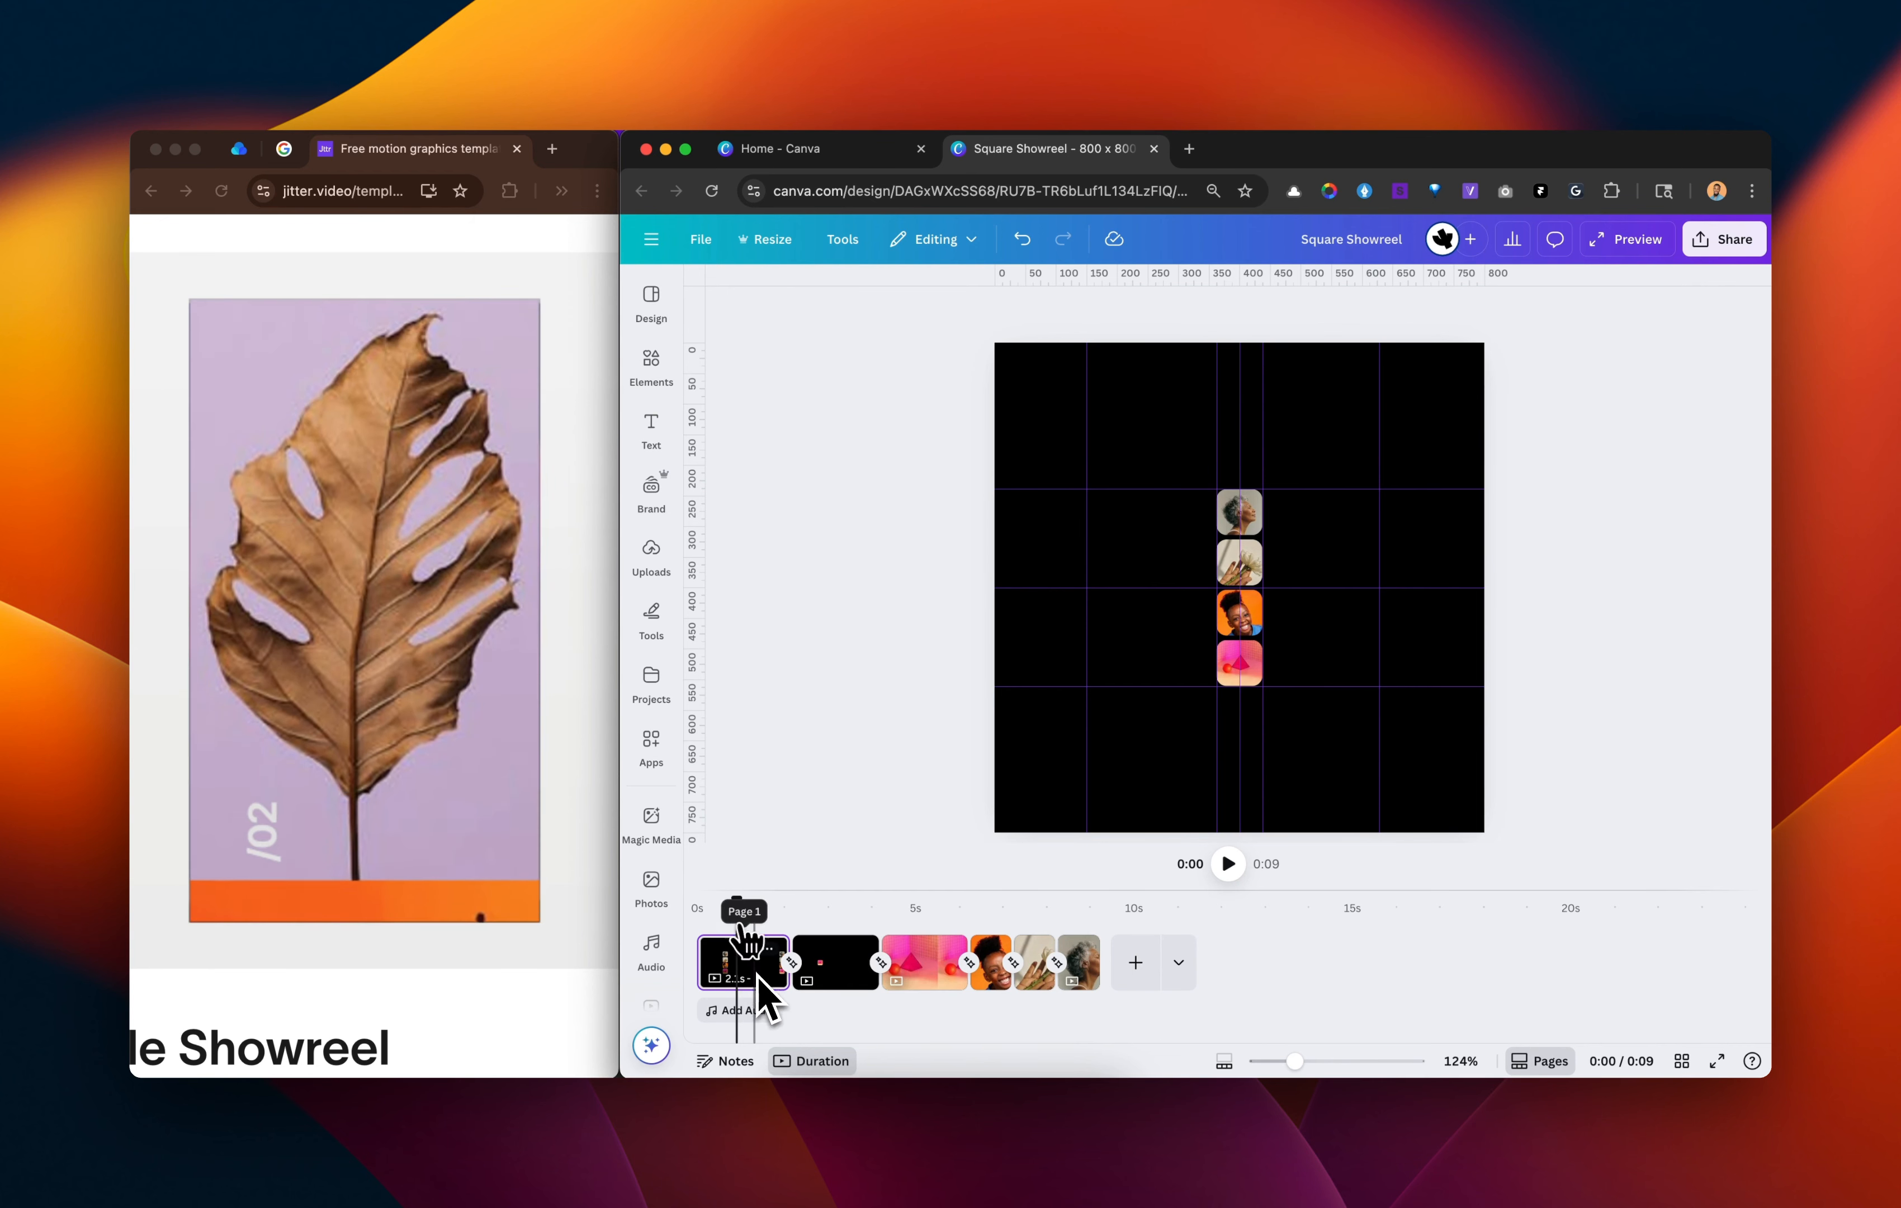
- Review the rulers and guides options in the design's settings
click(624, 723)
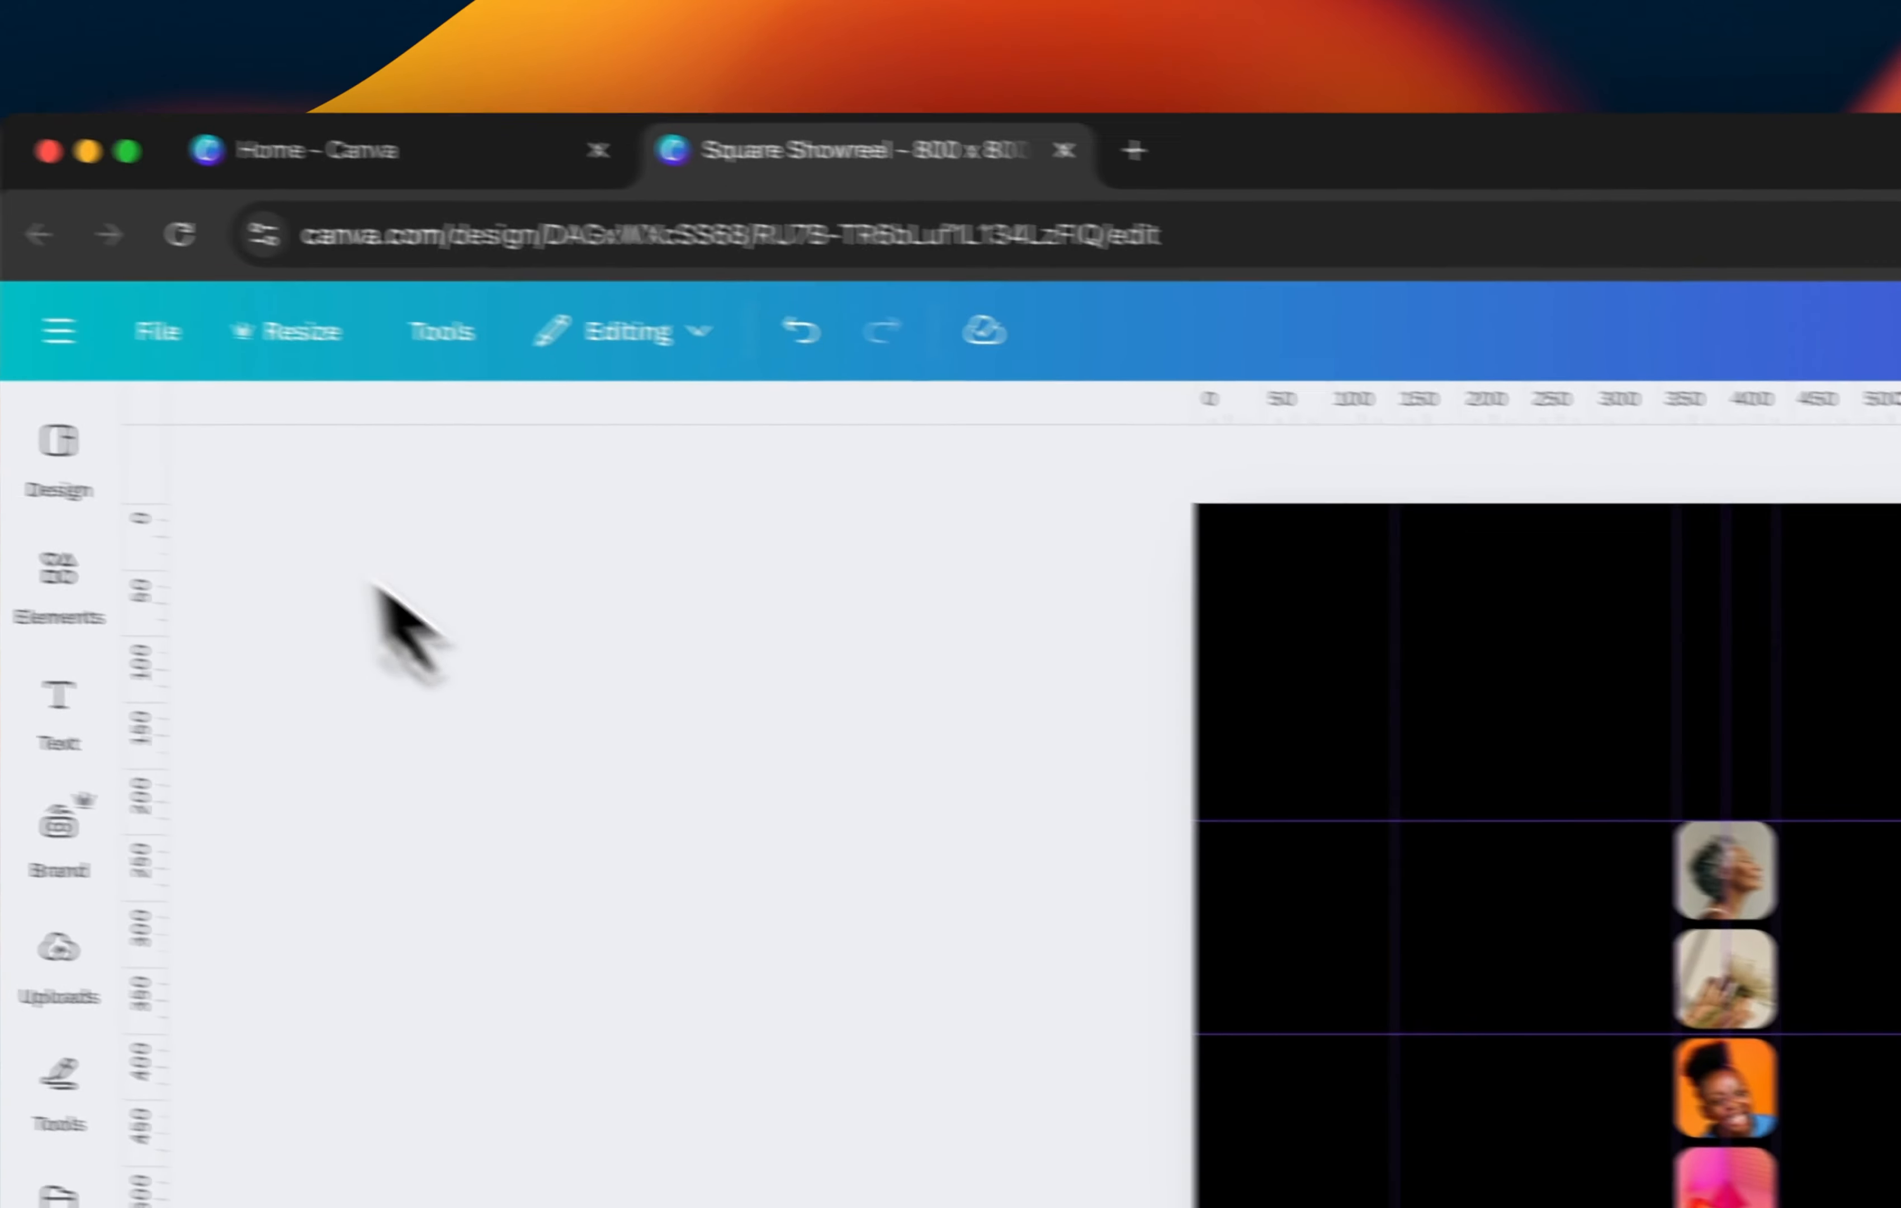
click(157, 330)
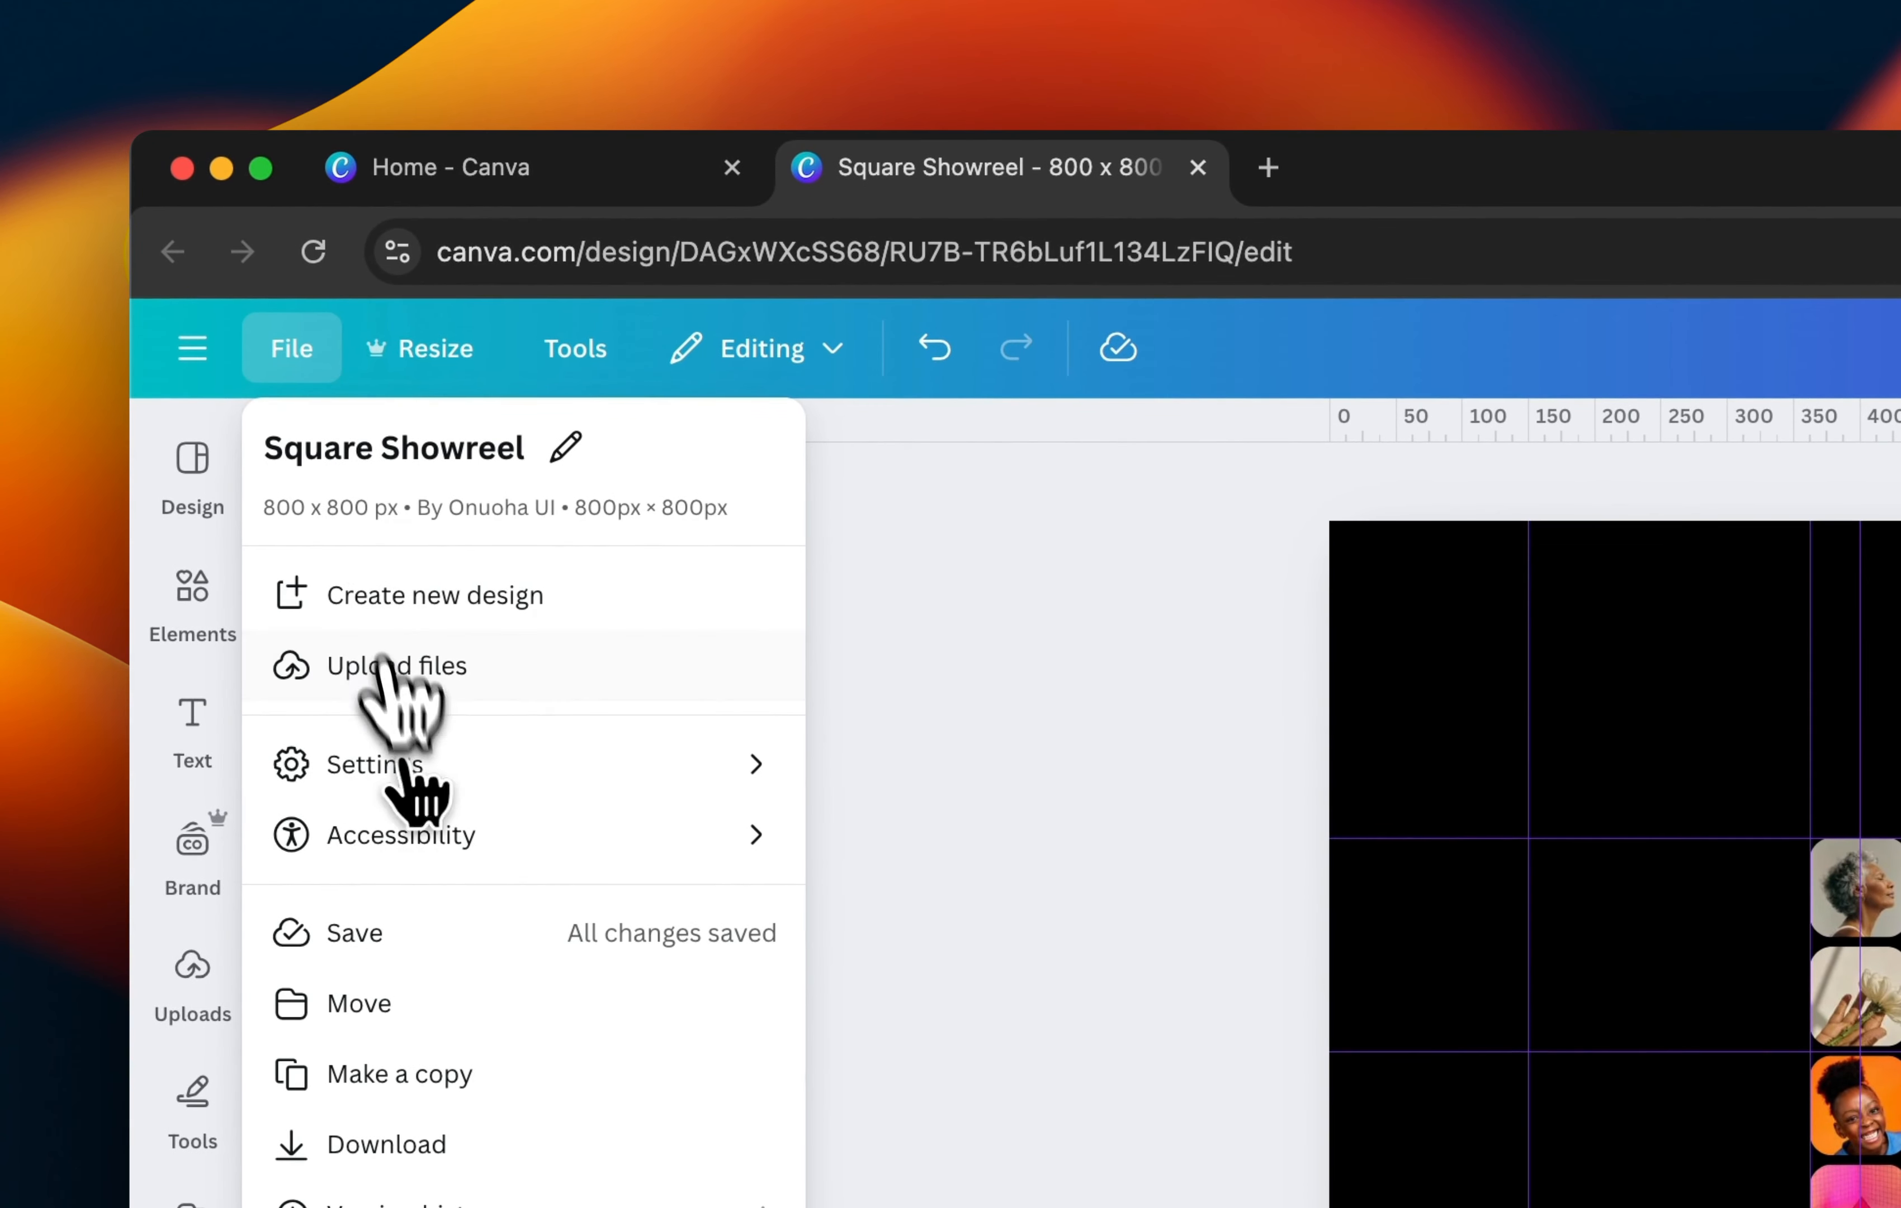
mouse_move(412, 779)
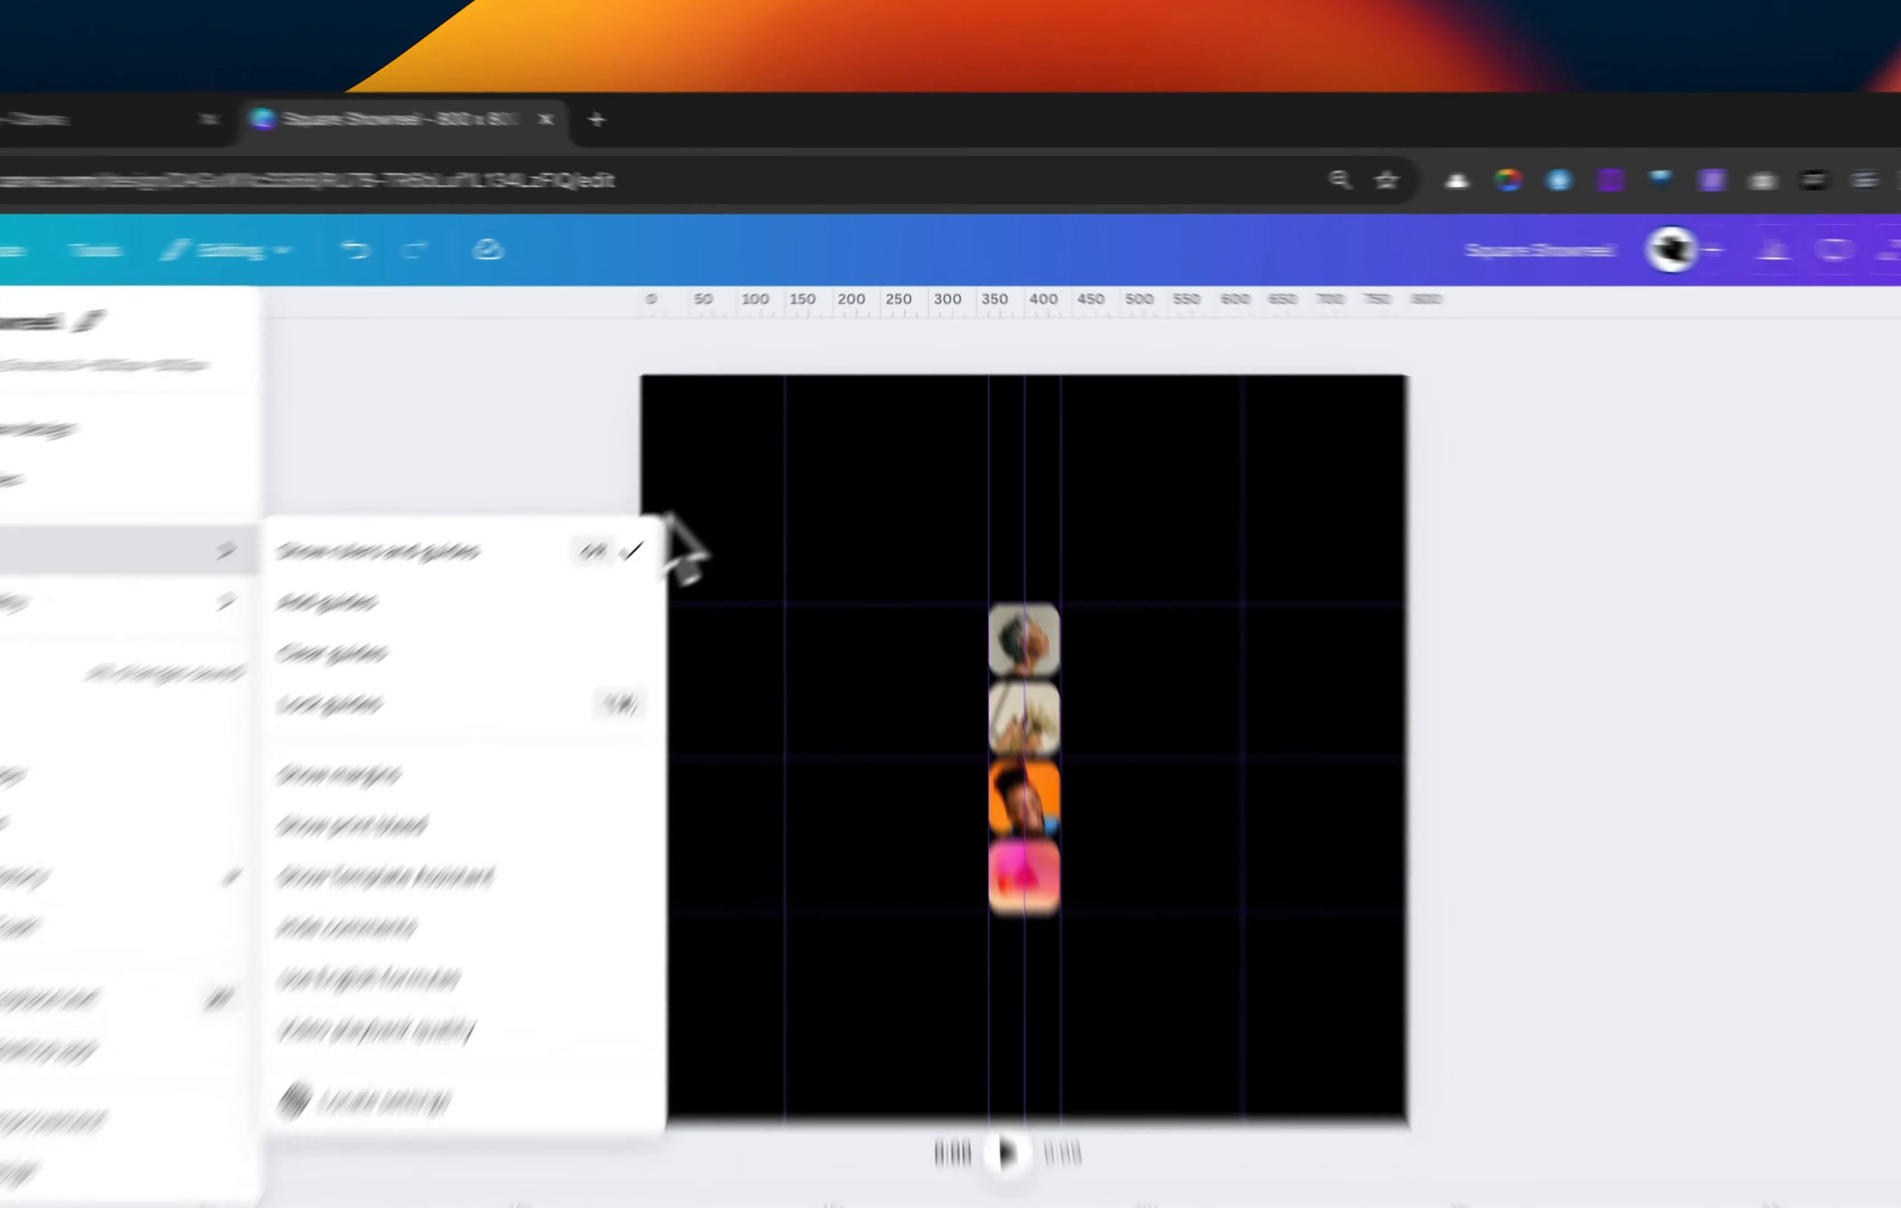
click(818, 419)
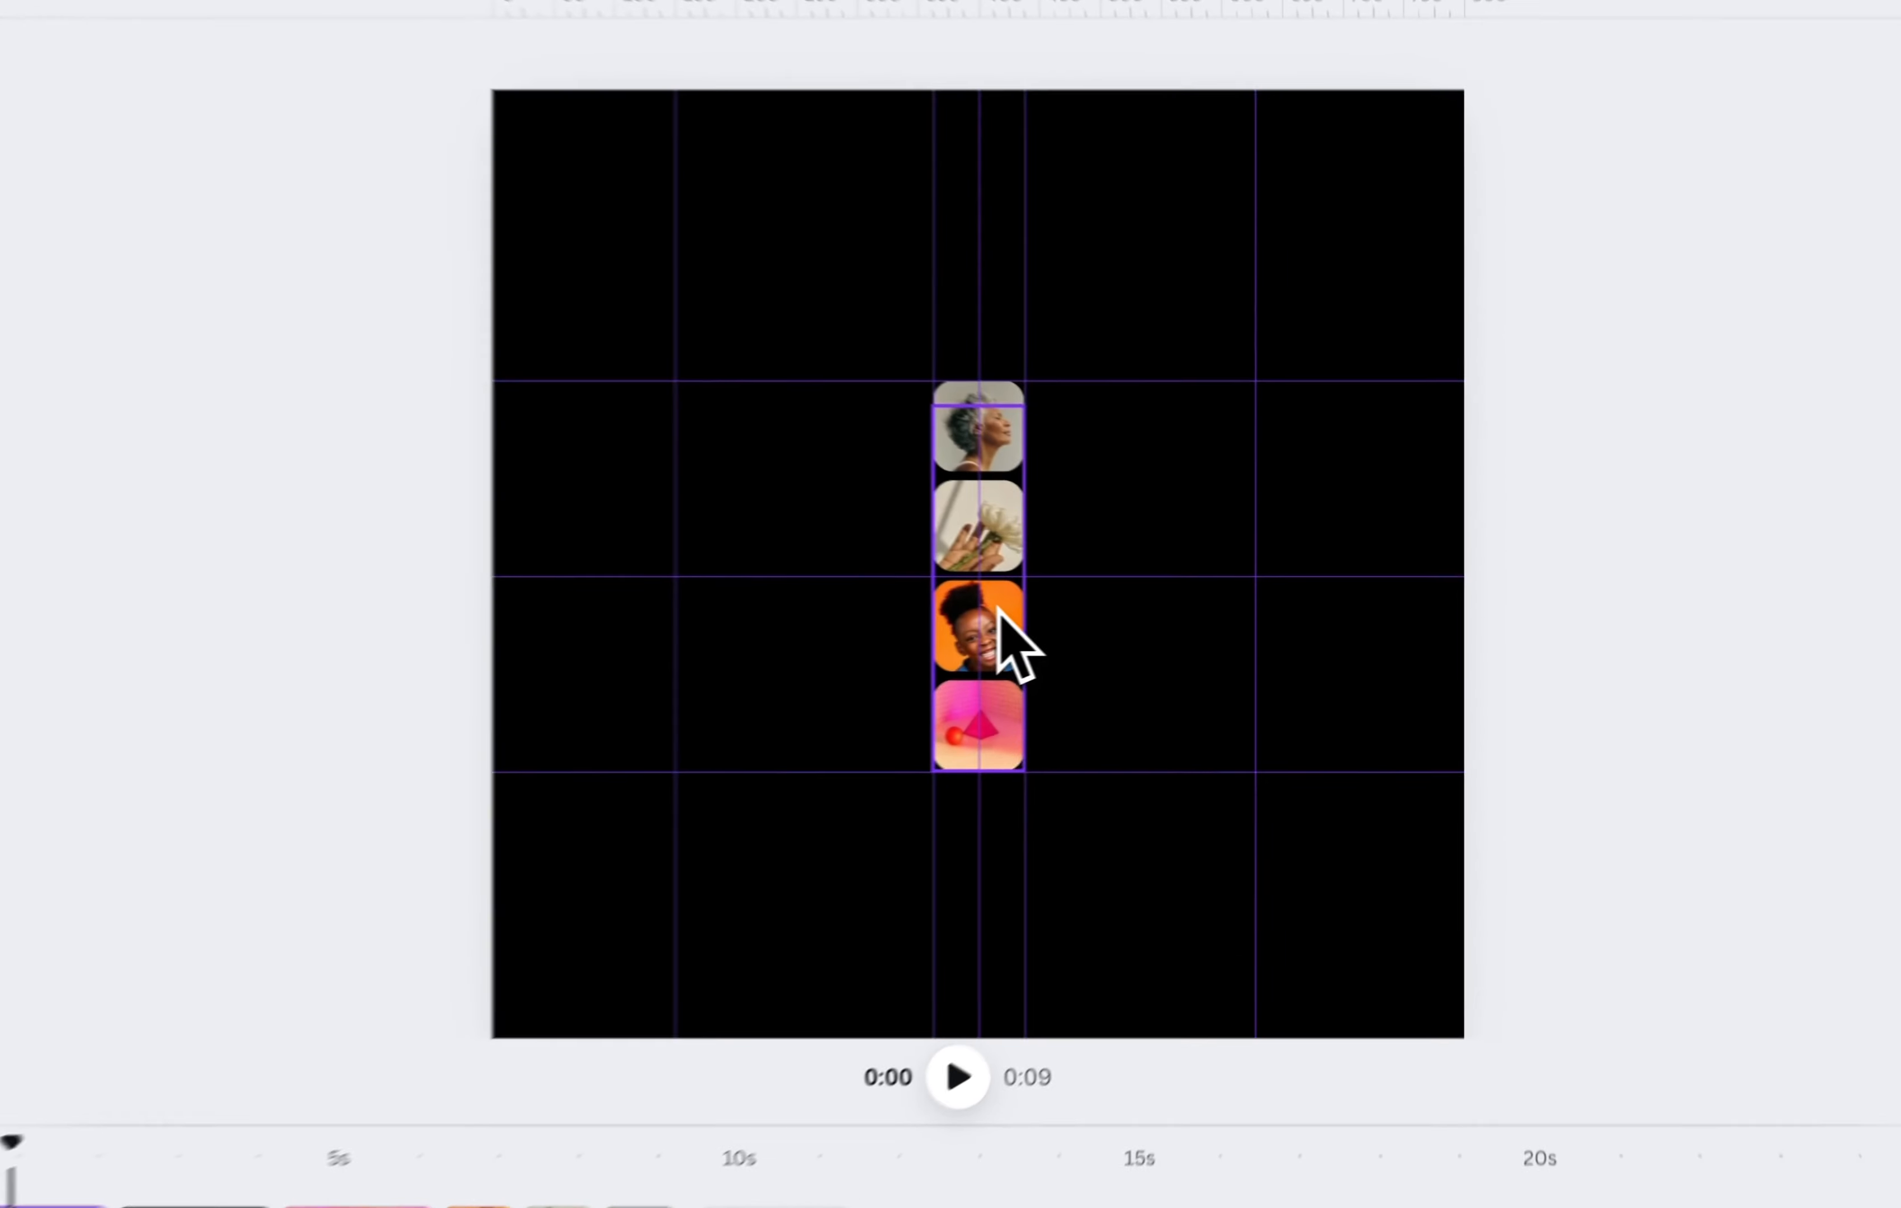
- Select the invisible image group overlapping the central photo column on page 1 to inspect it
click(1224, 619)
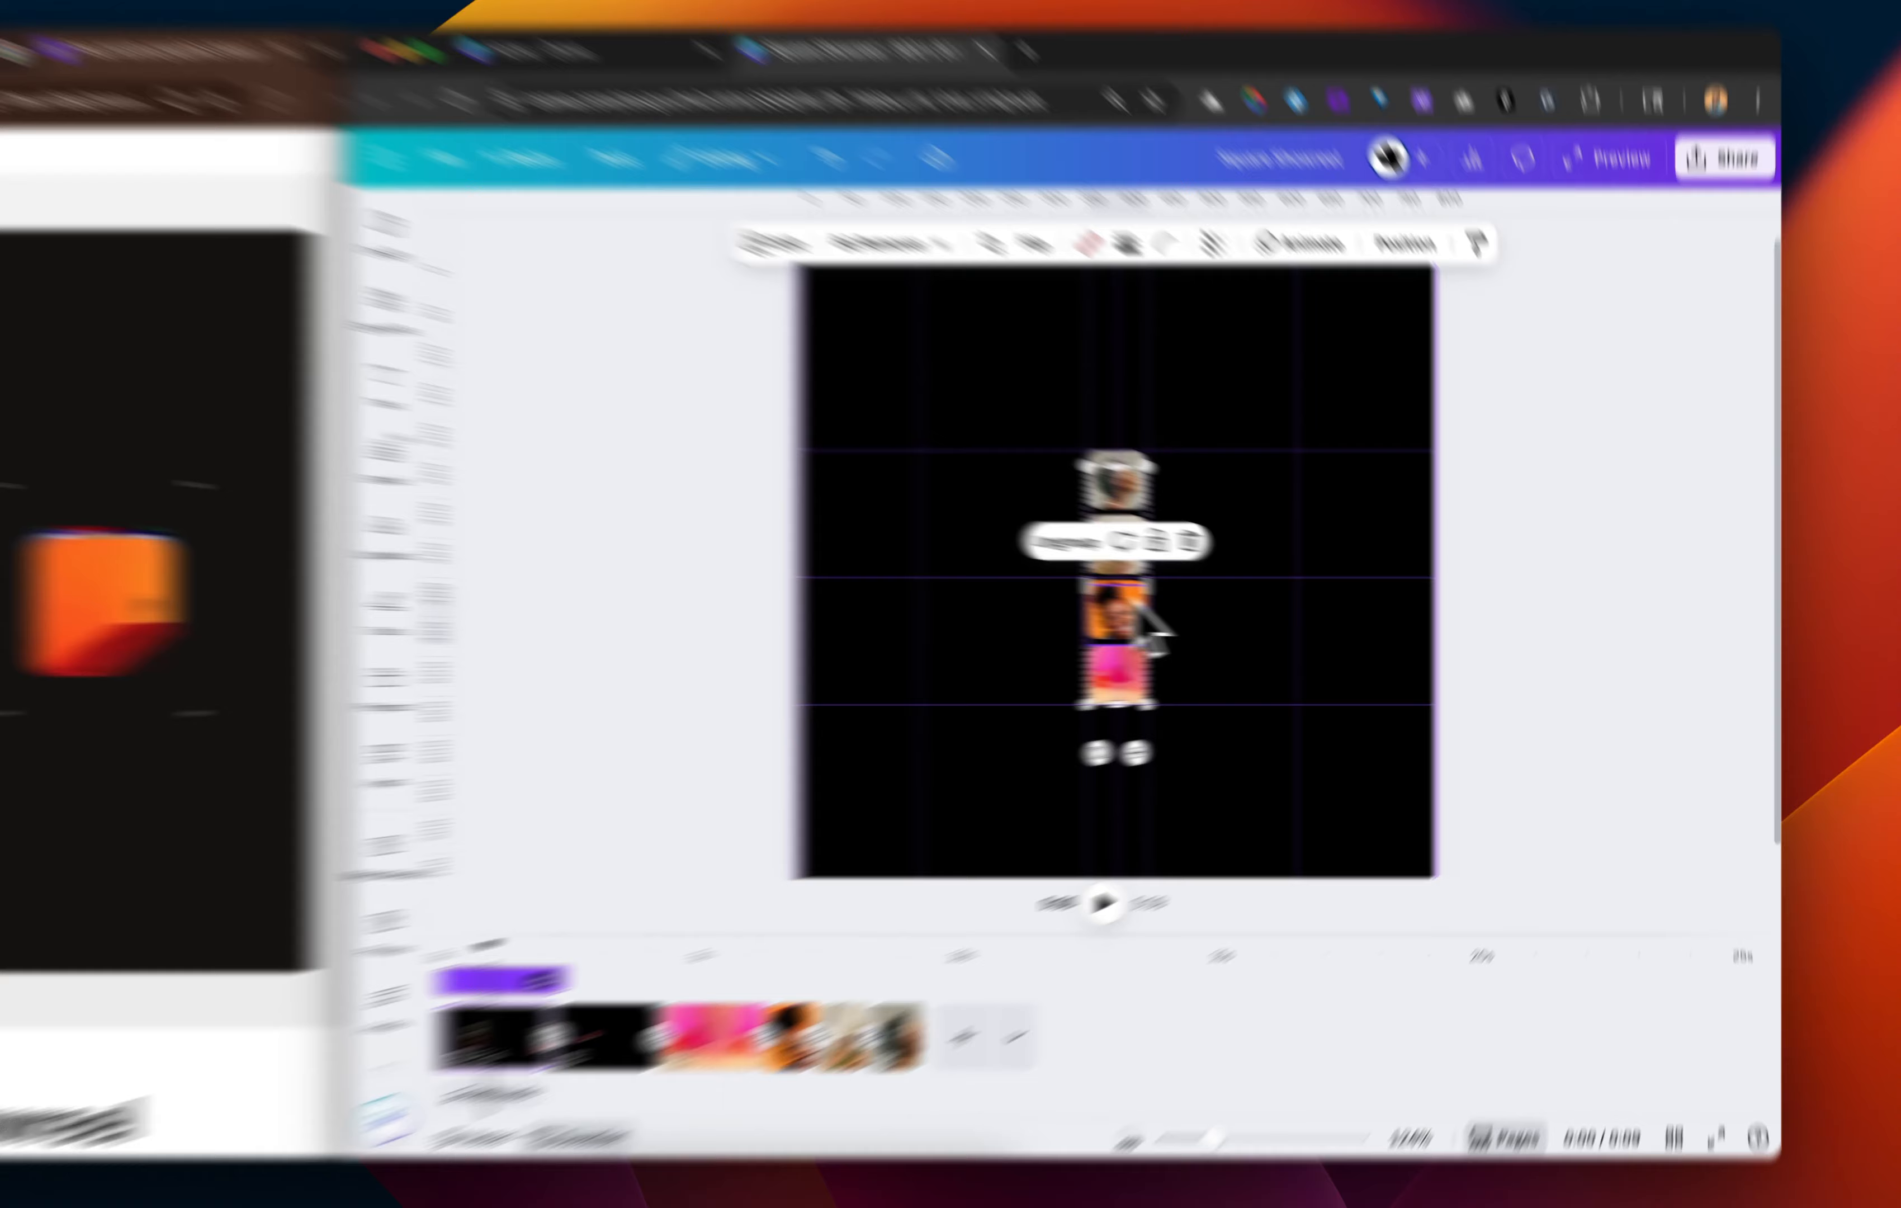
click(1539, 595)
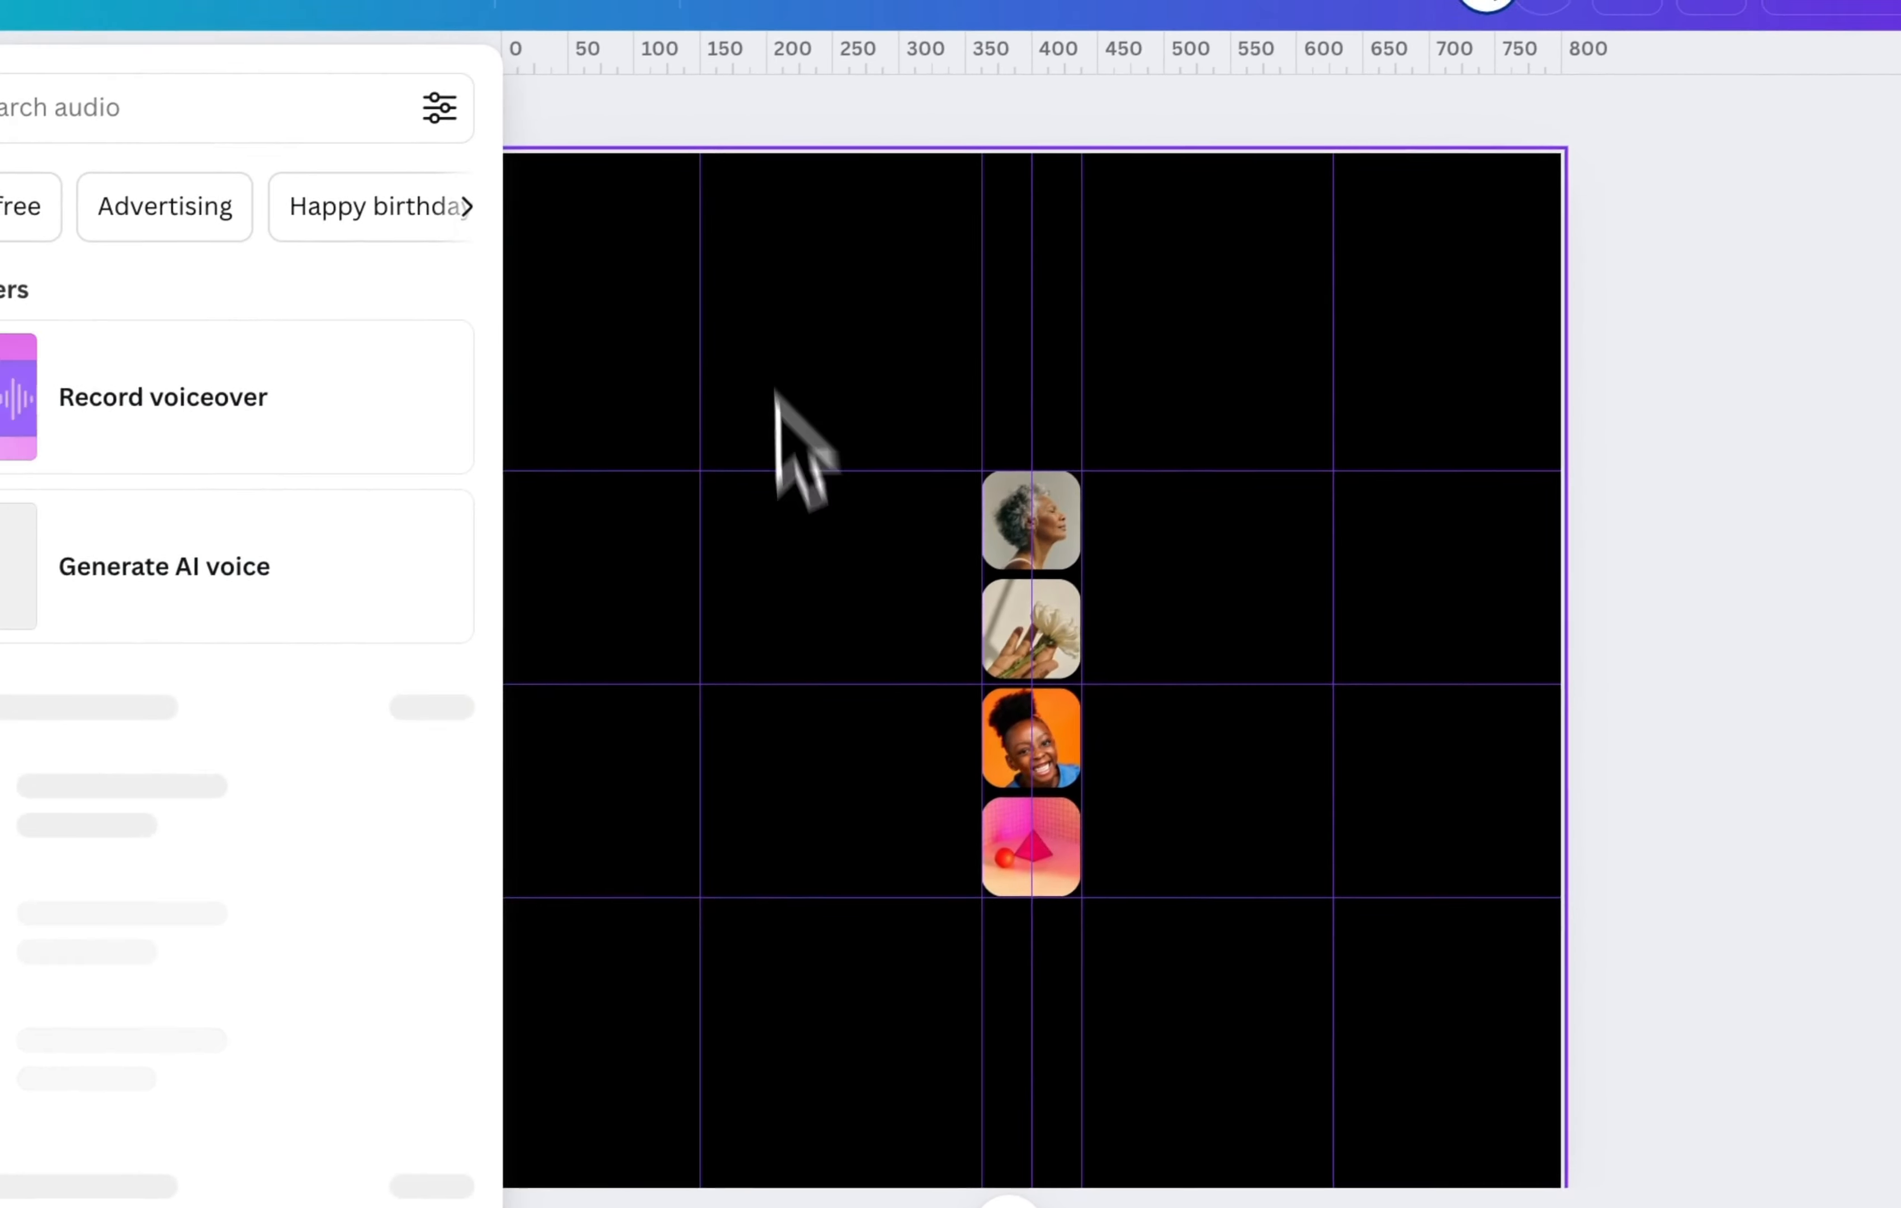
click(1782, 632)
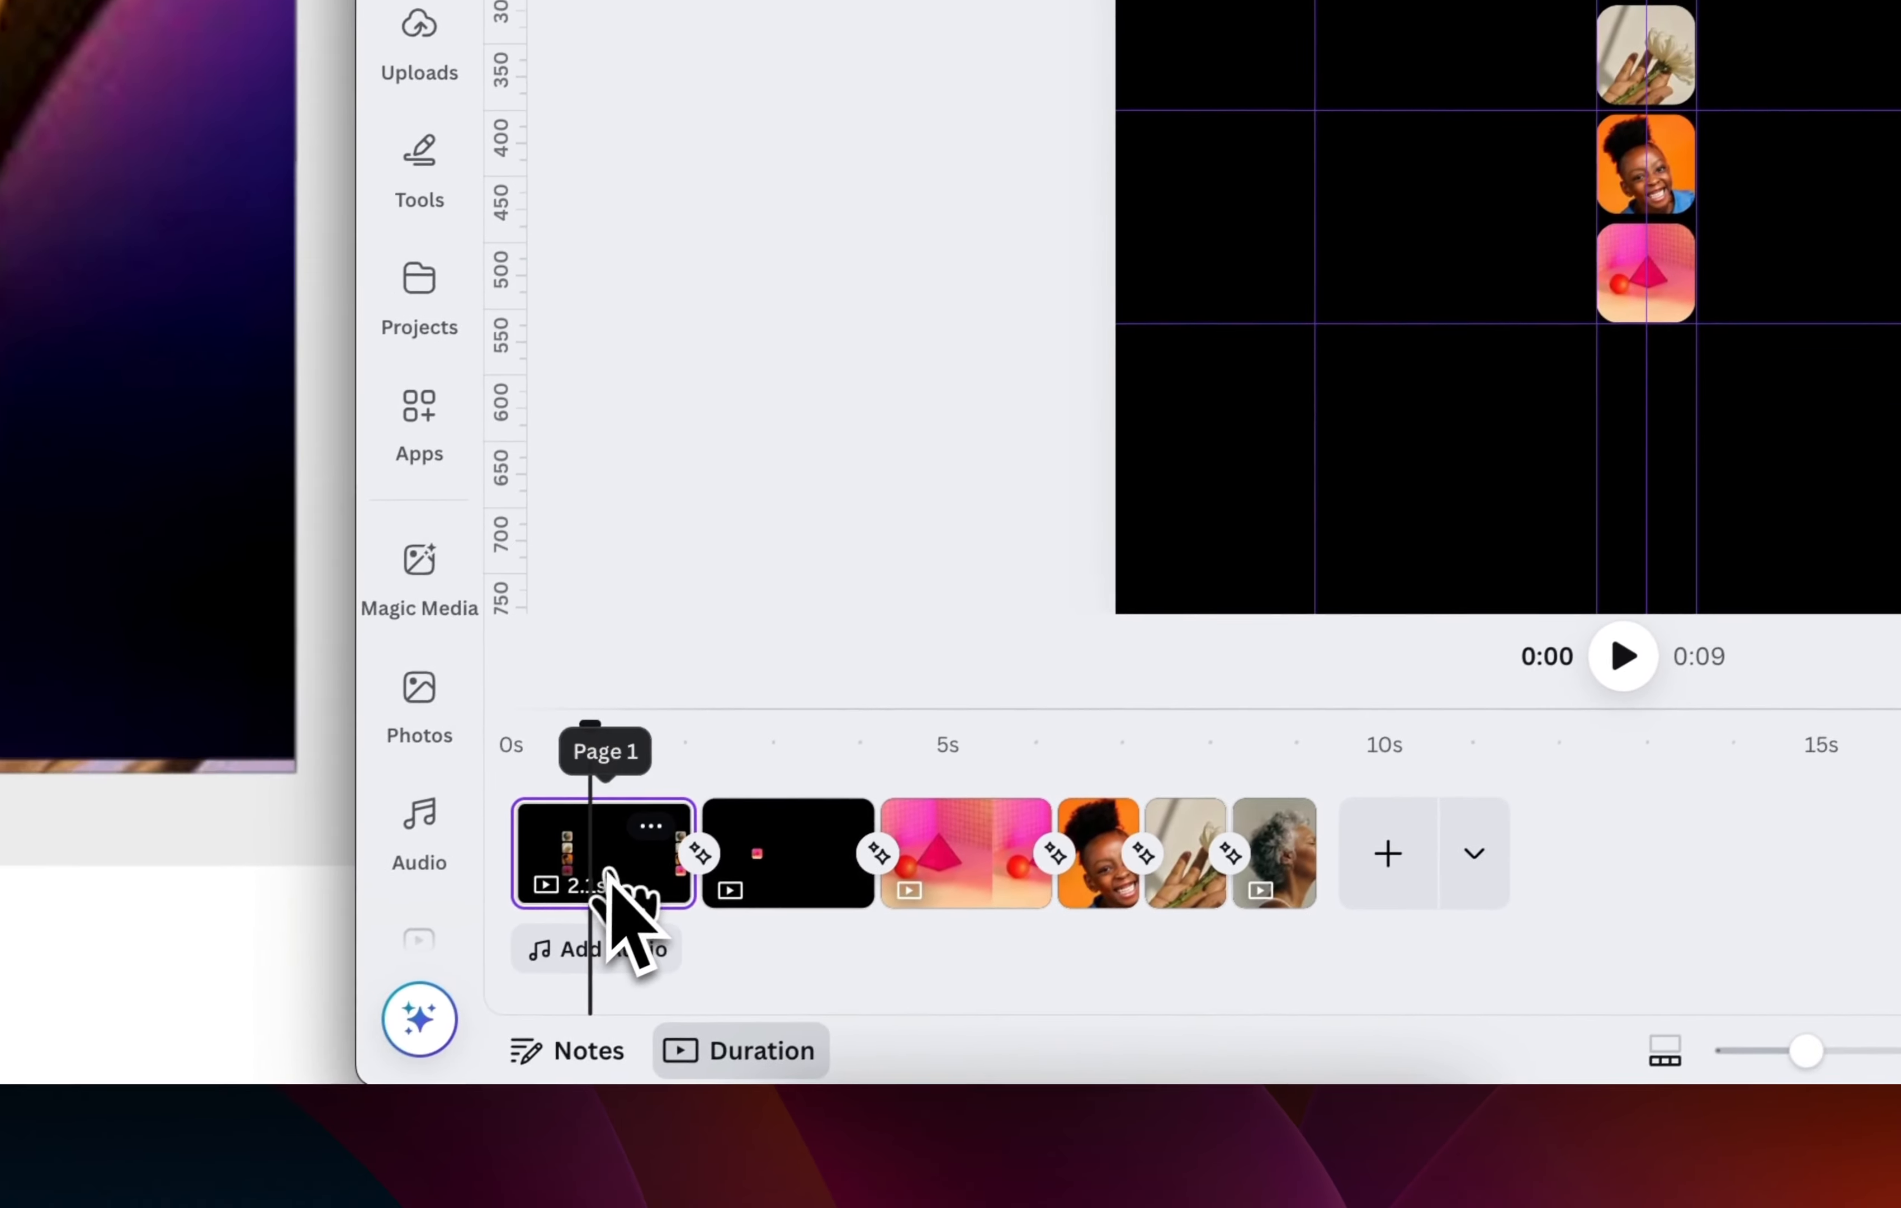
click(1681, 51)
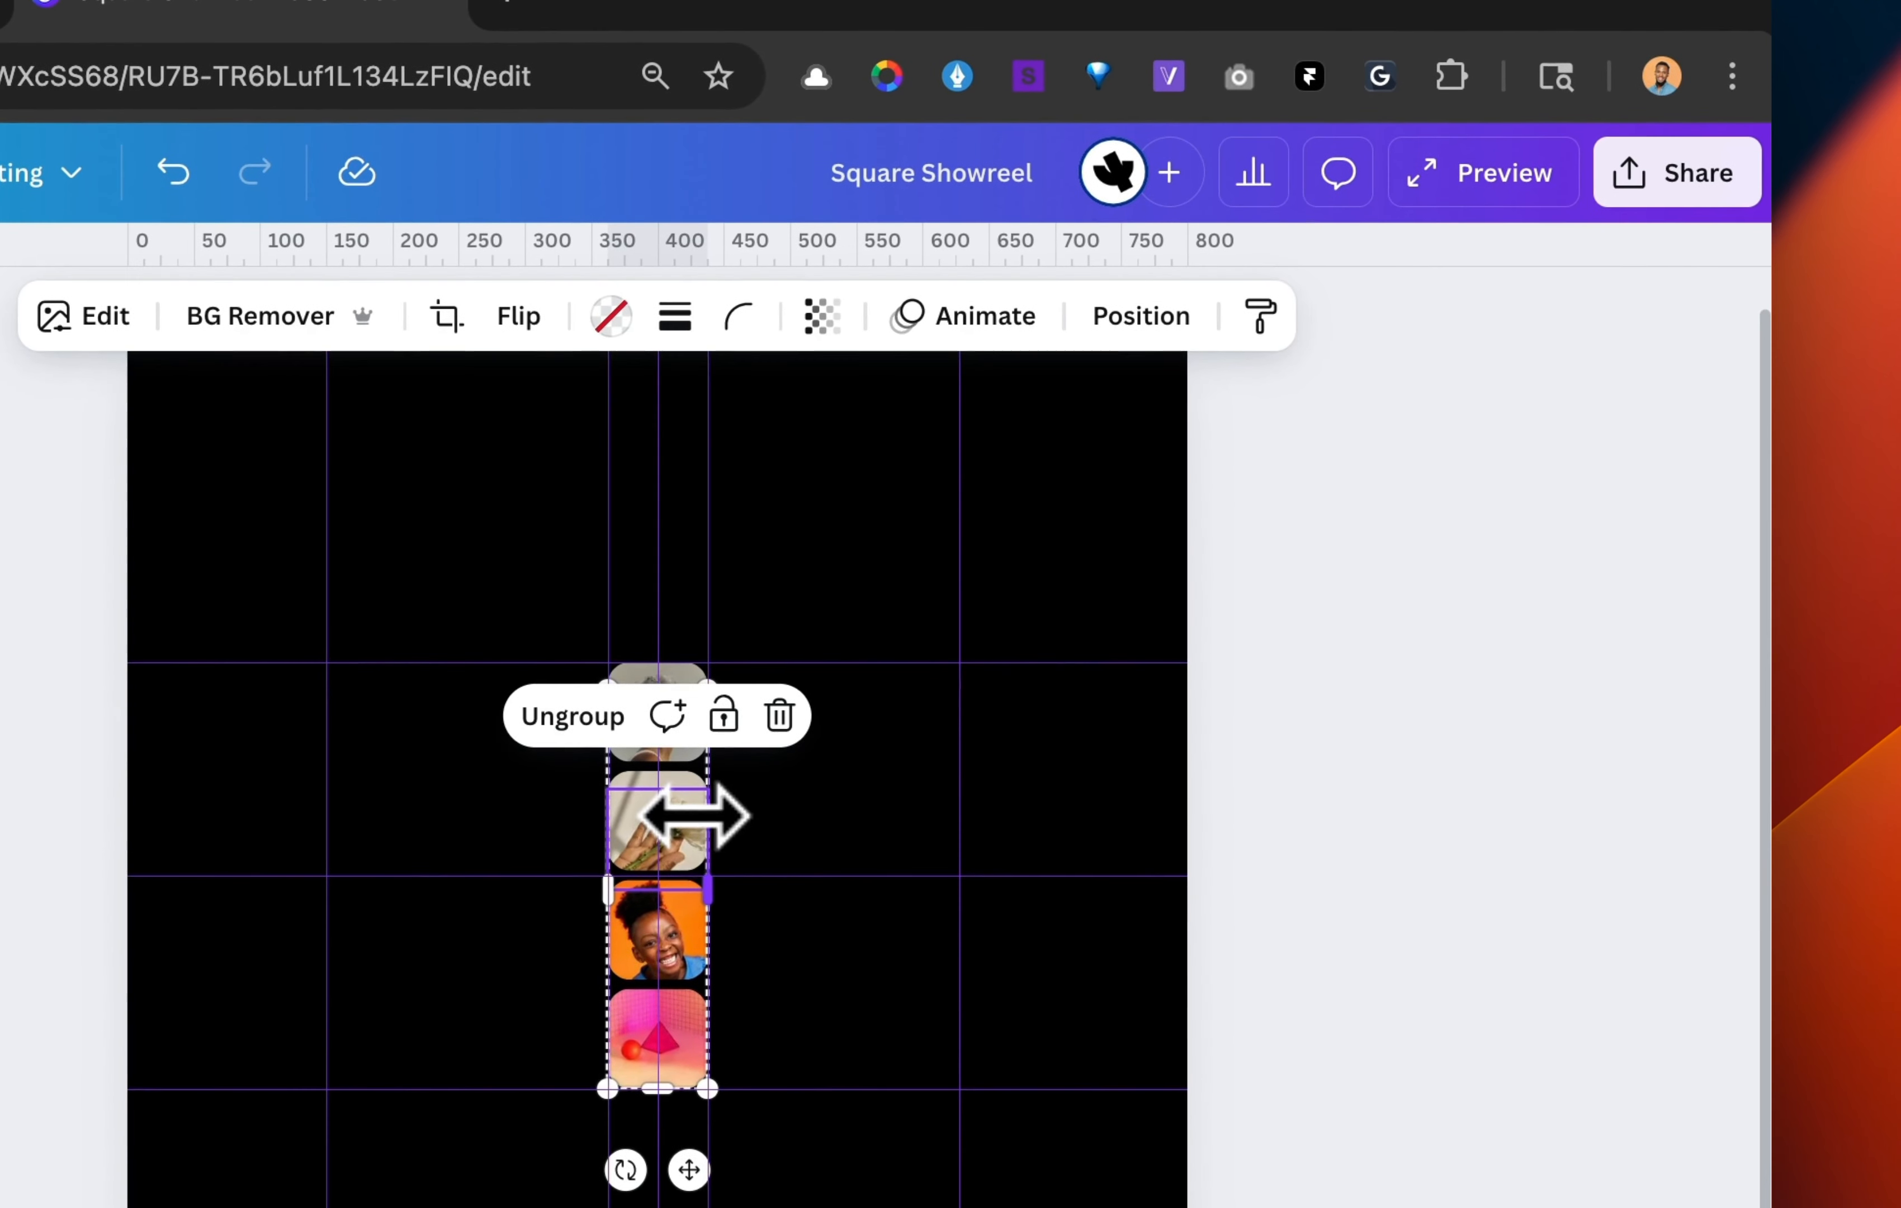
click(1095, 747)
click(1254, 739)
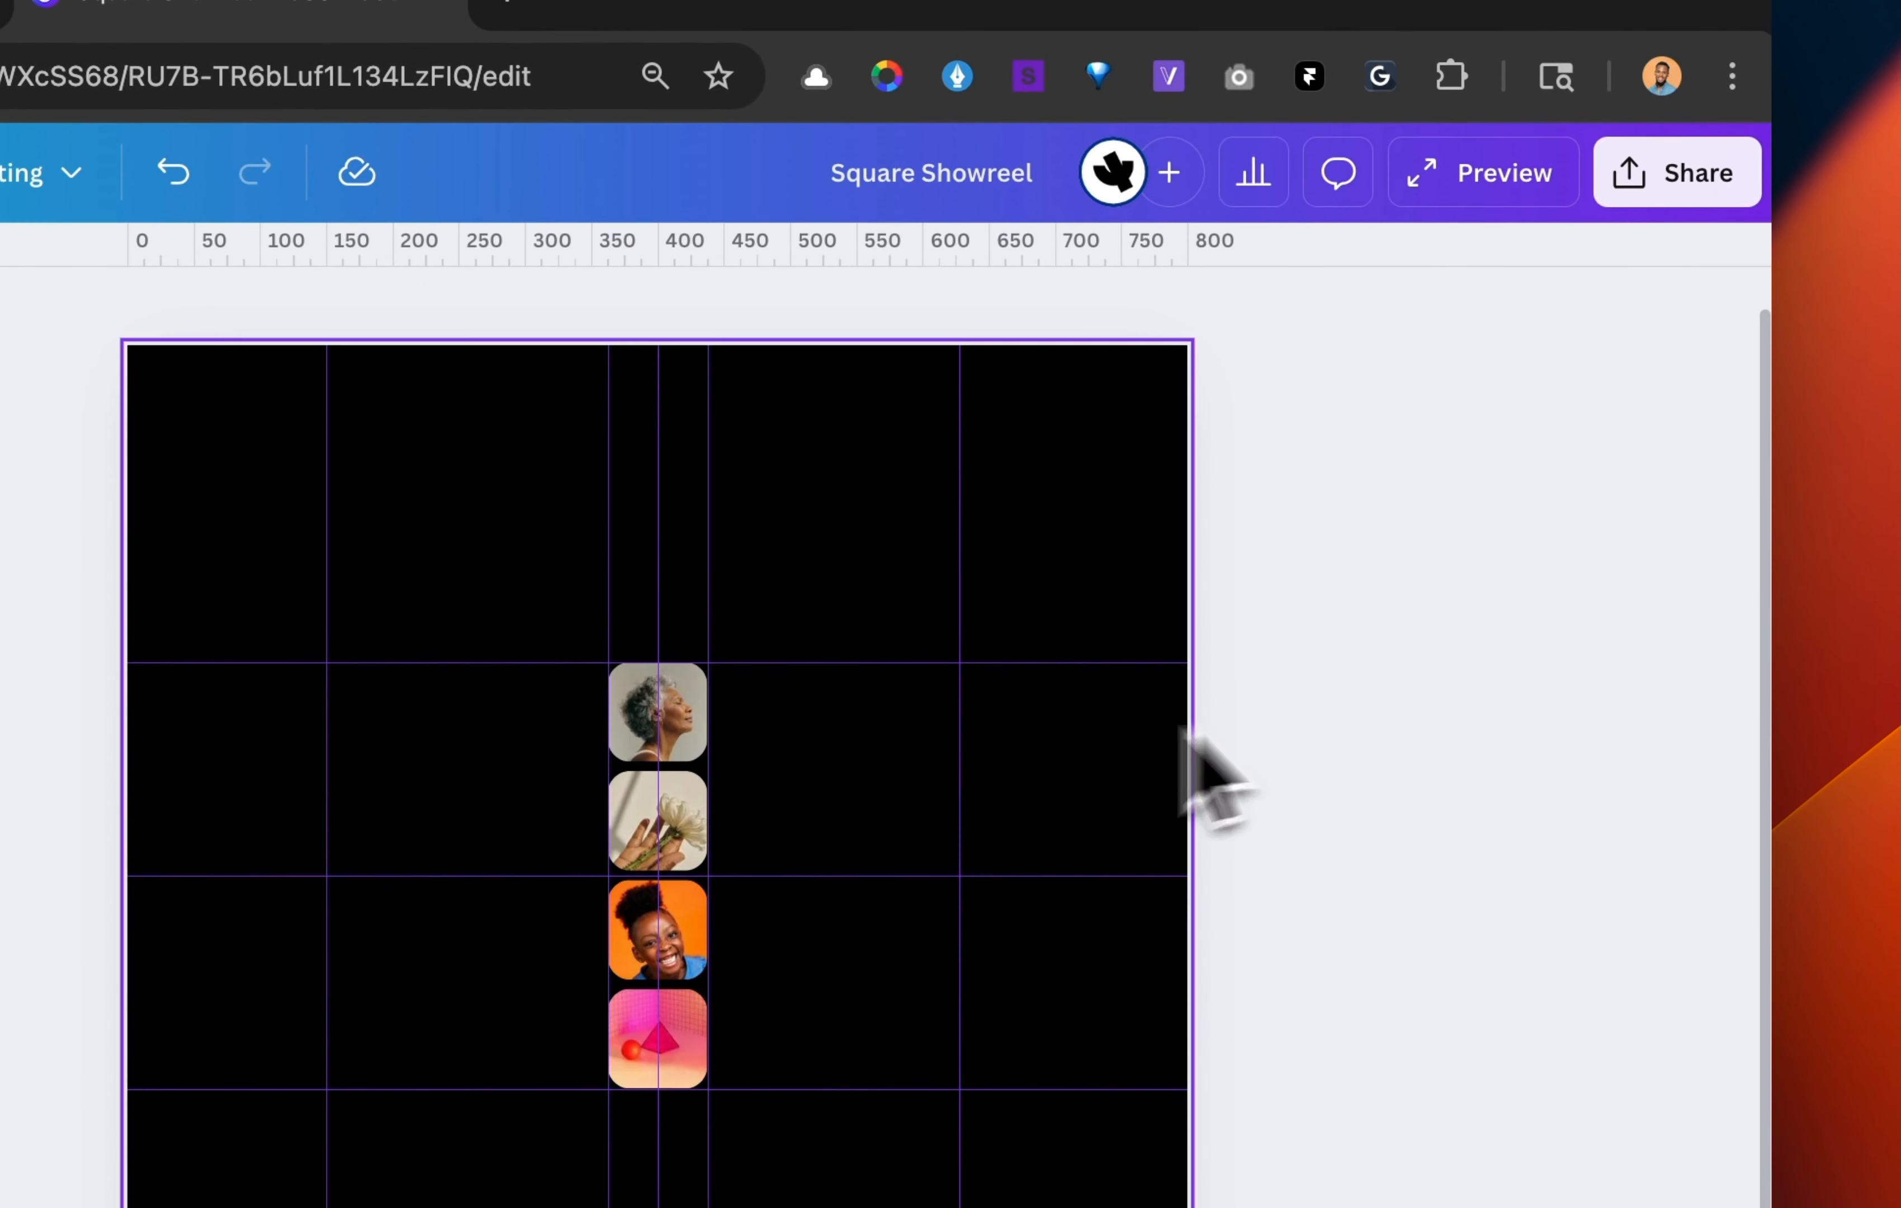
- Move the invisible image group sideways so it sits just beside the visible photo column
click(703, 831)
drag(680, 850, 825, 853)
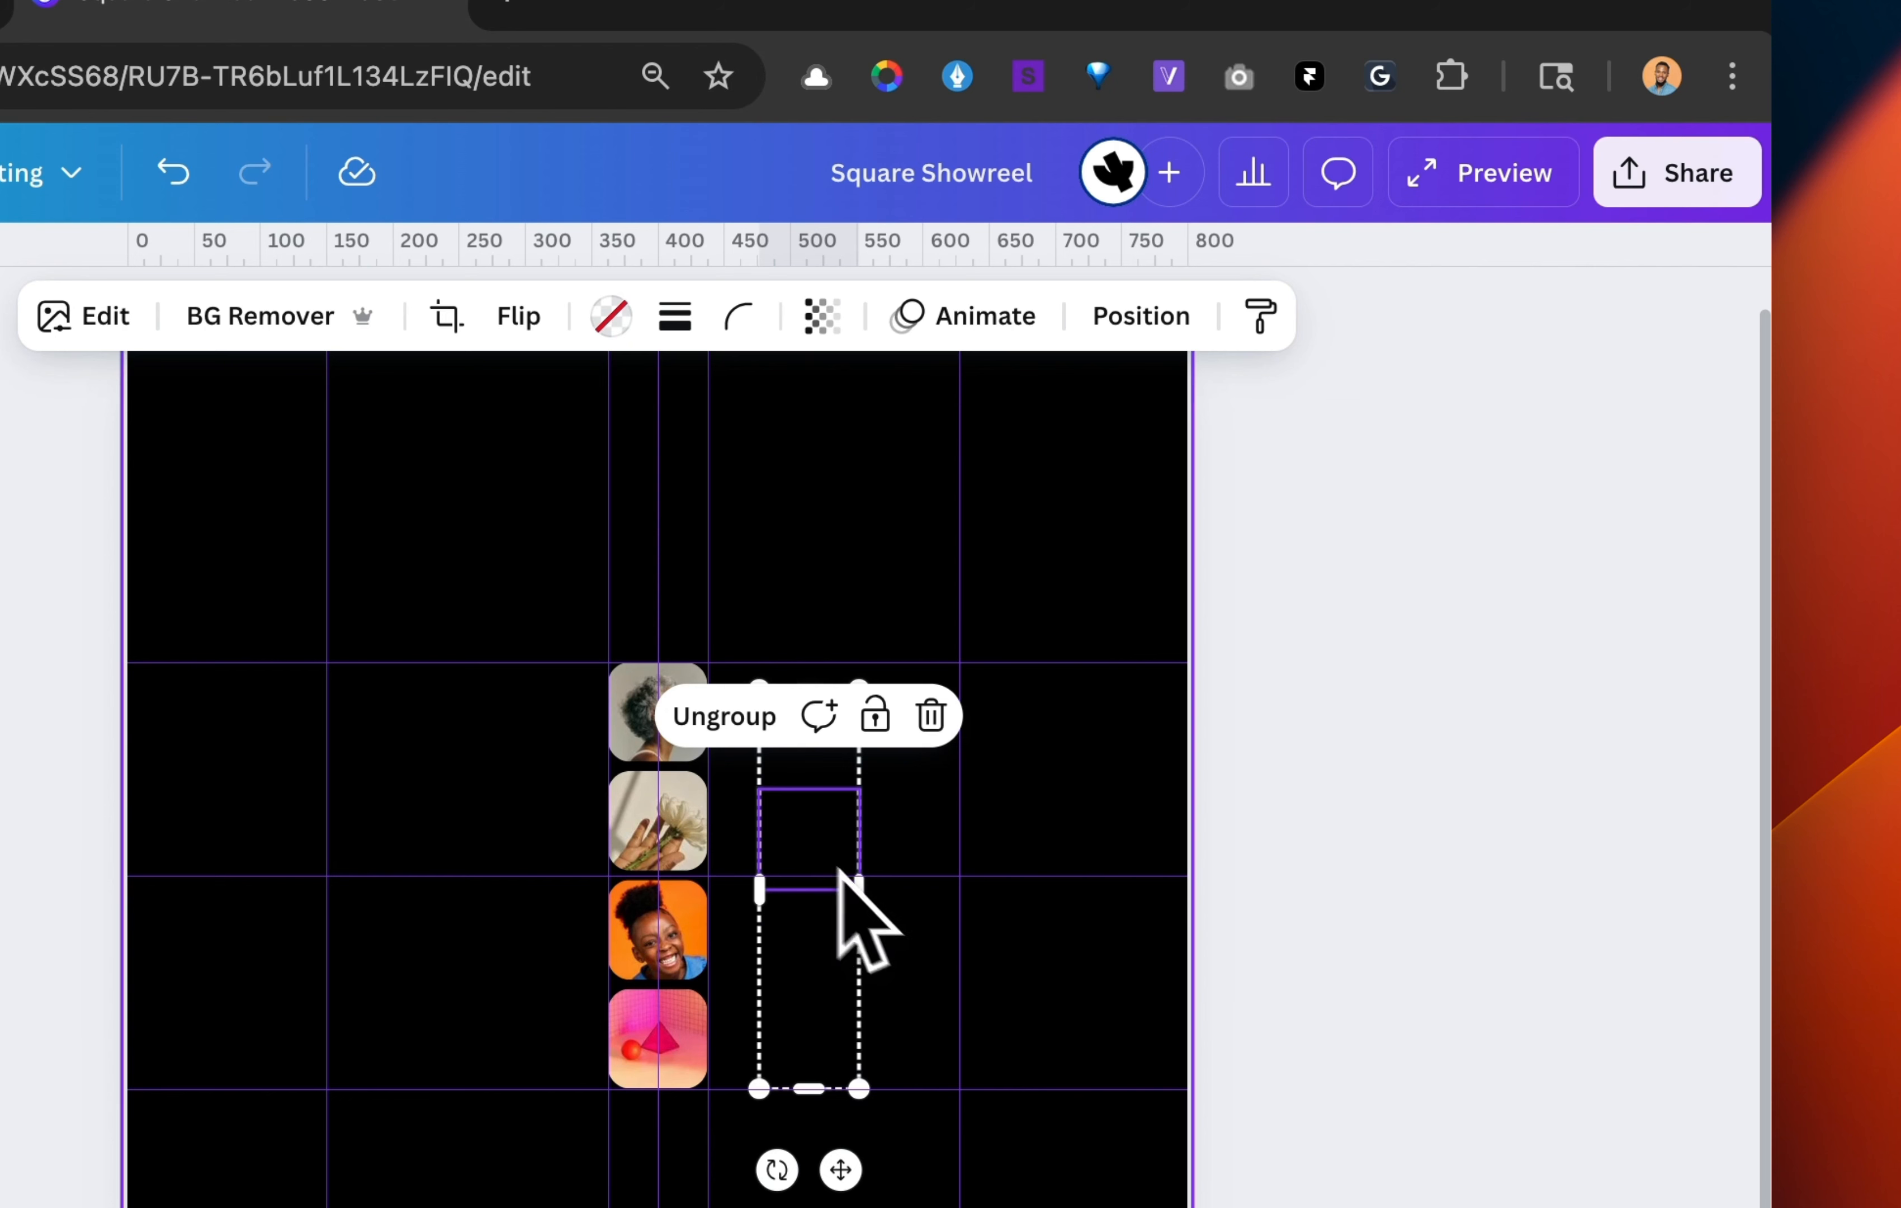
click(1413, 803)
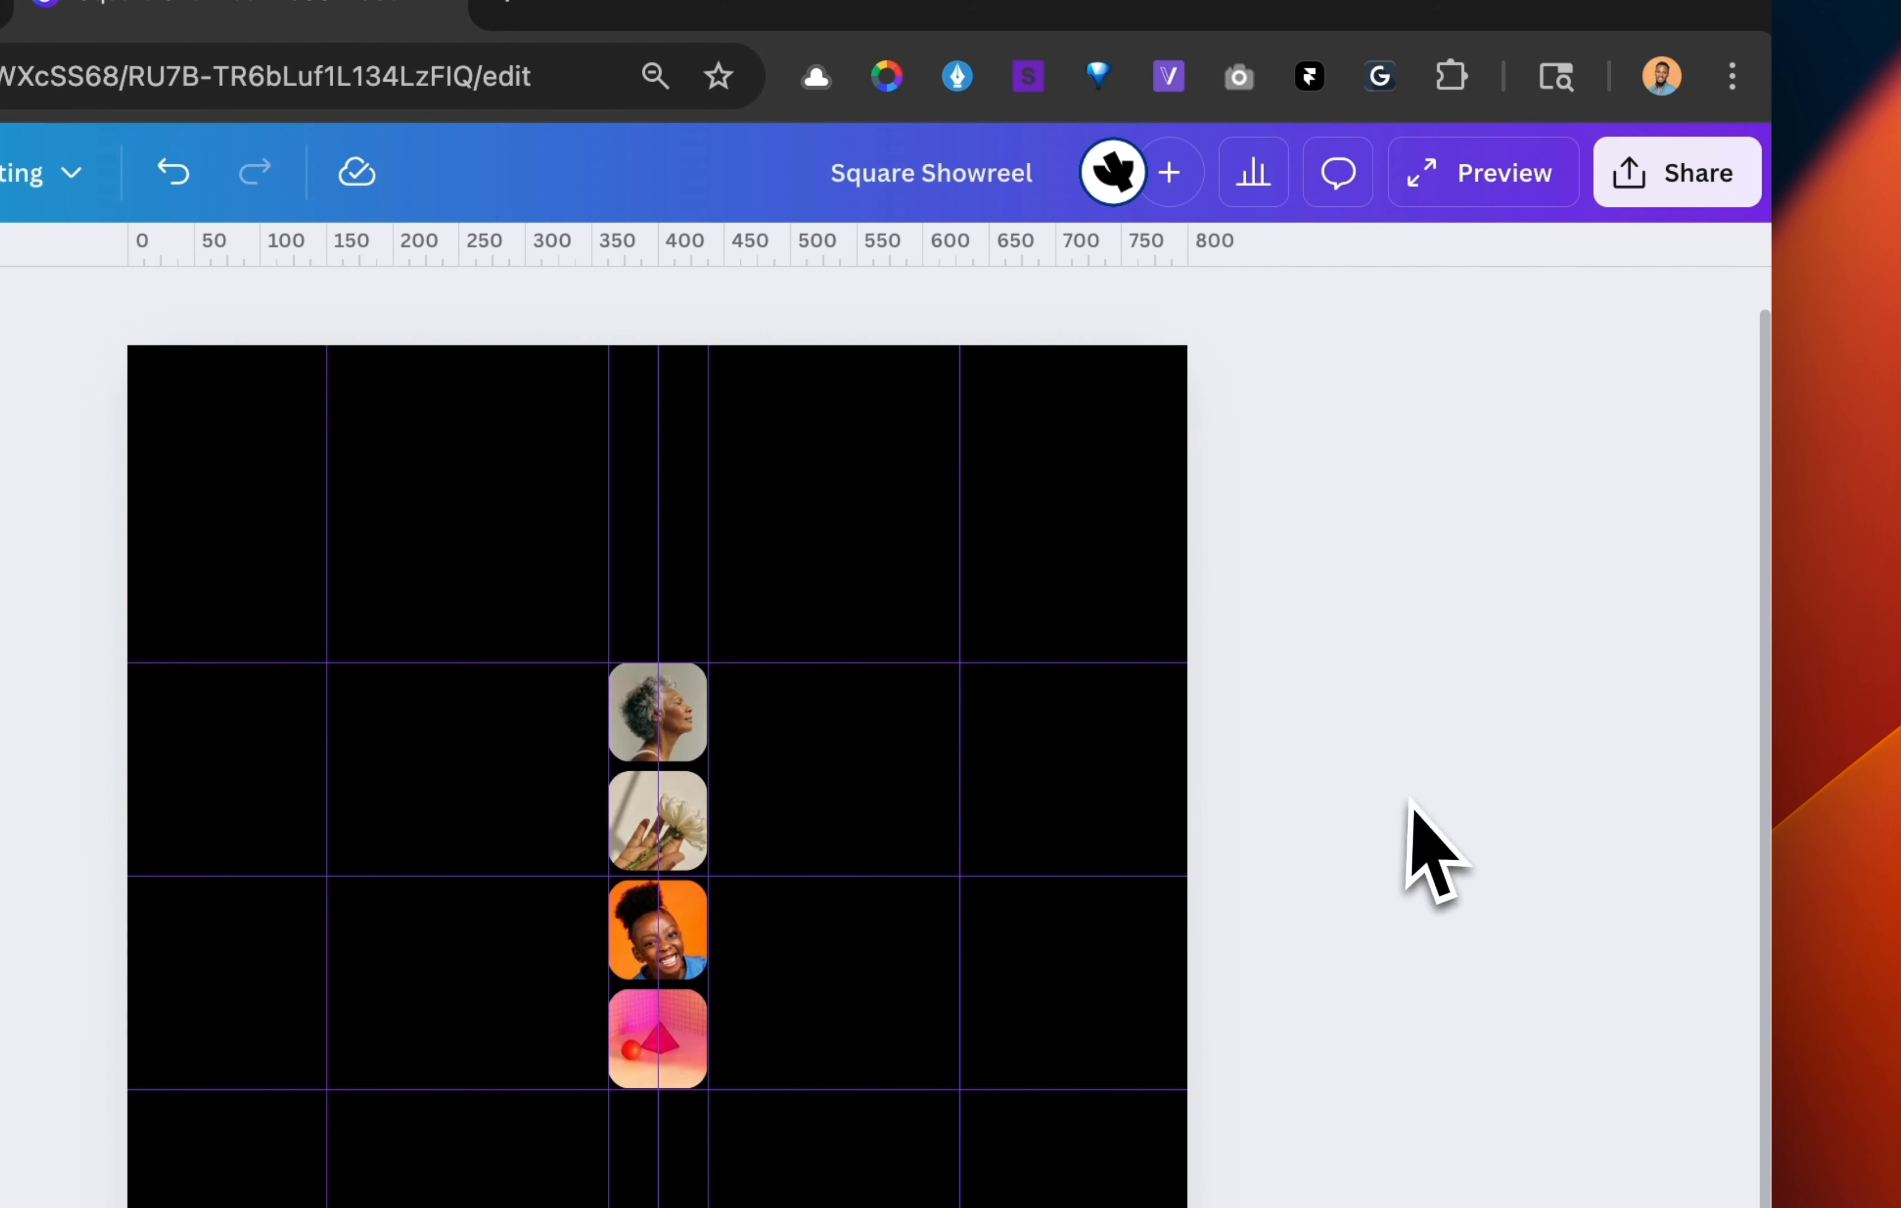
- Set the transparency to 100 for the first two images in the offset group, the woman's profile and the flower
click(811, 759)
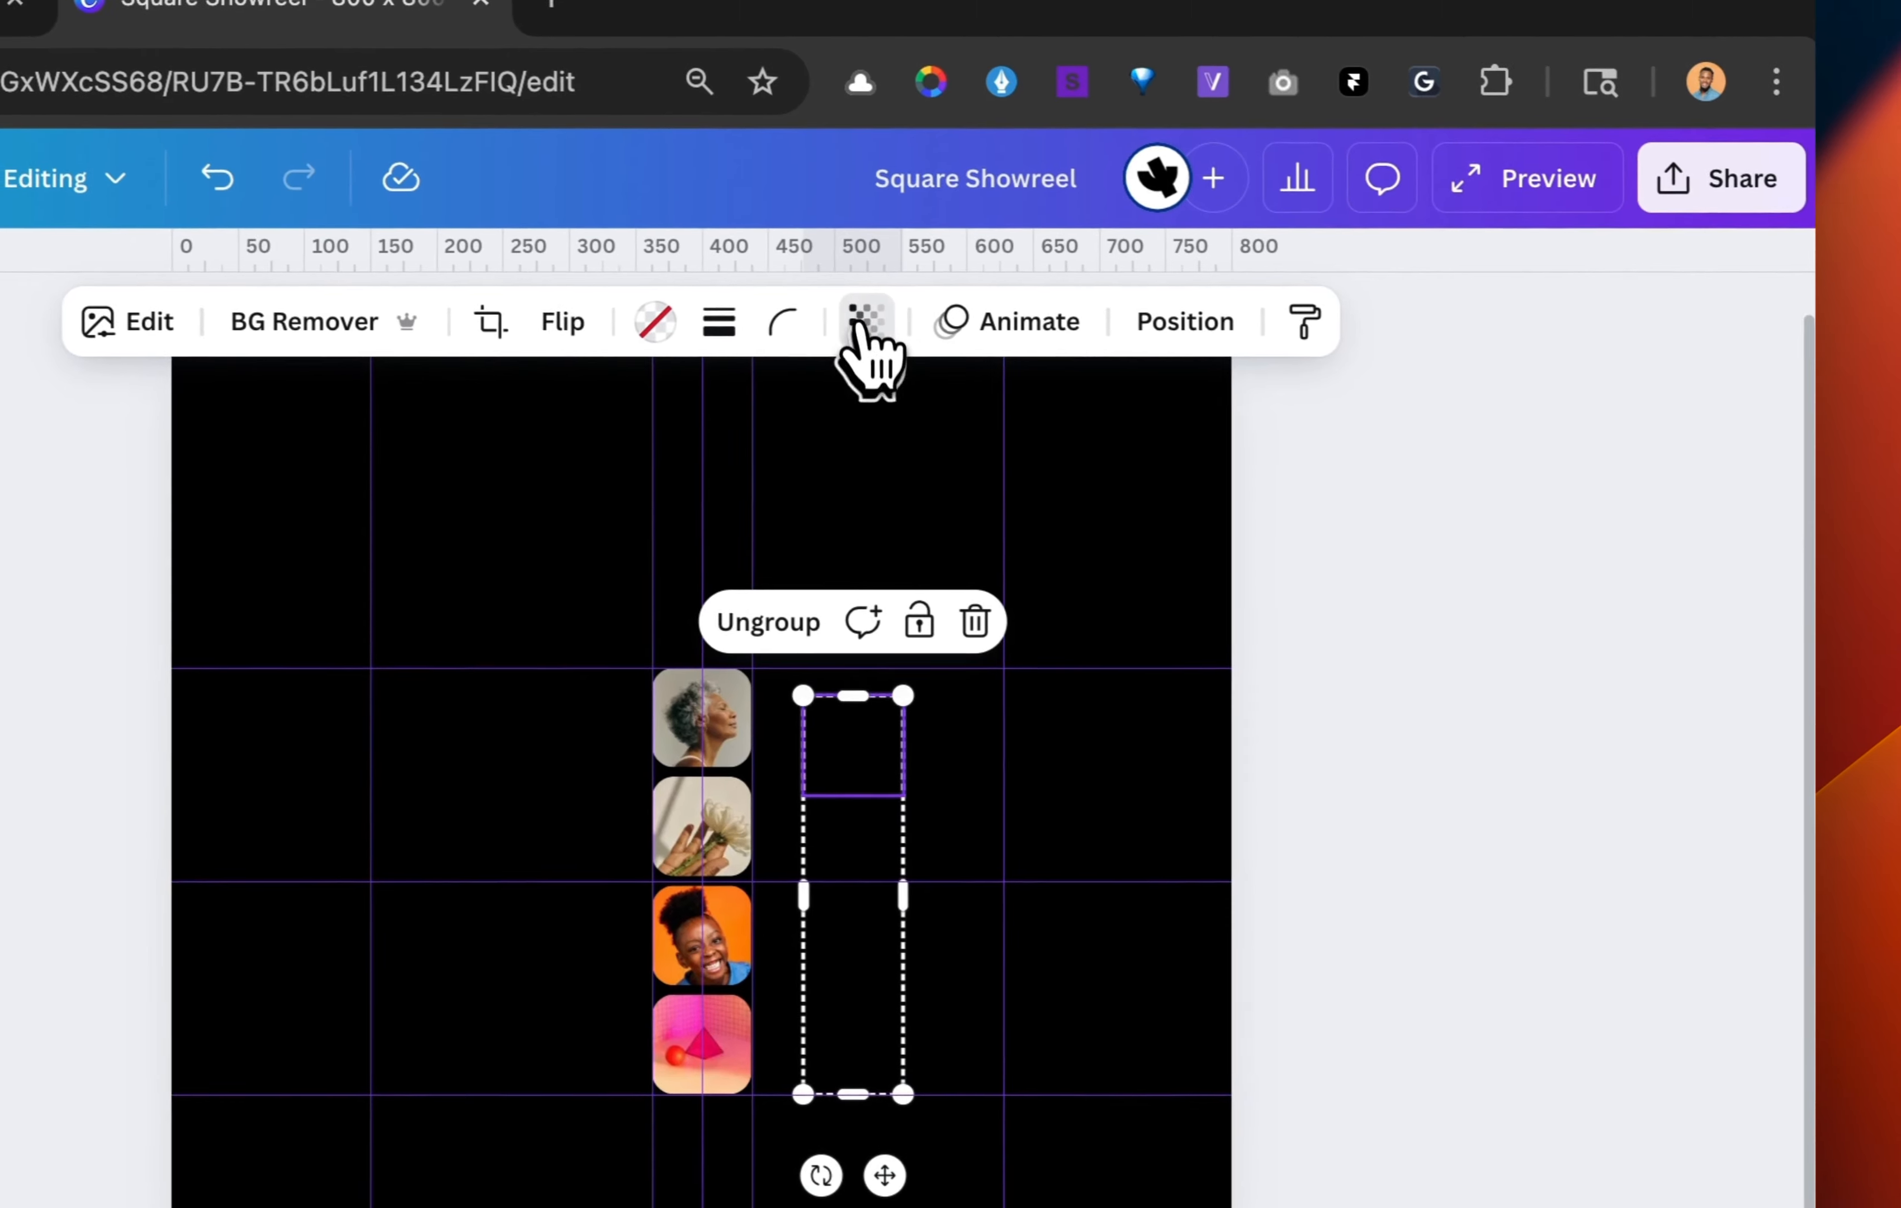
click(821, 315)
drag(701, 467, 1209, 543)
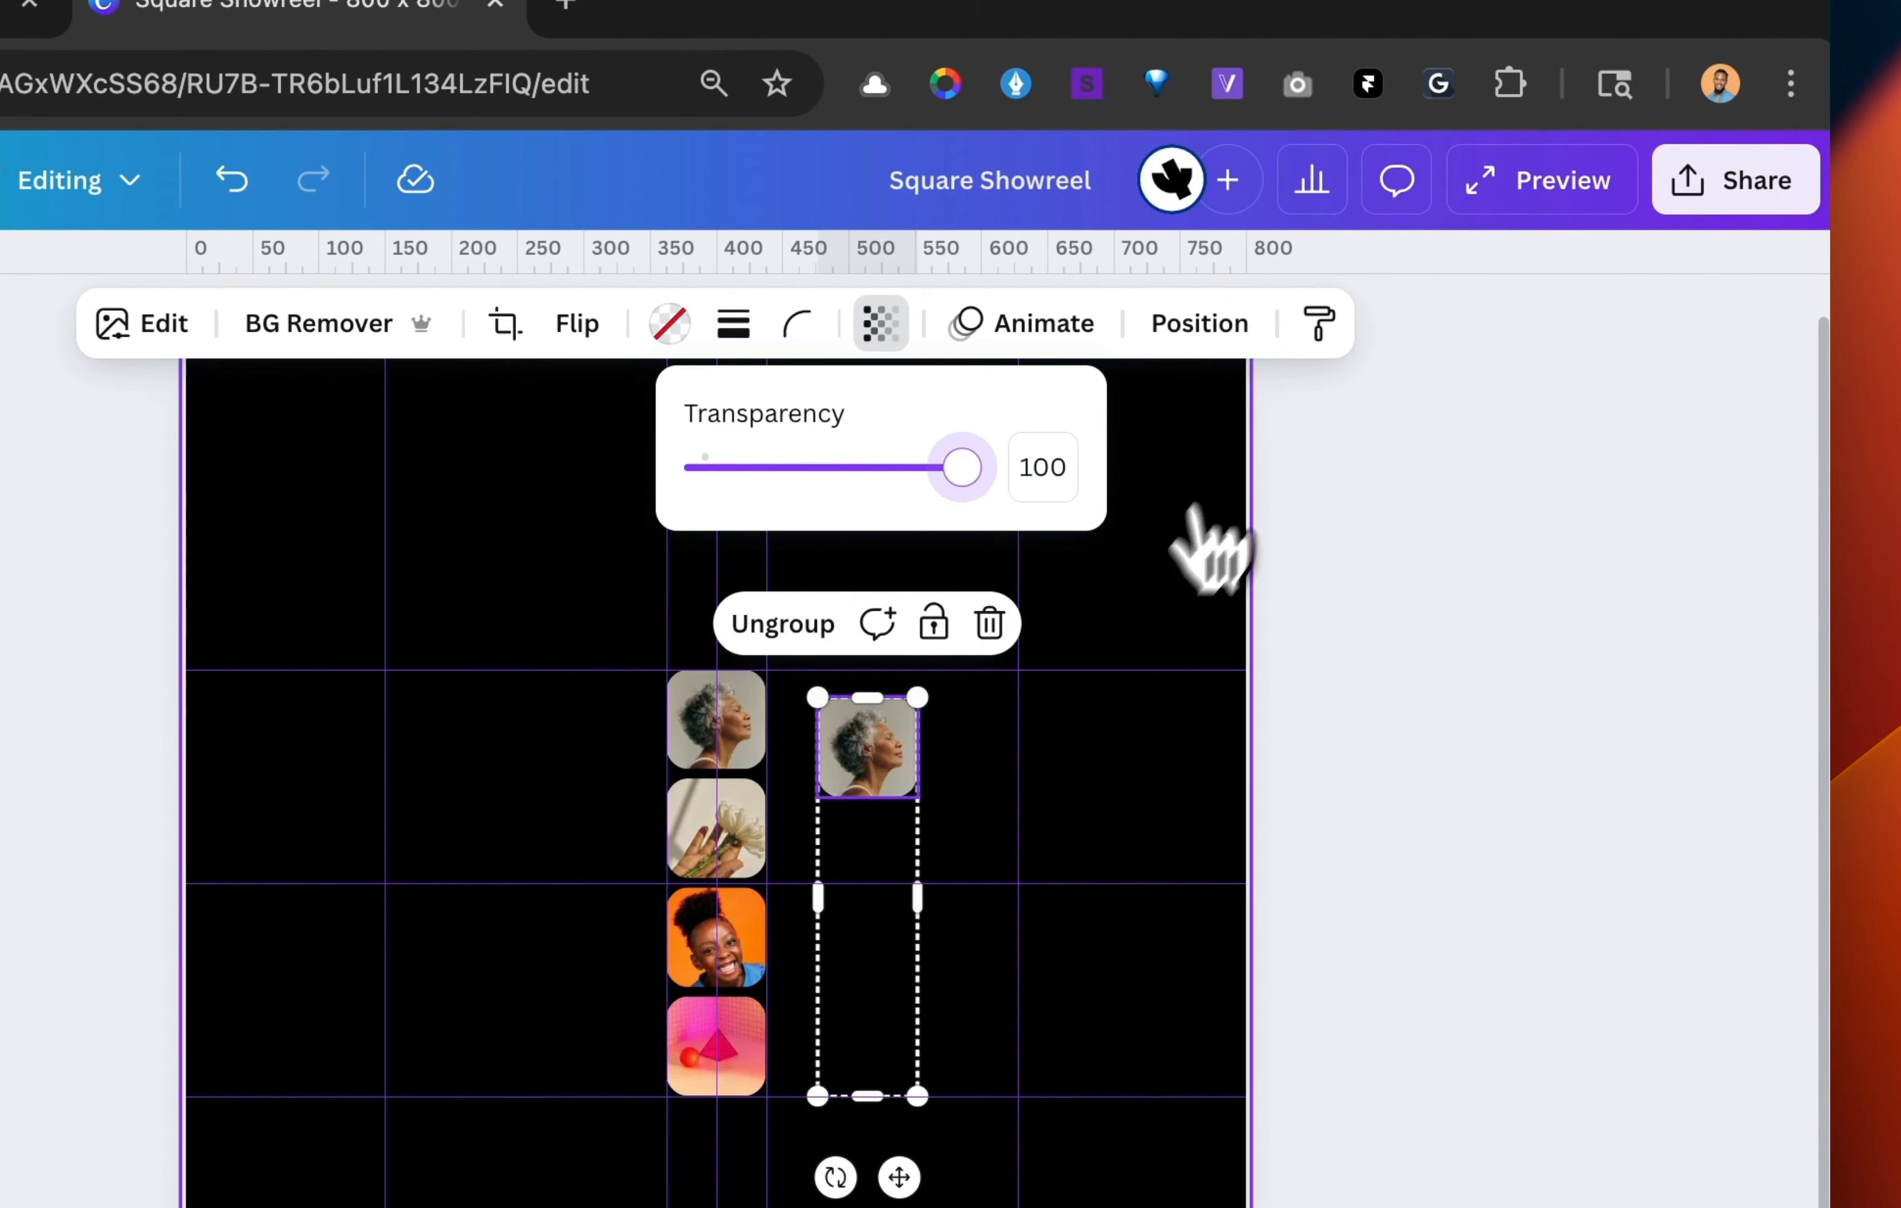
click(878, 835)
click(880, 323)
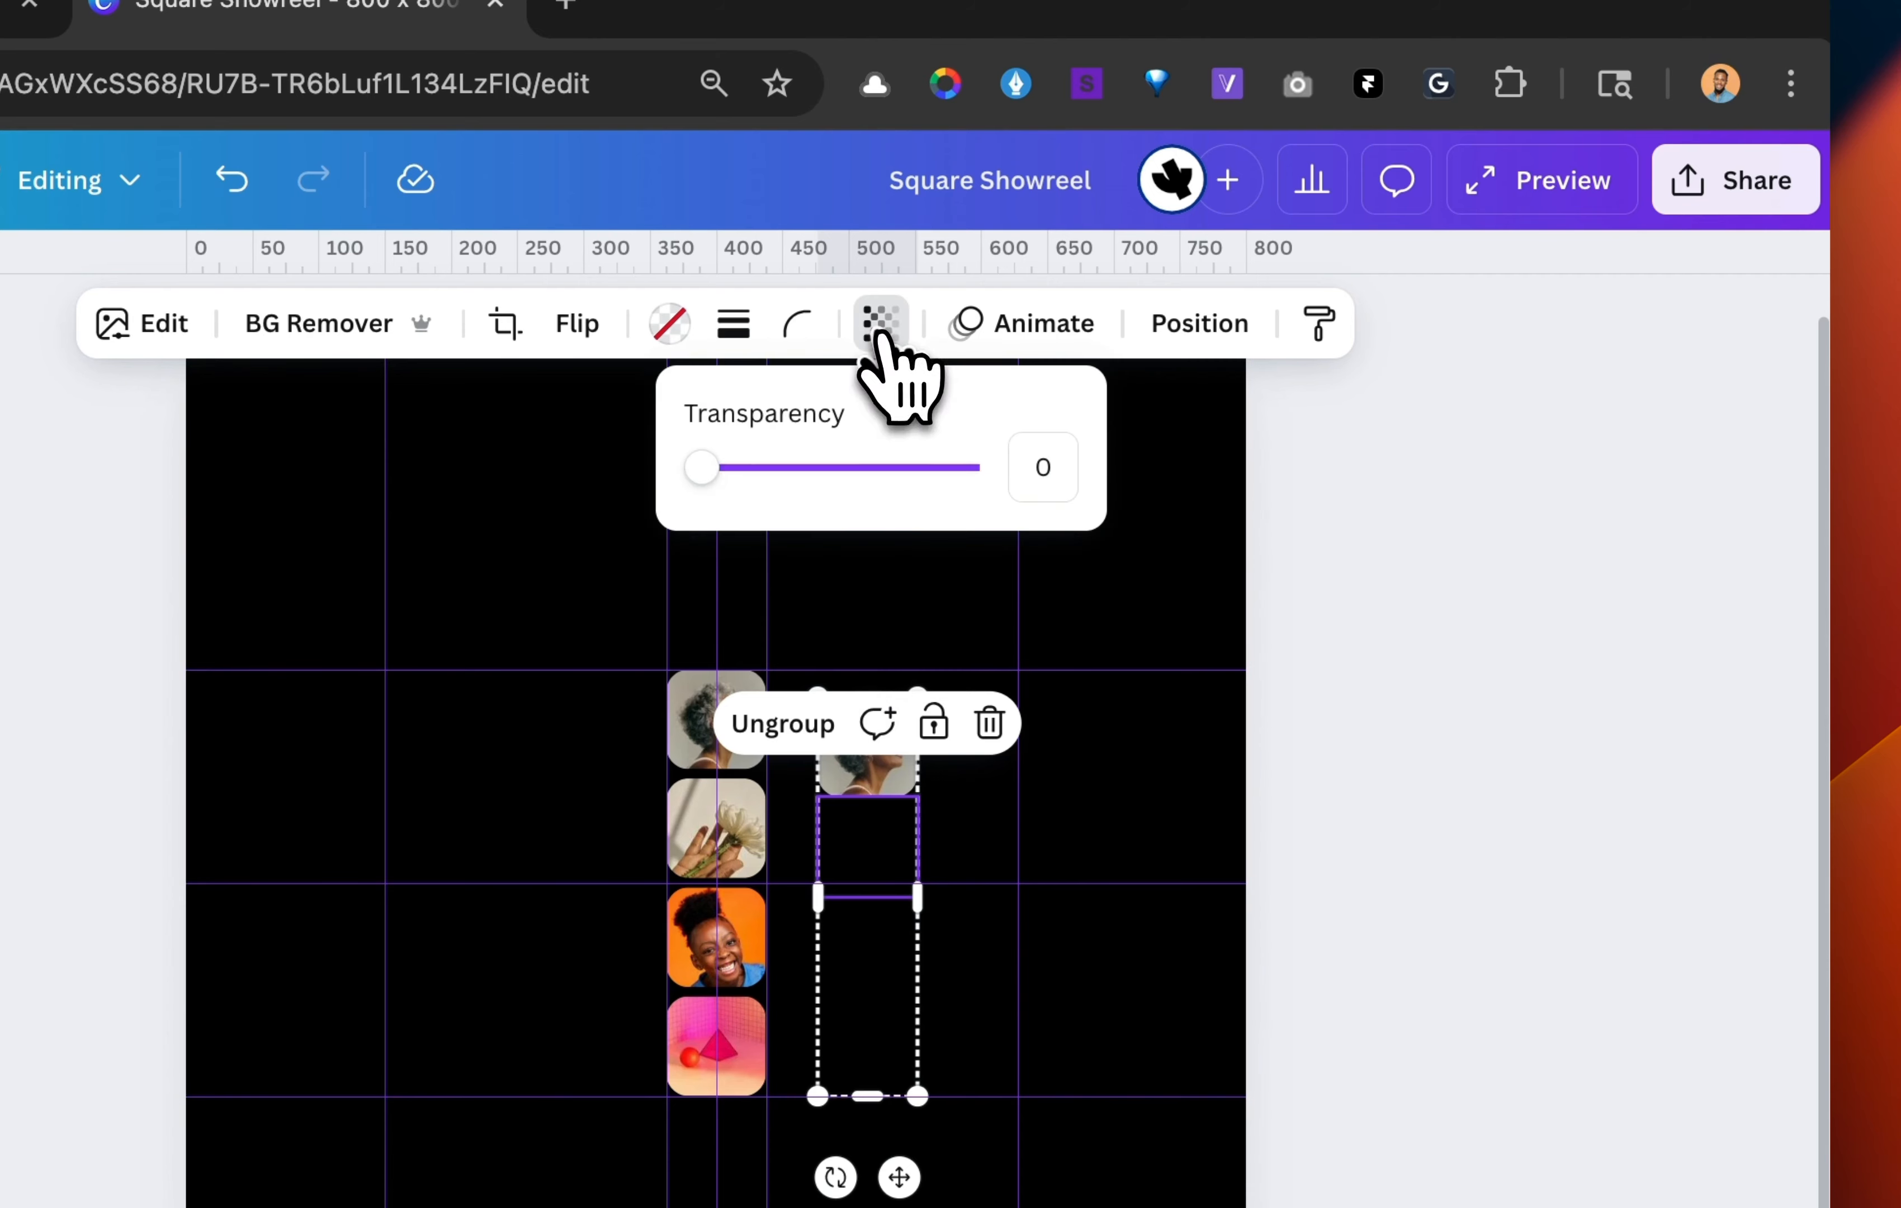
drag(697, 467, 1179, 477)
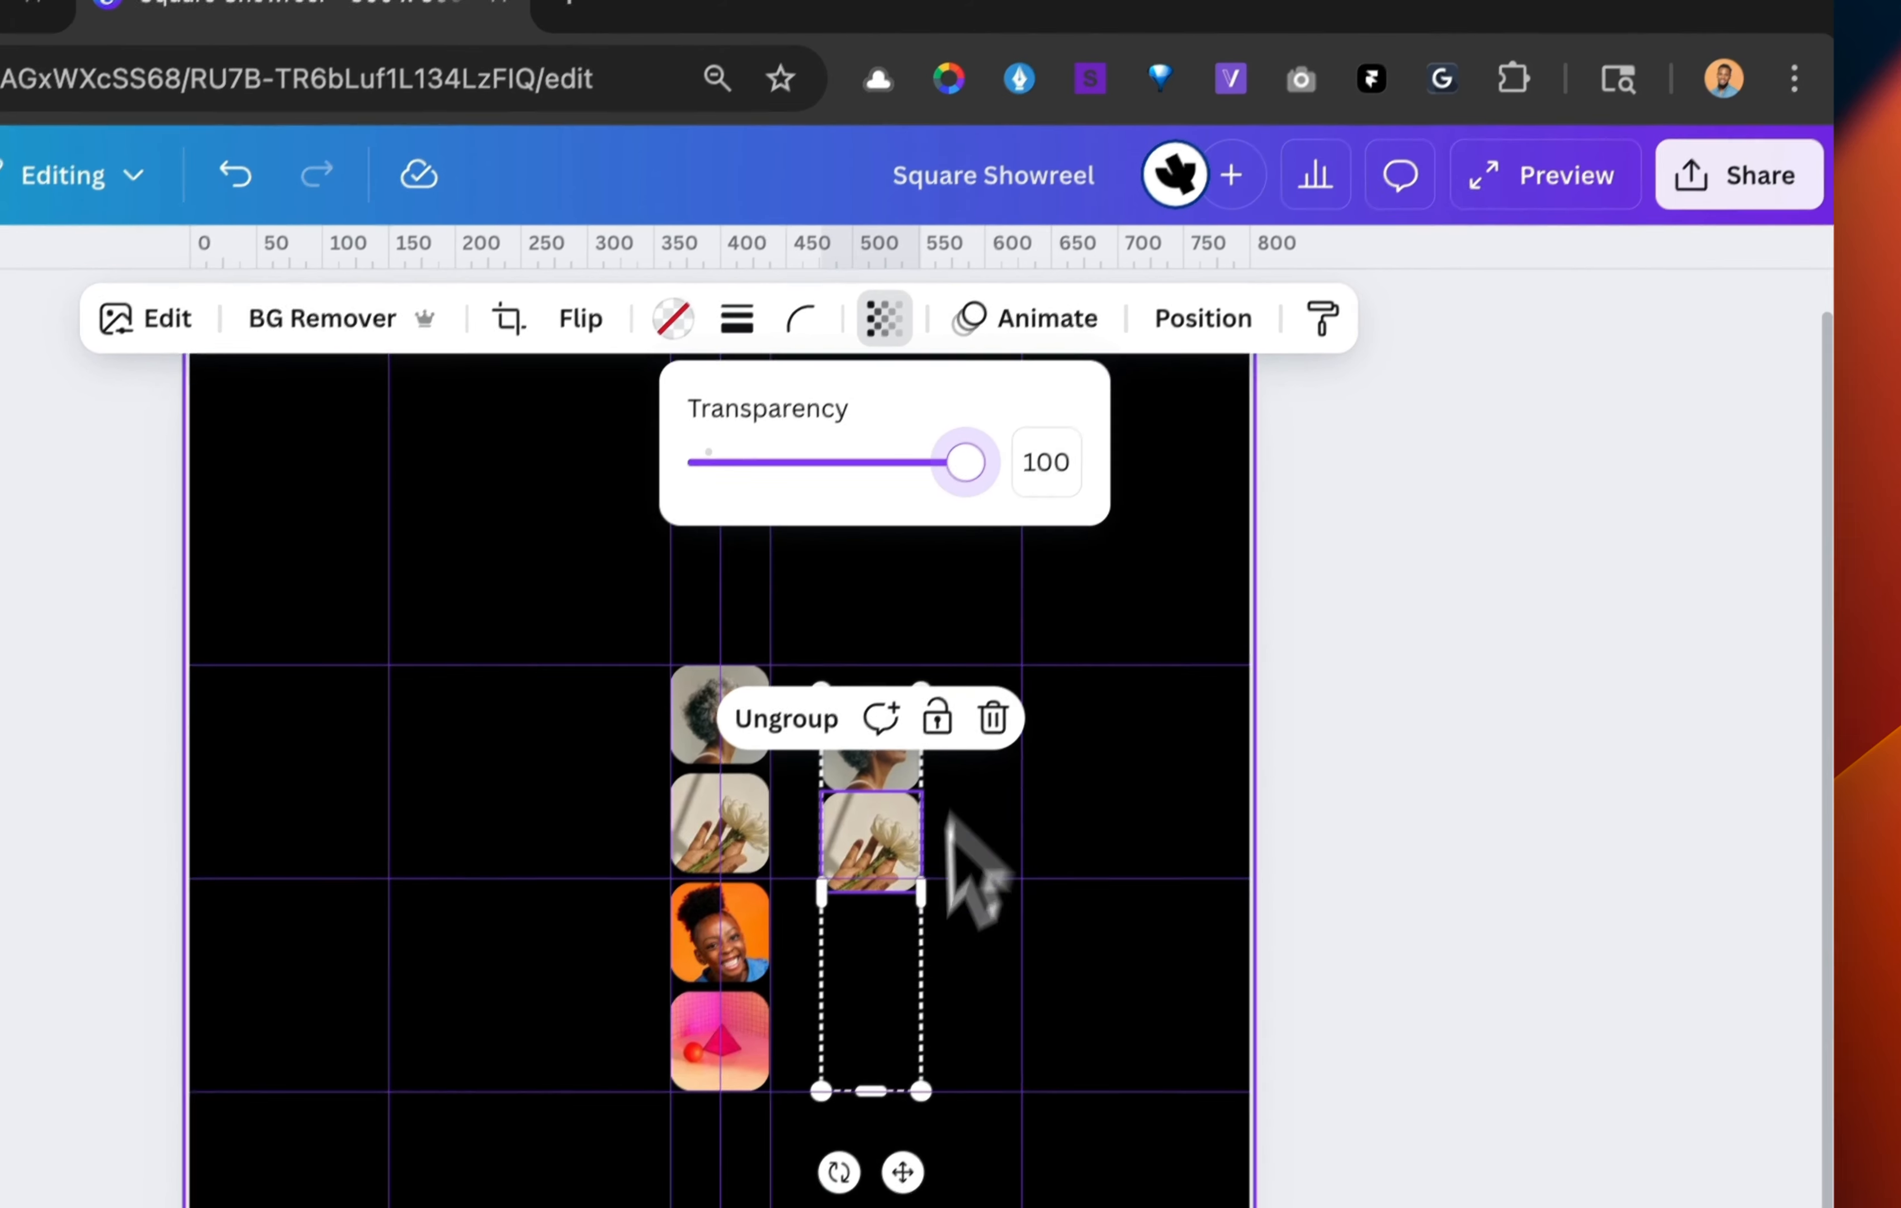
- Set the transparency to 100 for the group's third and fourth images, the orange portrait and the pink pyramid scene
click(869, 942)
click(929, 263)
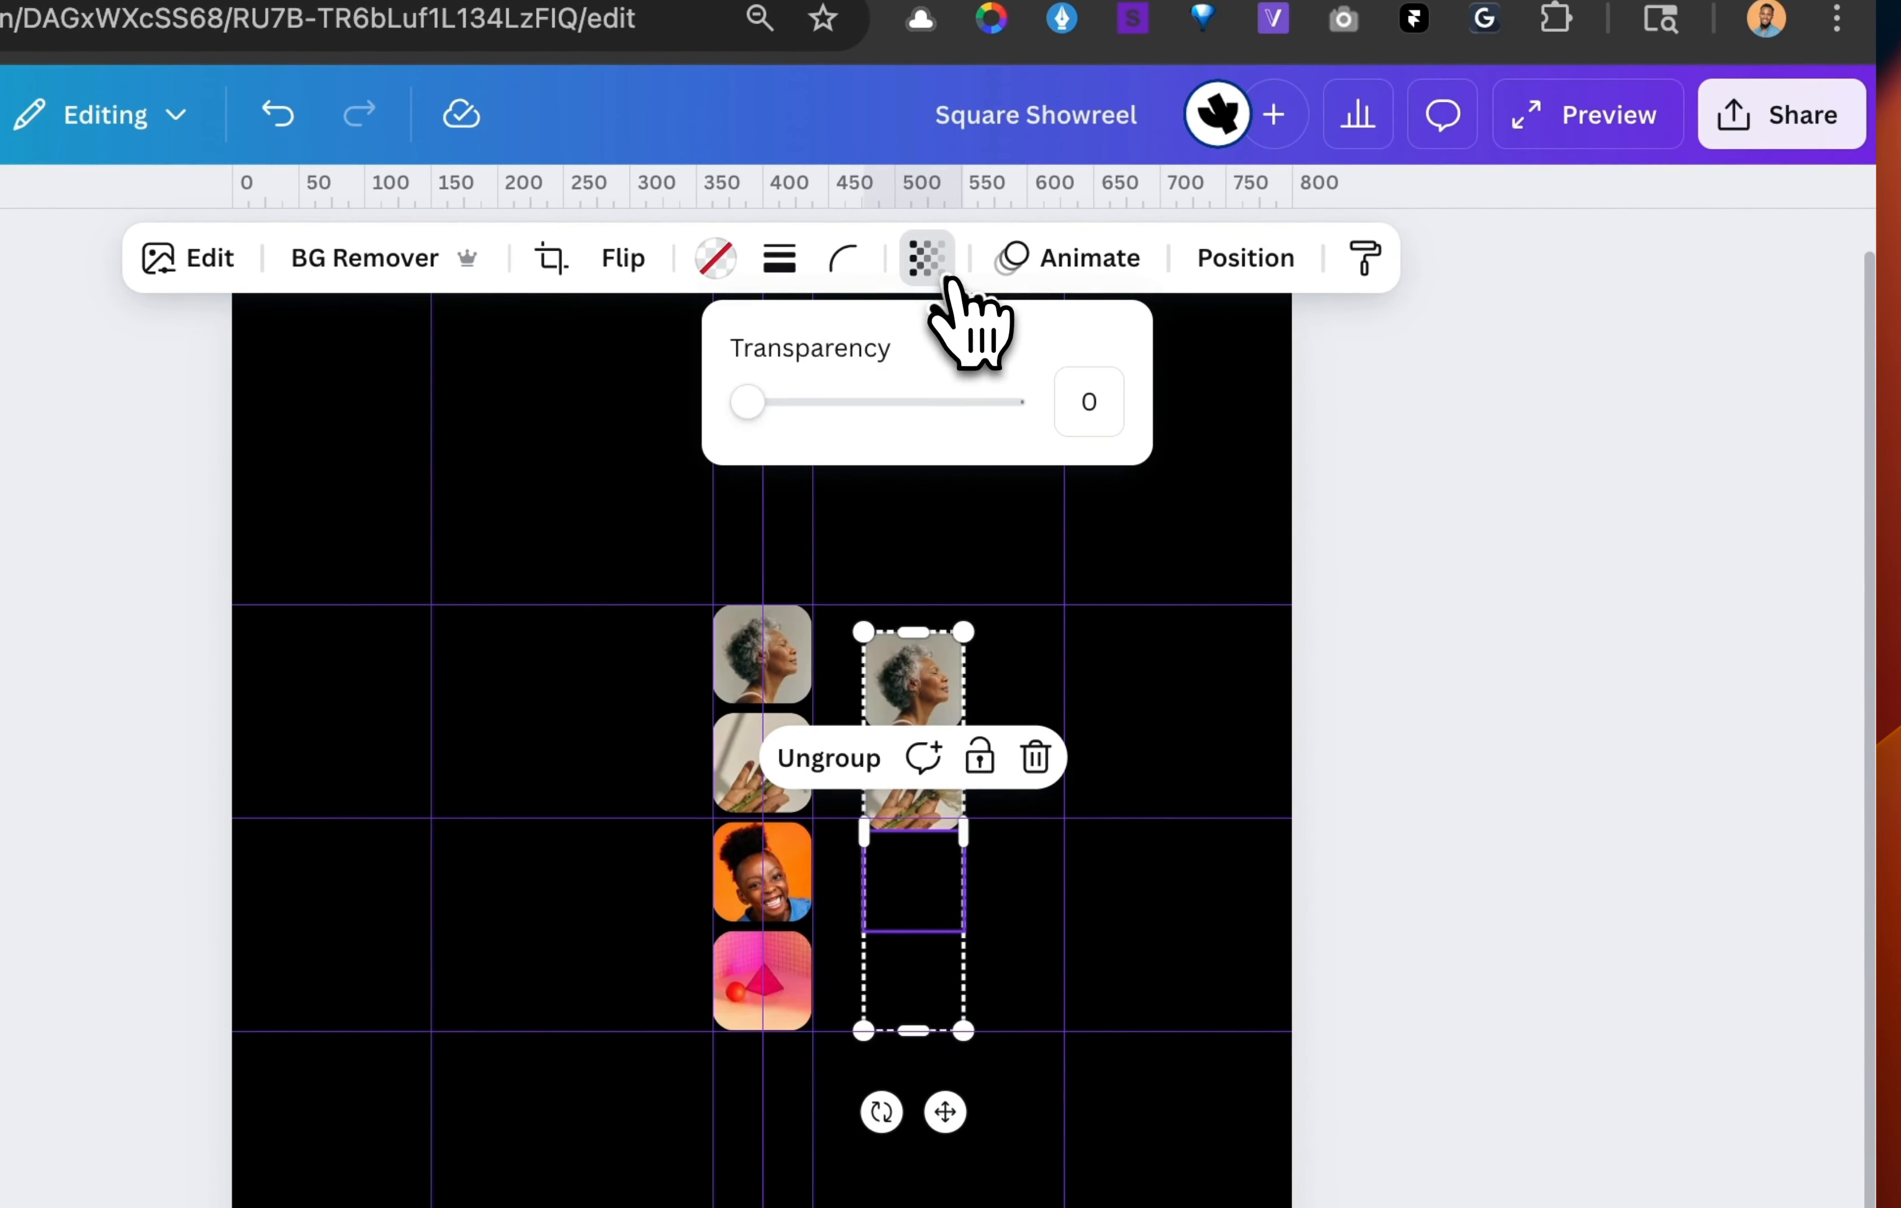
drag(766, 403, 1133, 408)
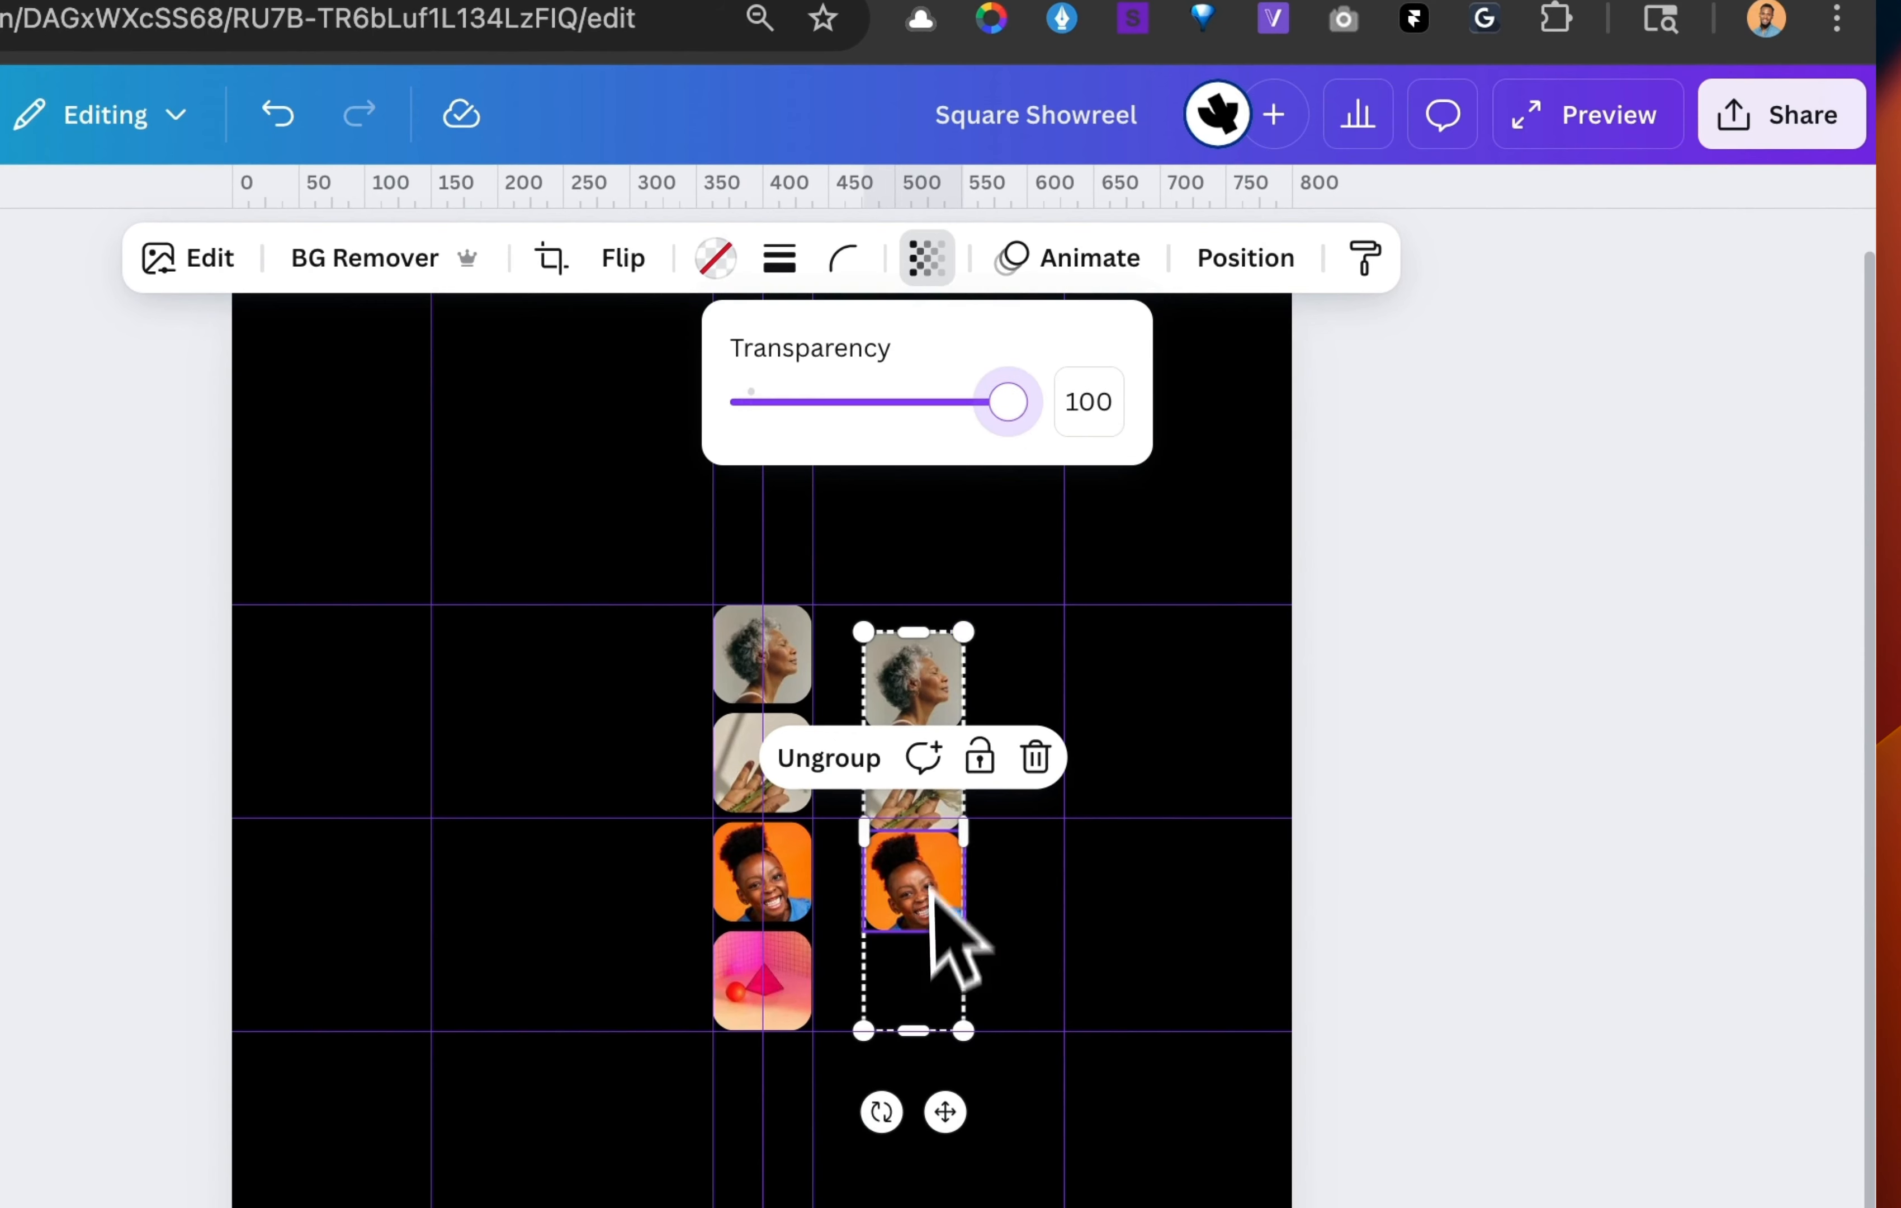
click(927, 971)
click(949, 218)
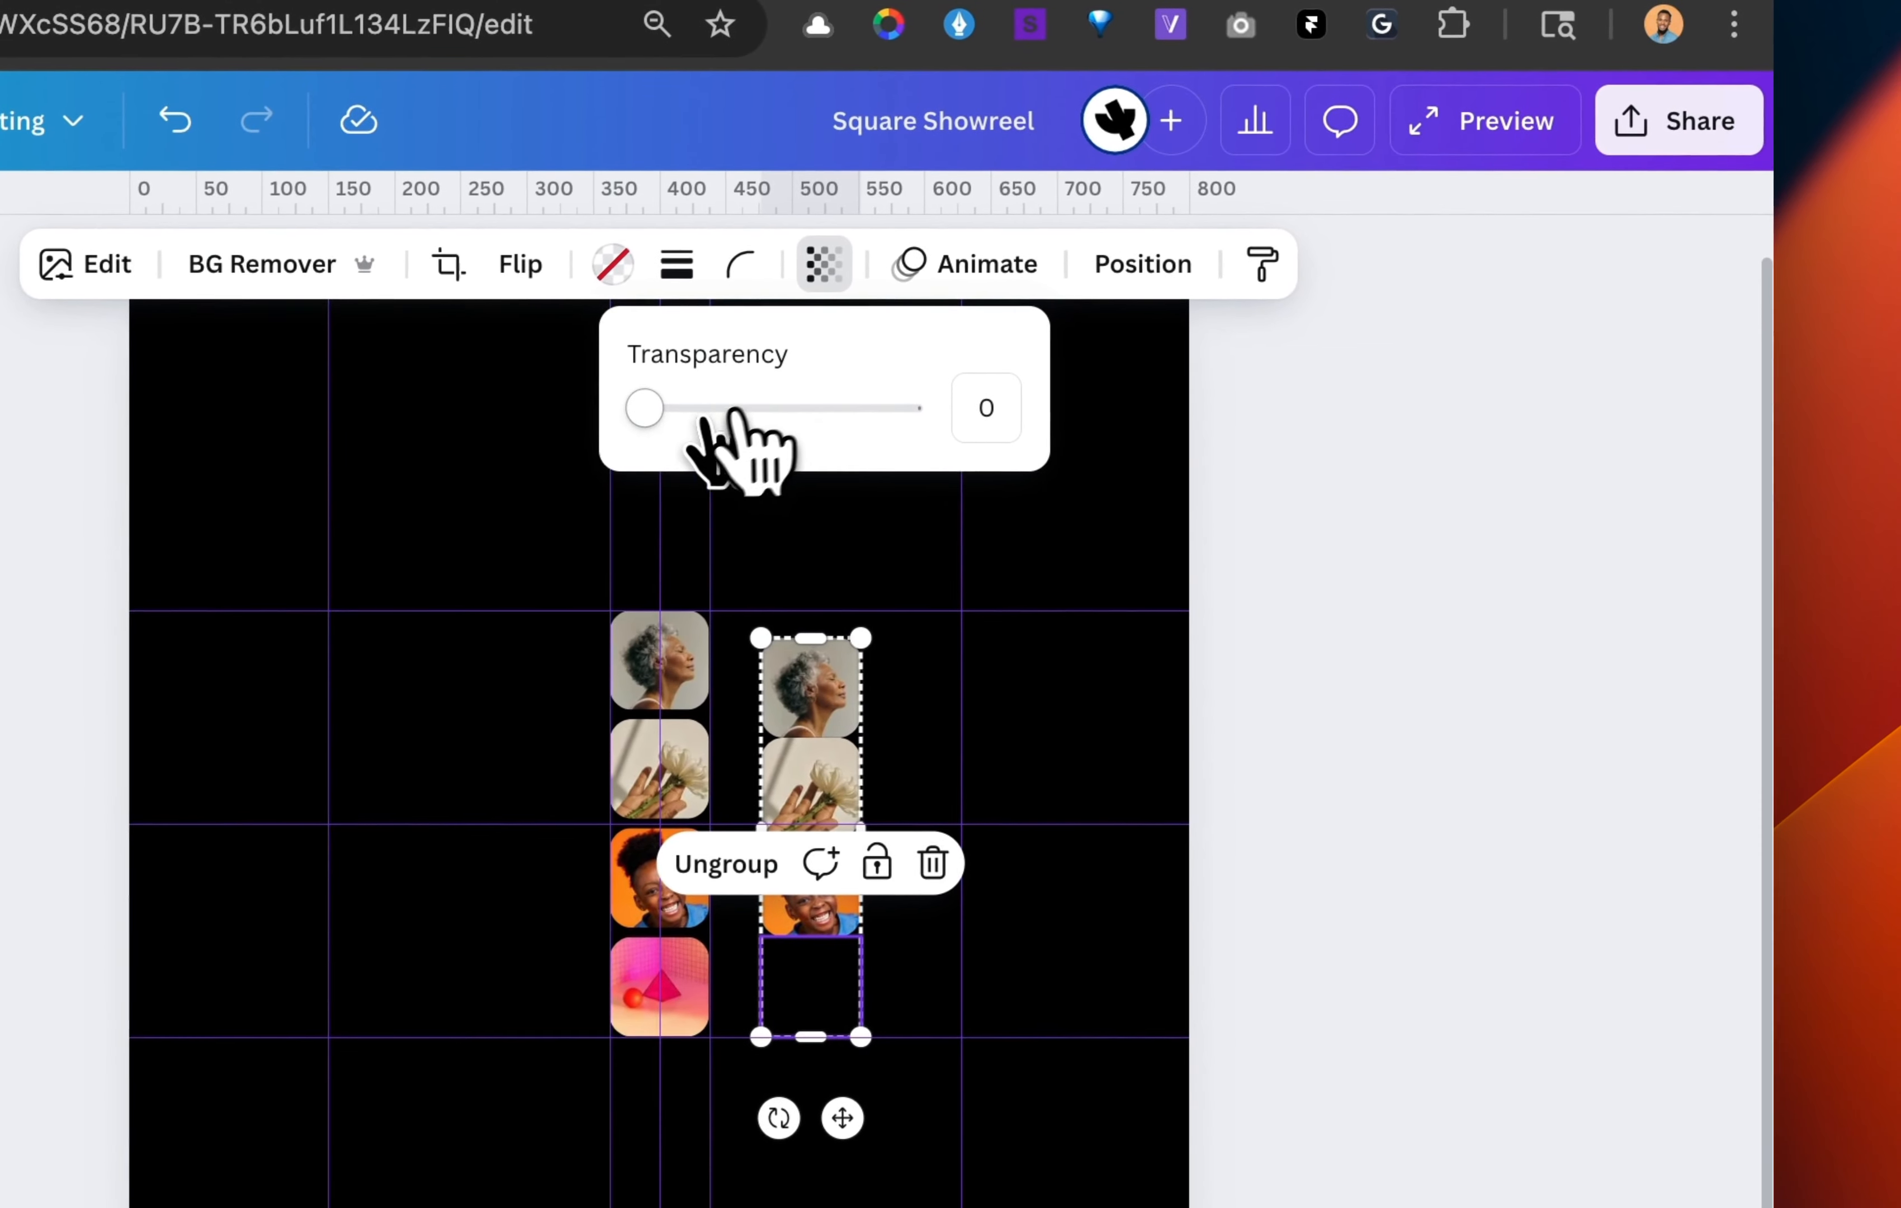
drag(859, 368, 1185, 384)
click(1336, 974)
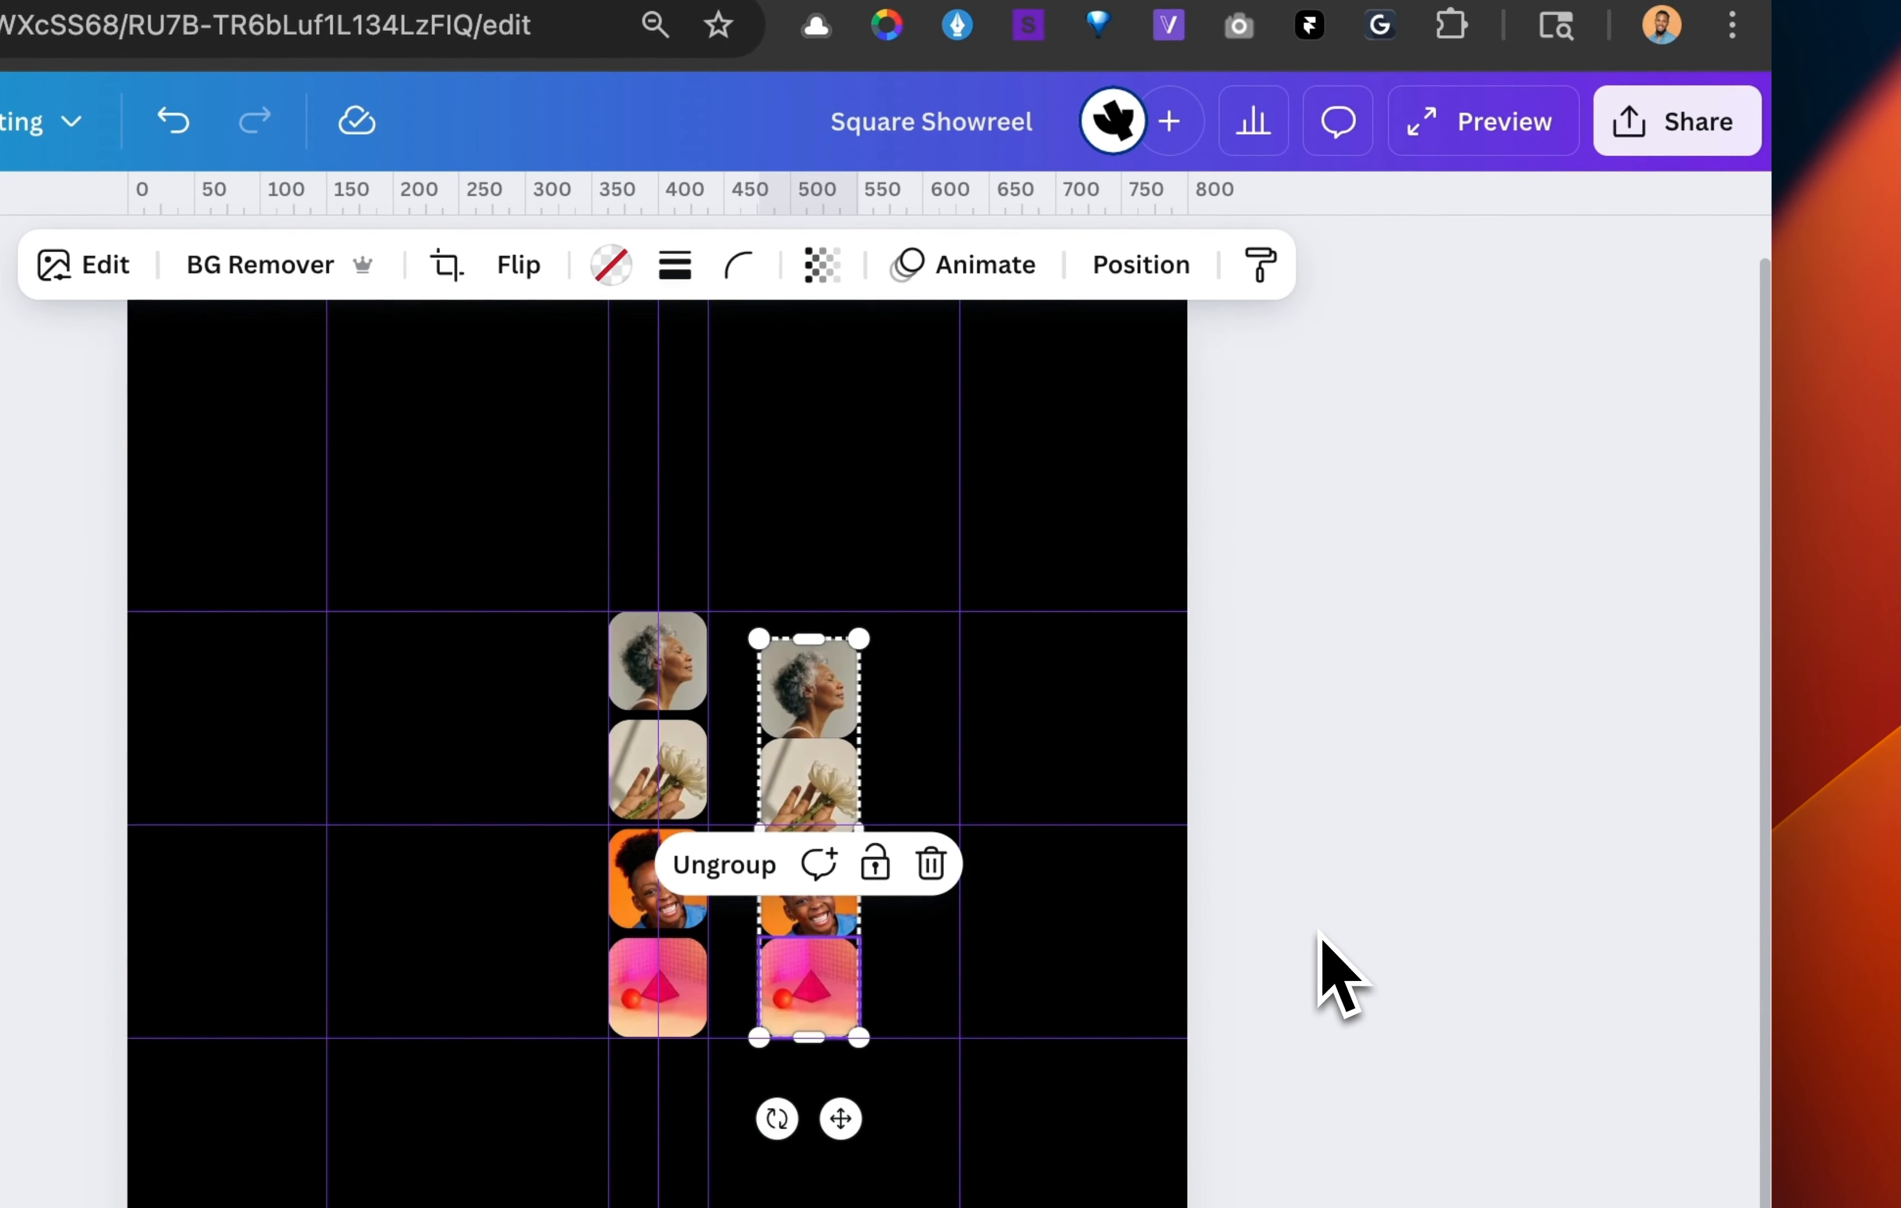
click(1336, 984)
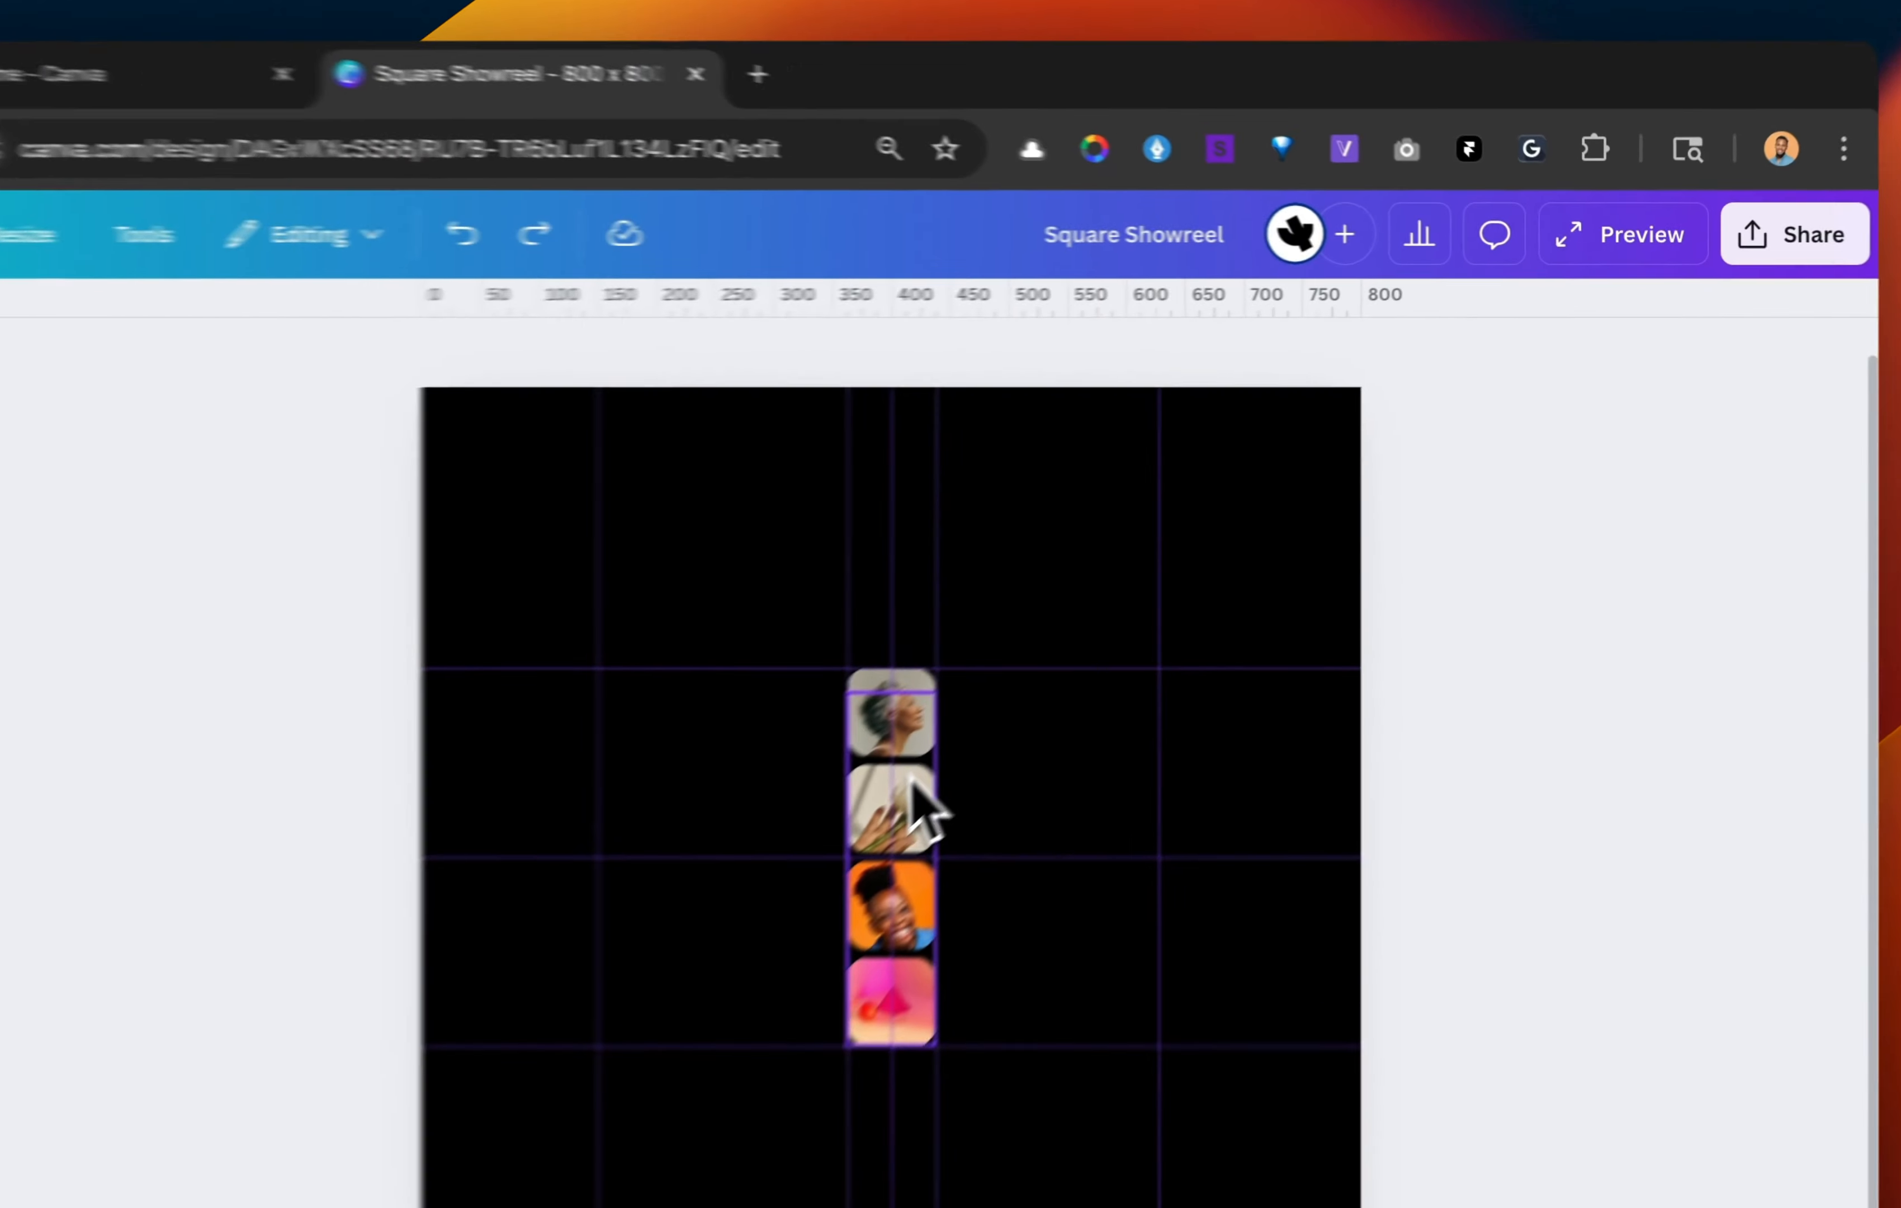
- Select the image group over the photo column and show the page's list of layers
click(1223, 565)
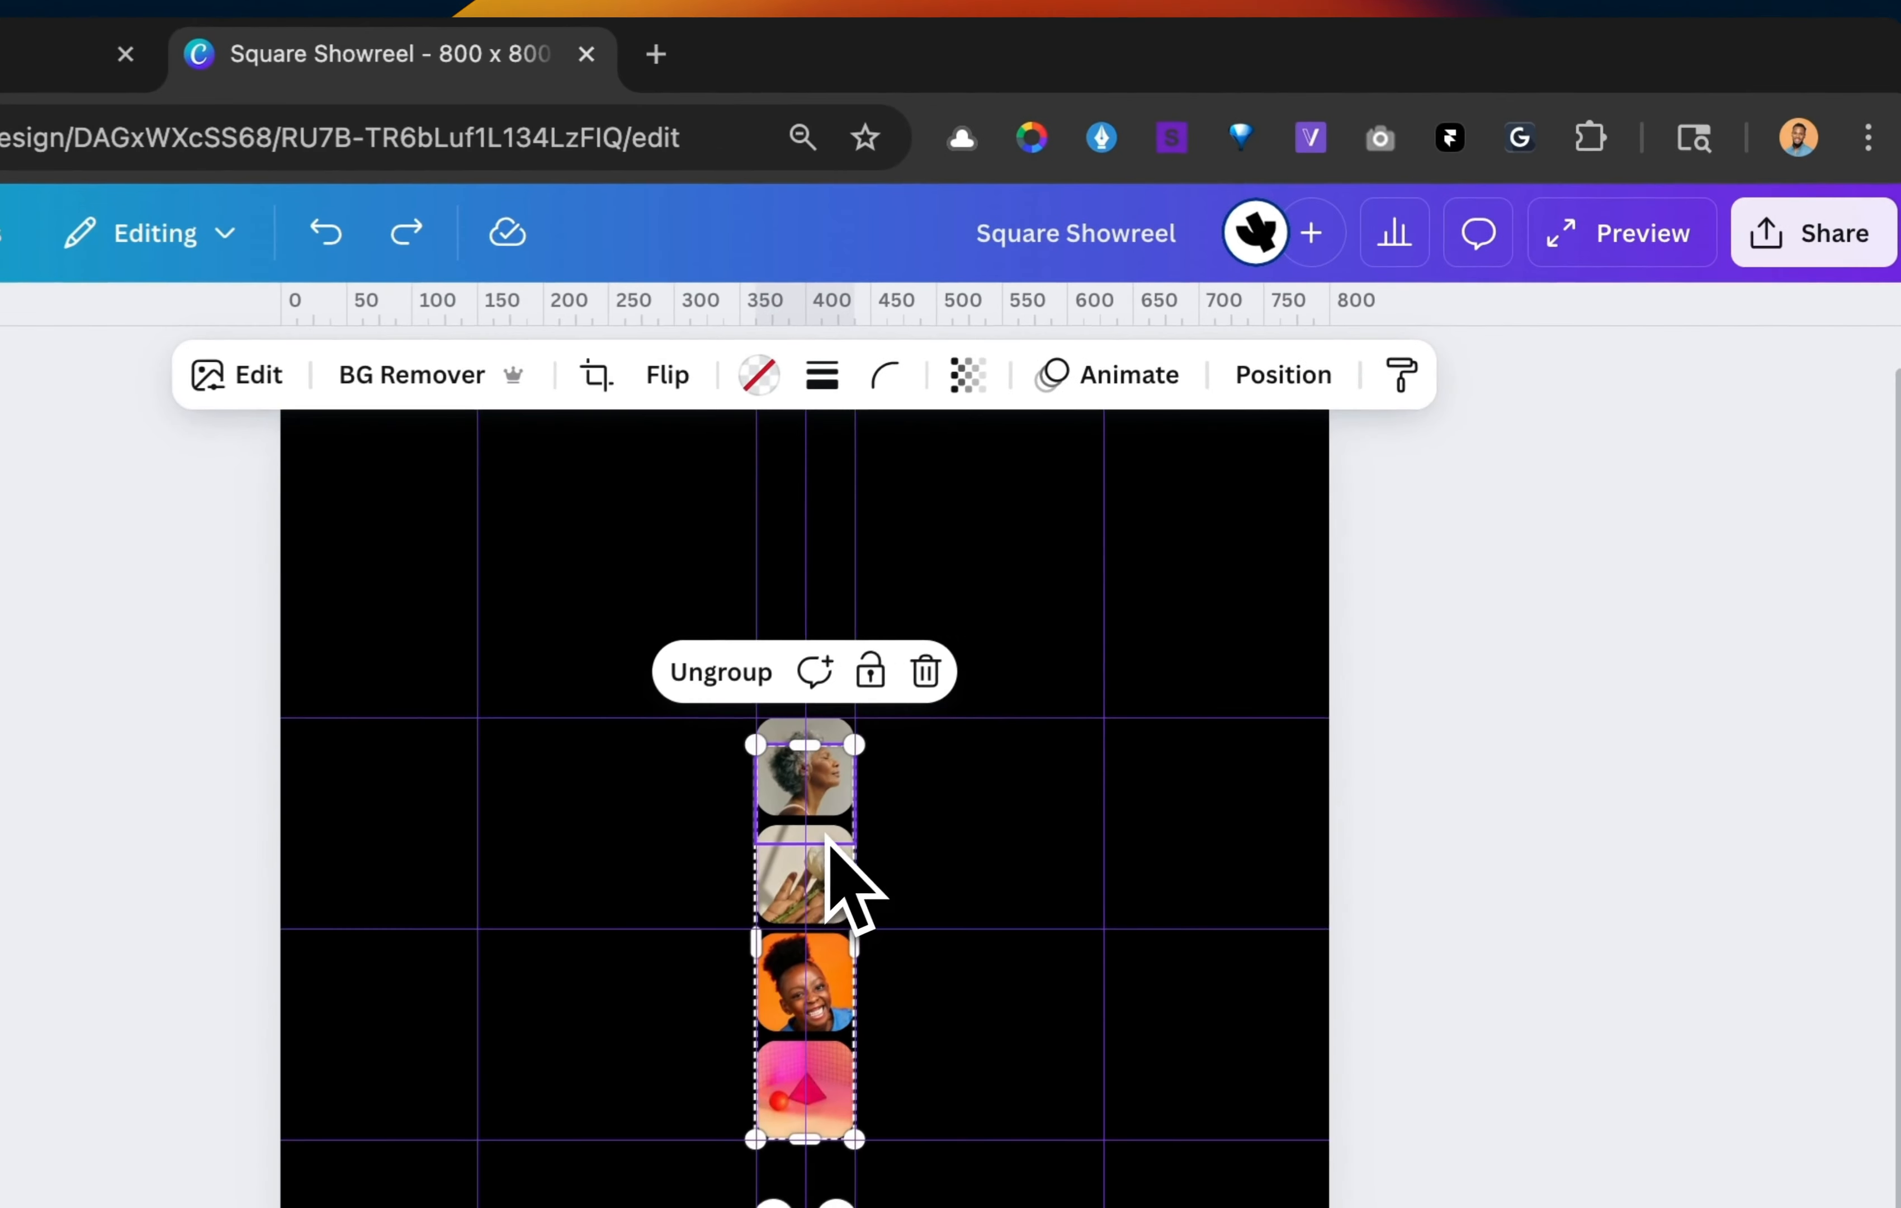
click(1280, 379)
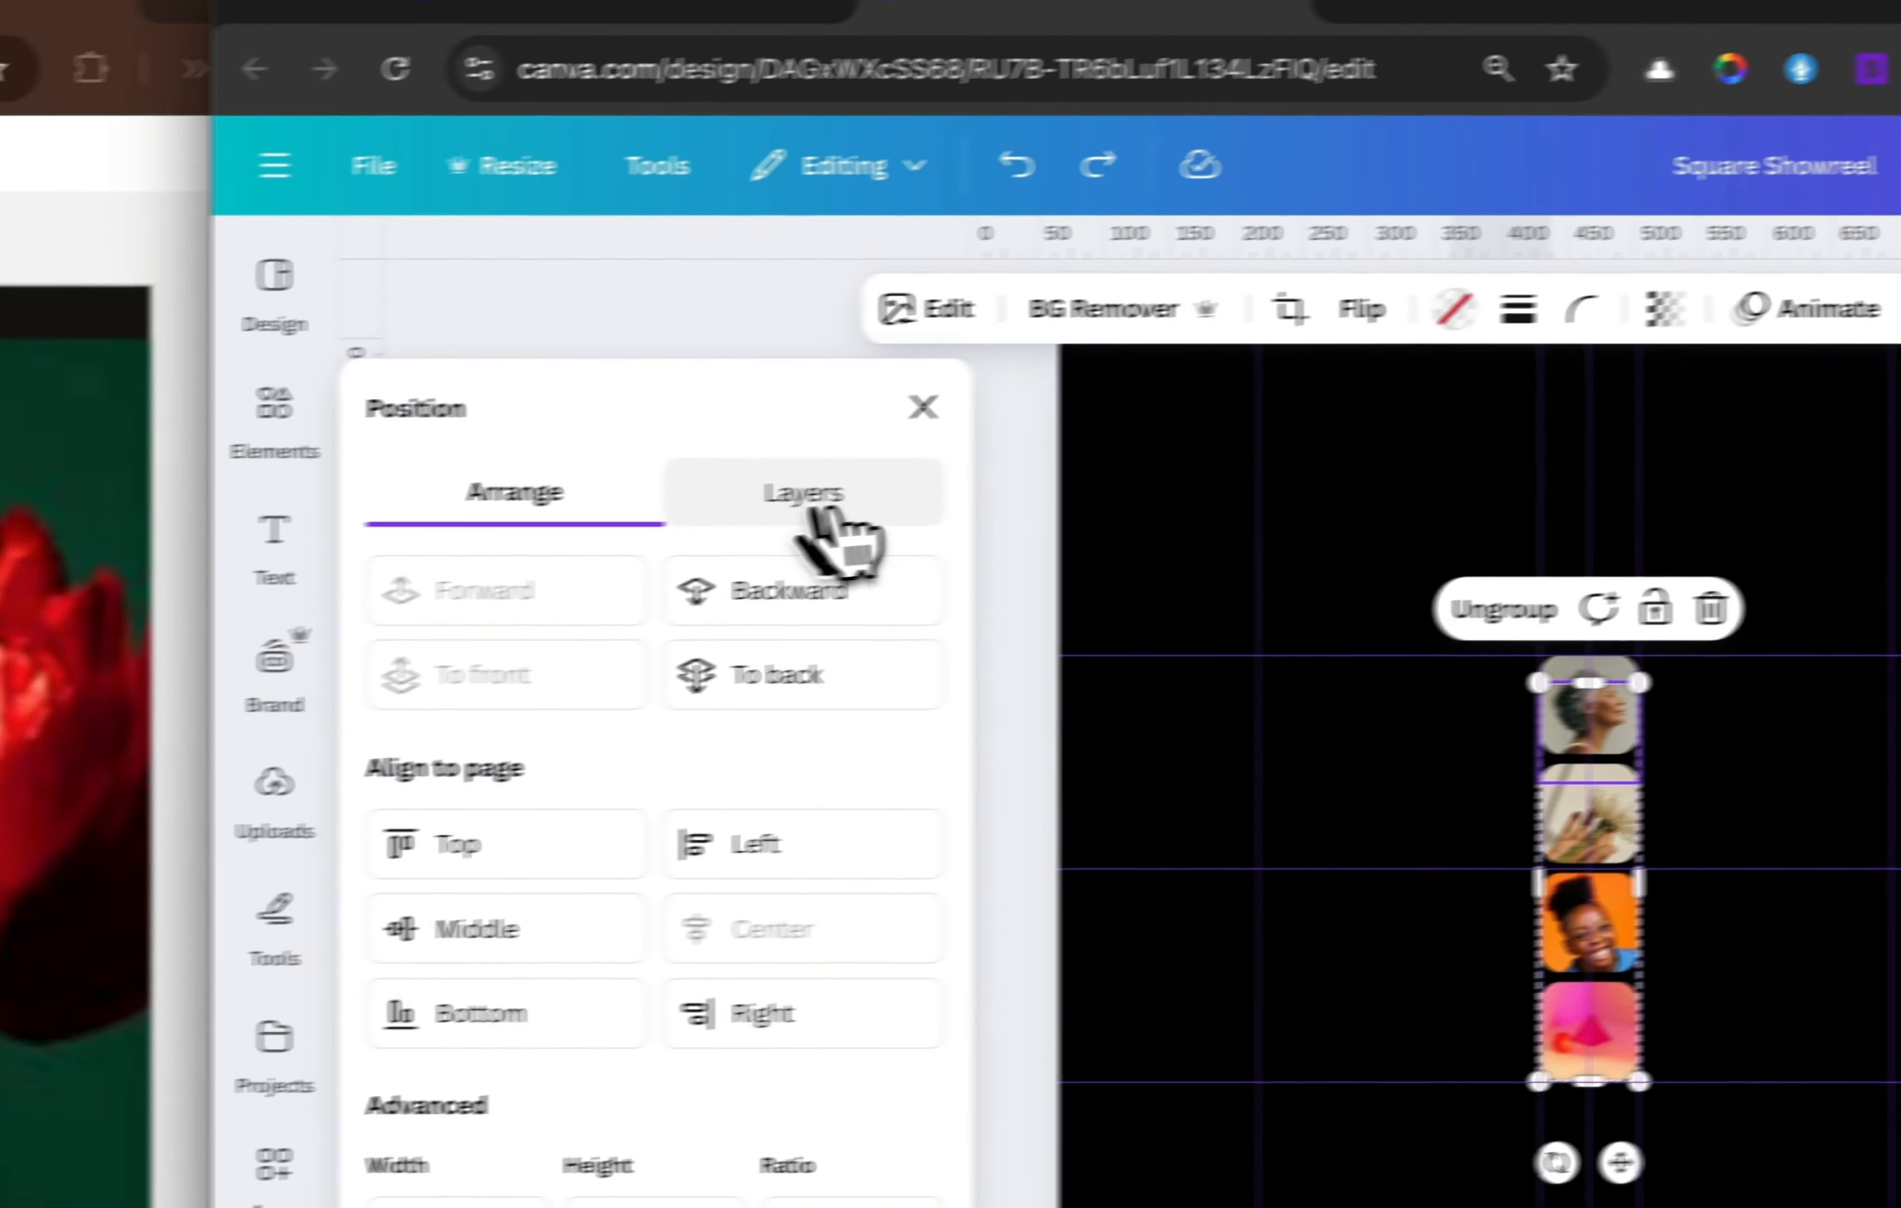
click(140, 573)
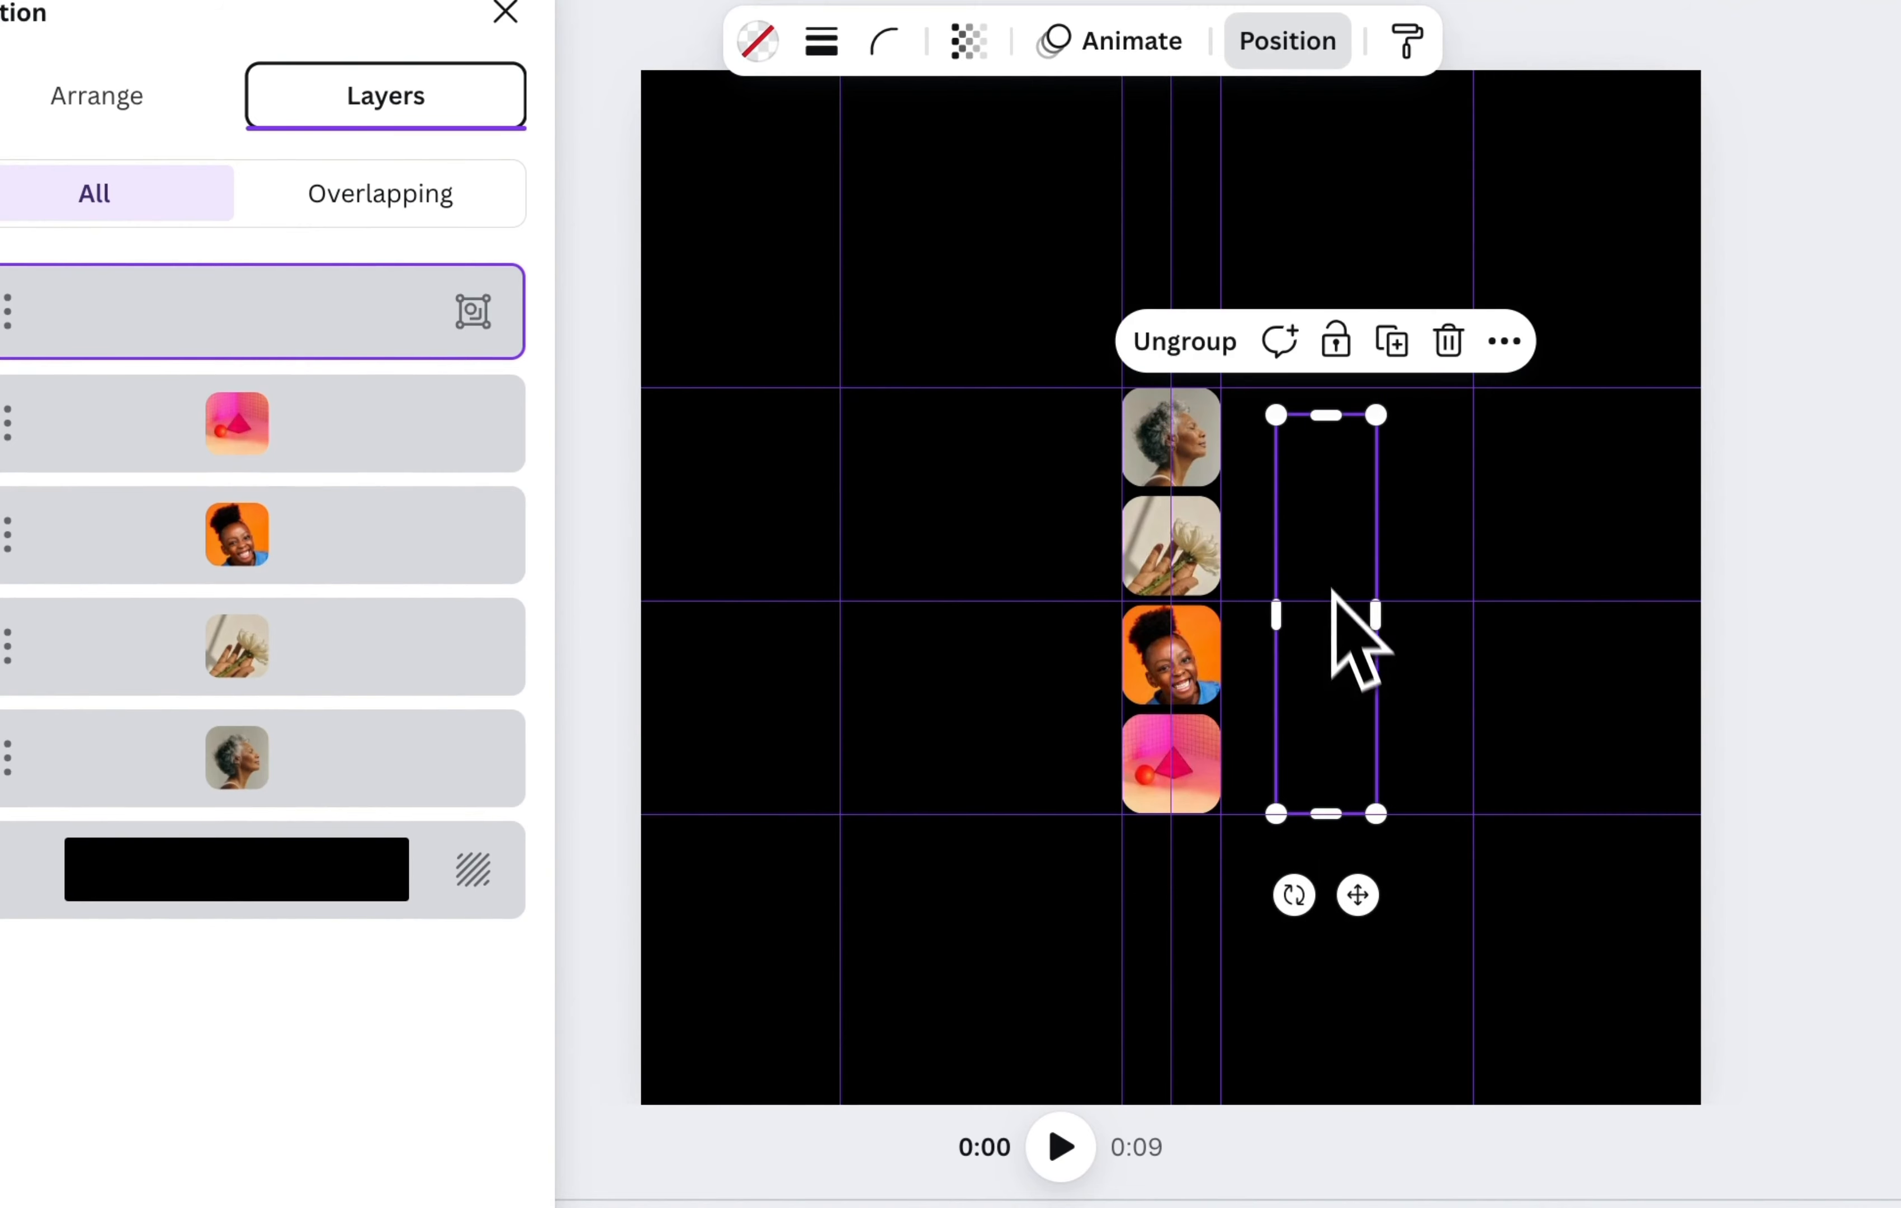
- Select single images inside the offset invisible group and undo the group's move
click(1326, 569)
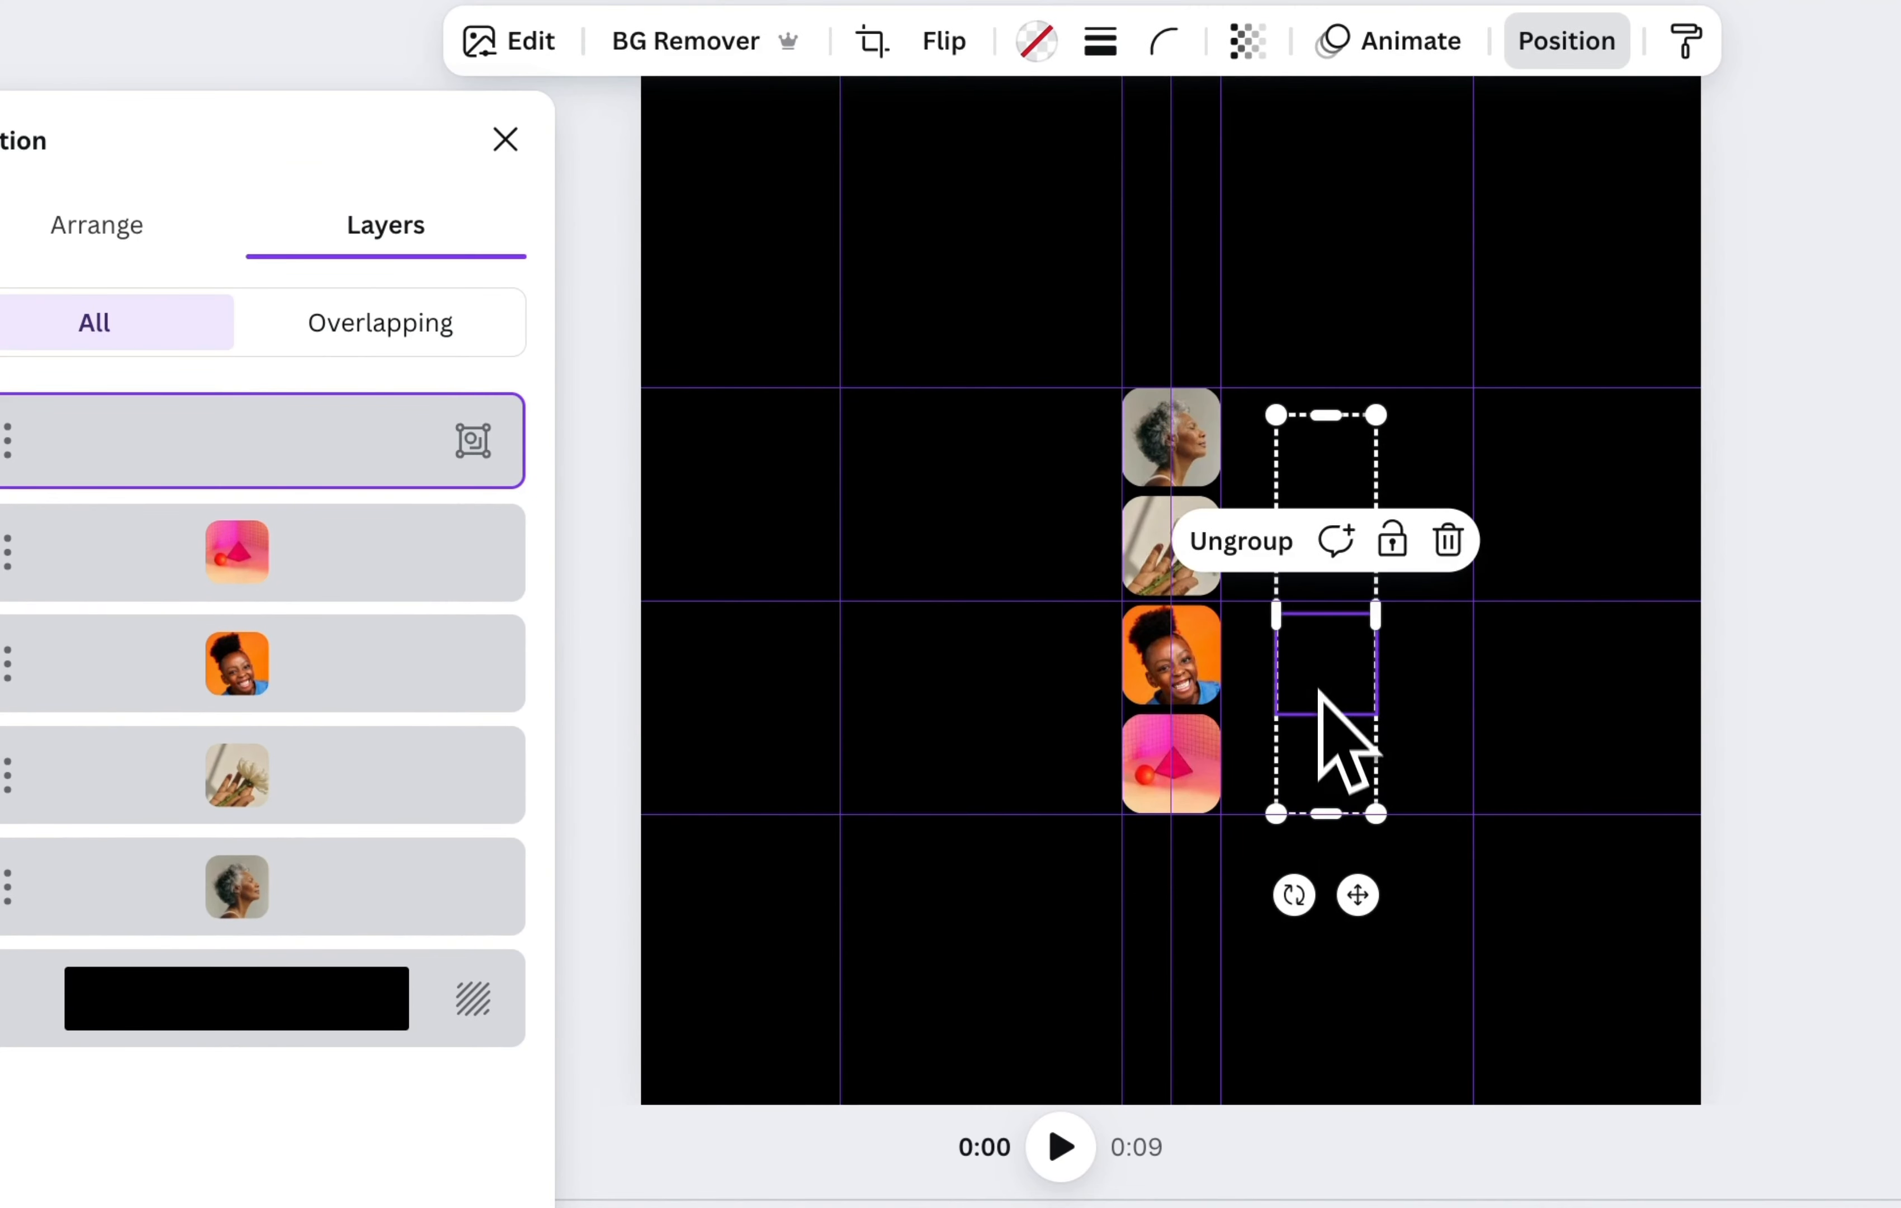
click(1319, 758)
key(ctrl+z)
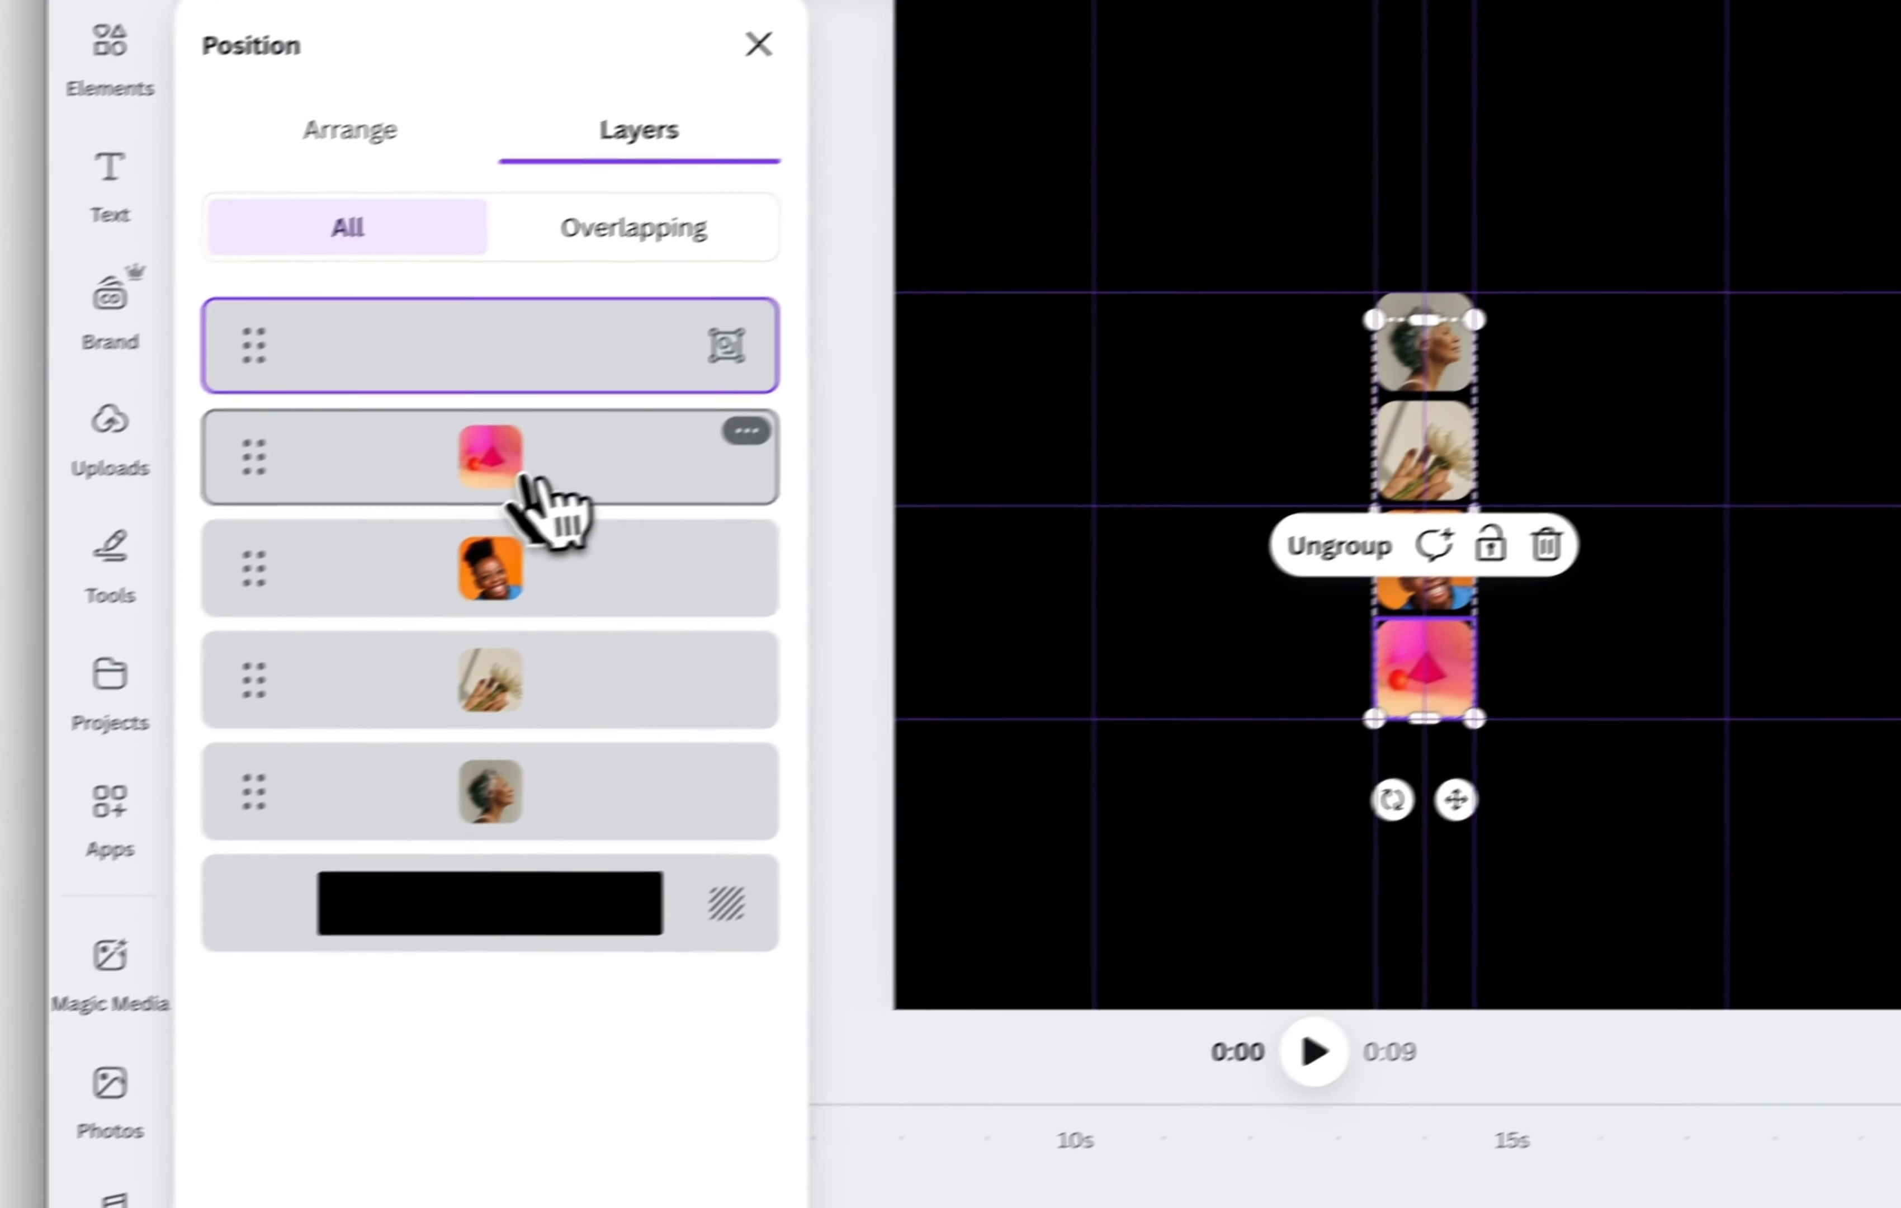
- Select the separate photo layers one by one, including the orange portrait, the flower and the woman's profile
click(292, 572)
click(321, 688)
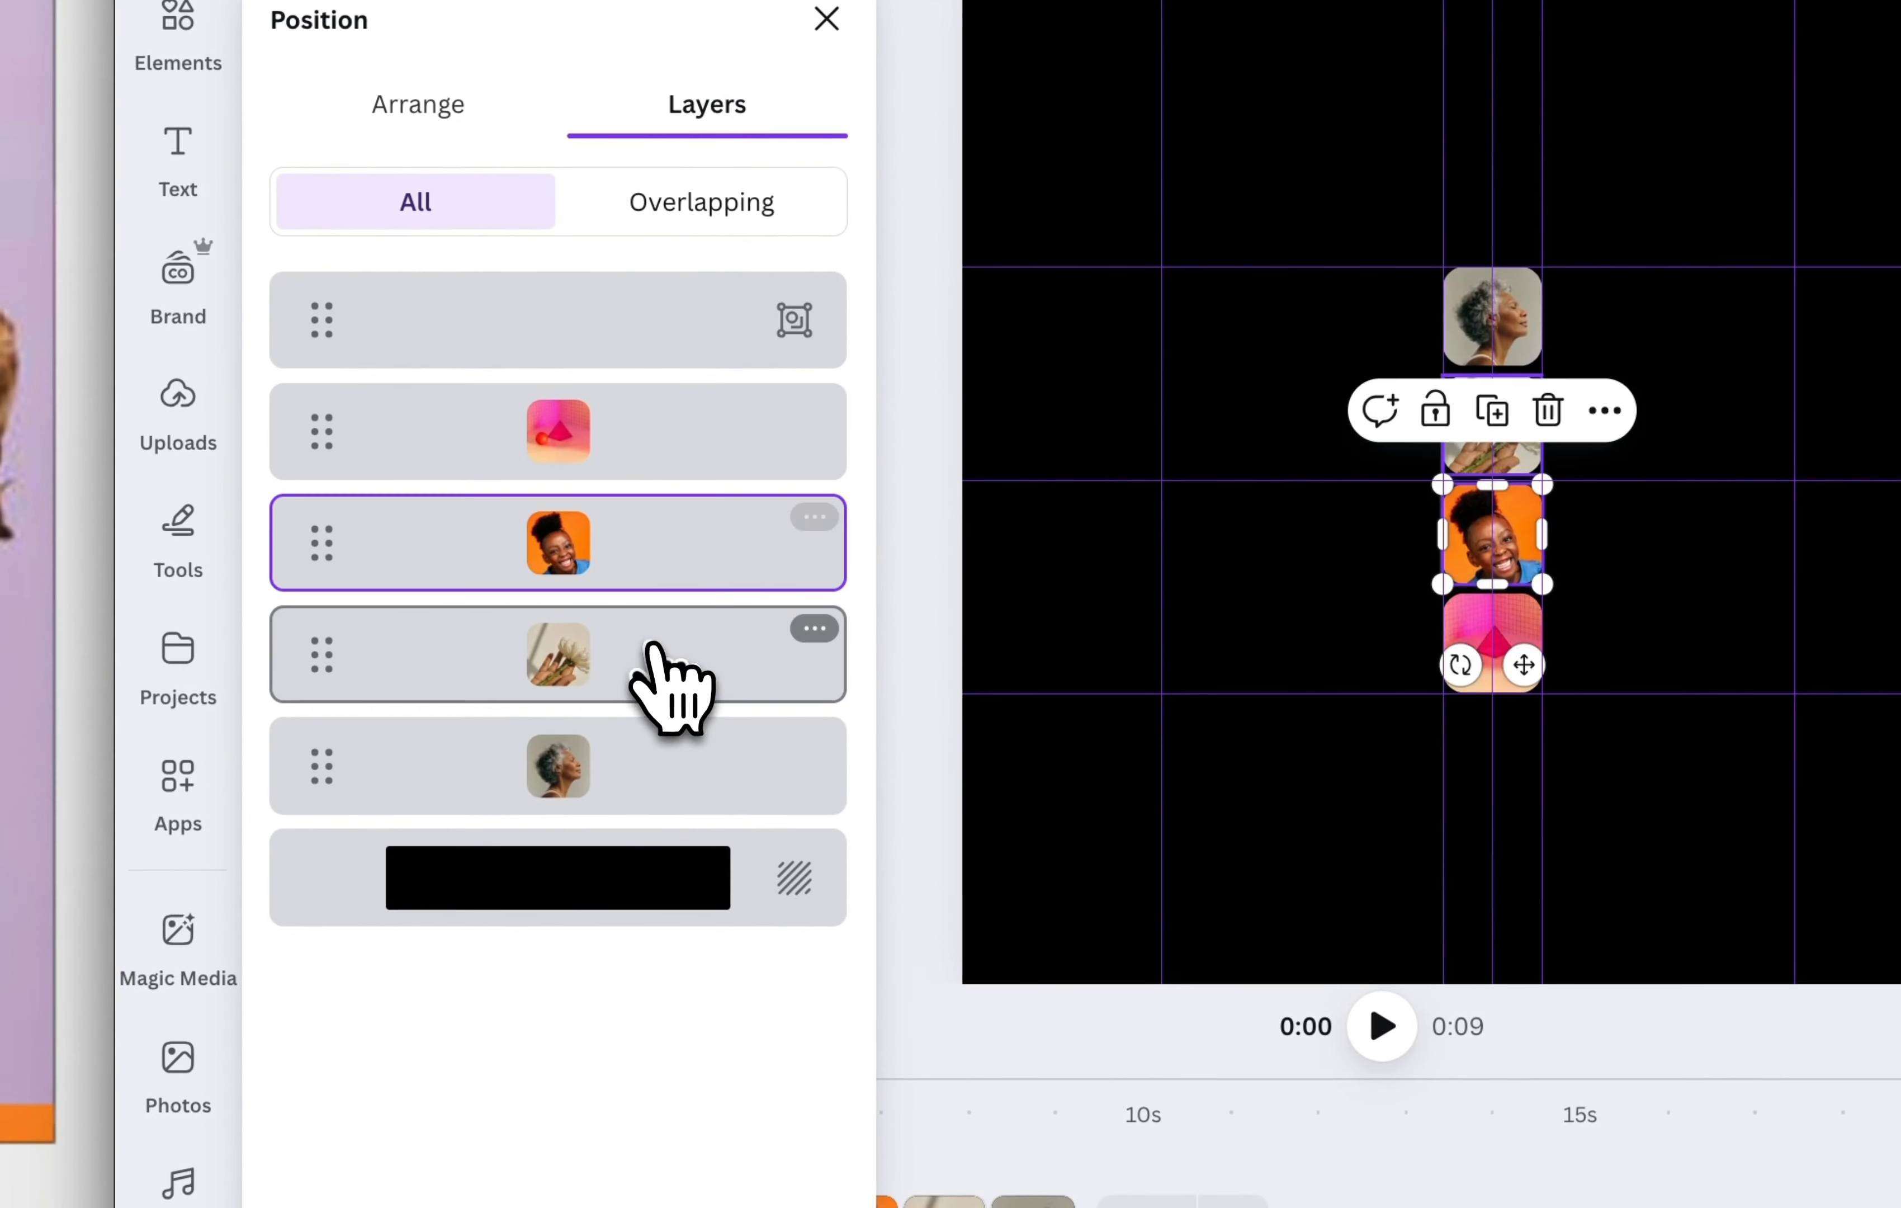
click(651, 648)
click(659, 767)
click(656, 569)
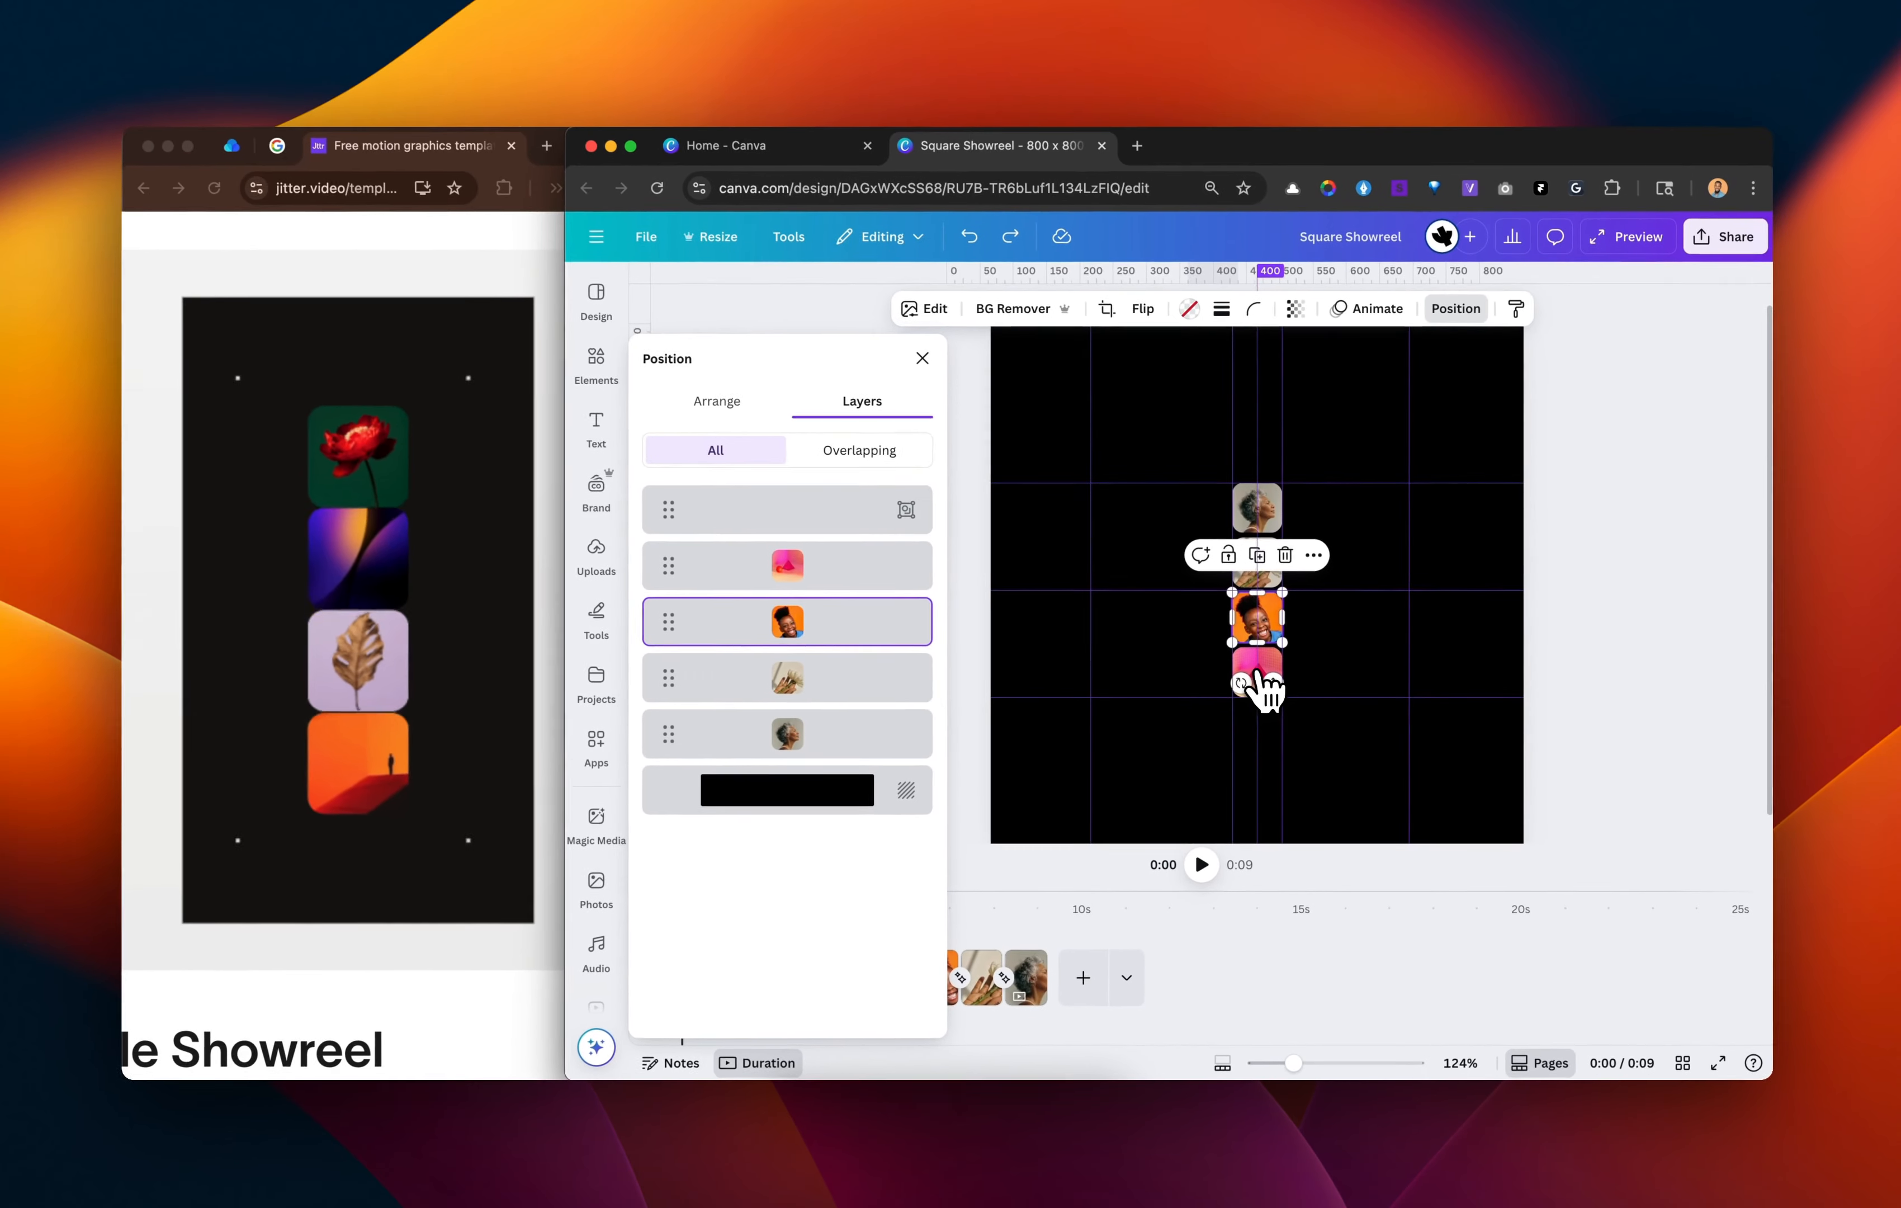
- Try shifting the invisible image group sideways off the photo column to expose the photos beneath it
scroll(1102, 654, up, 5)
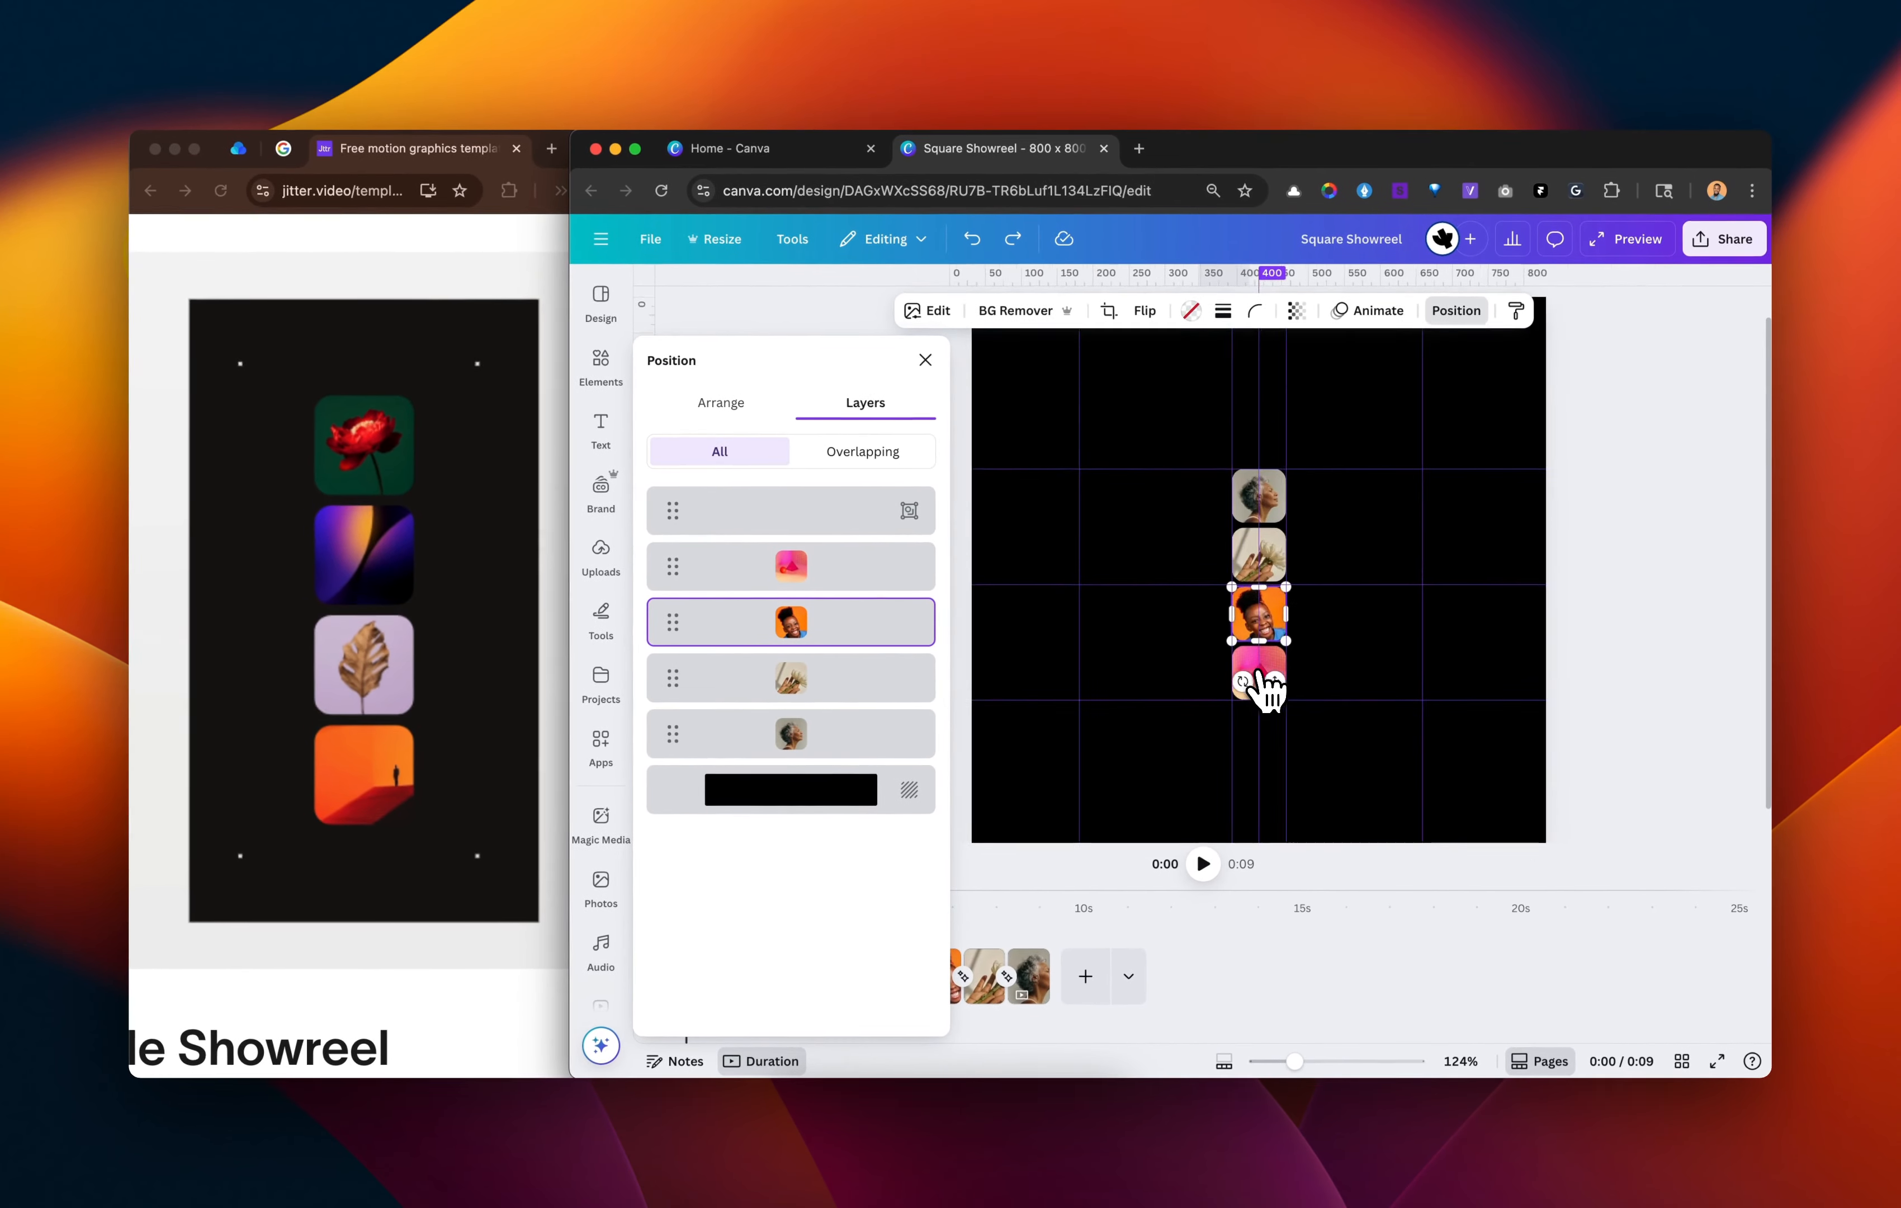
key(alt)
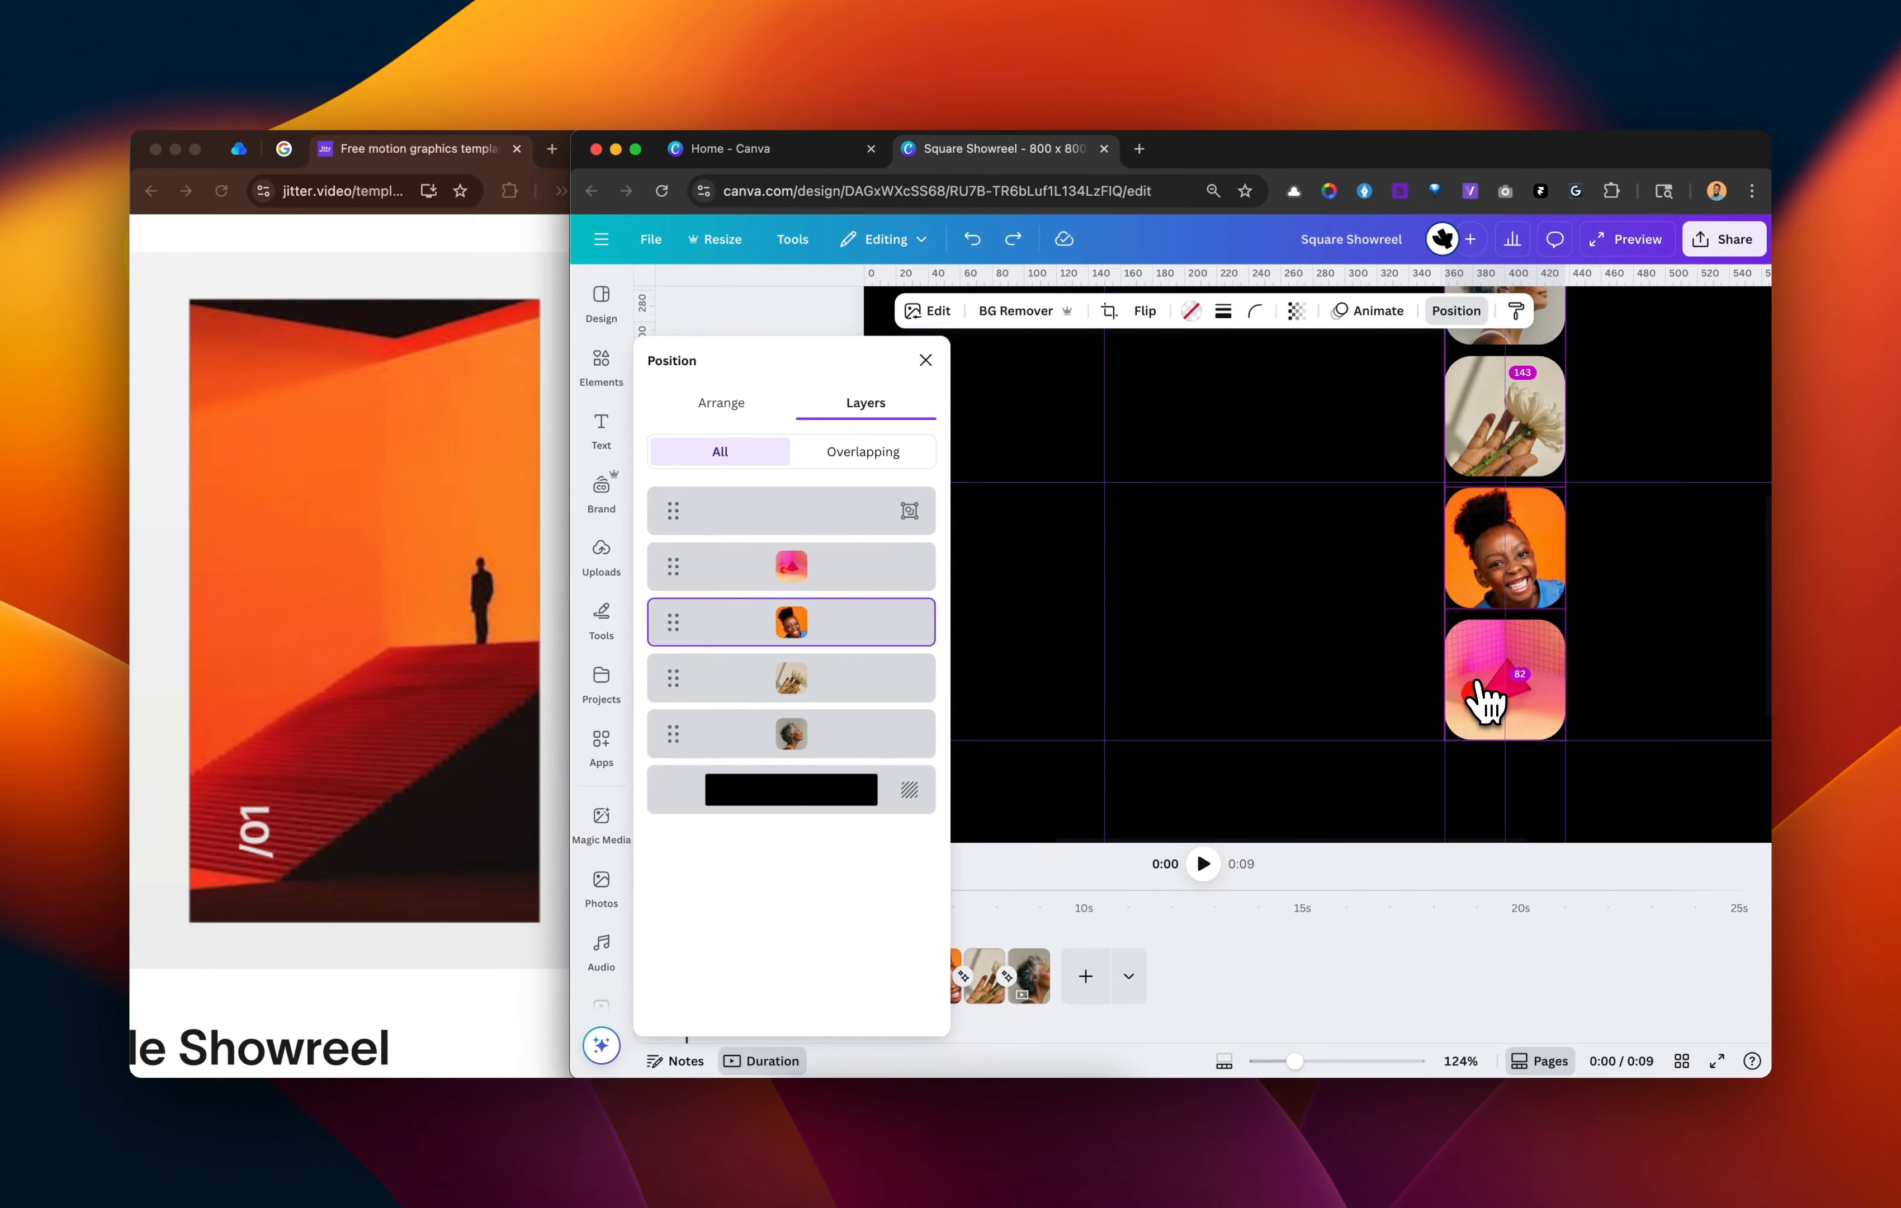
scroll(1490, 399, up, 3)
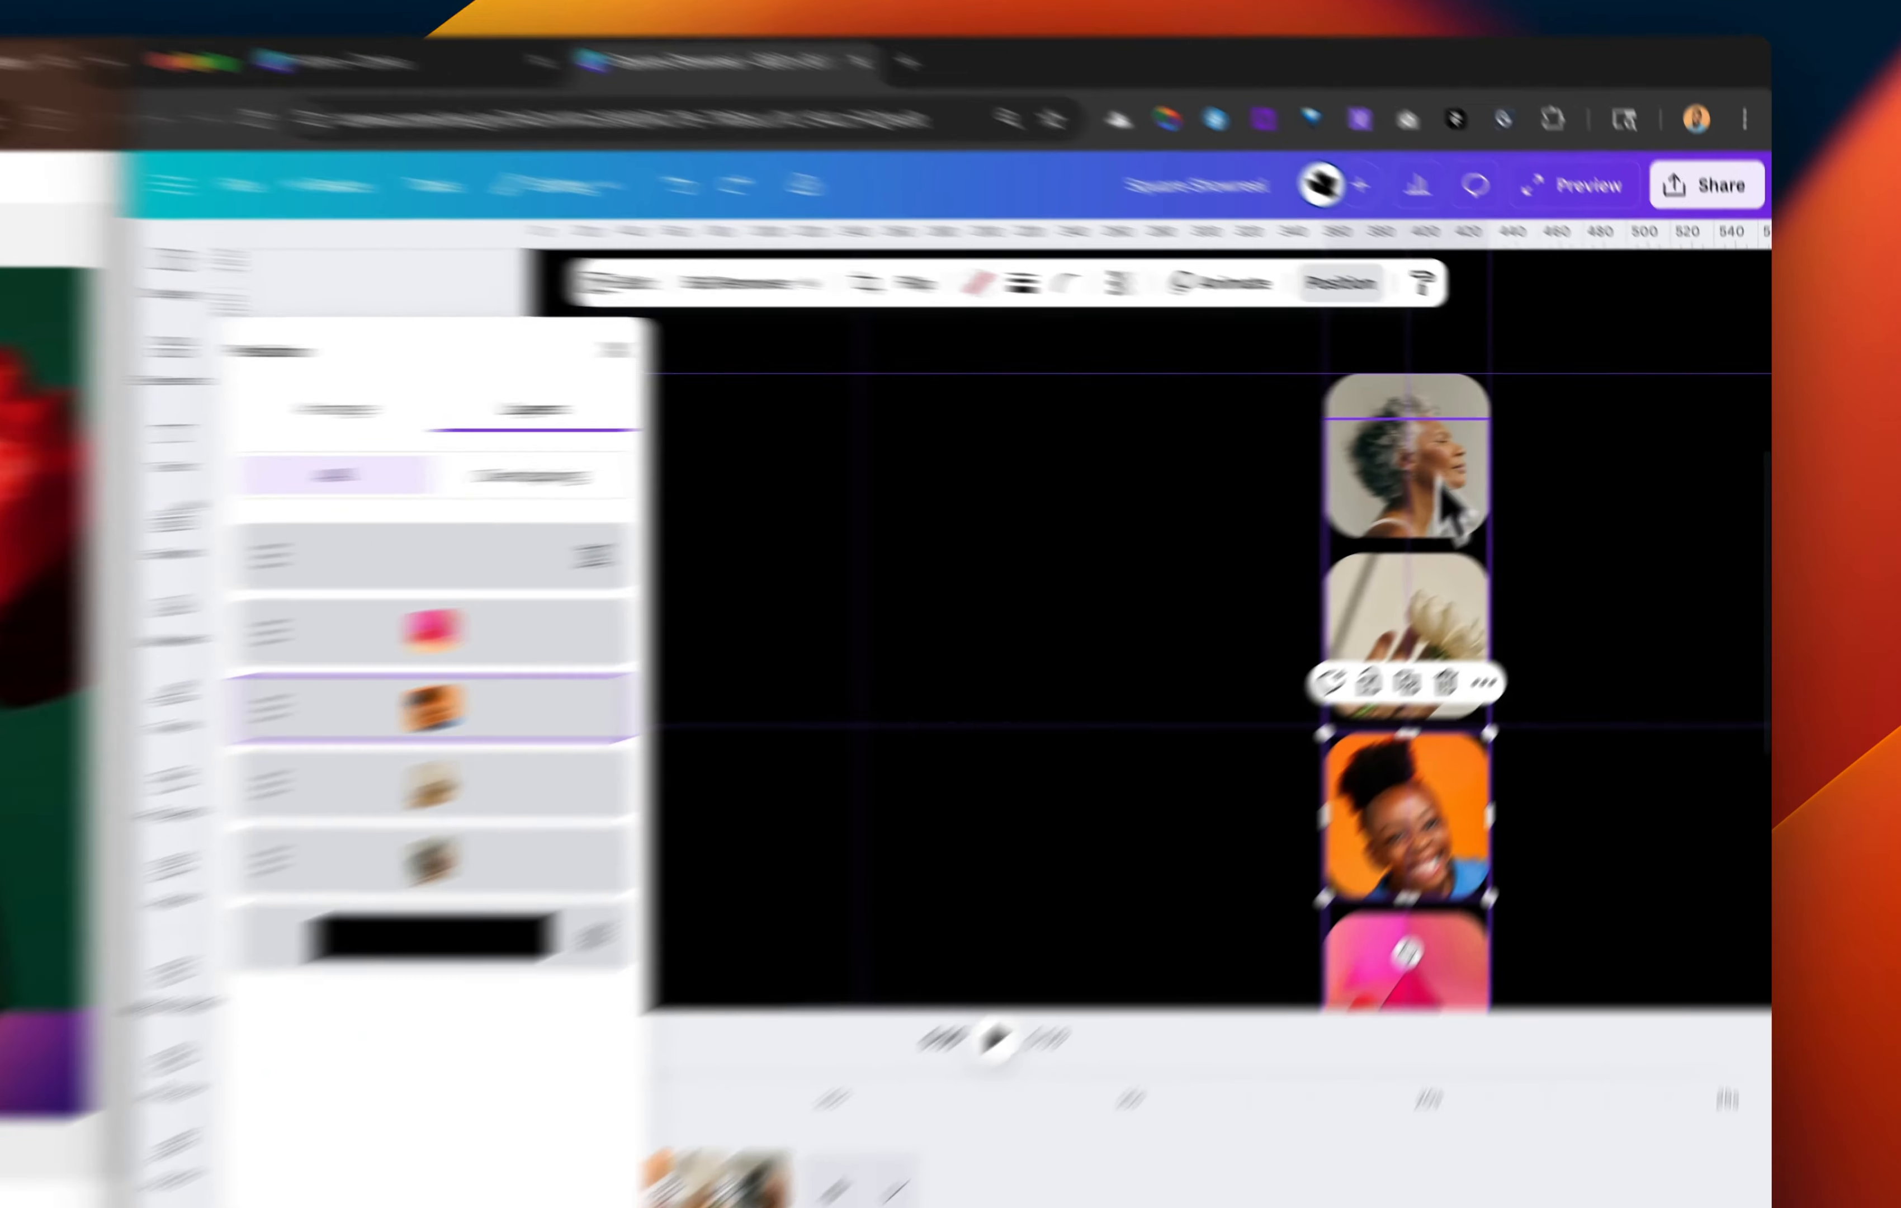
click(1522, 517)
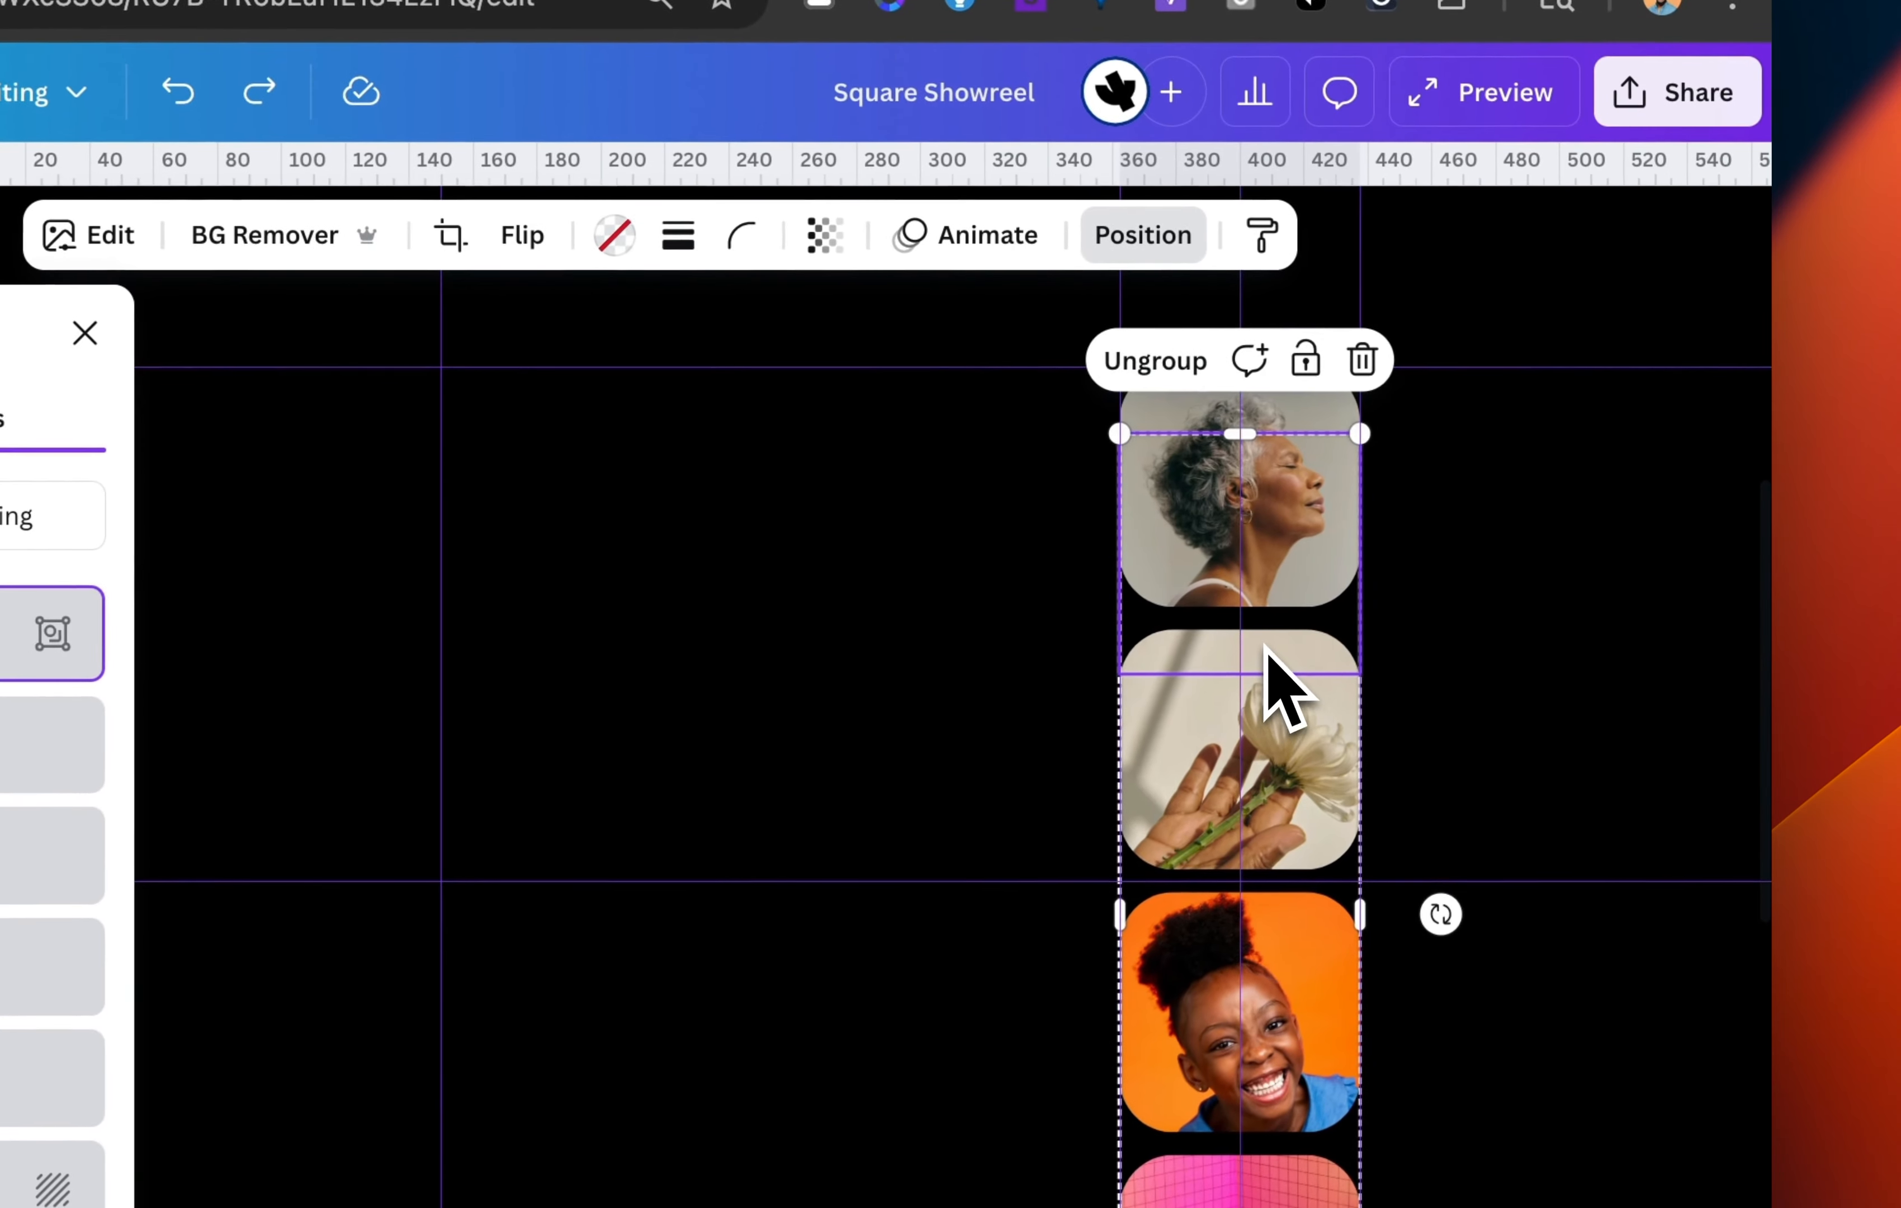
drag(1518, 516, 1656, 511)
drag(1569, 675, 1606, 675)
- Inspect the separate photos beneath the group by selecting the top photo and the page background
click(1289, 580)
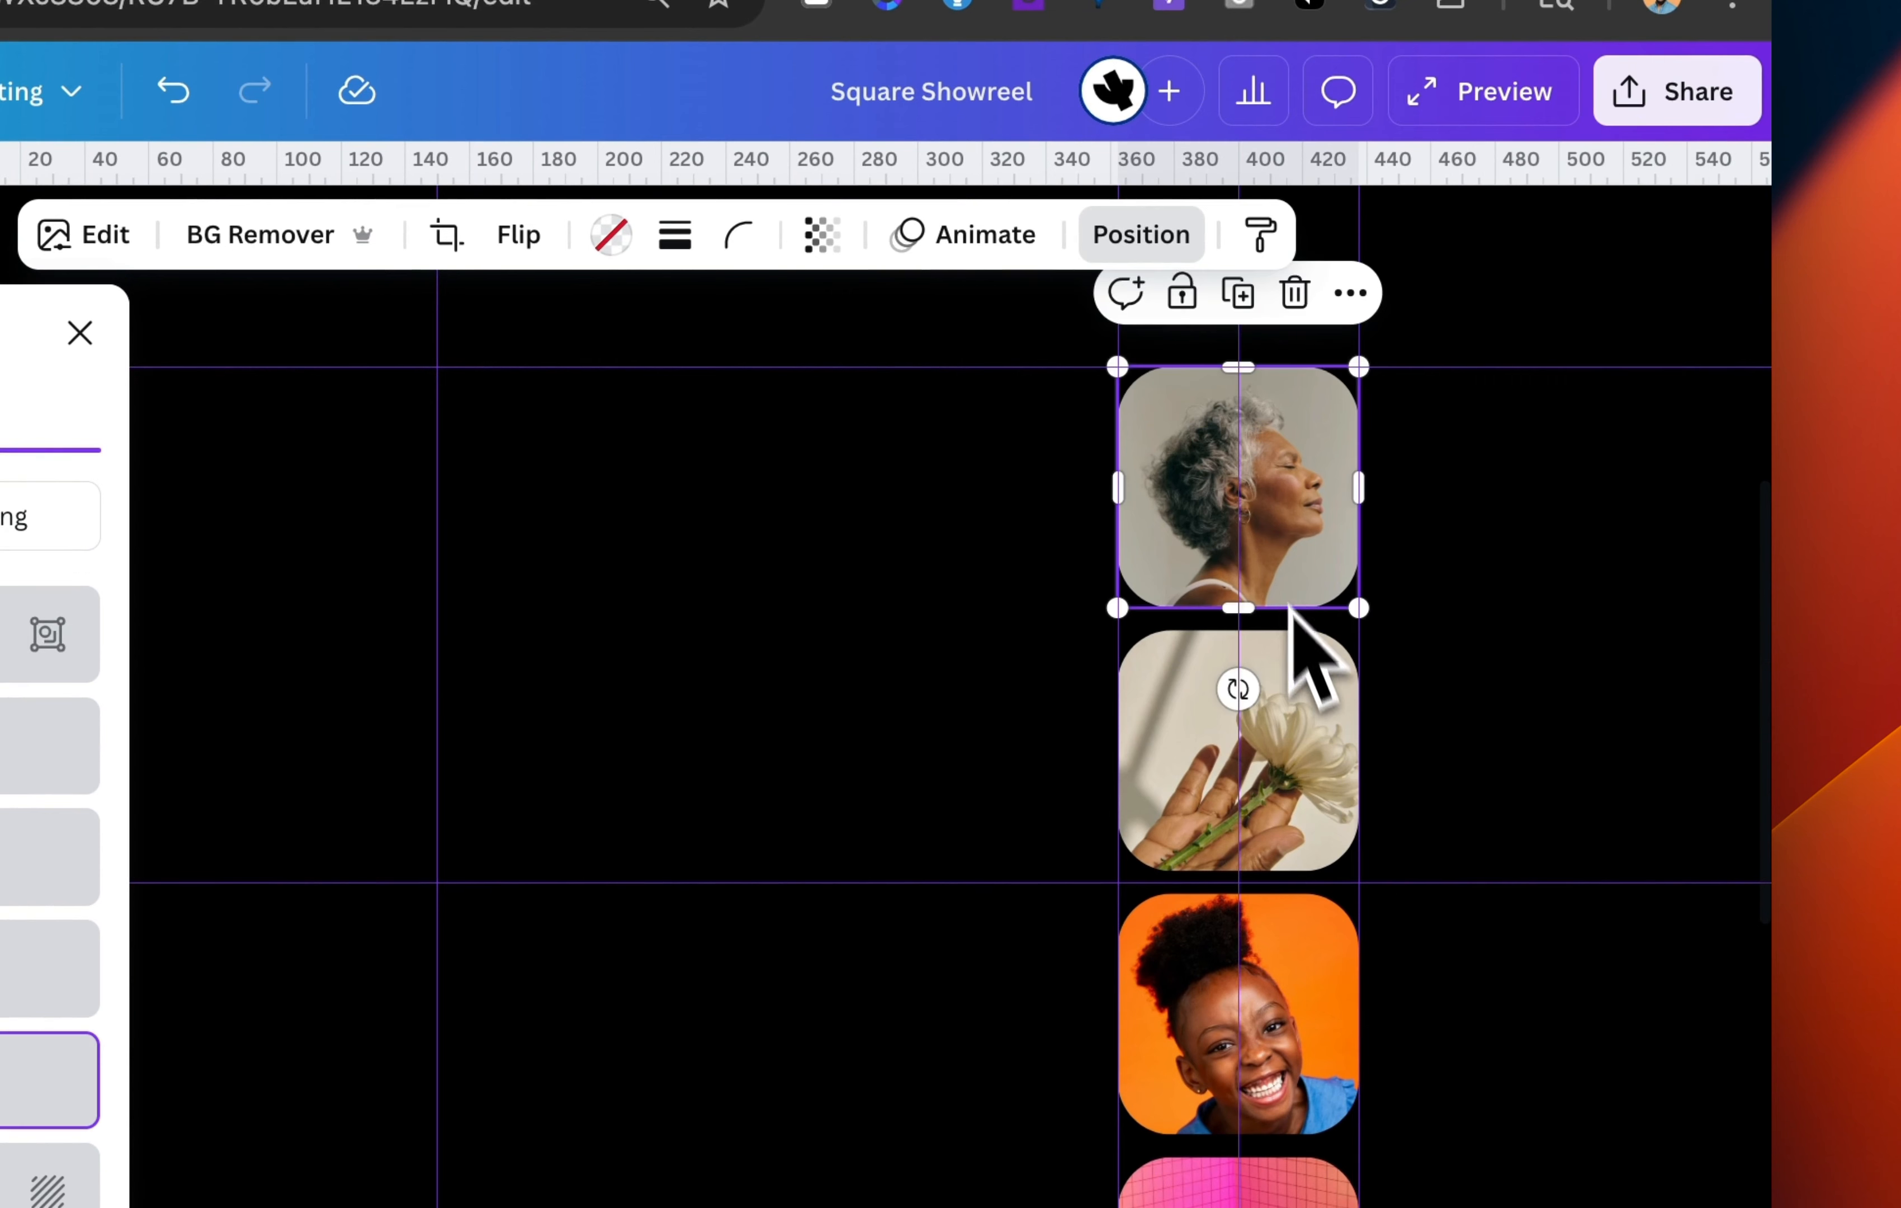
scroll(1308, 708, down, 4)
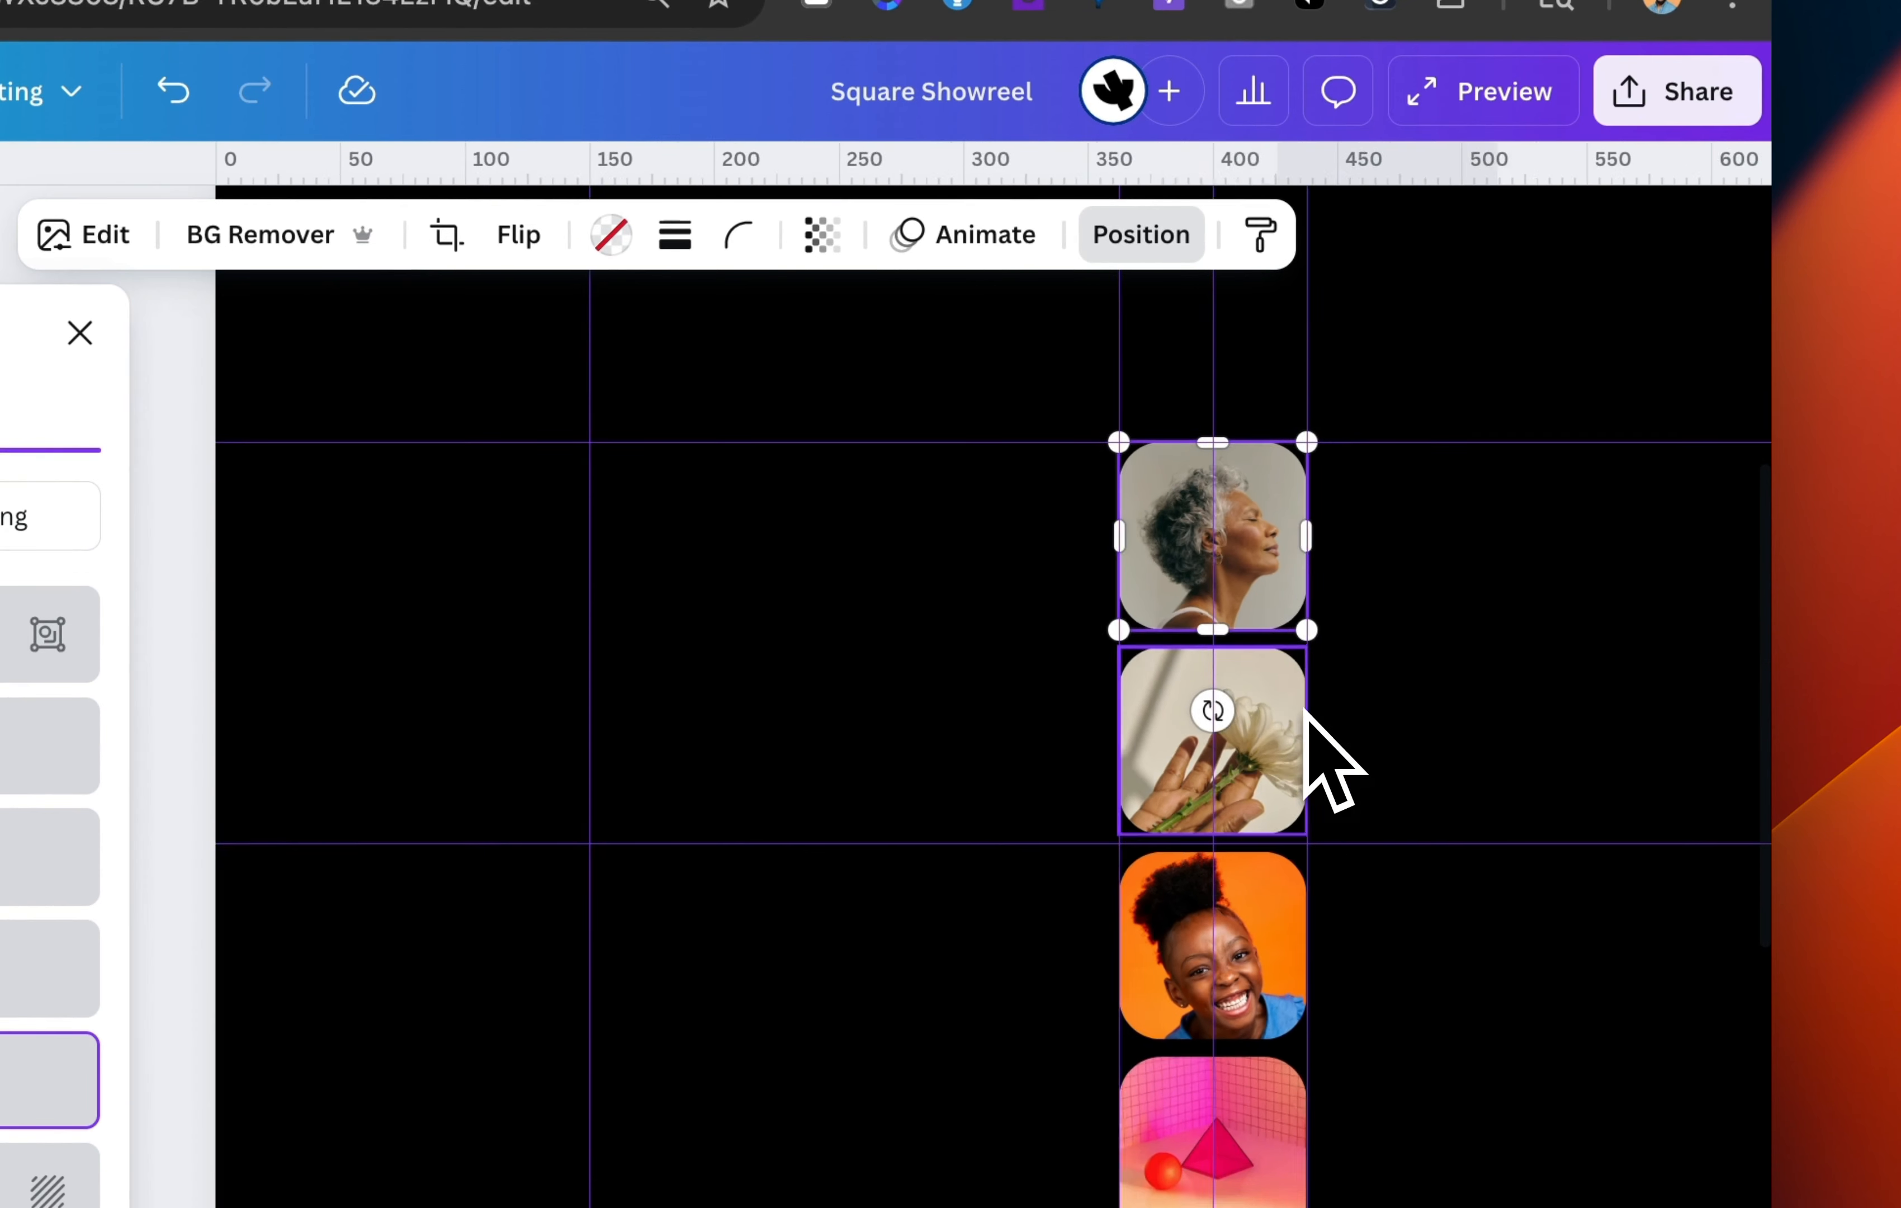
click(1231, 675)
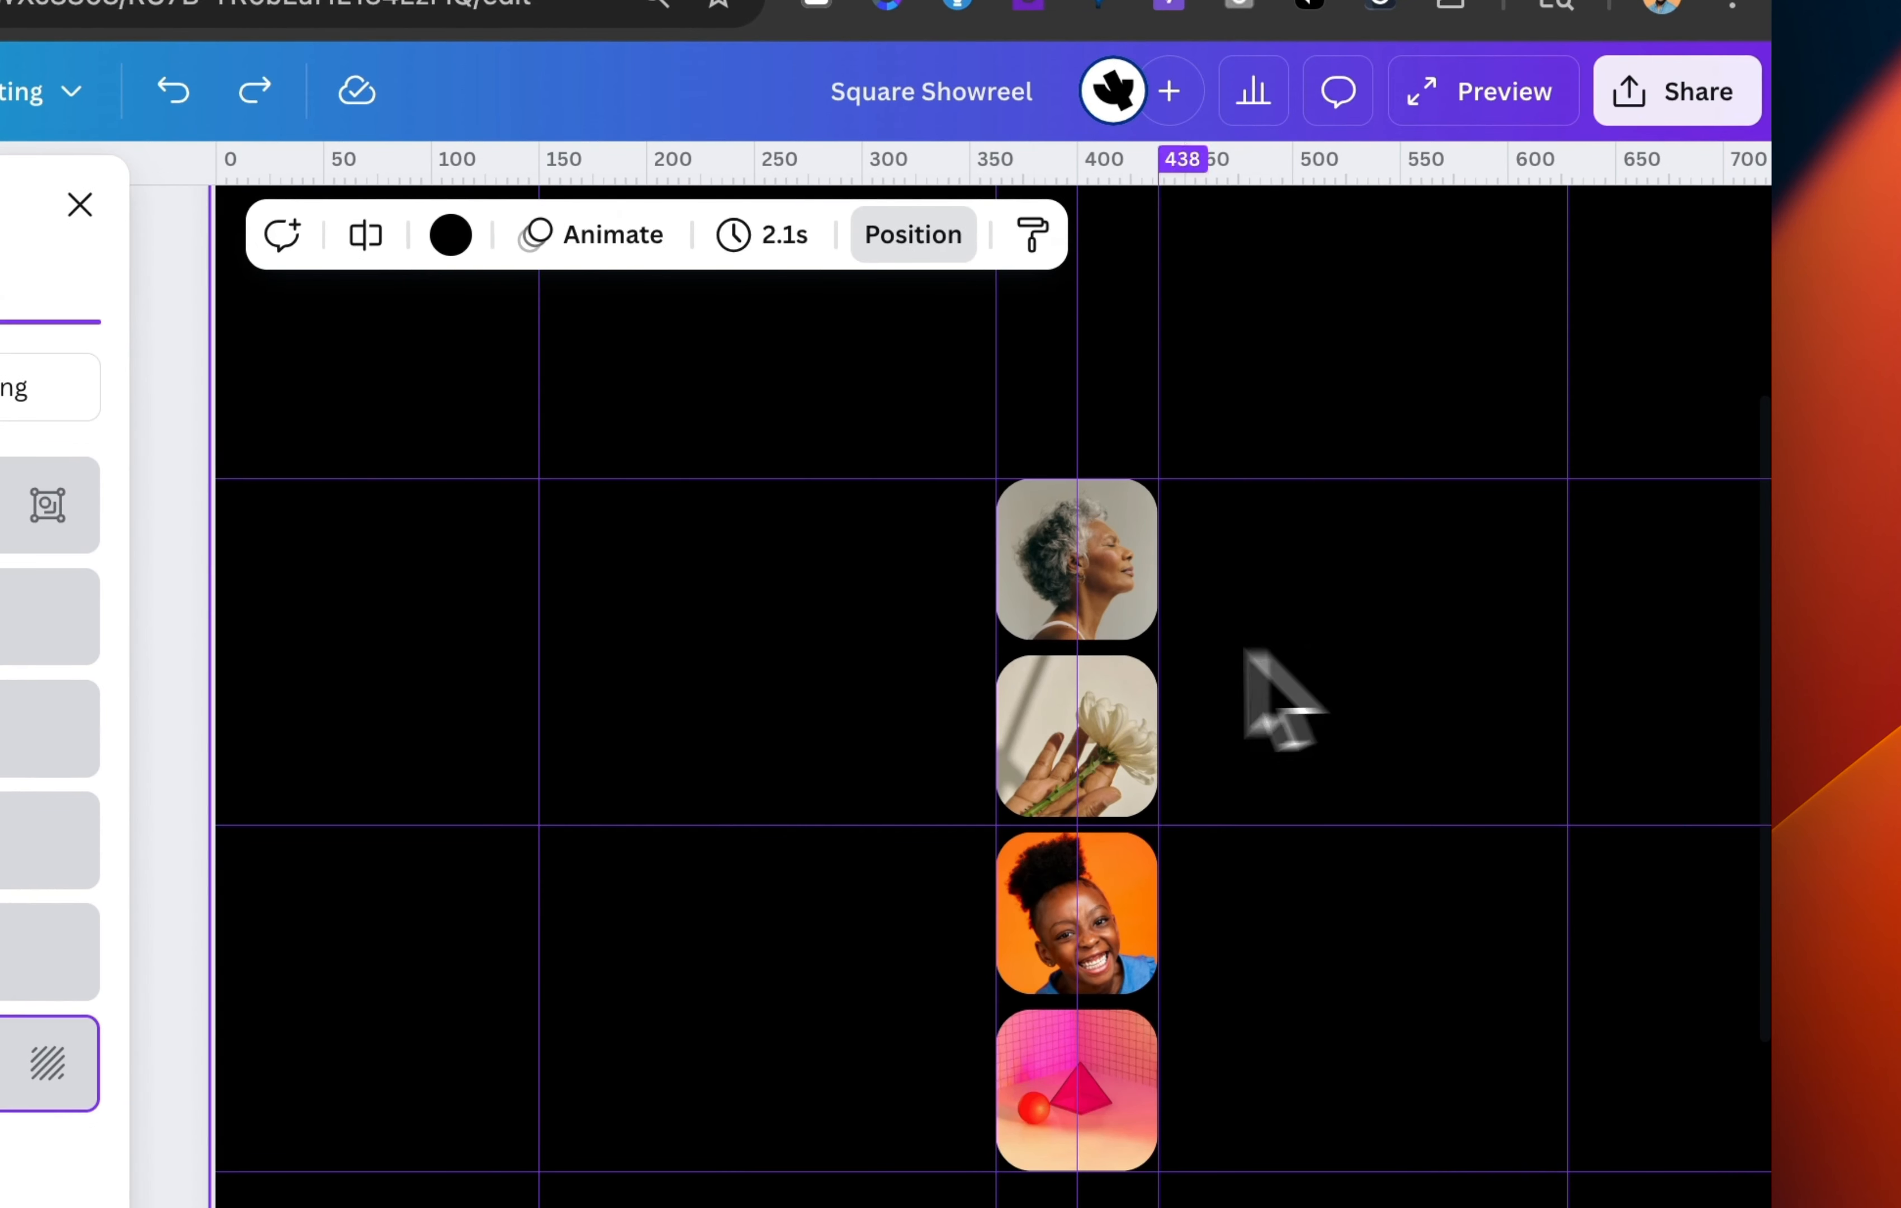
scroll(1026, 729, down, 3)
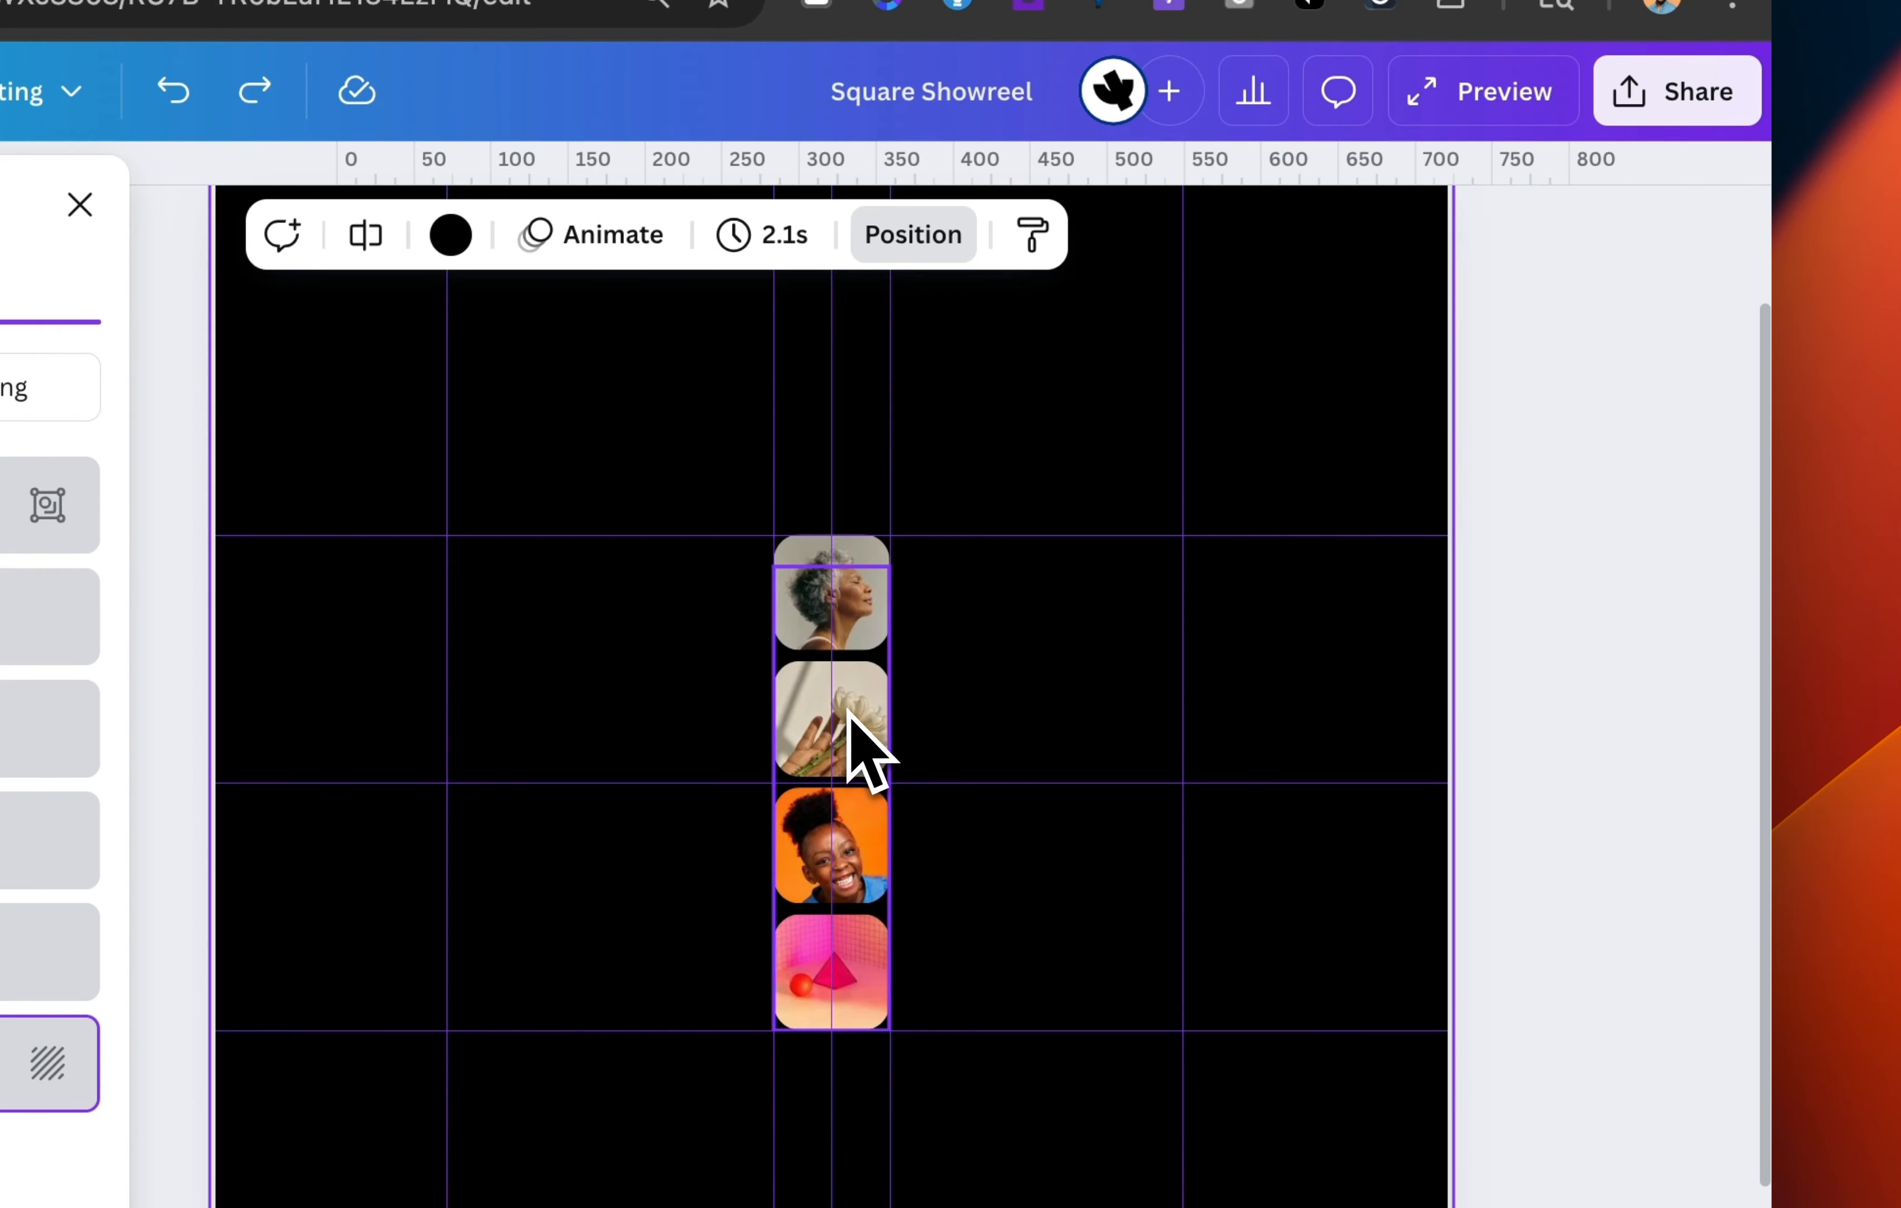
- Check the transparency setting of an image in page 1's invisible group, then deselect it
click(848, 713)
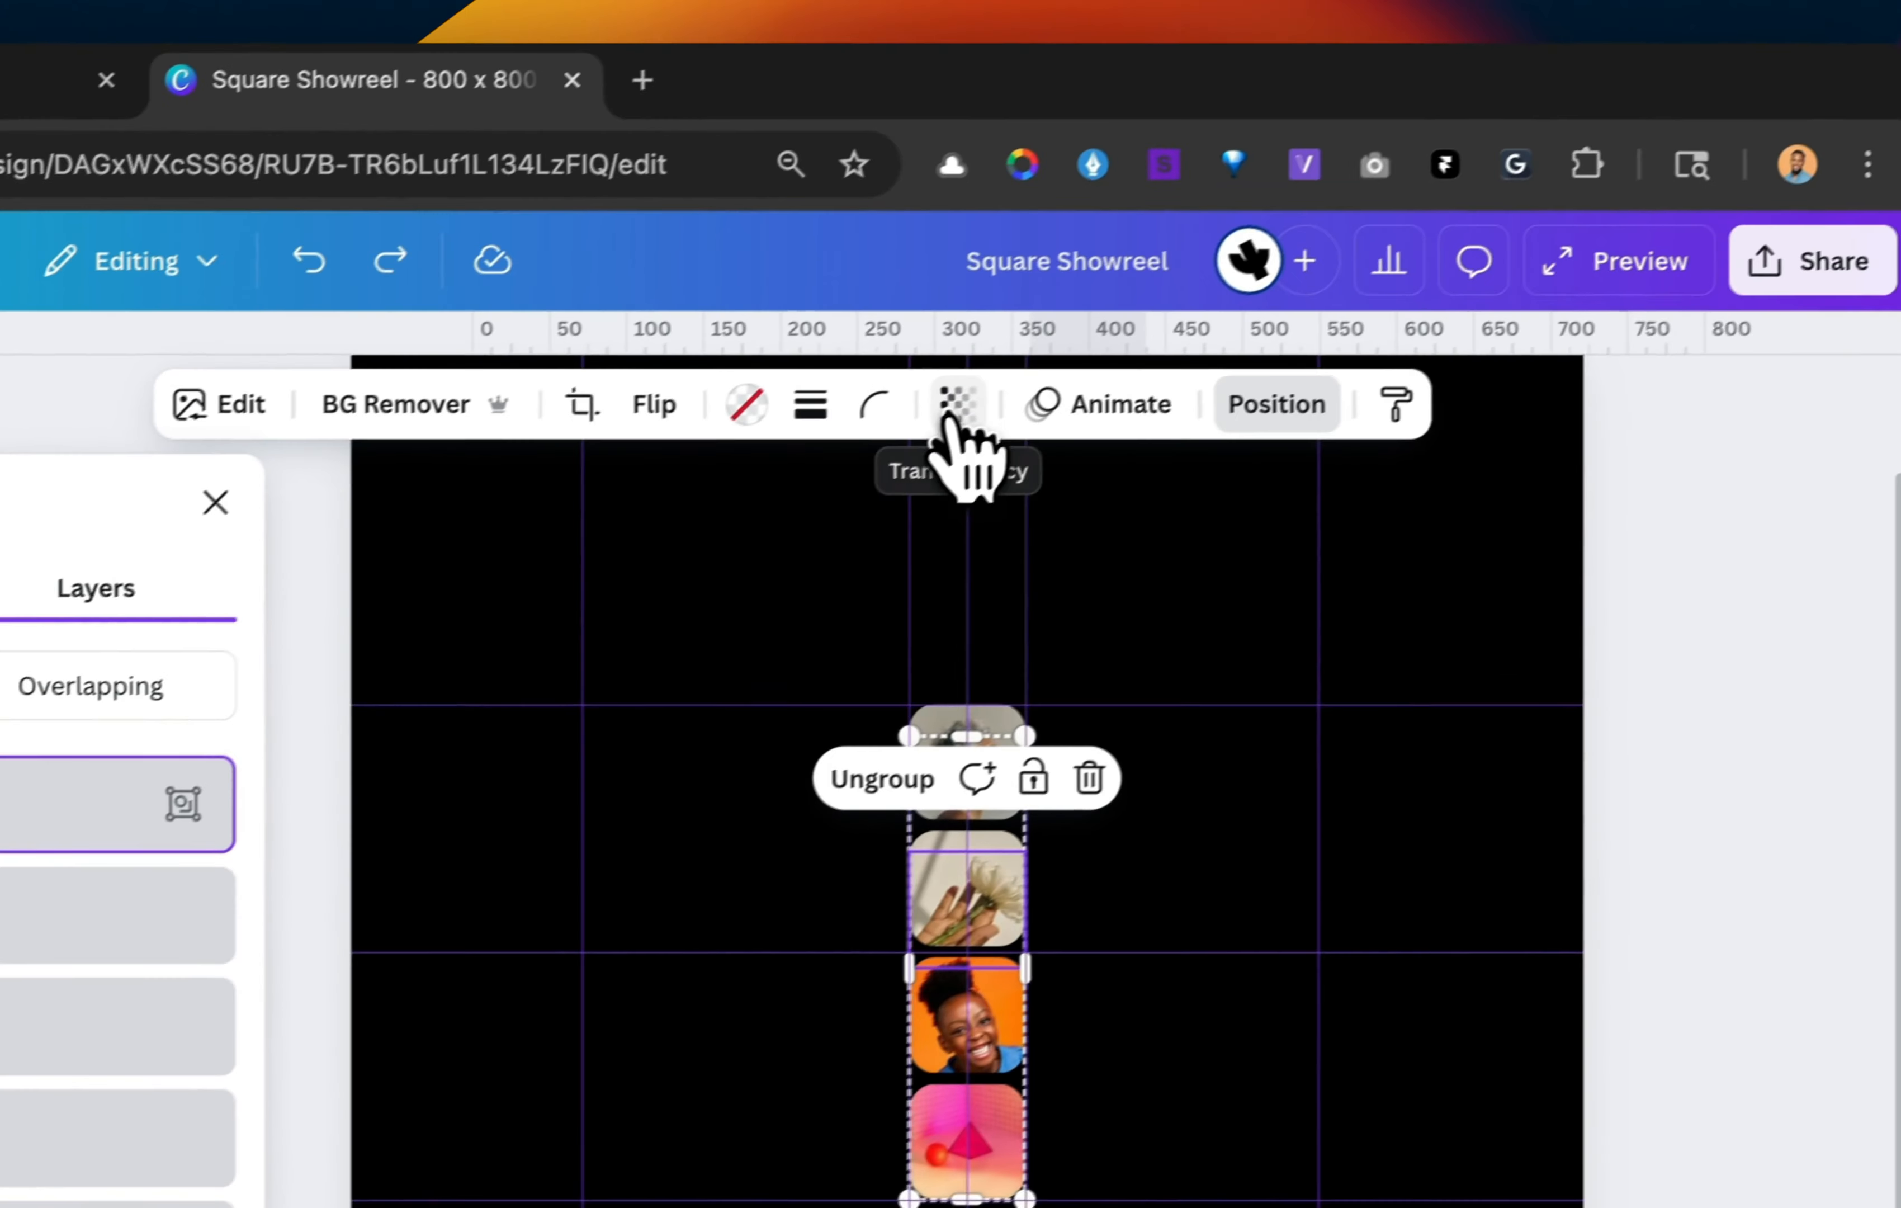
click(1514, 164)
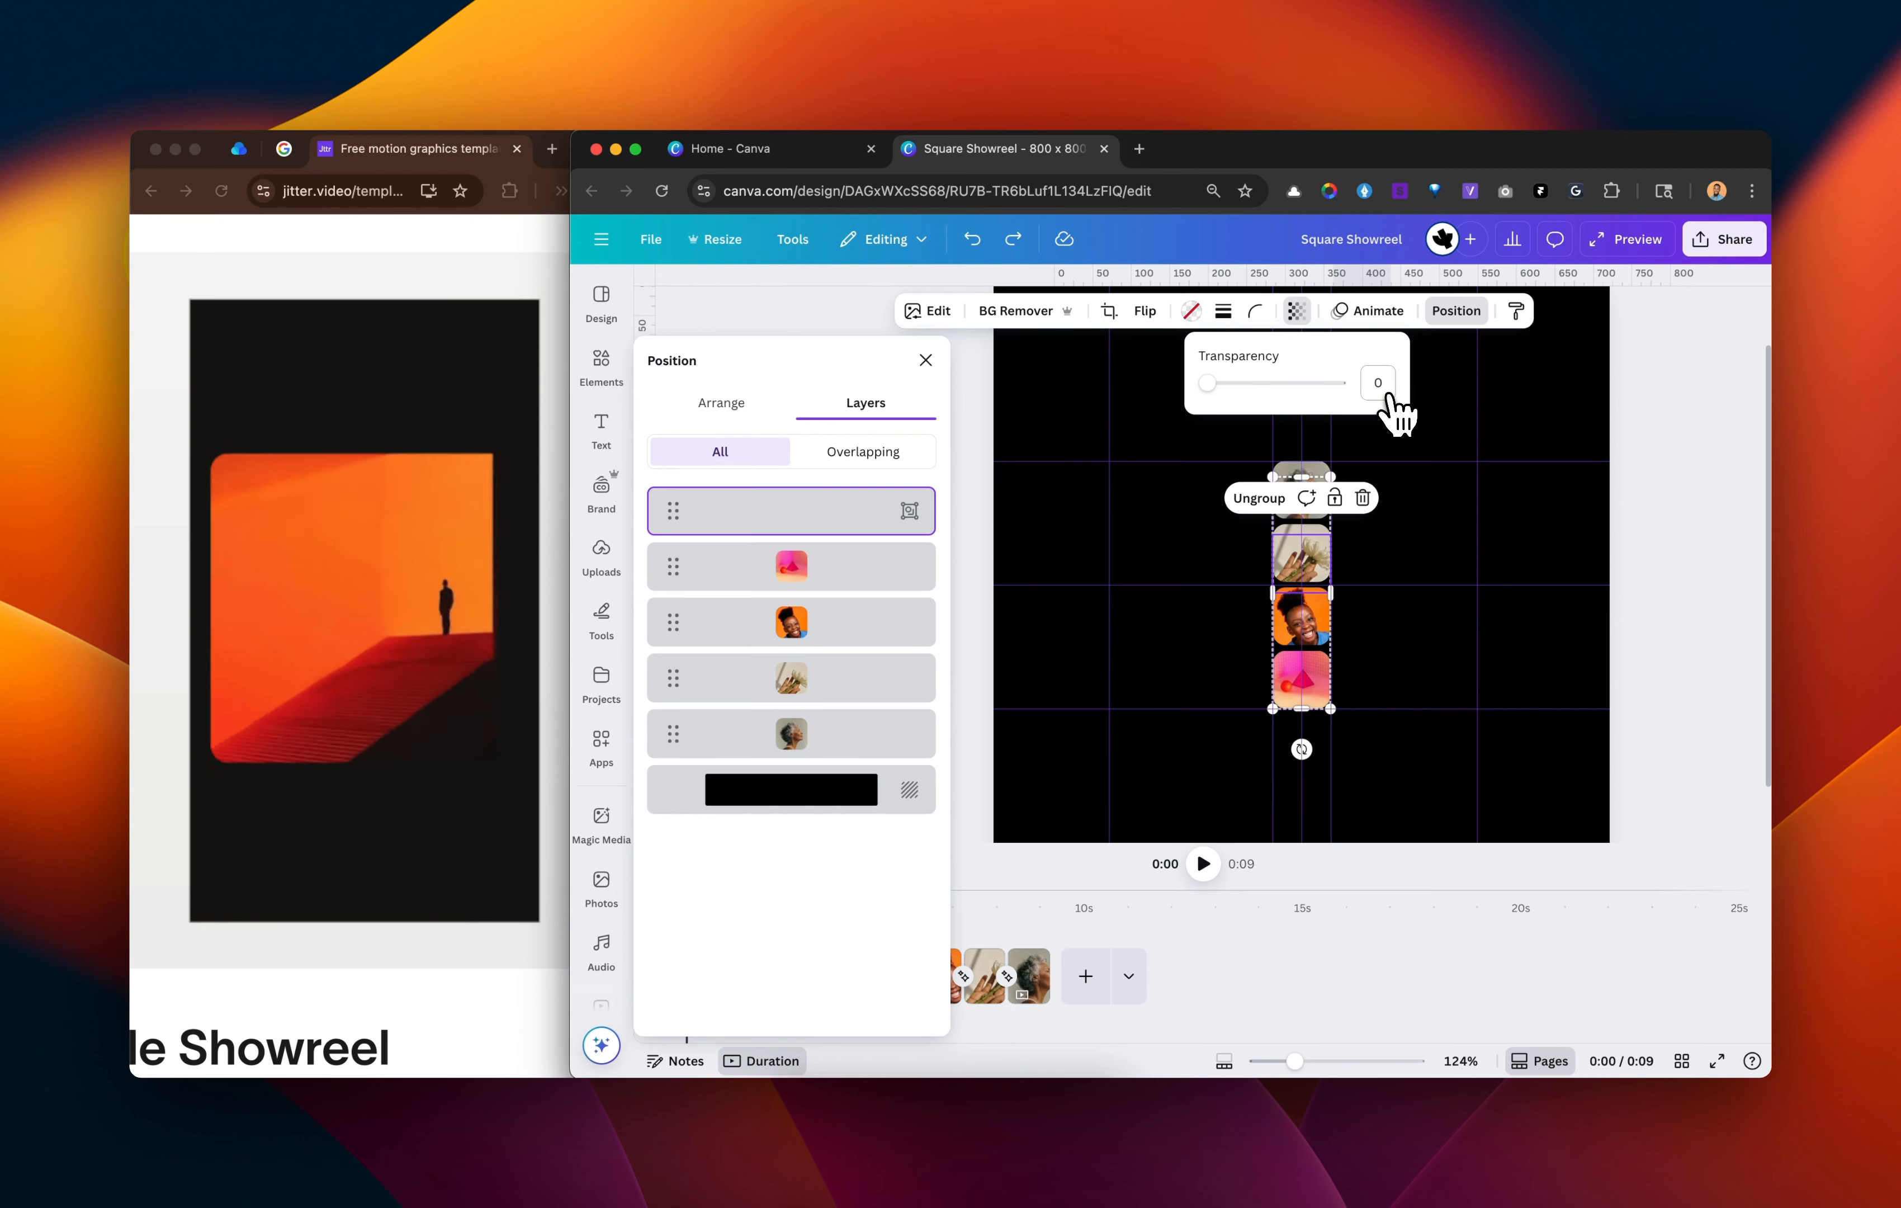
click(1633, 546)
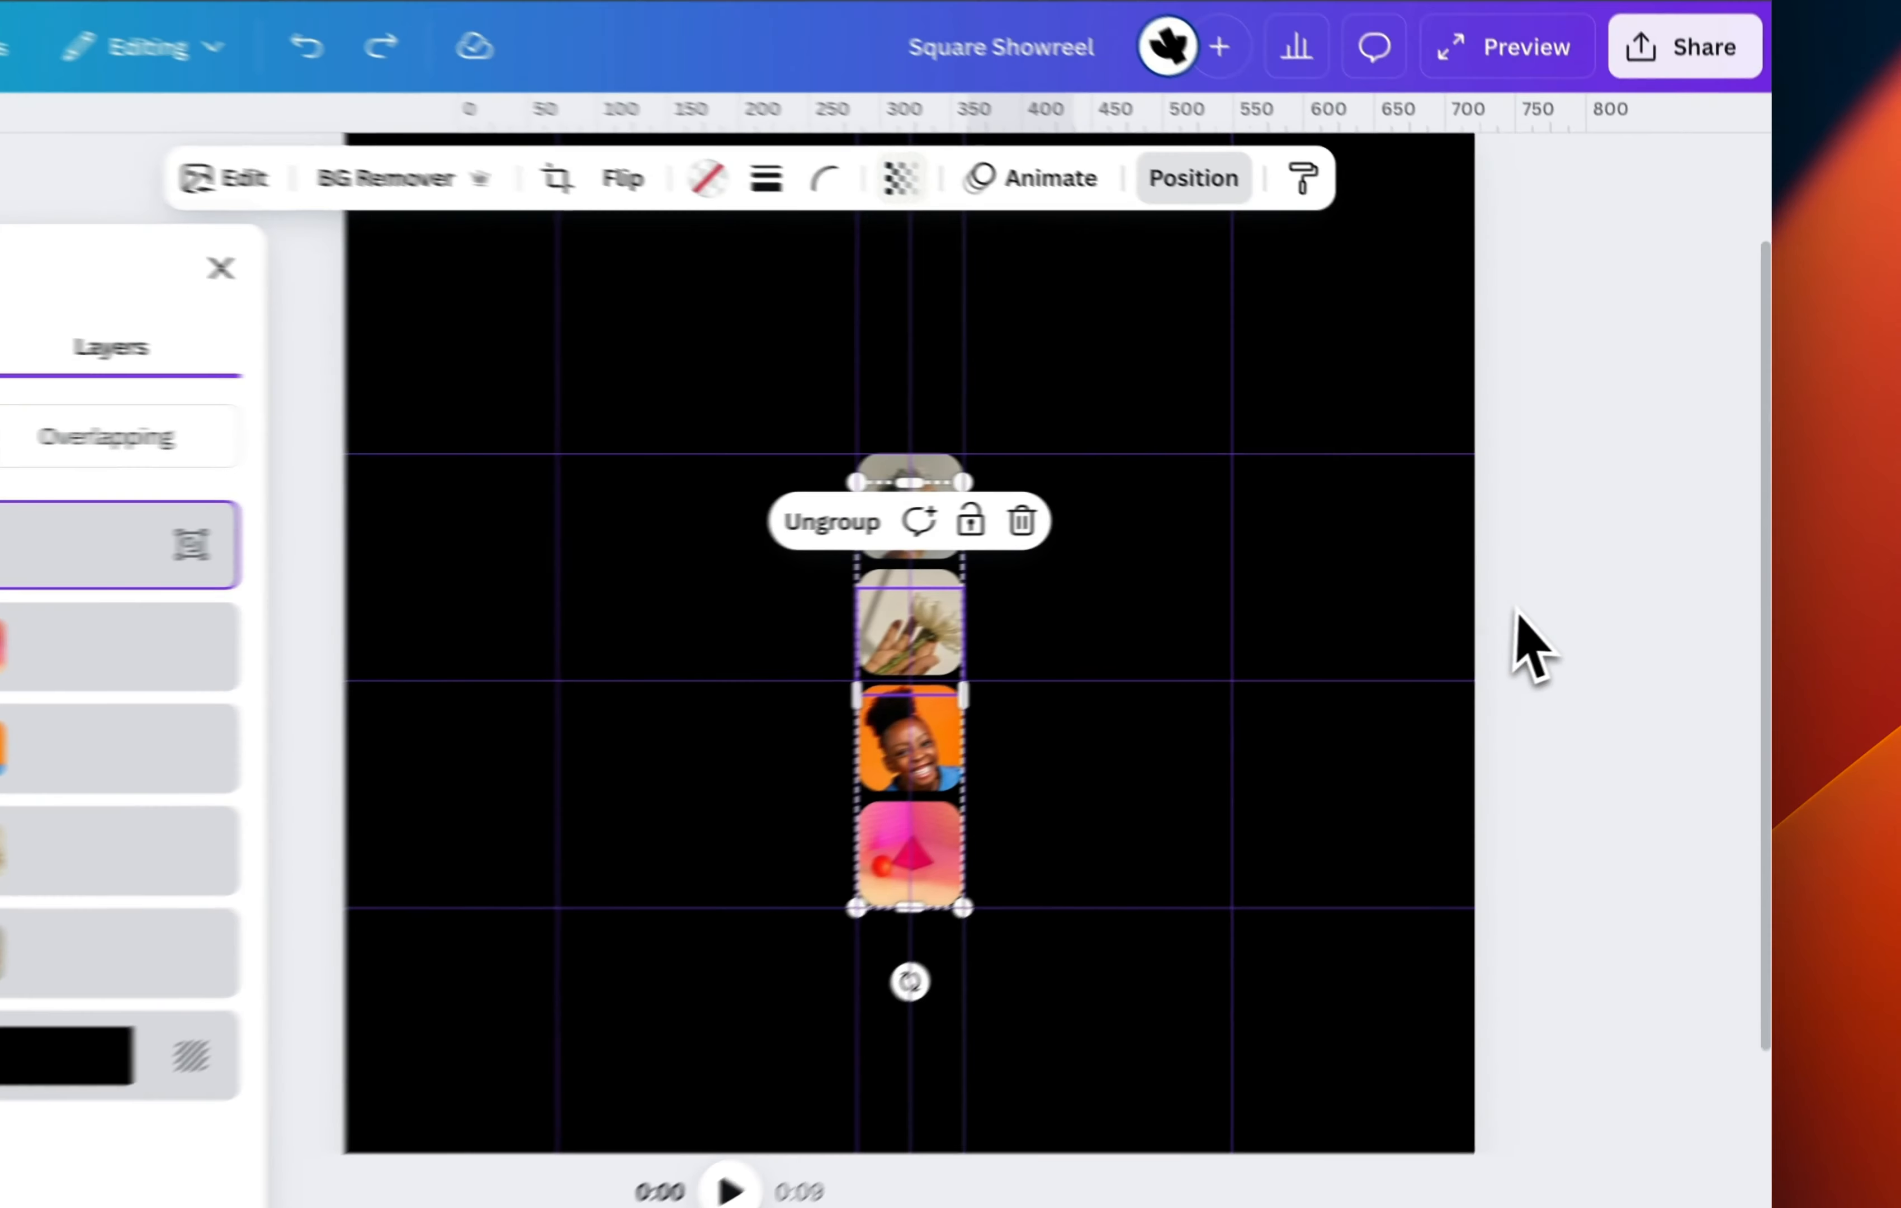
click(1073, 672)
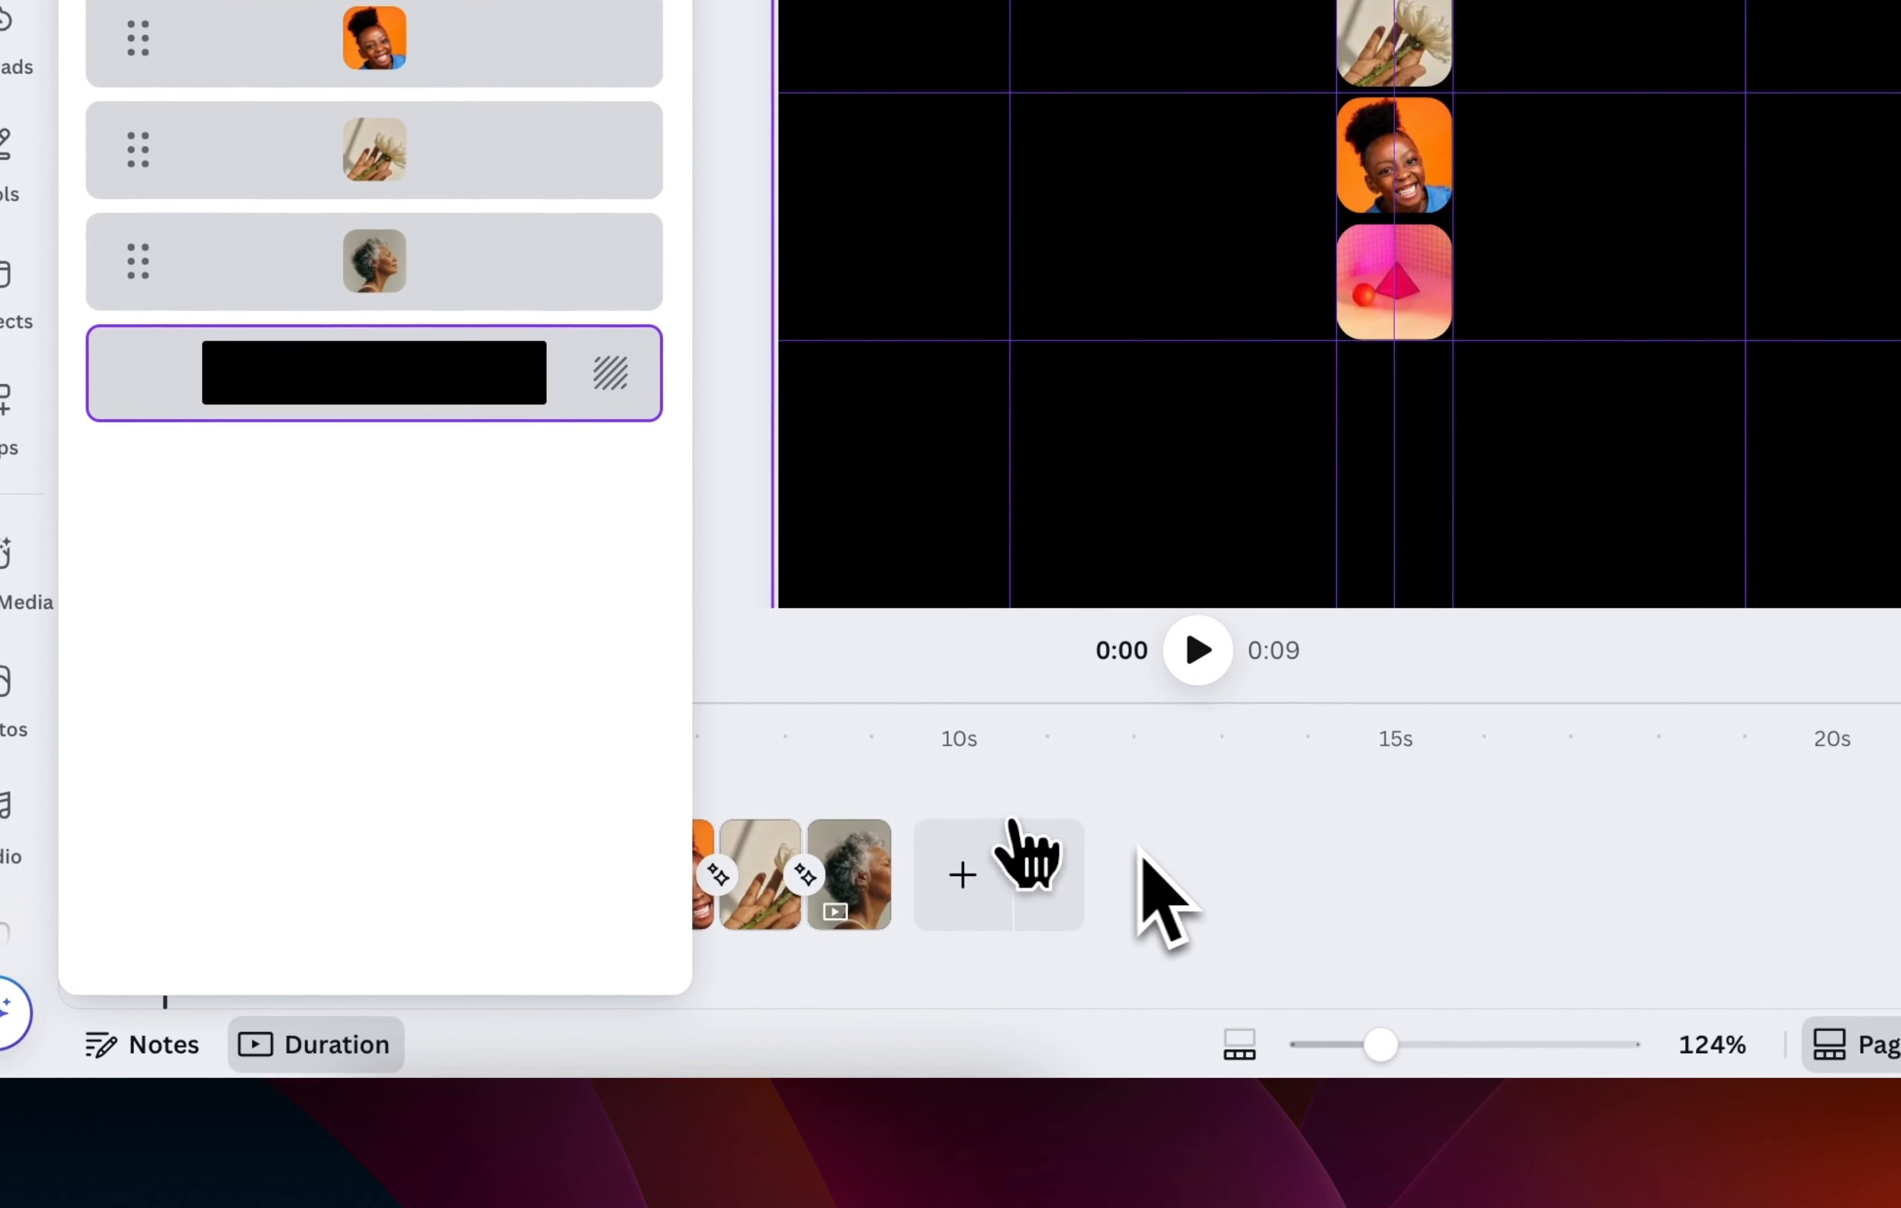
- View the last page with the woman's profile, close the layer list and scrub the timeline back to page 1
click(833, 748)
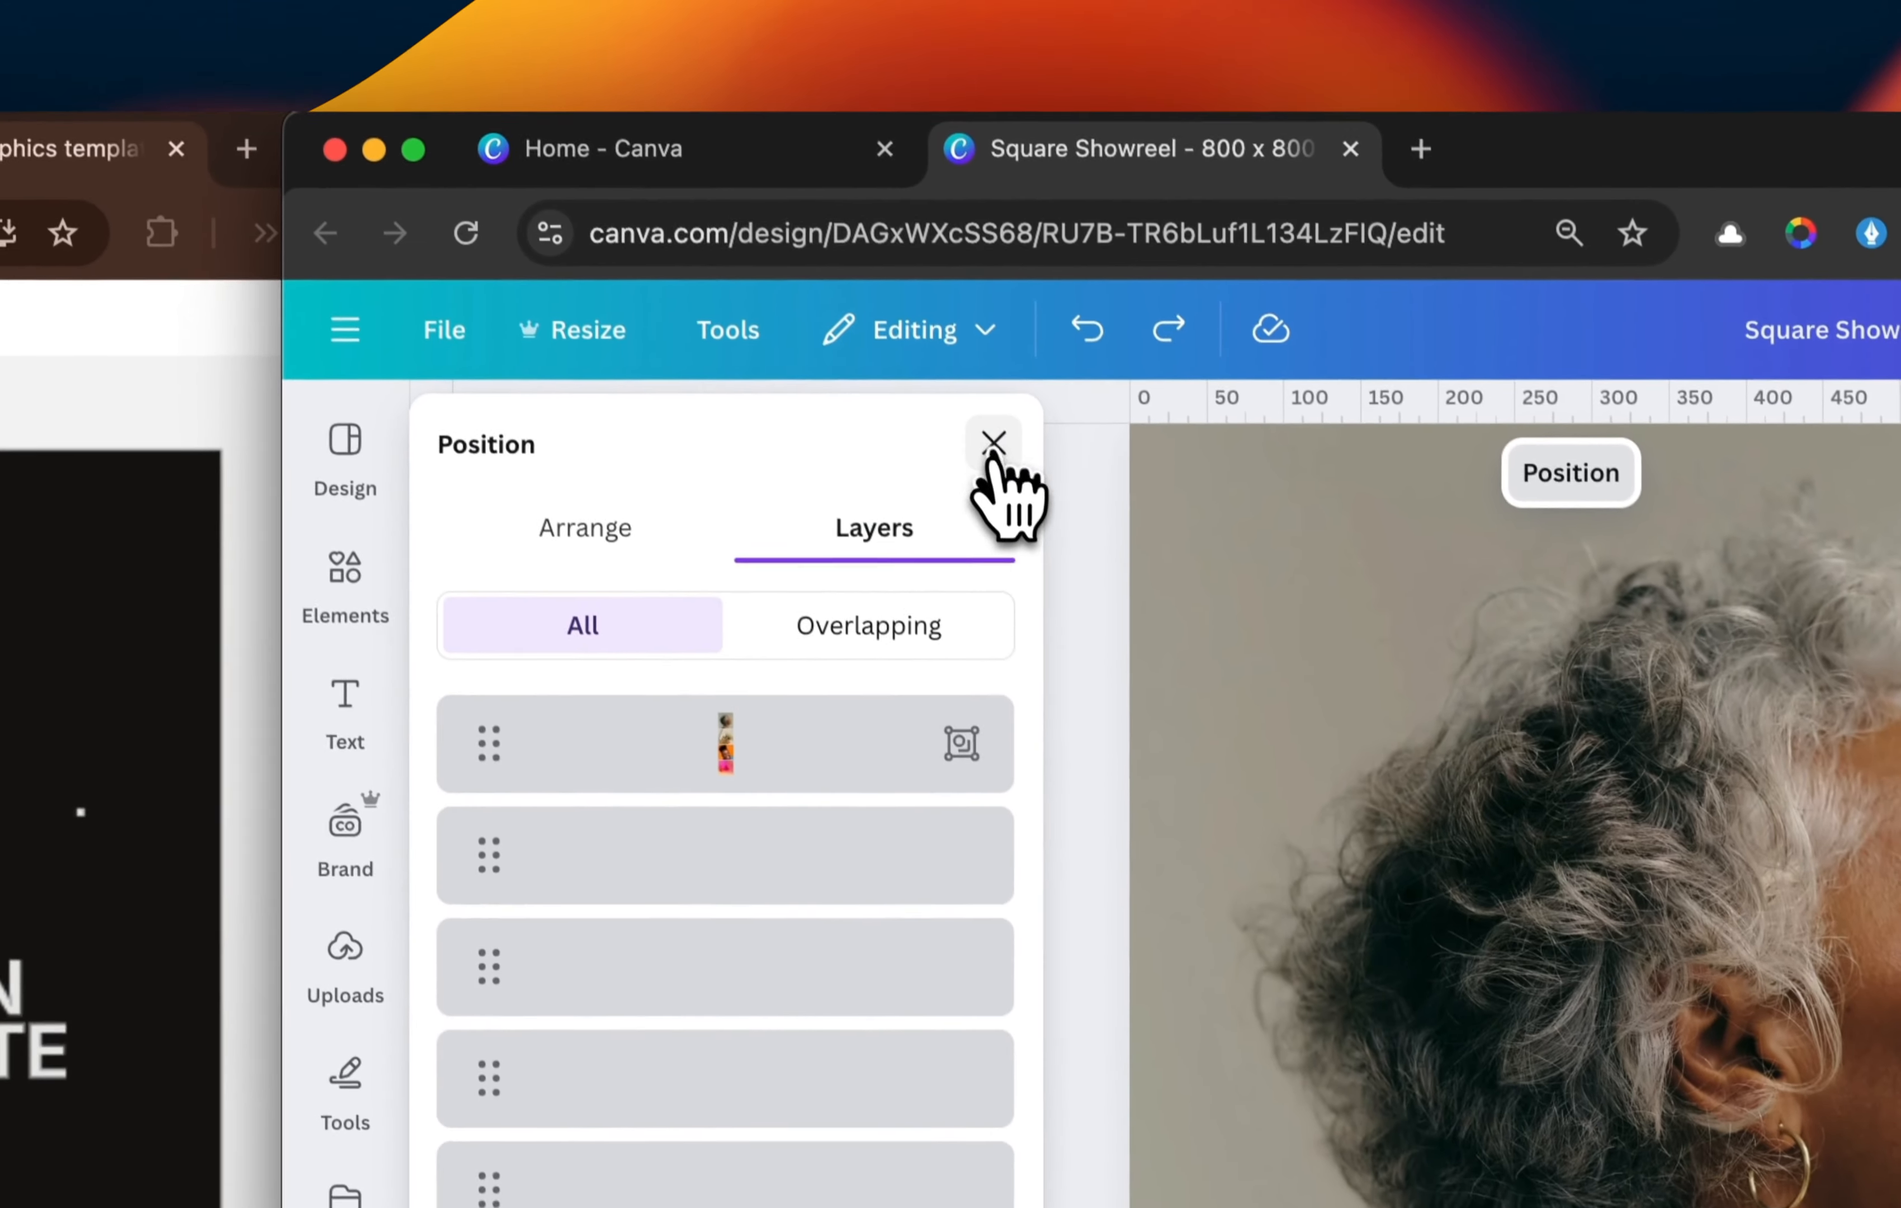
click(993, 447)
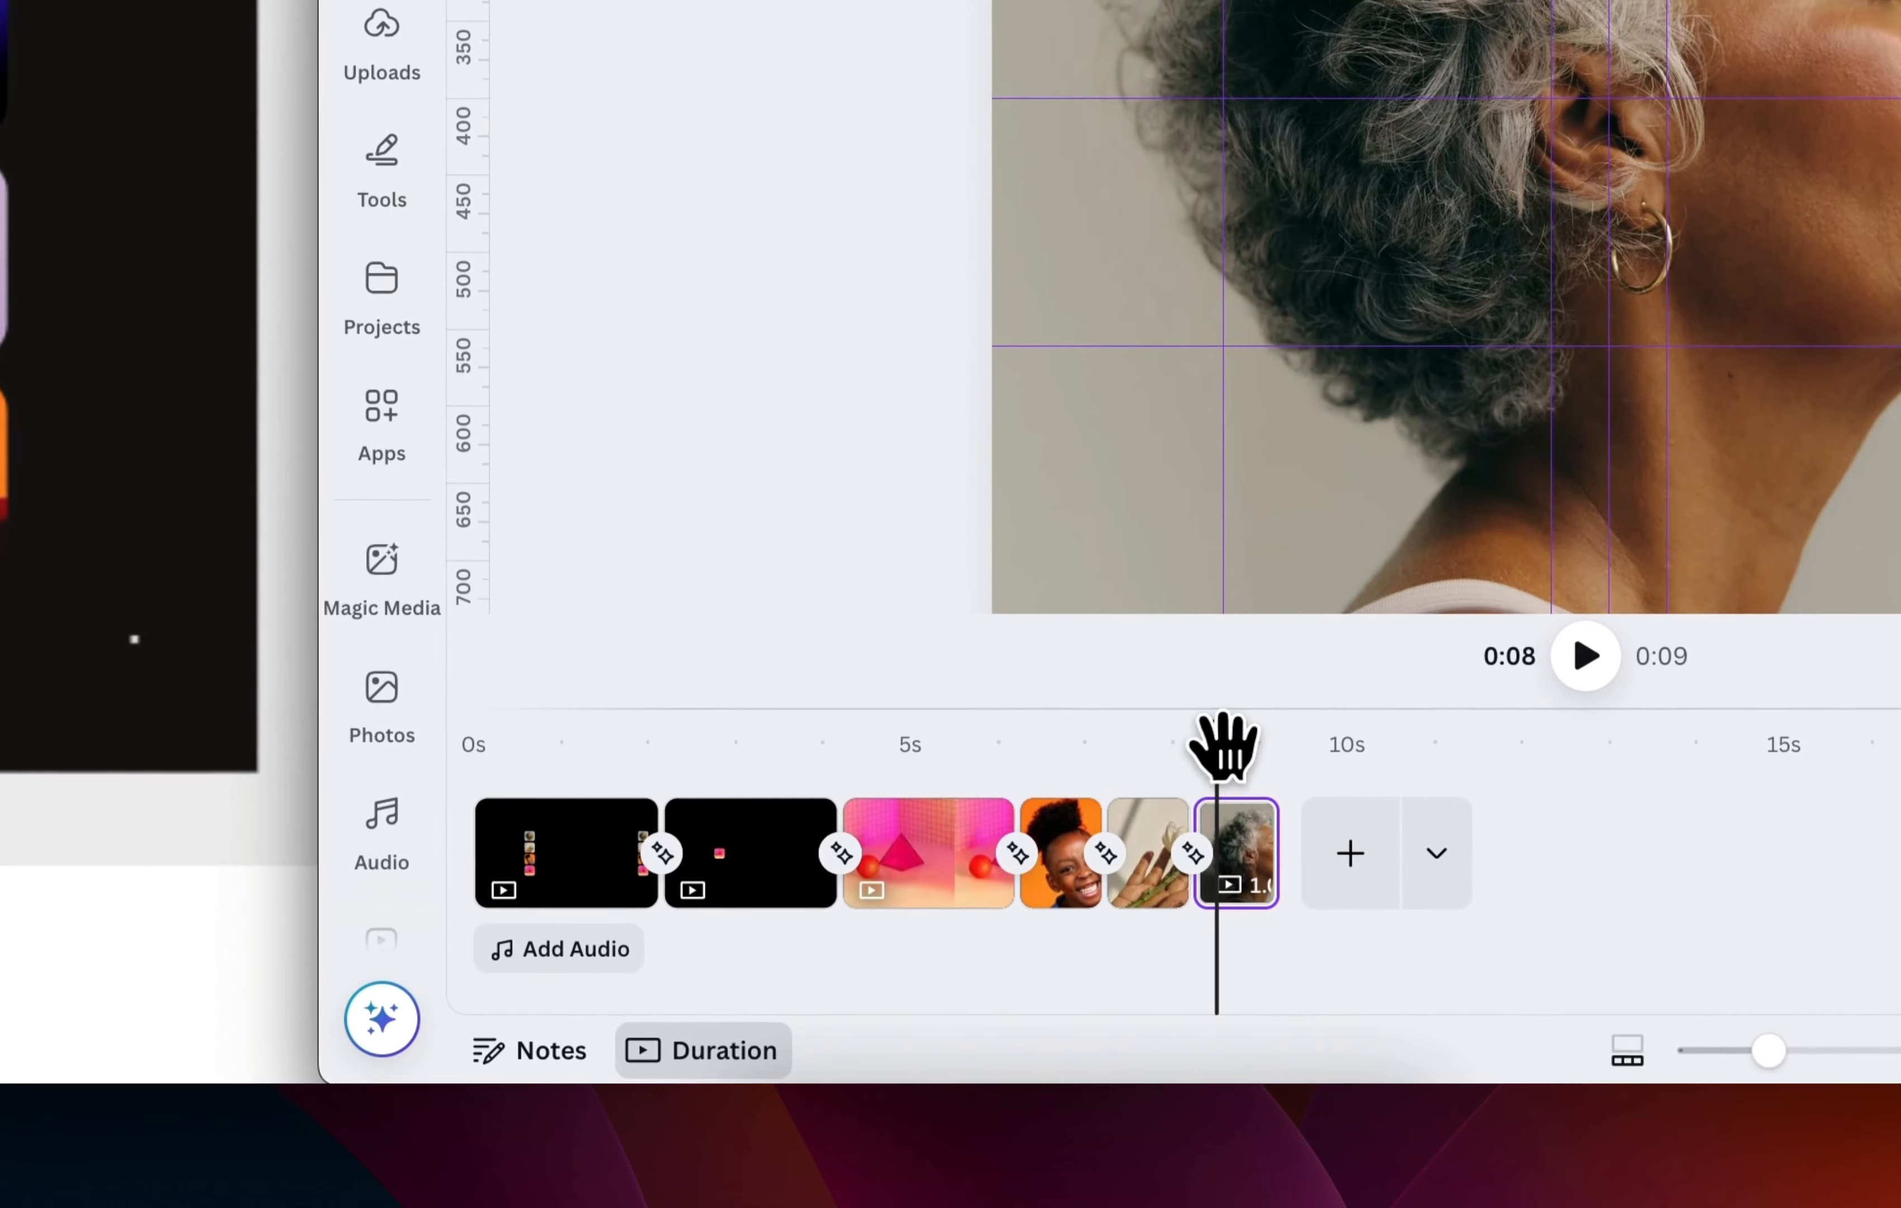
drag(1223, 731, 677, 751)
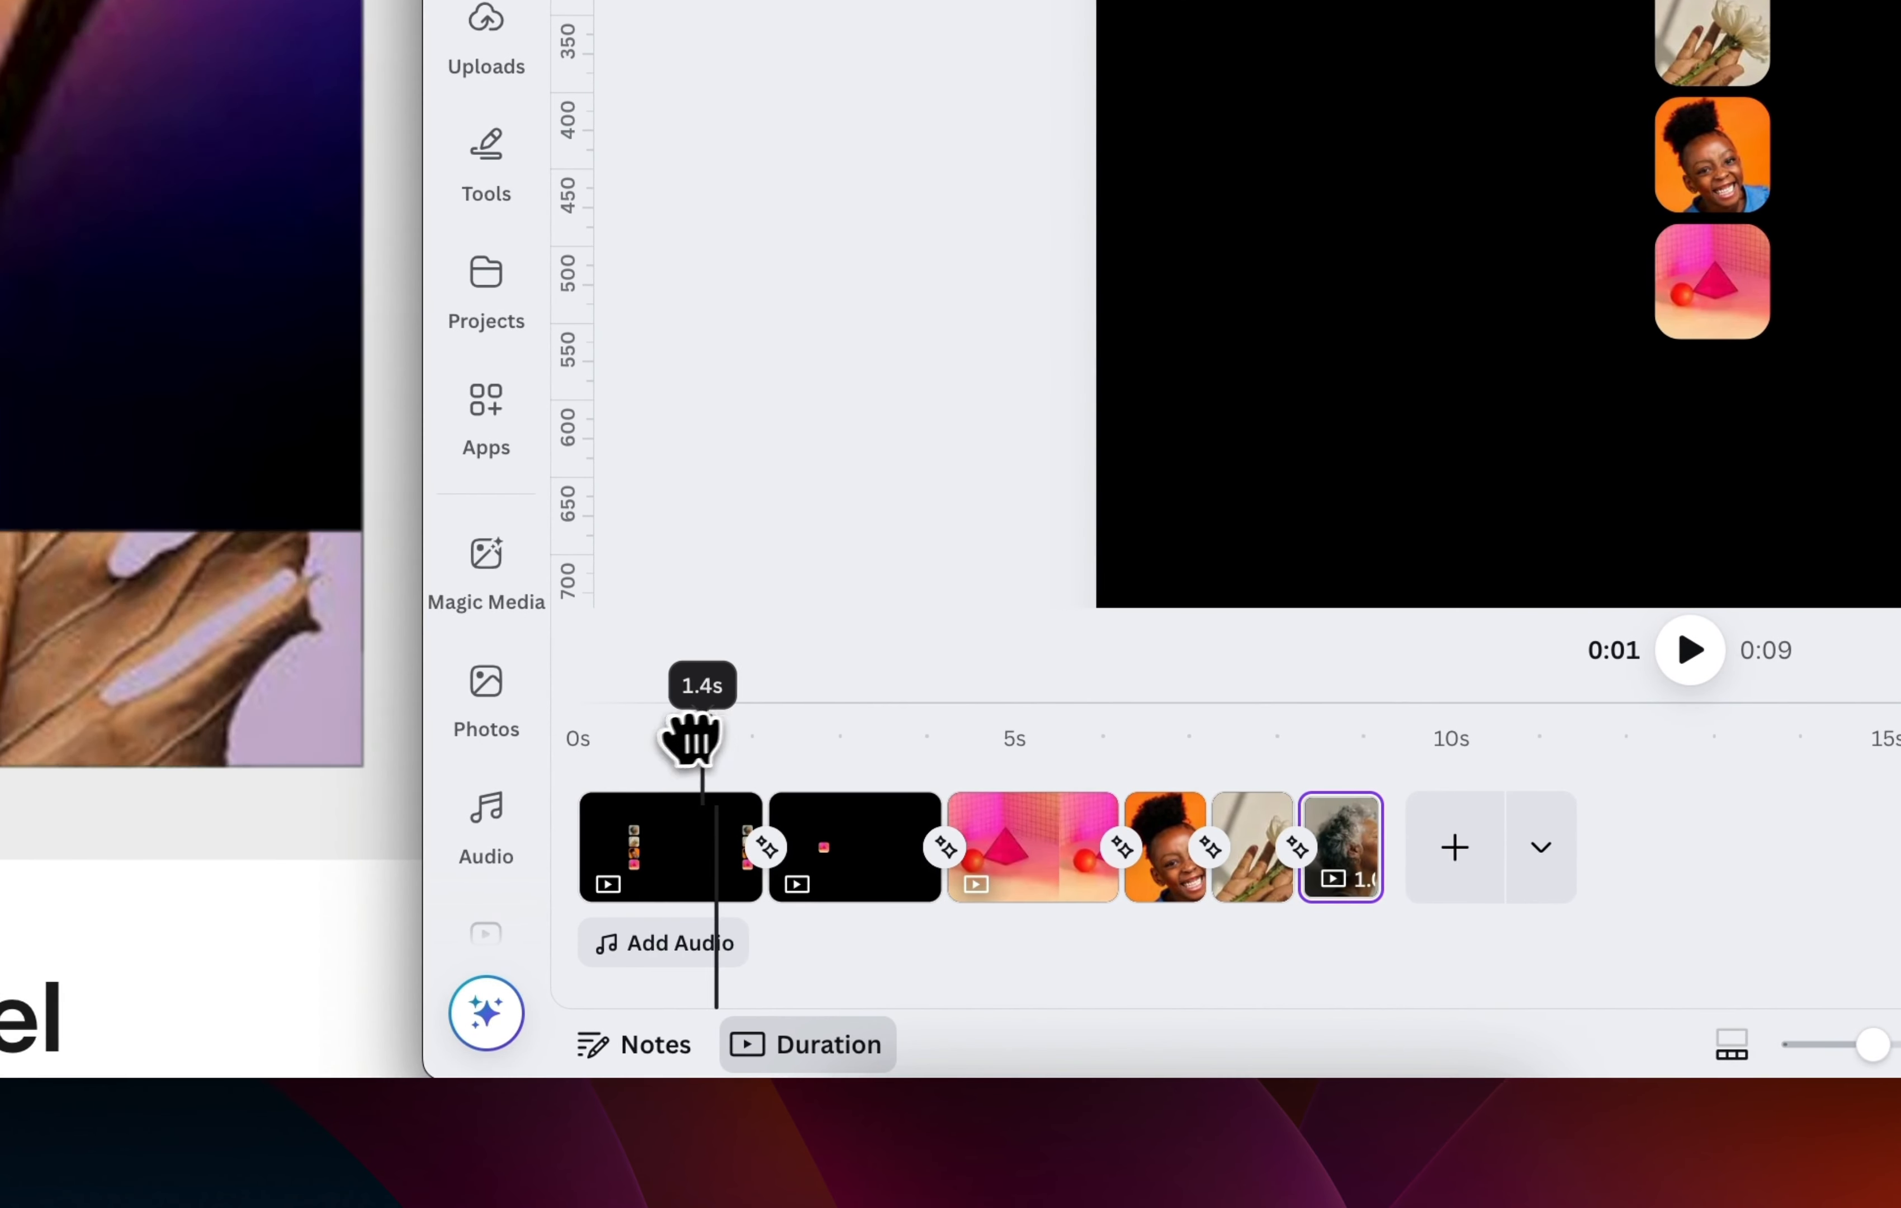
- Open page 2 and select the pink pyramid image inside its group, then deselect it
click(847, 866)
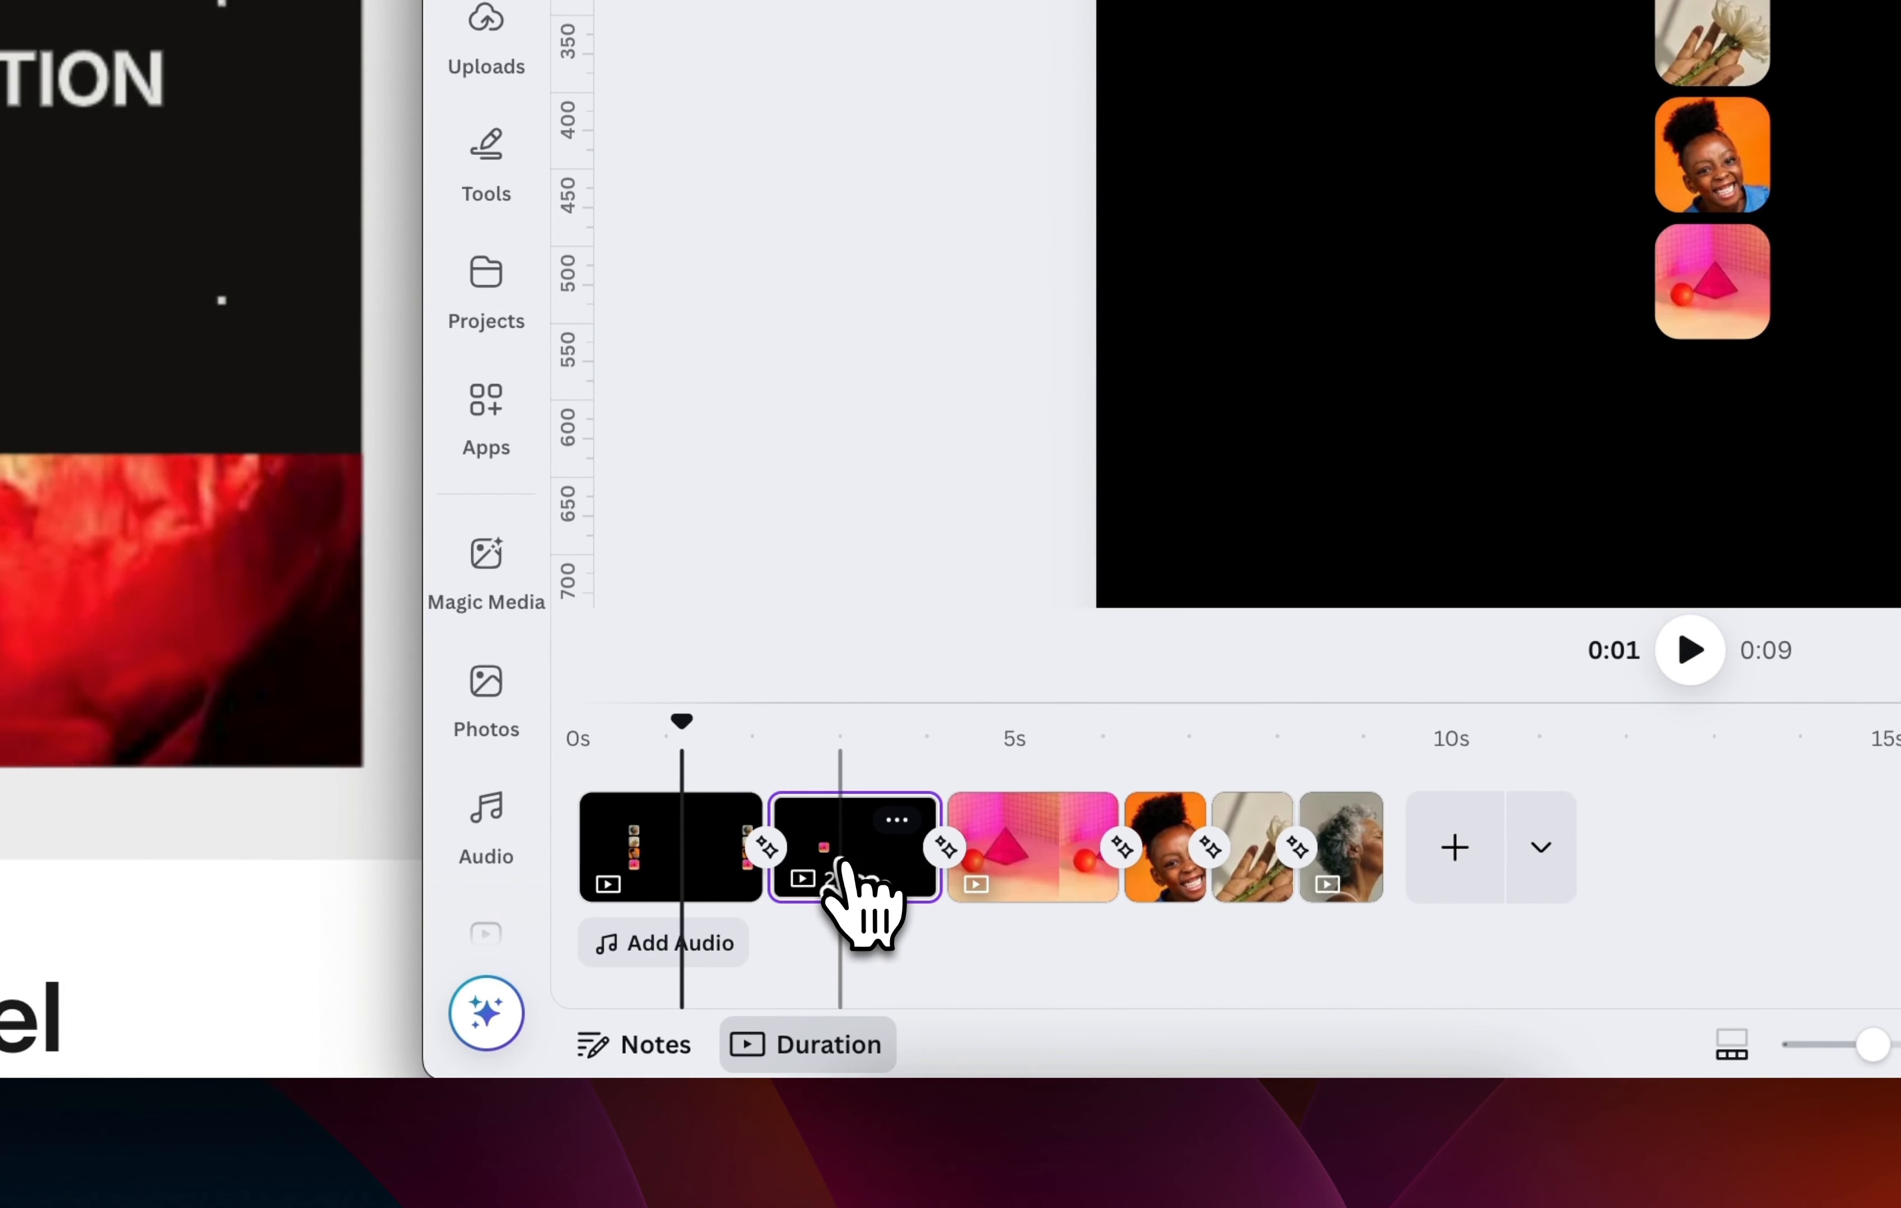
click(840, 861)
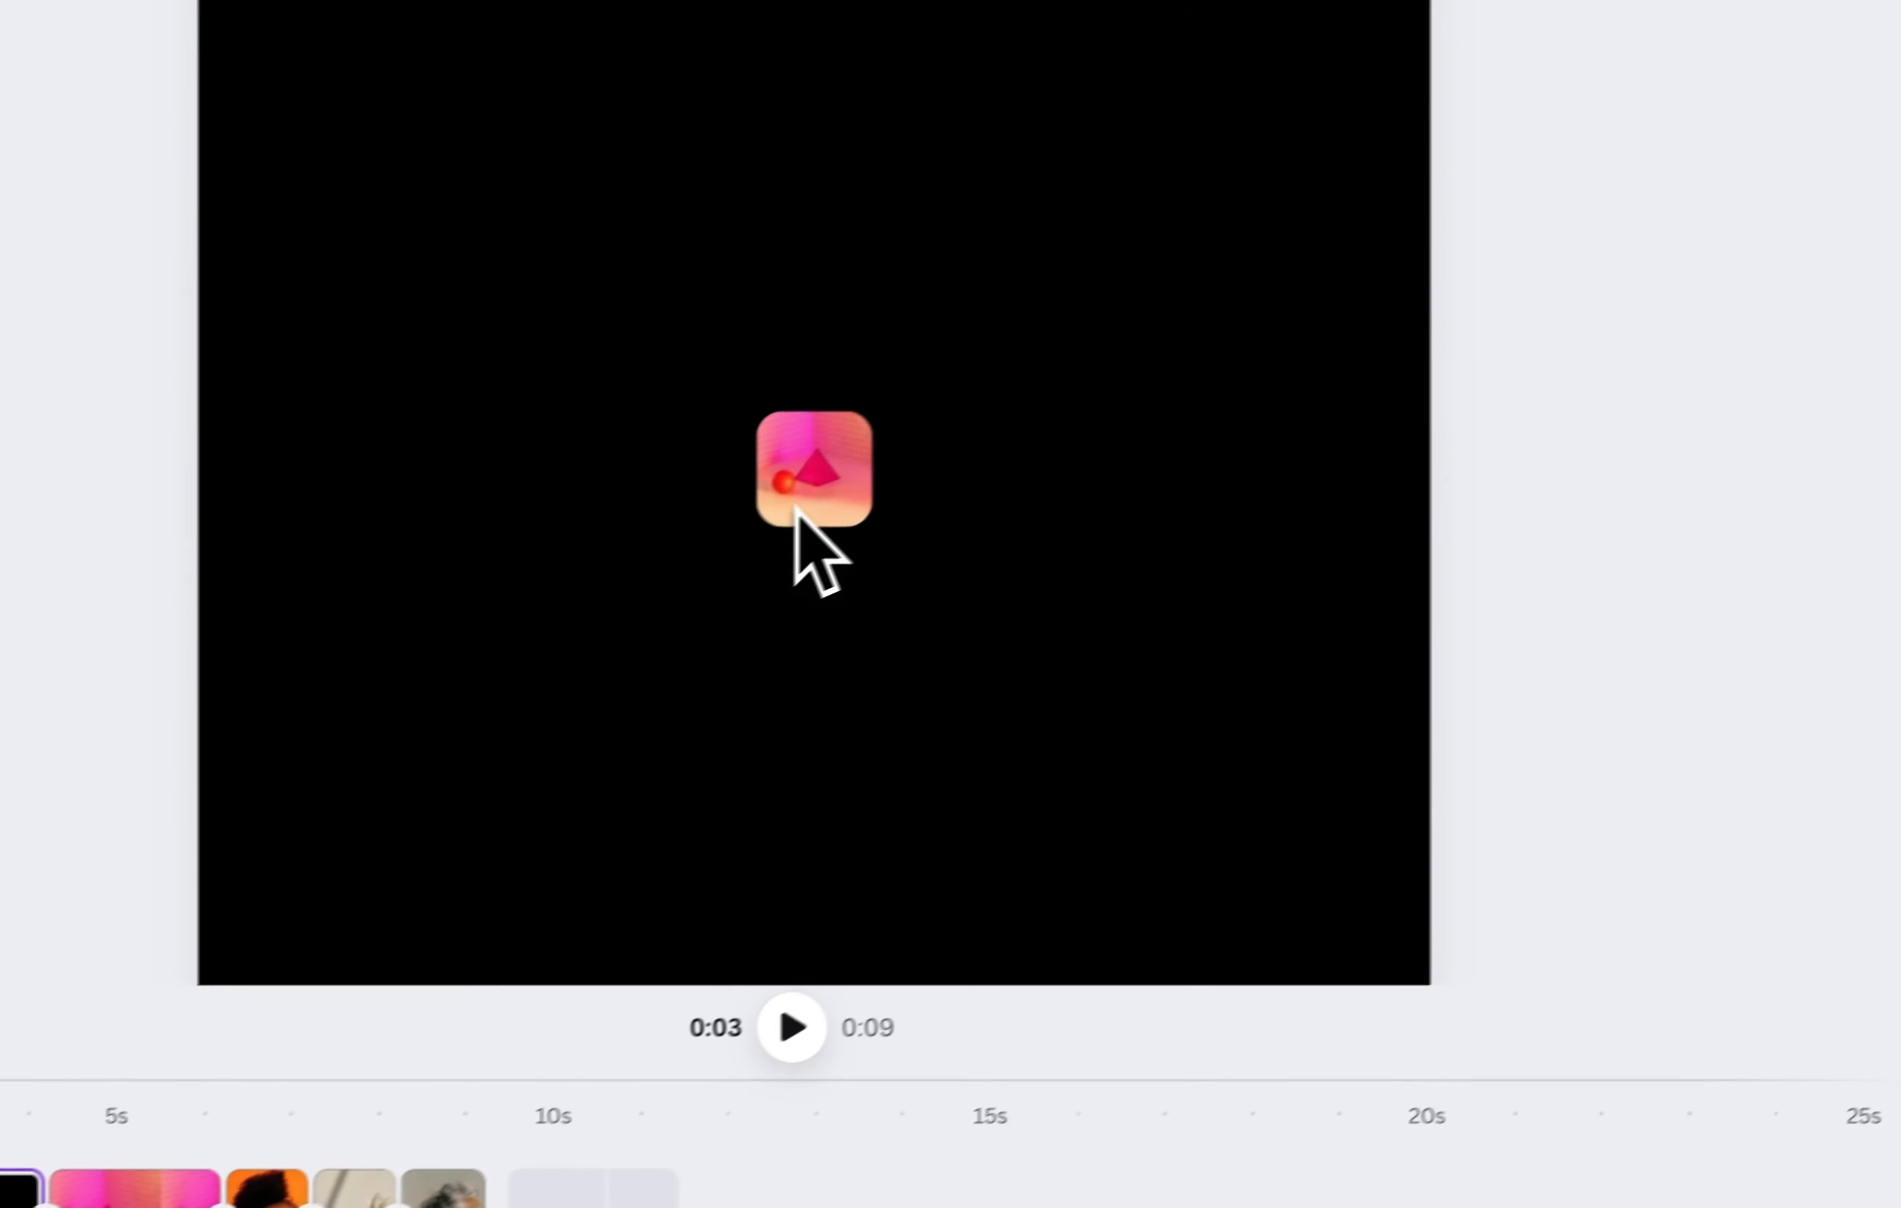
click(1709, 100)
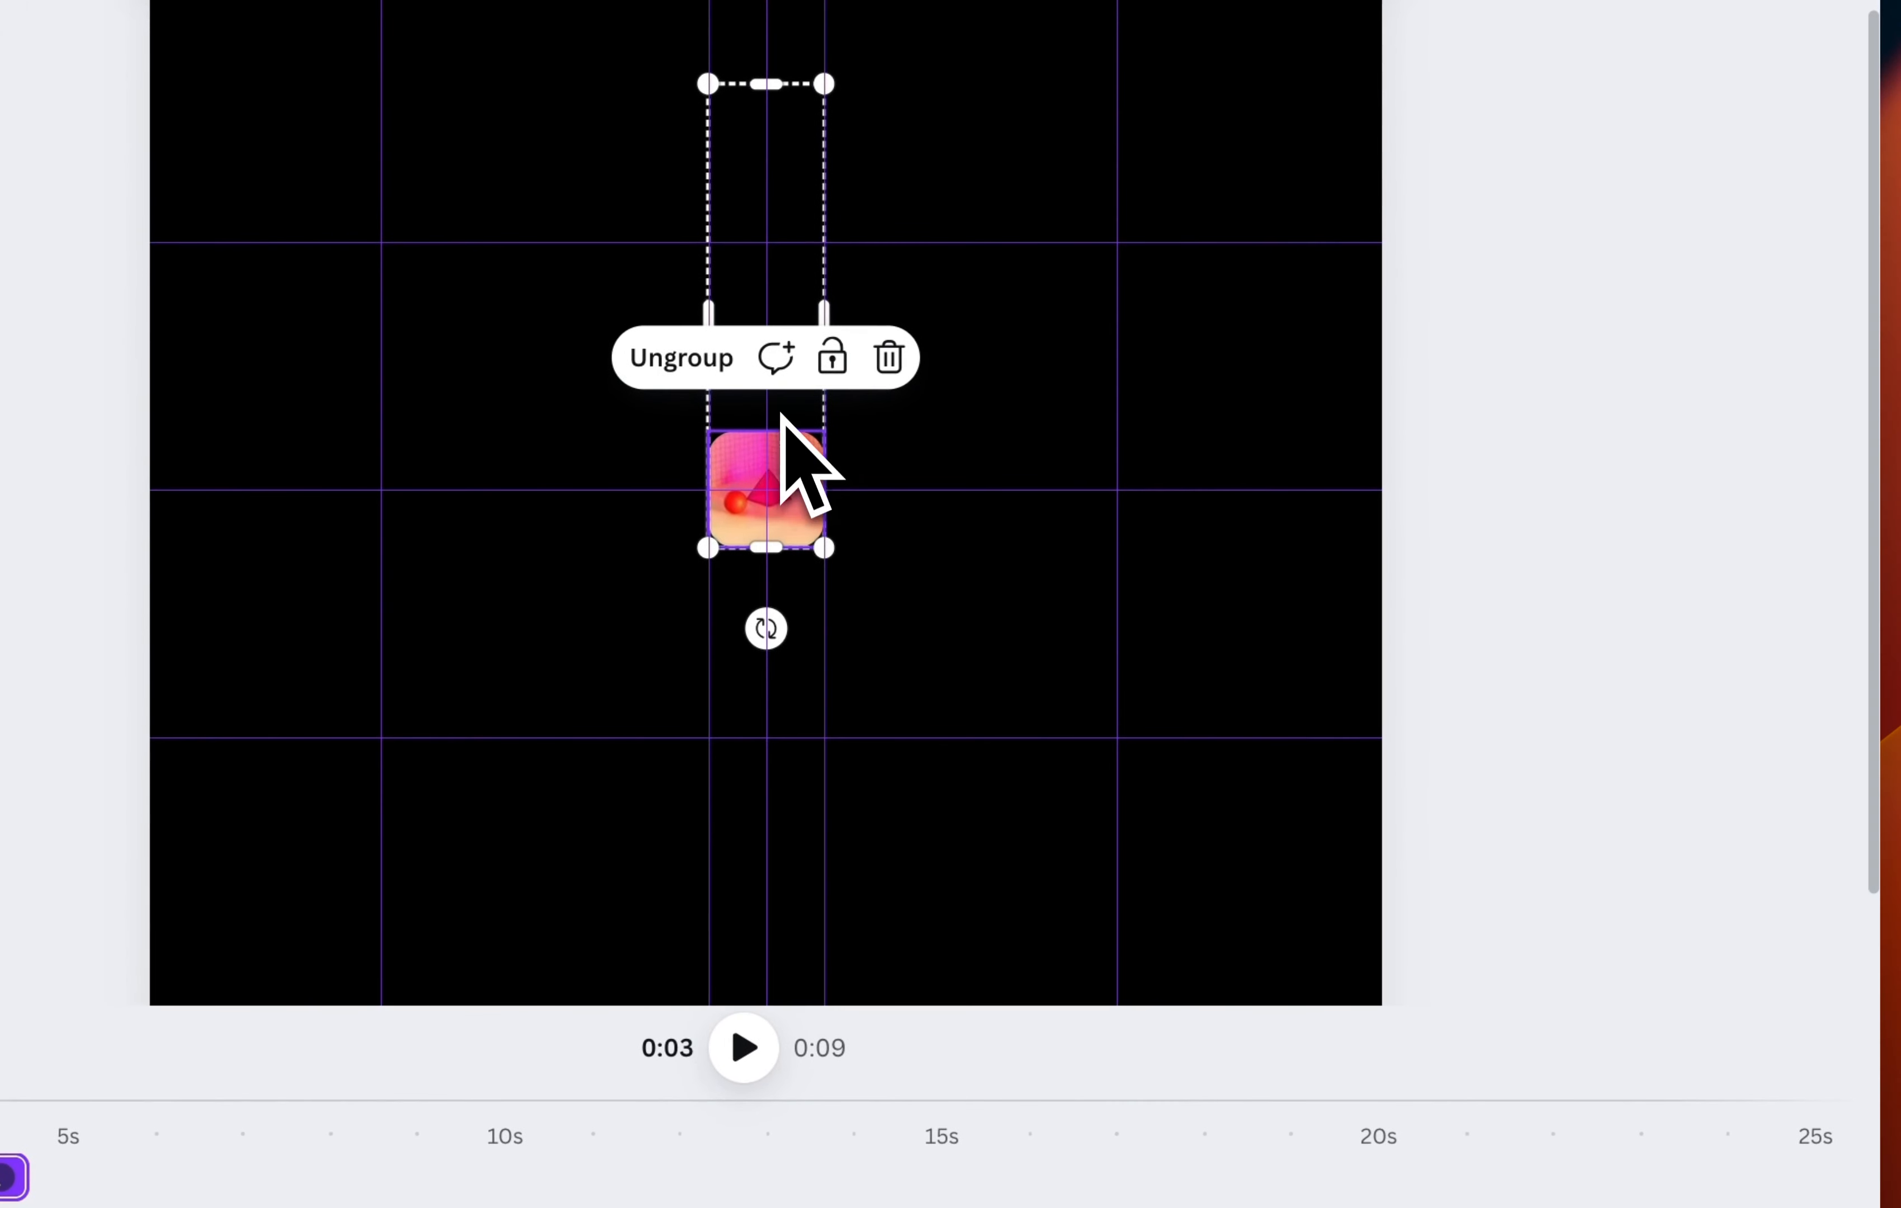
click(1560, 542)
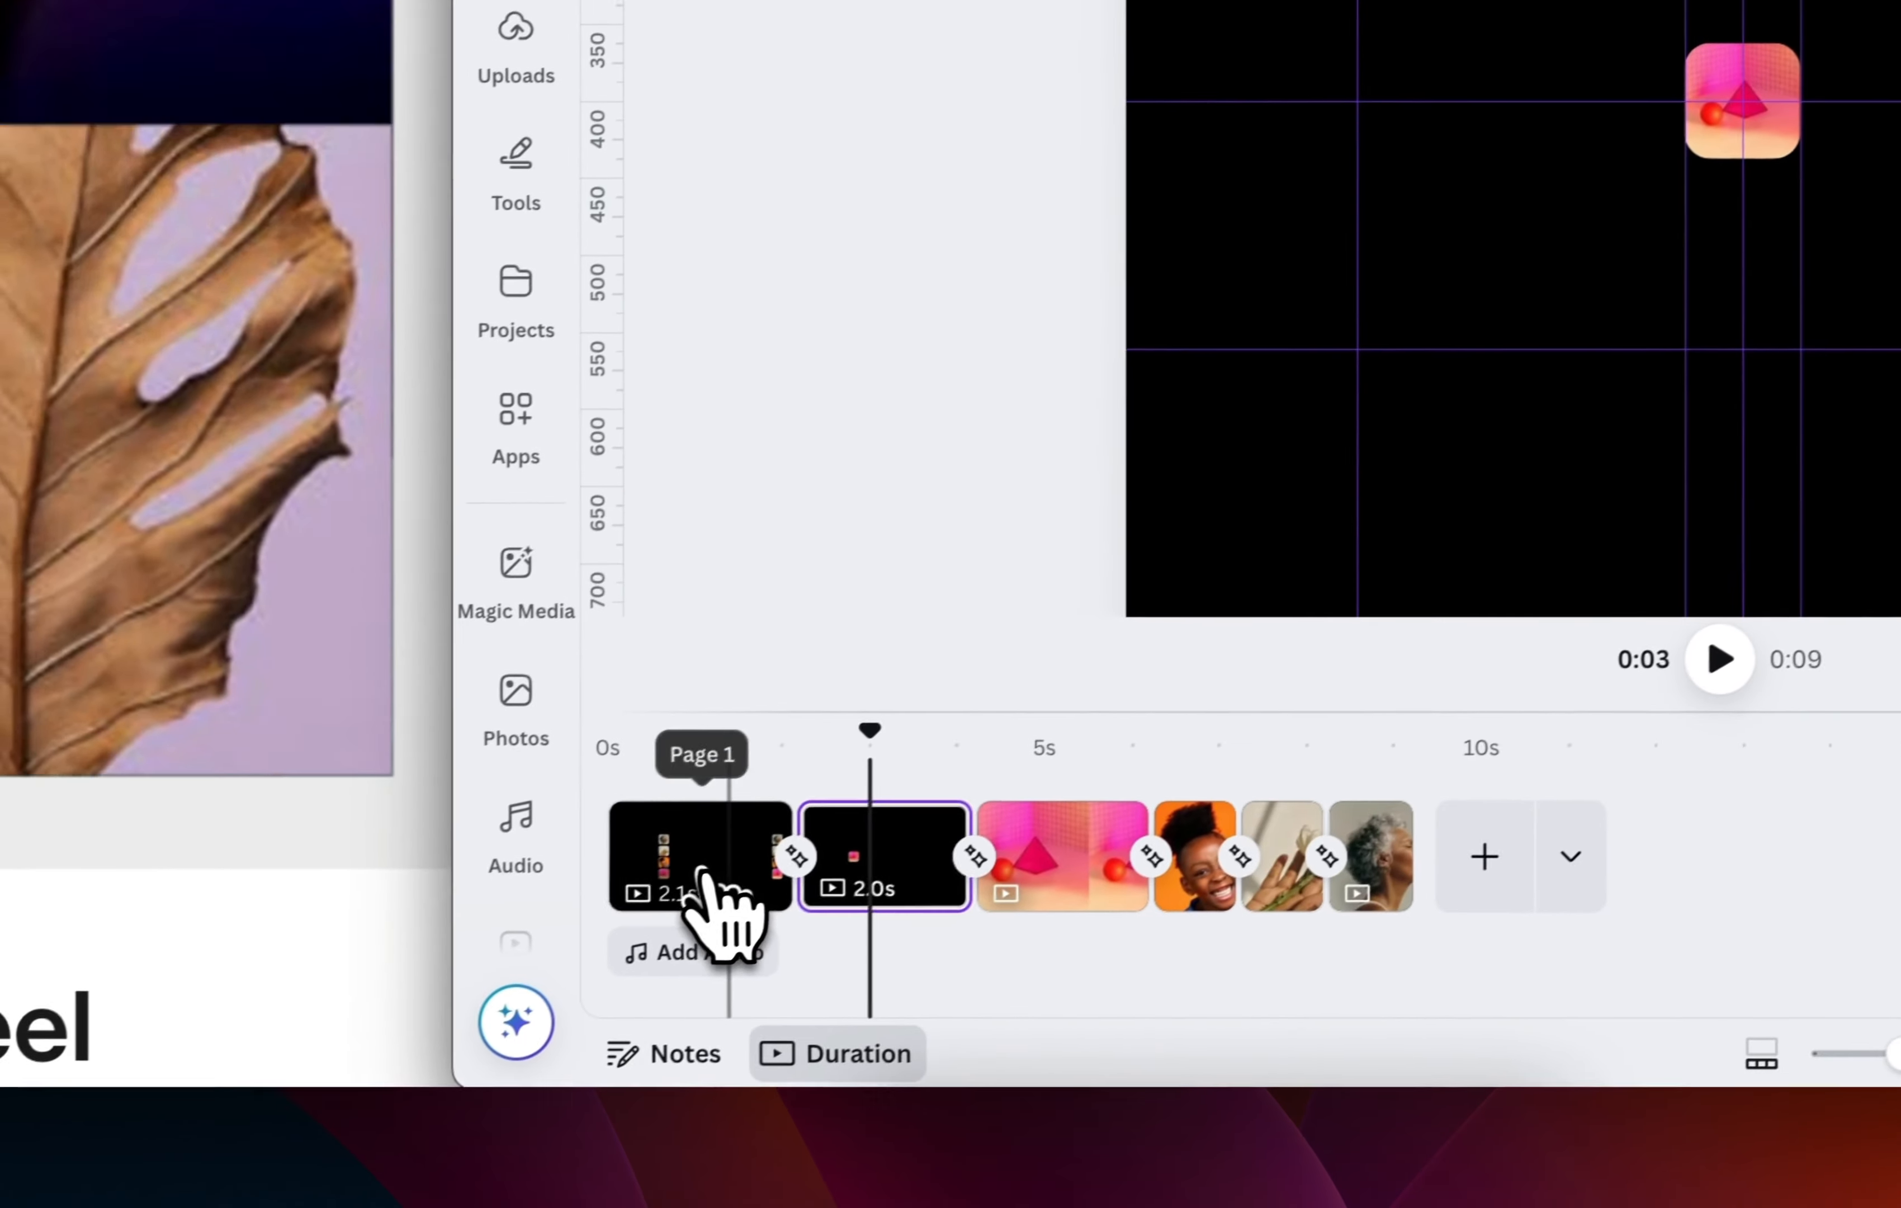
- Compare page 1's image group with page 2 by selecting the group on page 1 and returning to page 2
click(703, 878)
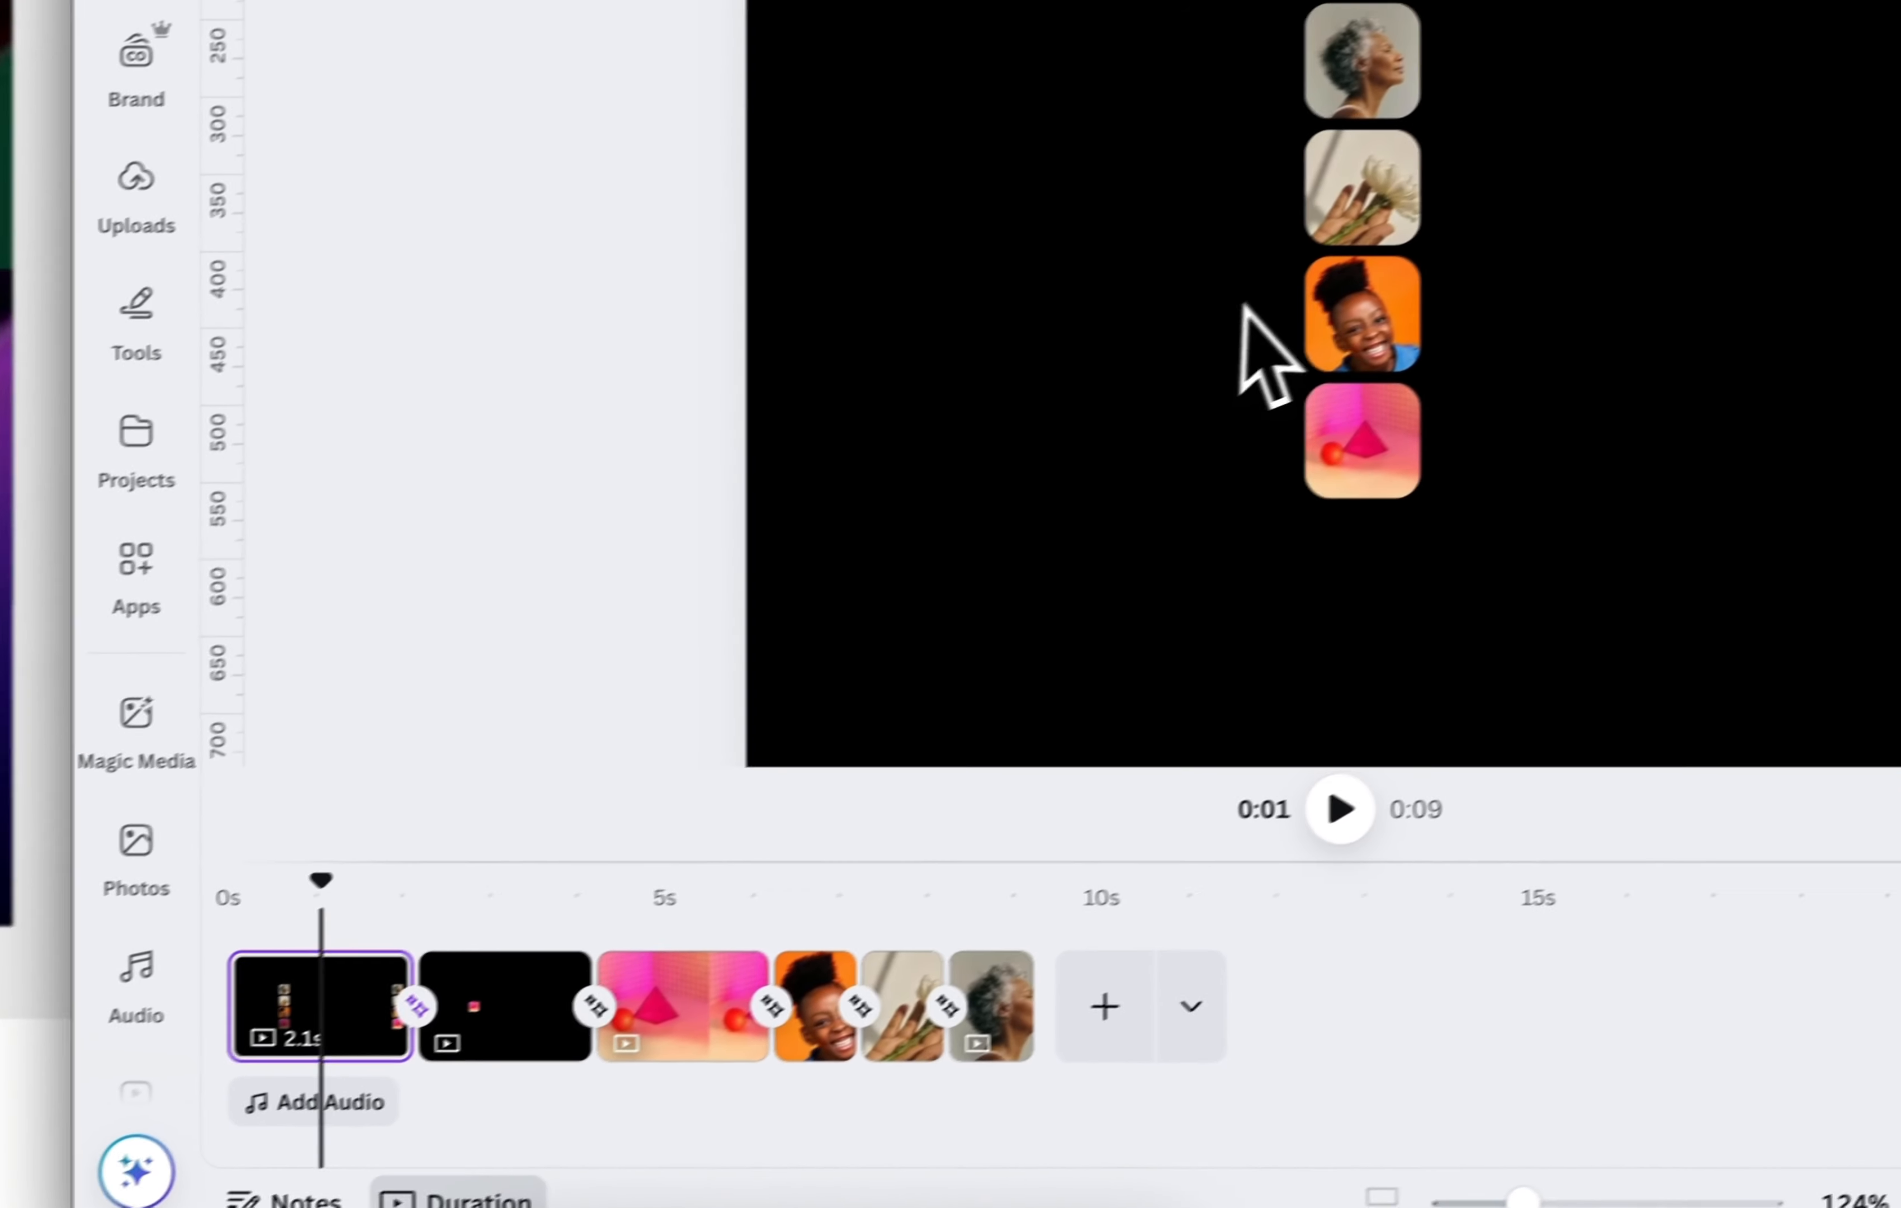
click(1748, 118)
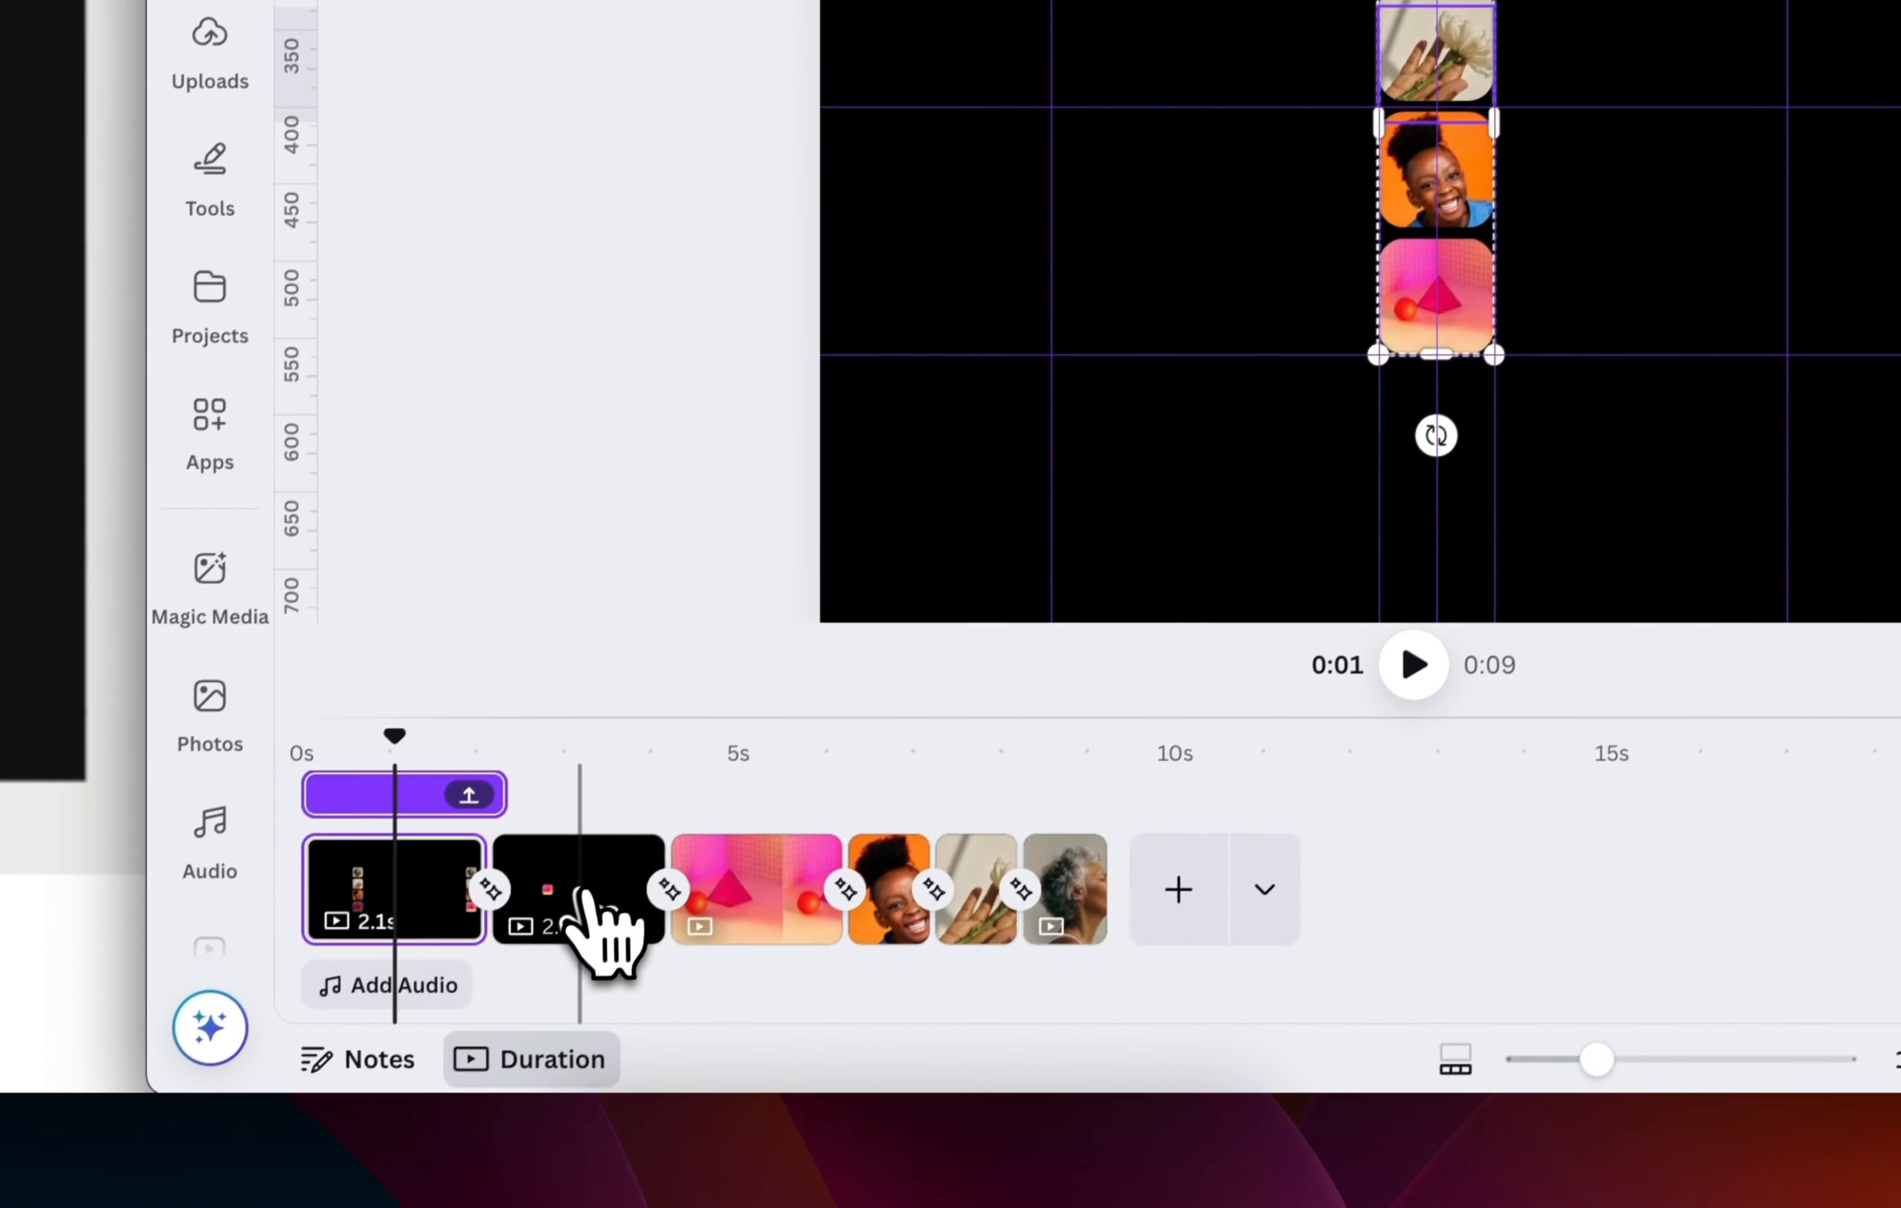
click(459, 1059)
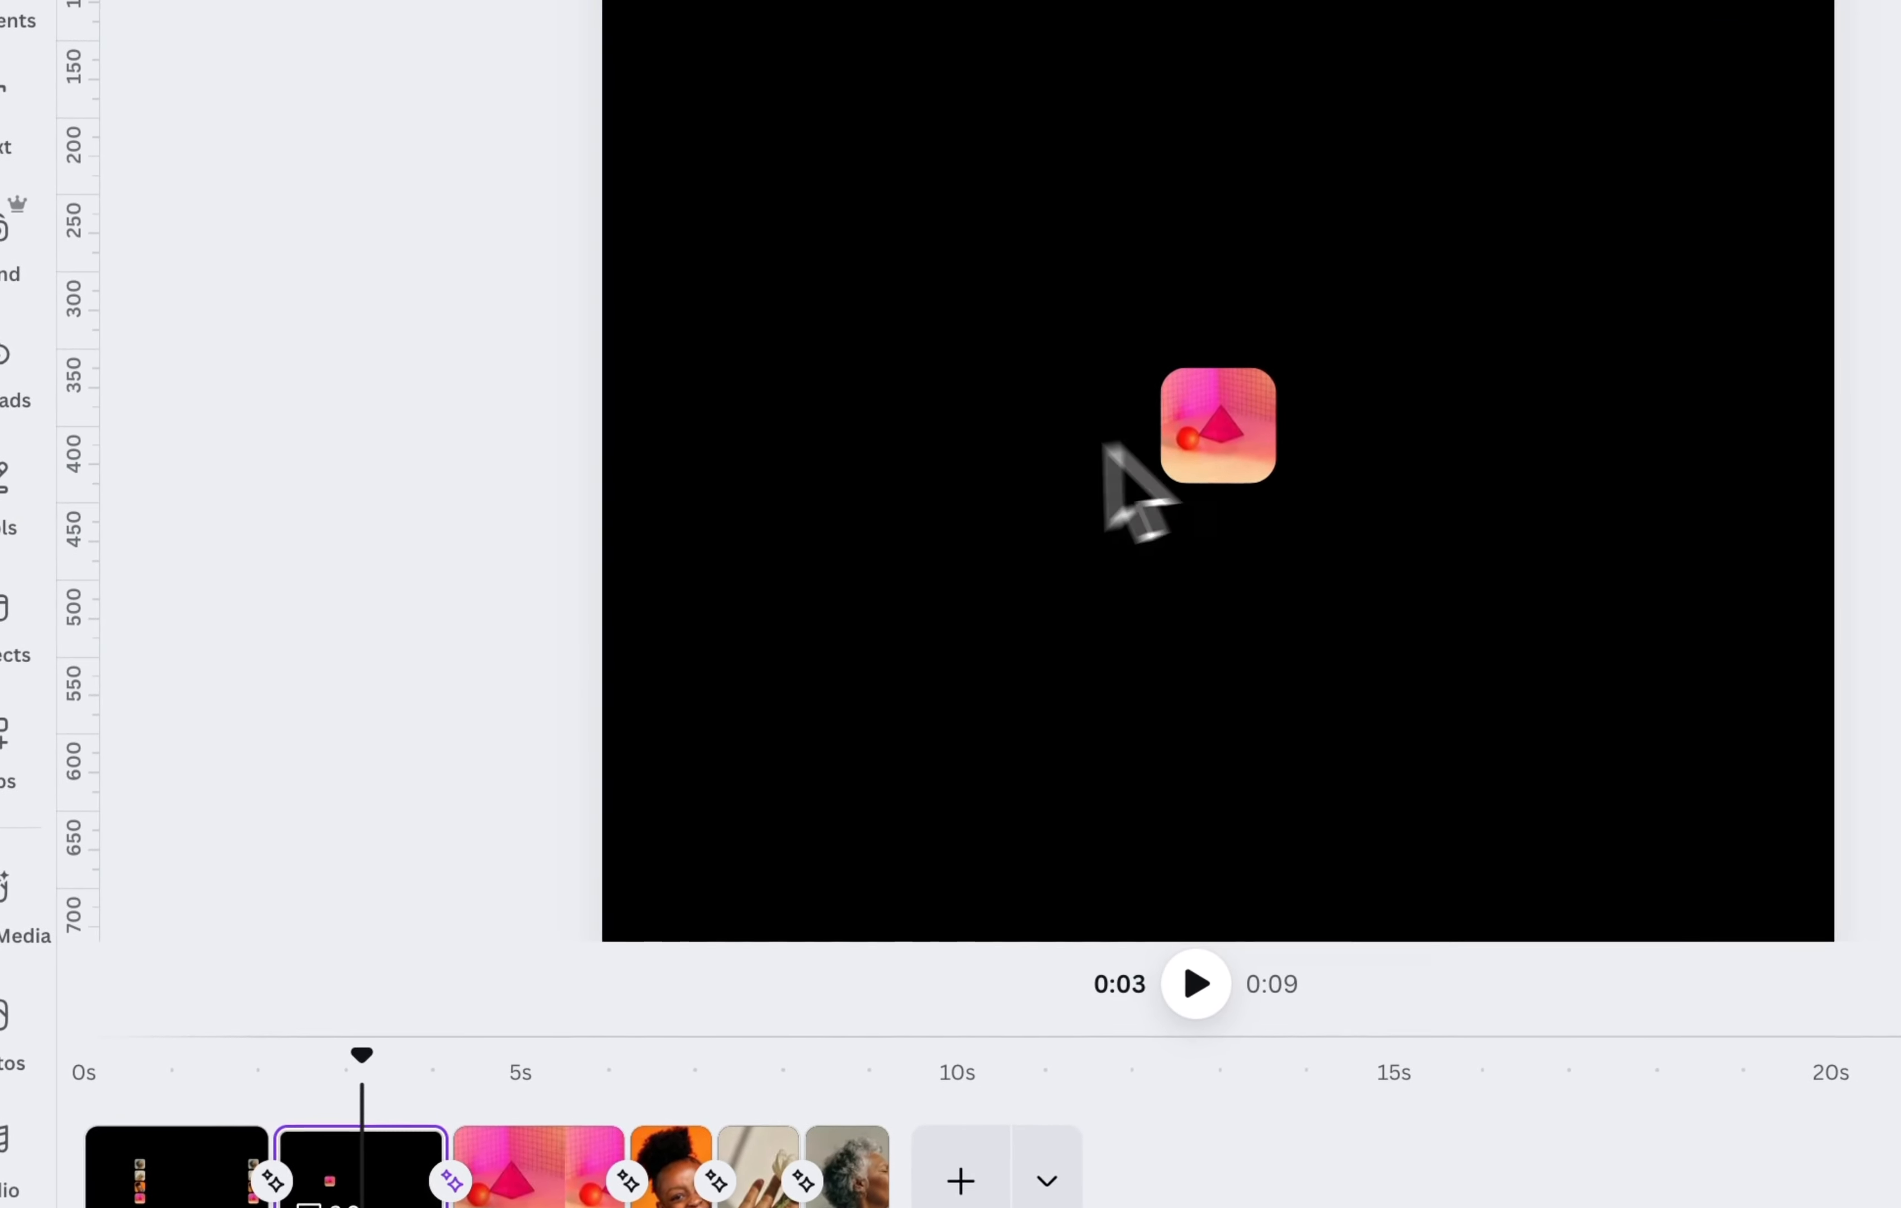
click(1002, 449)
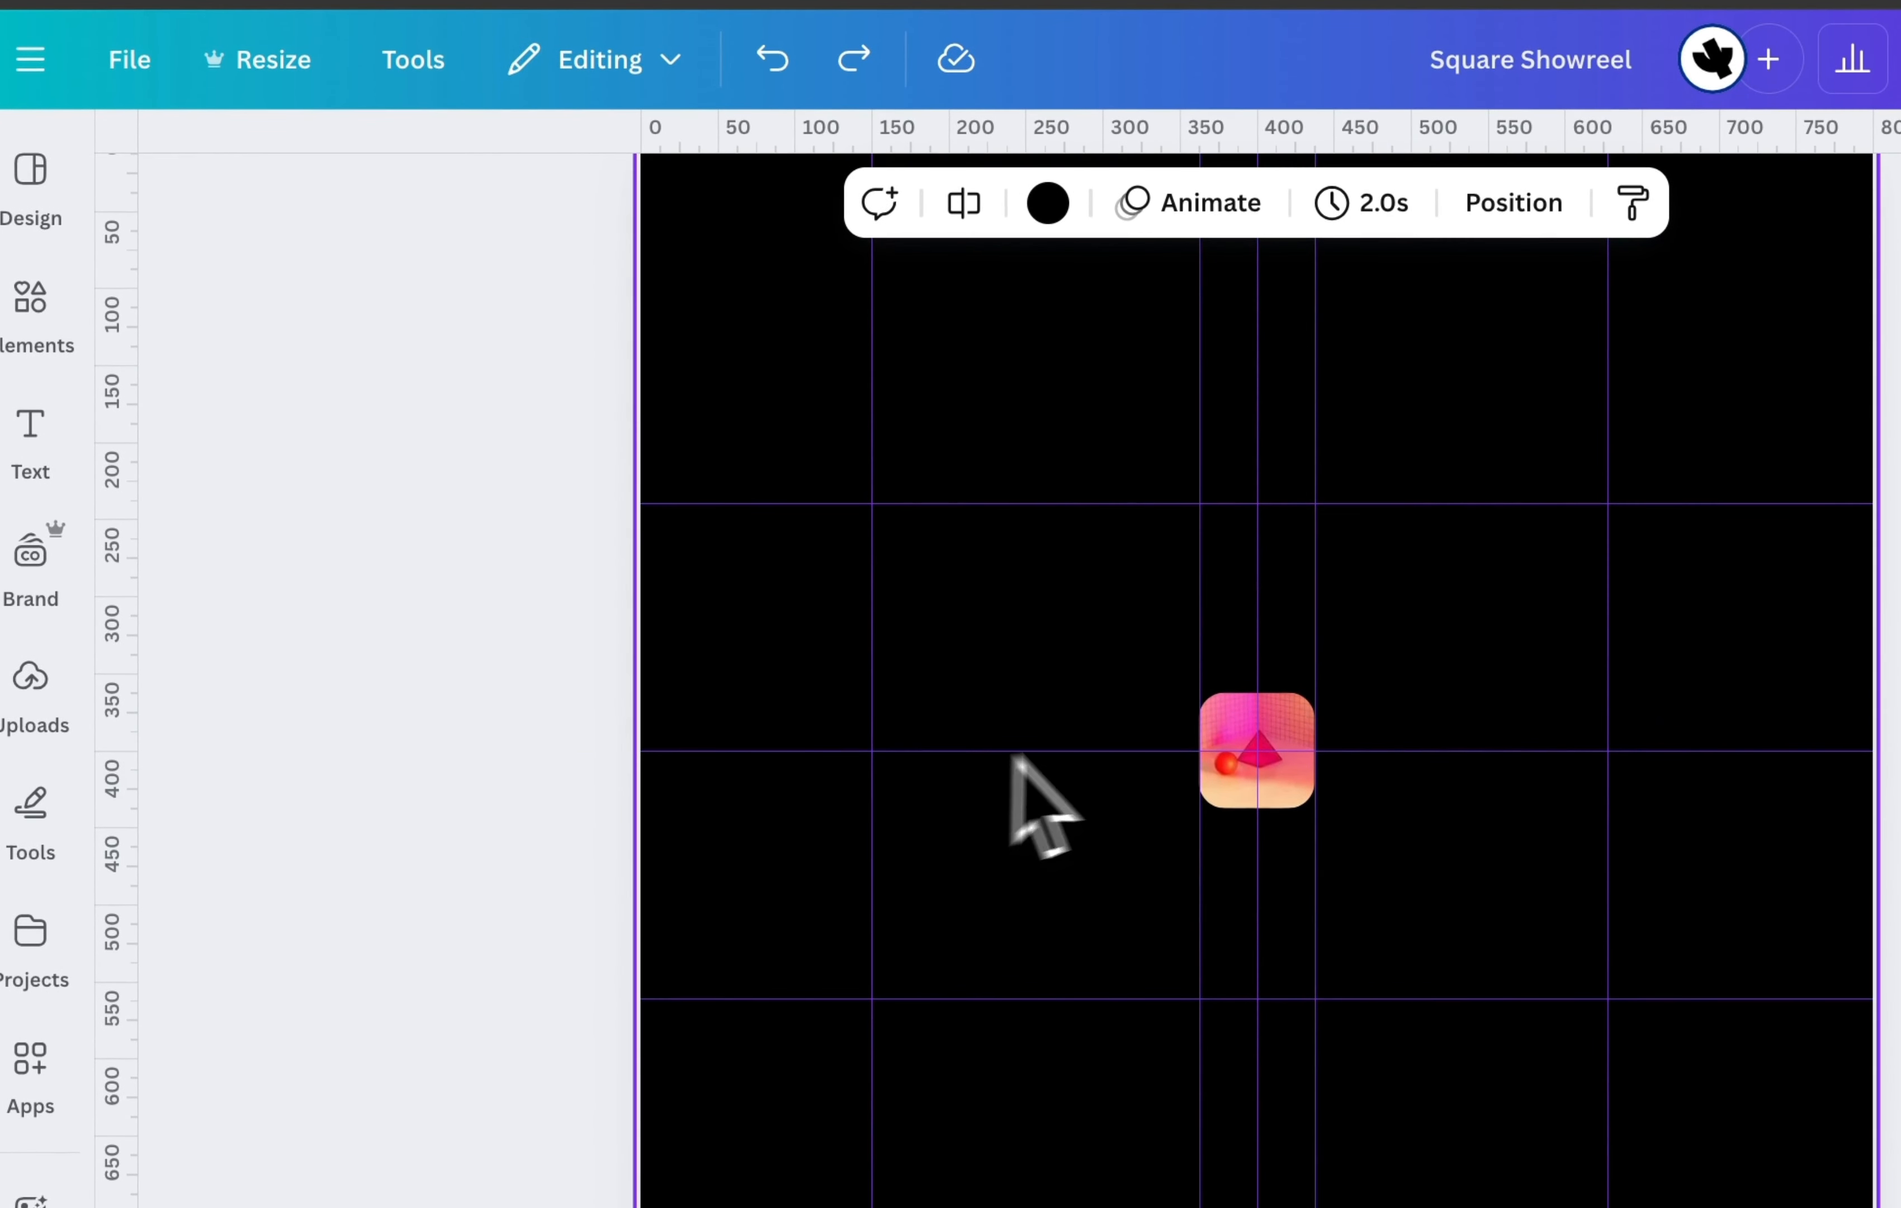
- Select the separate pink photo layer beneath page 2's group and view its arrangement settings
click(1236, 751)
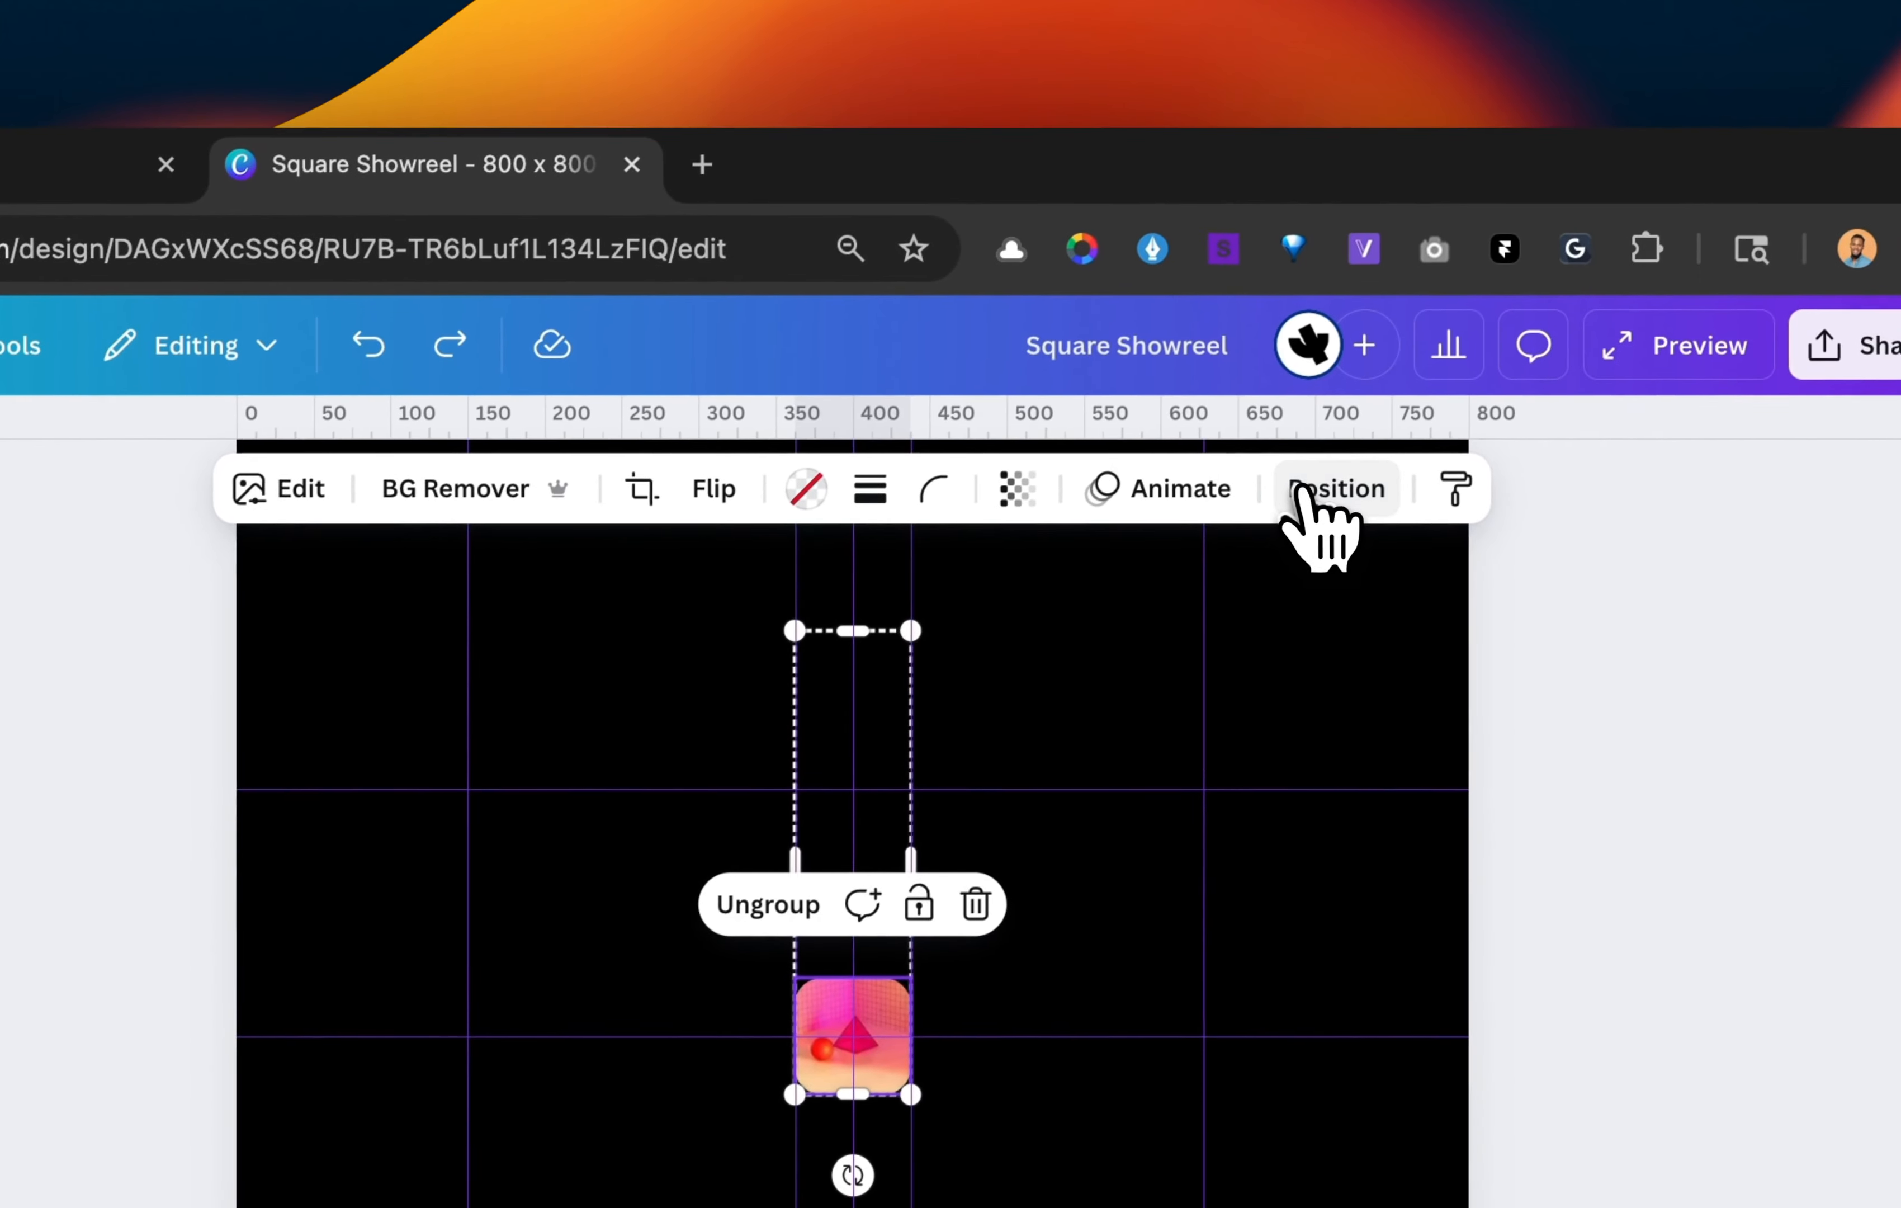
click(1300, 488)
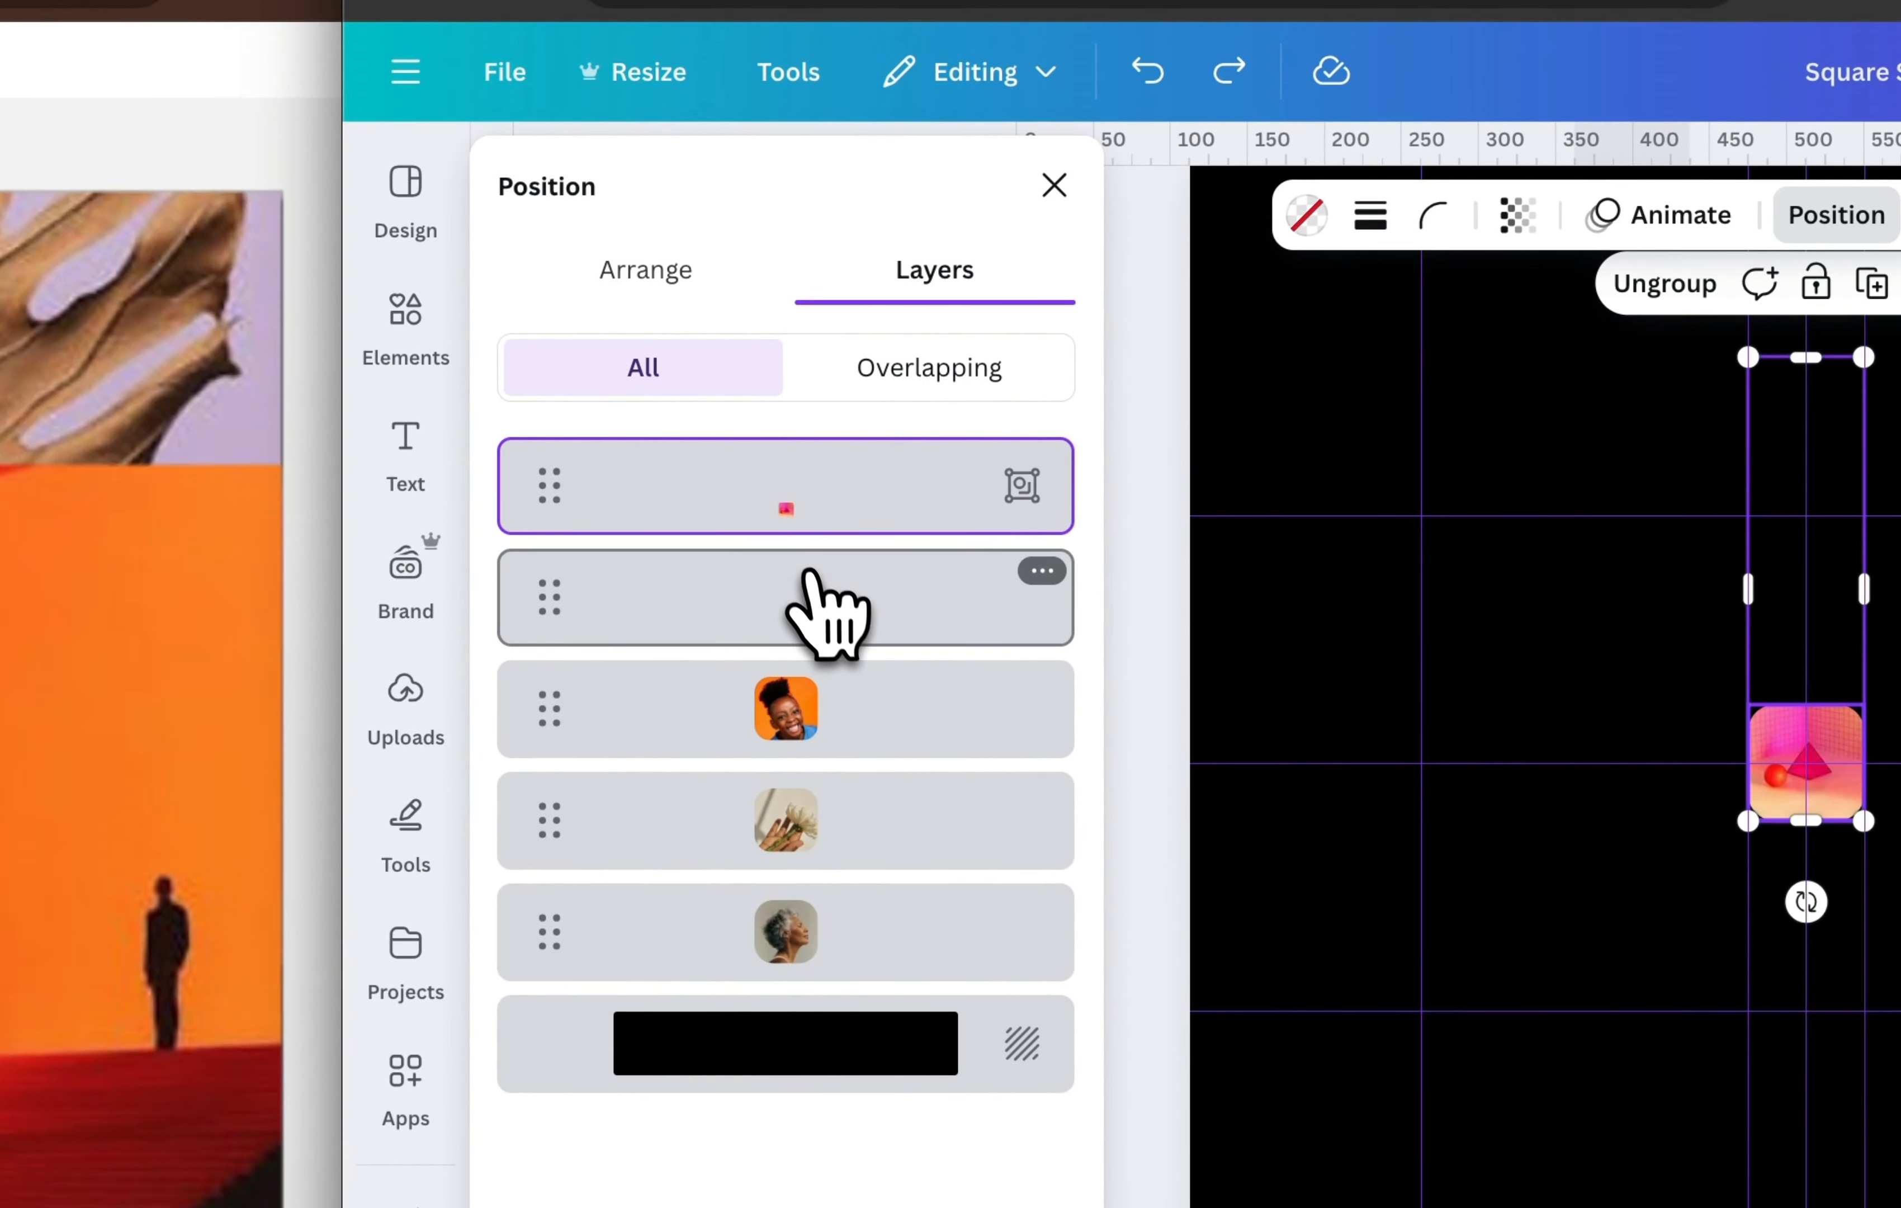
click(822, 595)
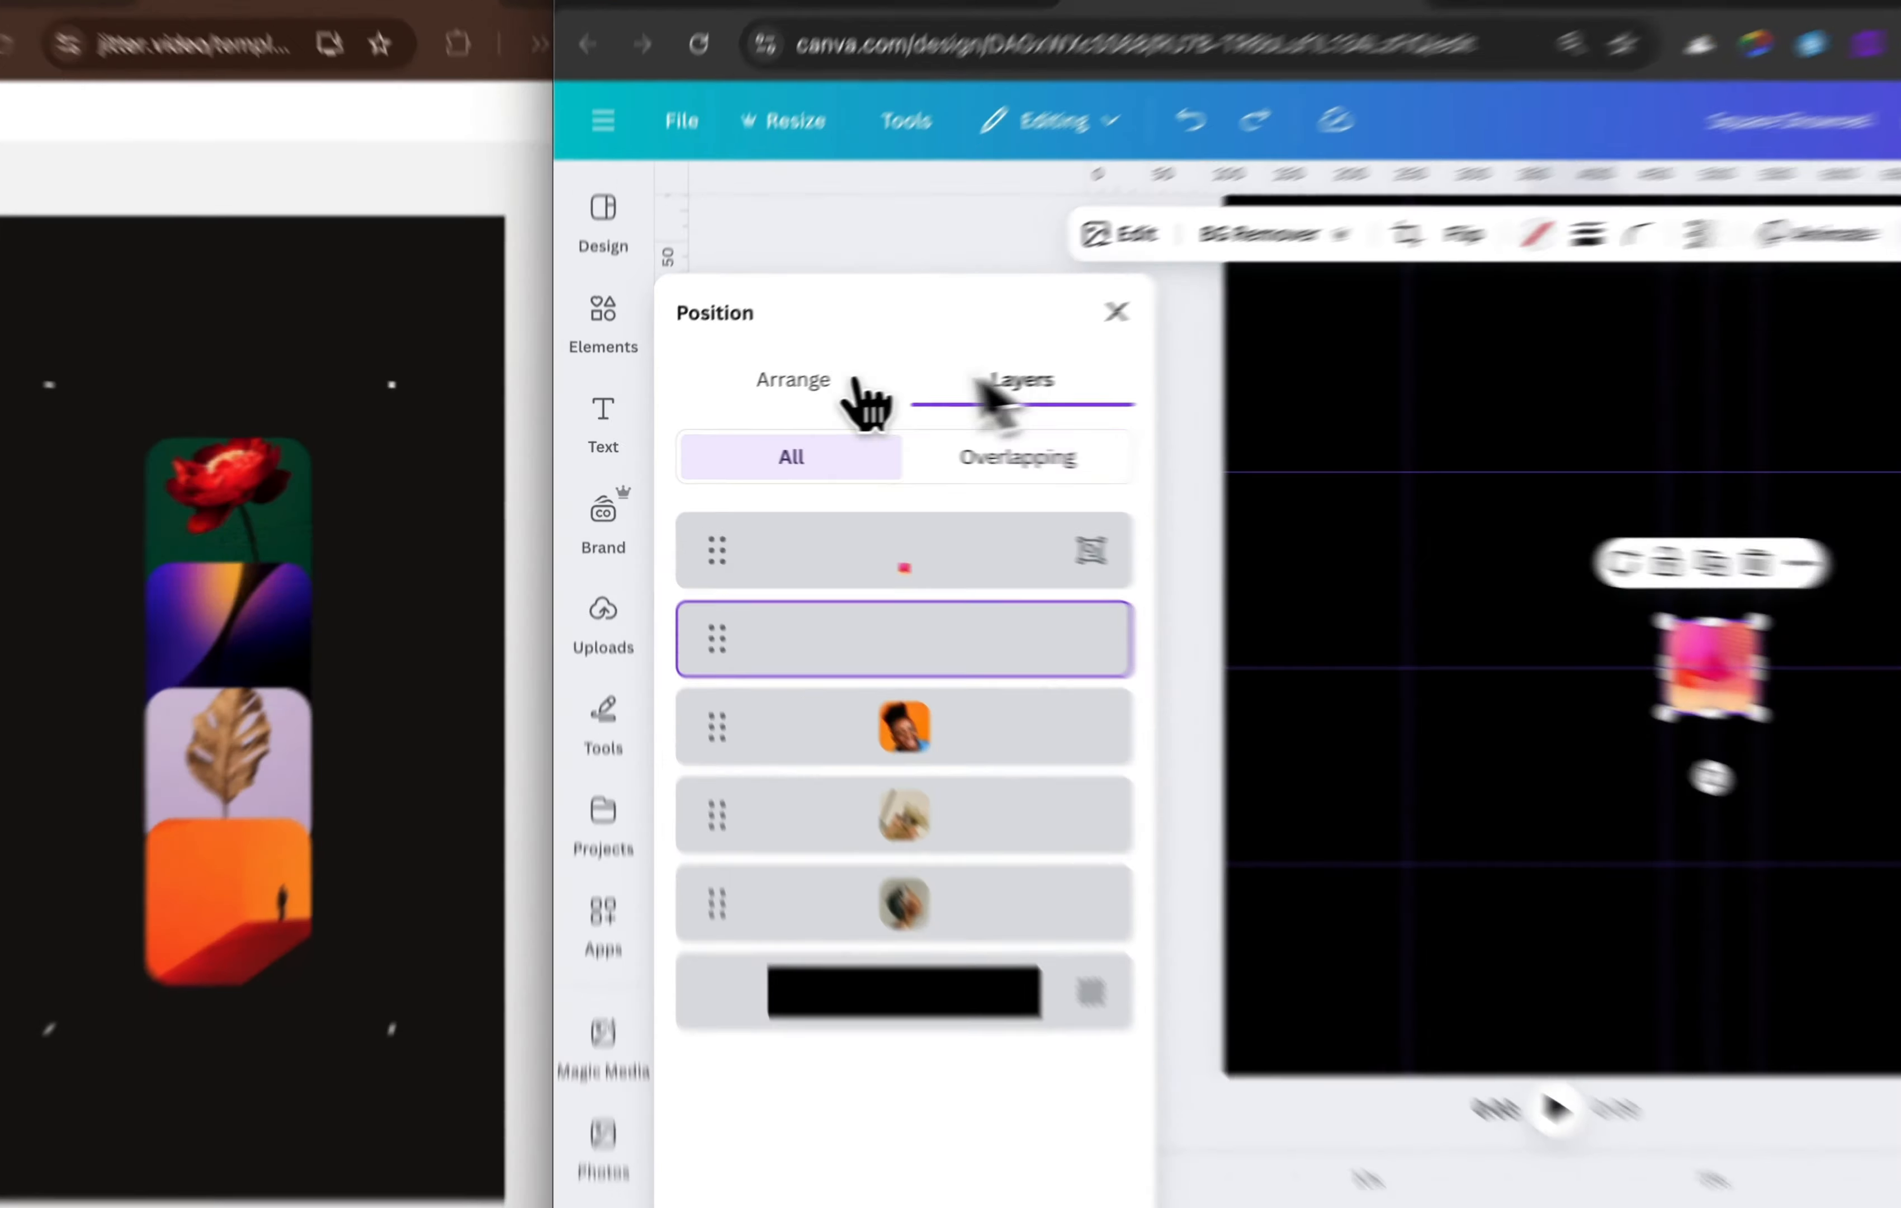
click(721, 402)
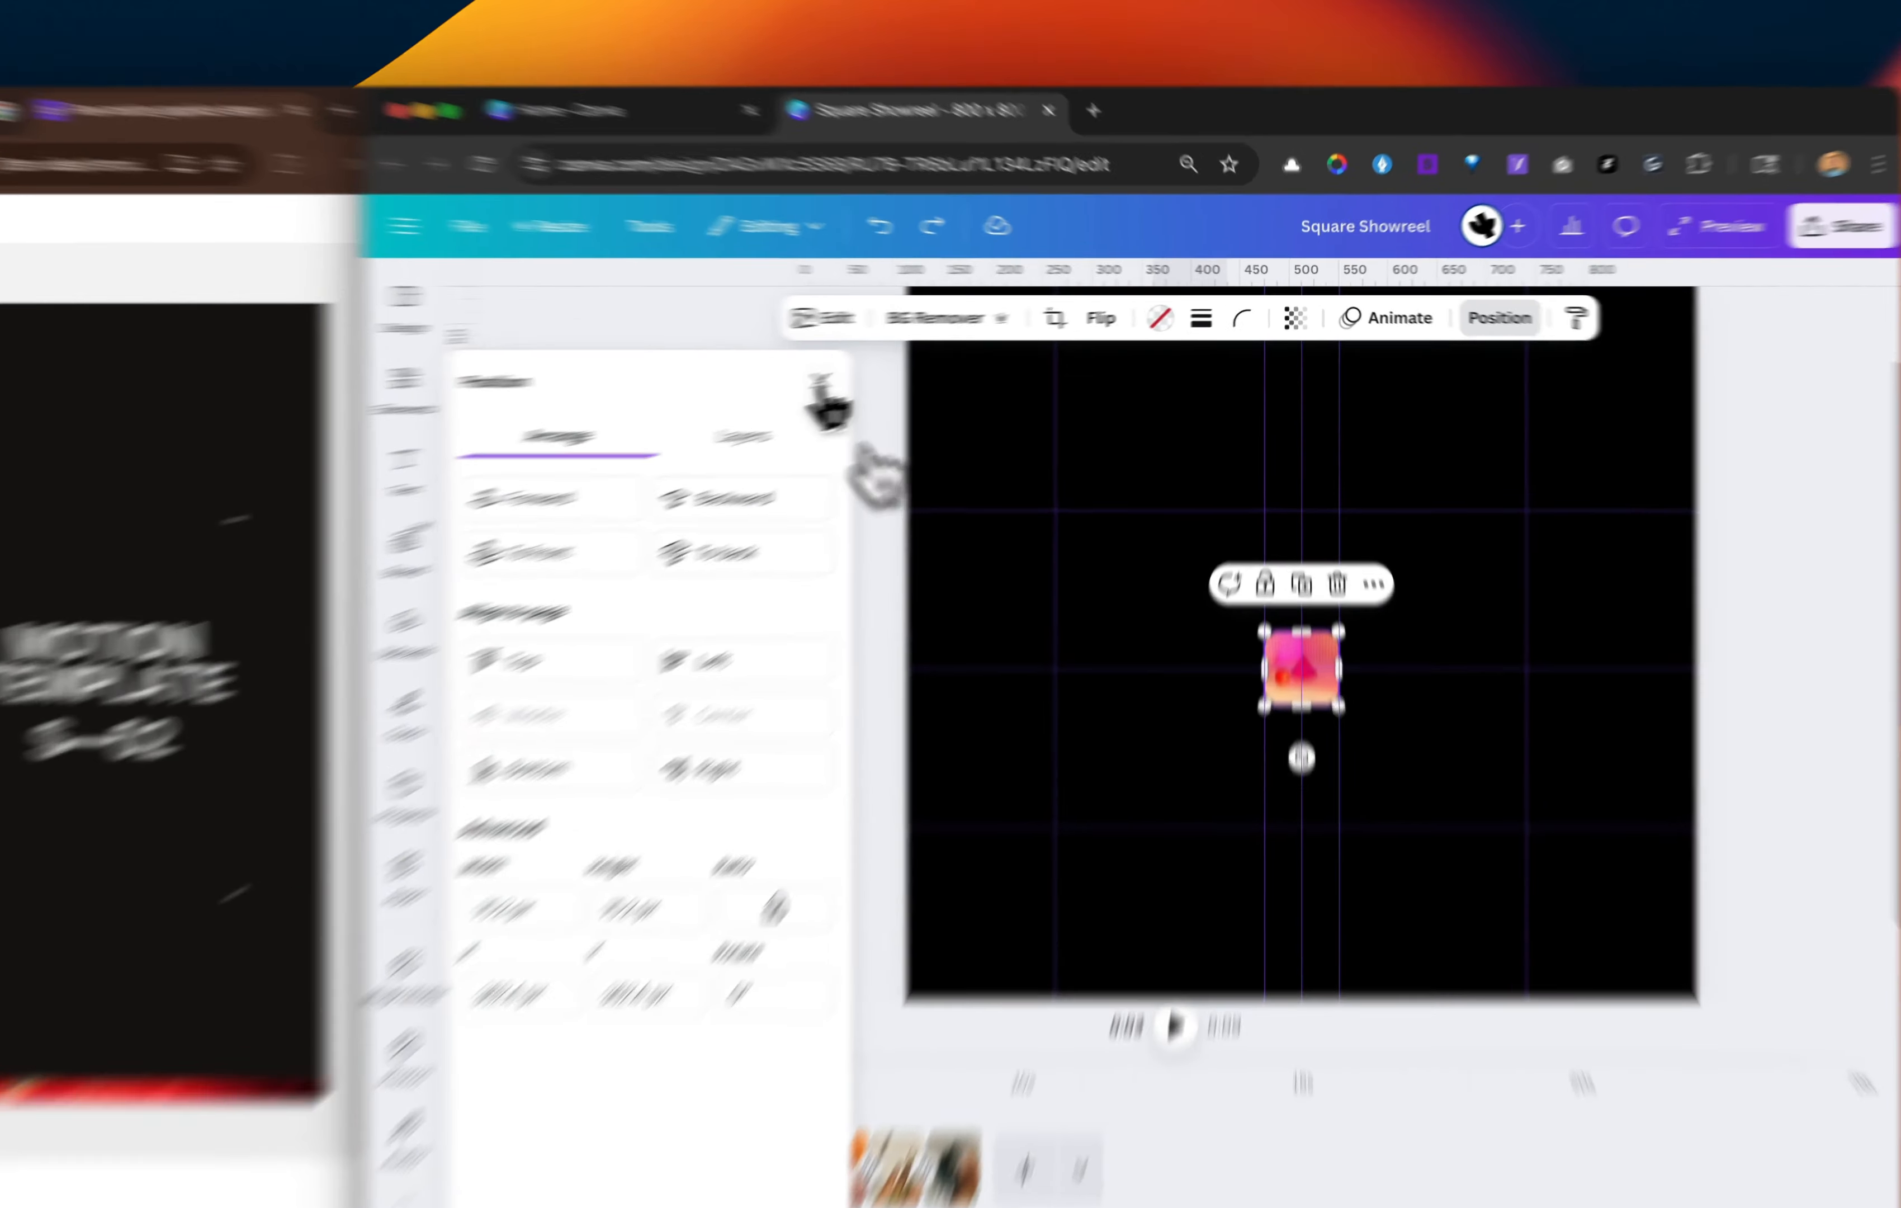
click(926, 360)
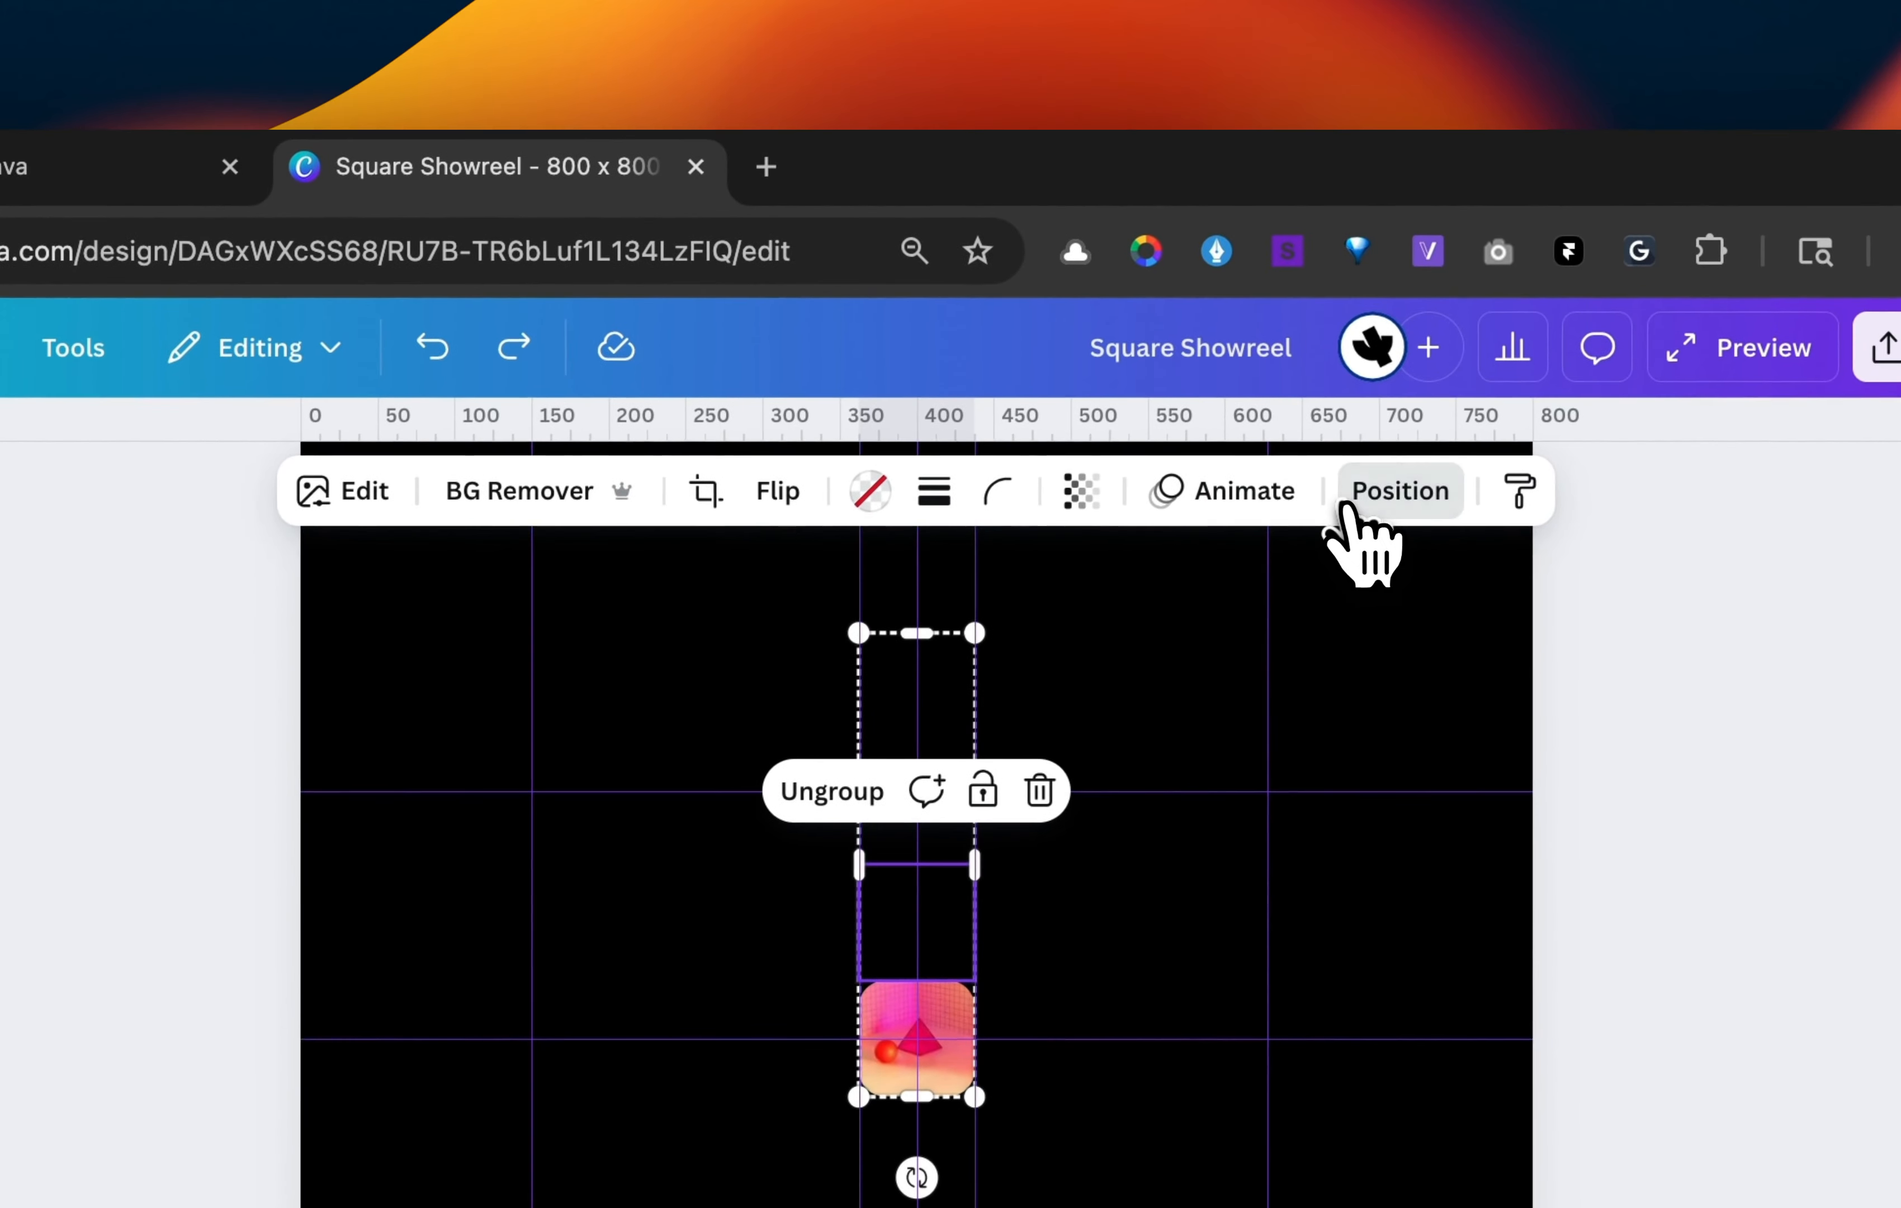
- Reopen page 2's layer list and select the image group and the separate pink photo in turn to compare them
click(1558, 343)
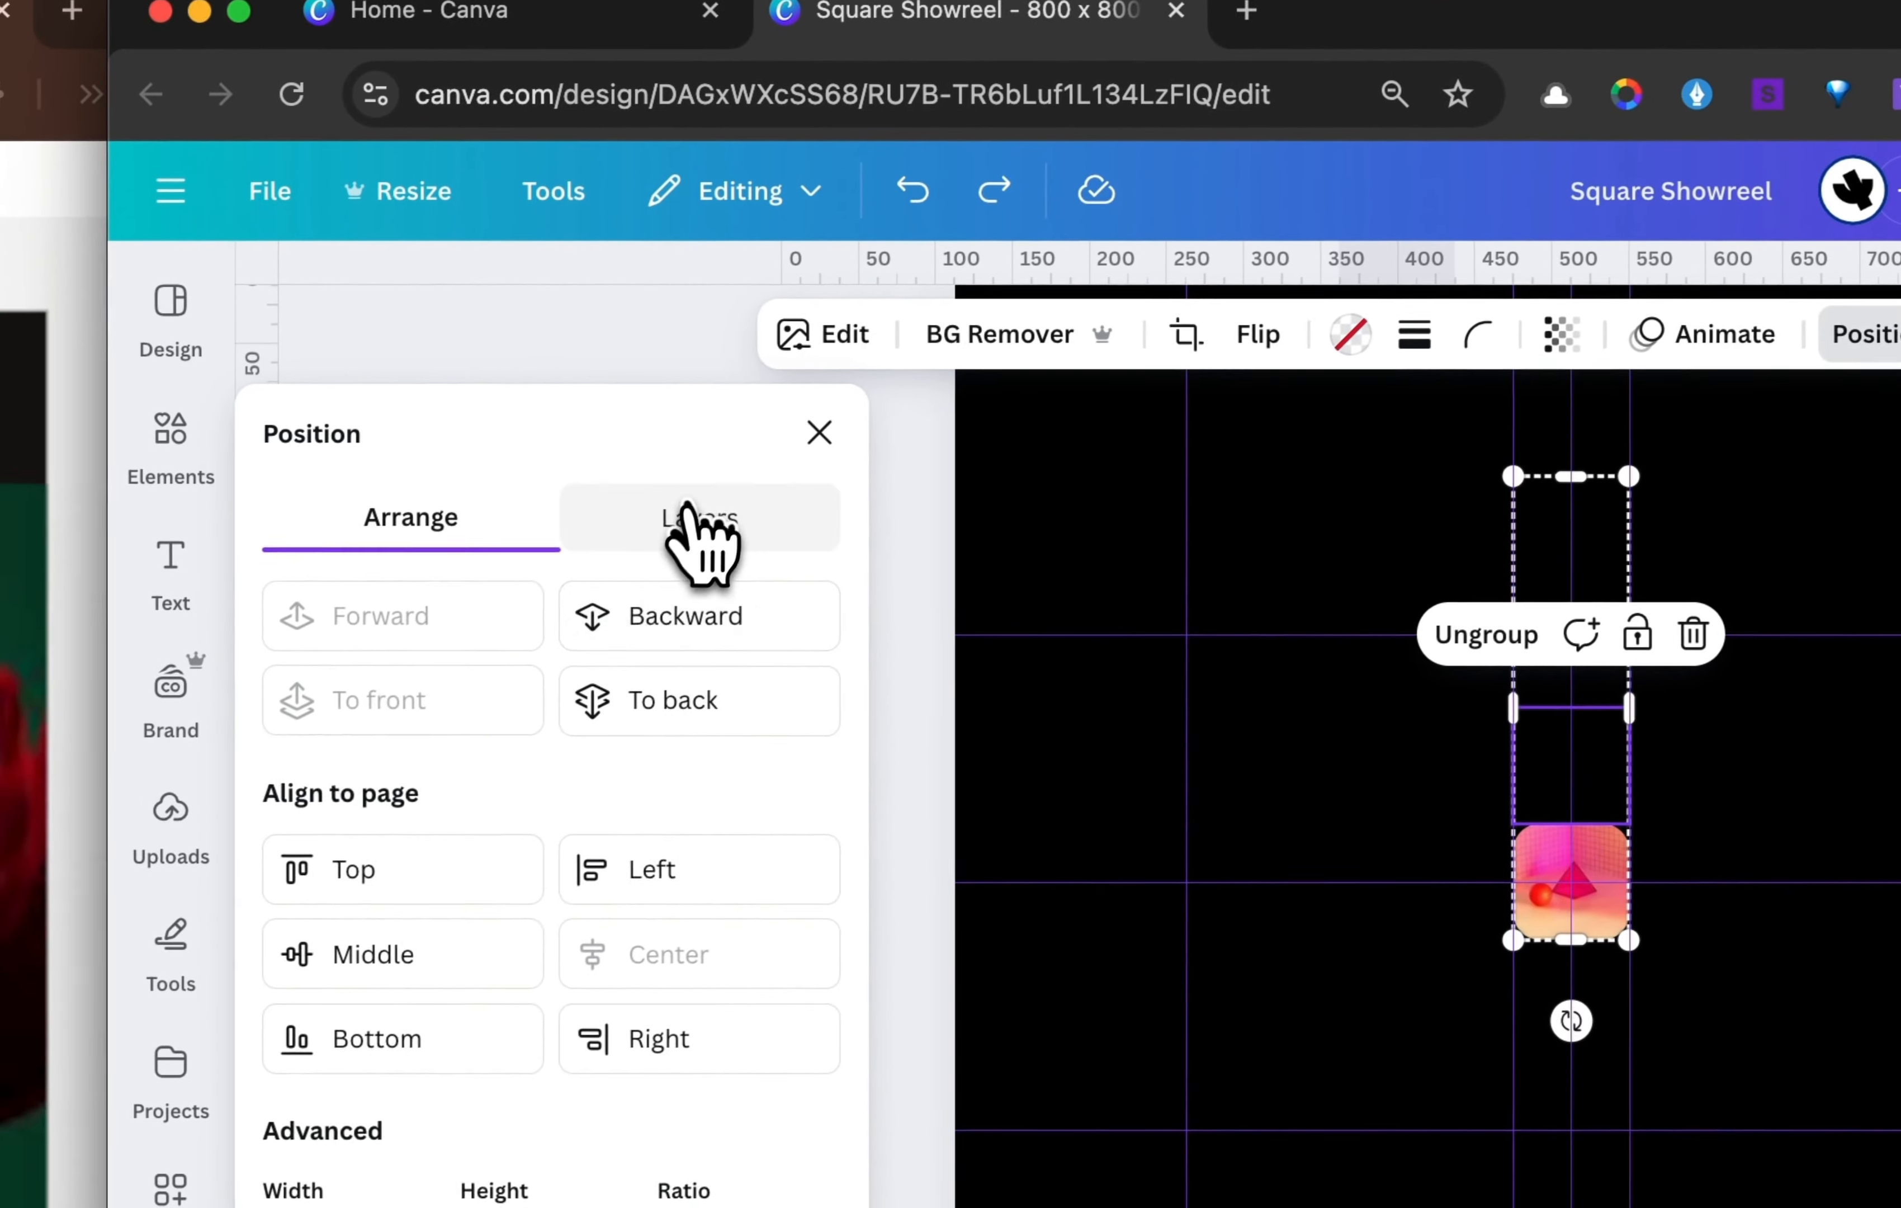
click(141, 545)
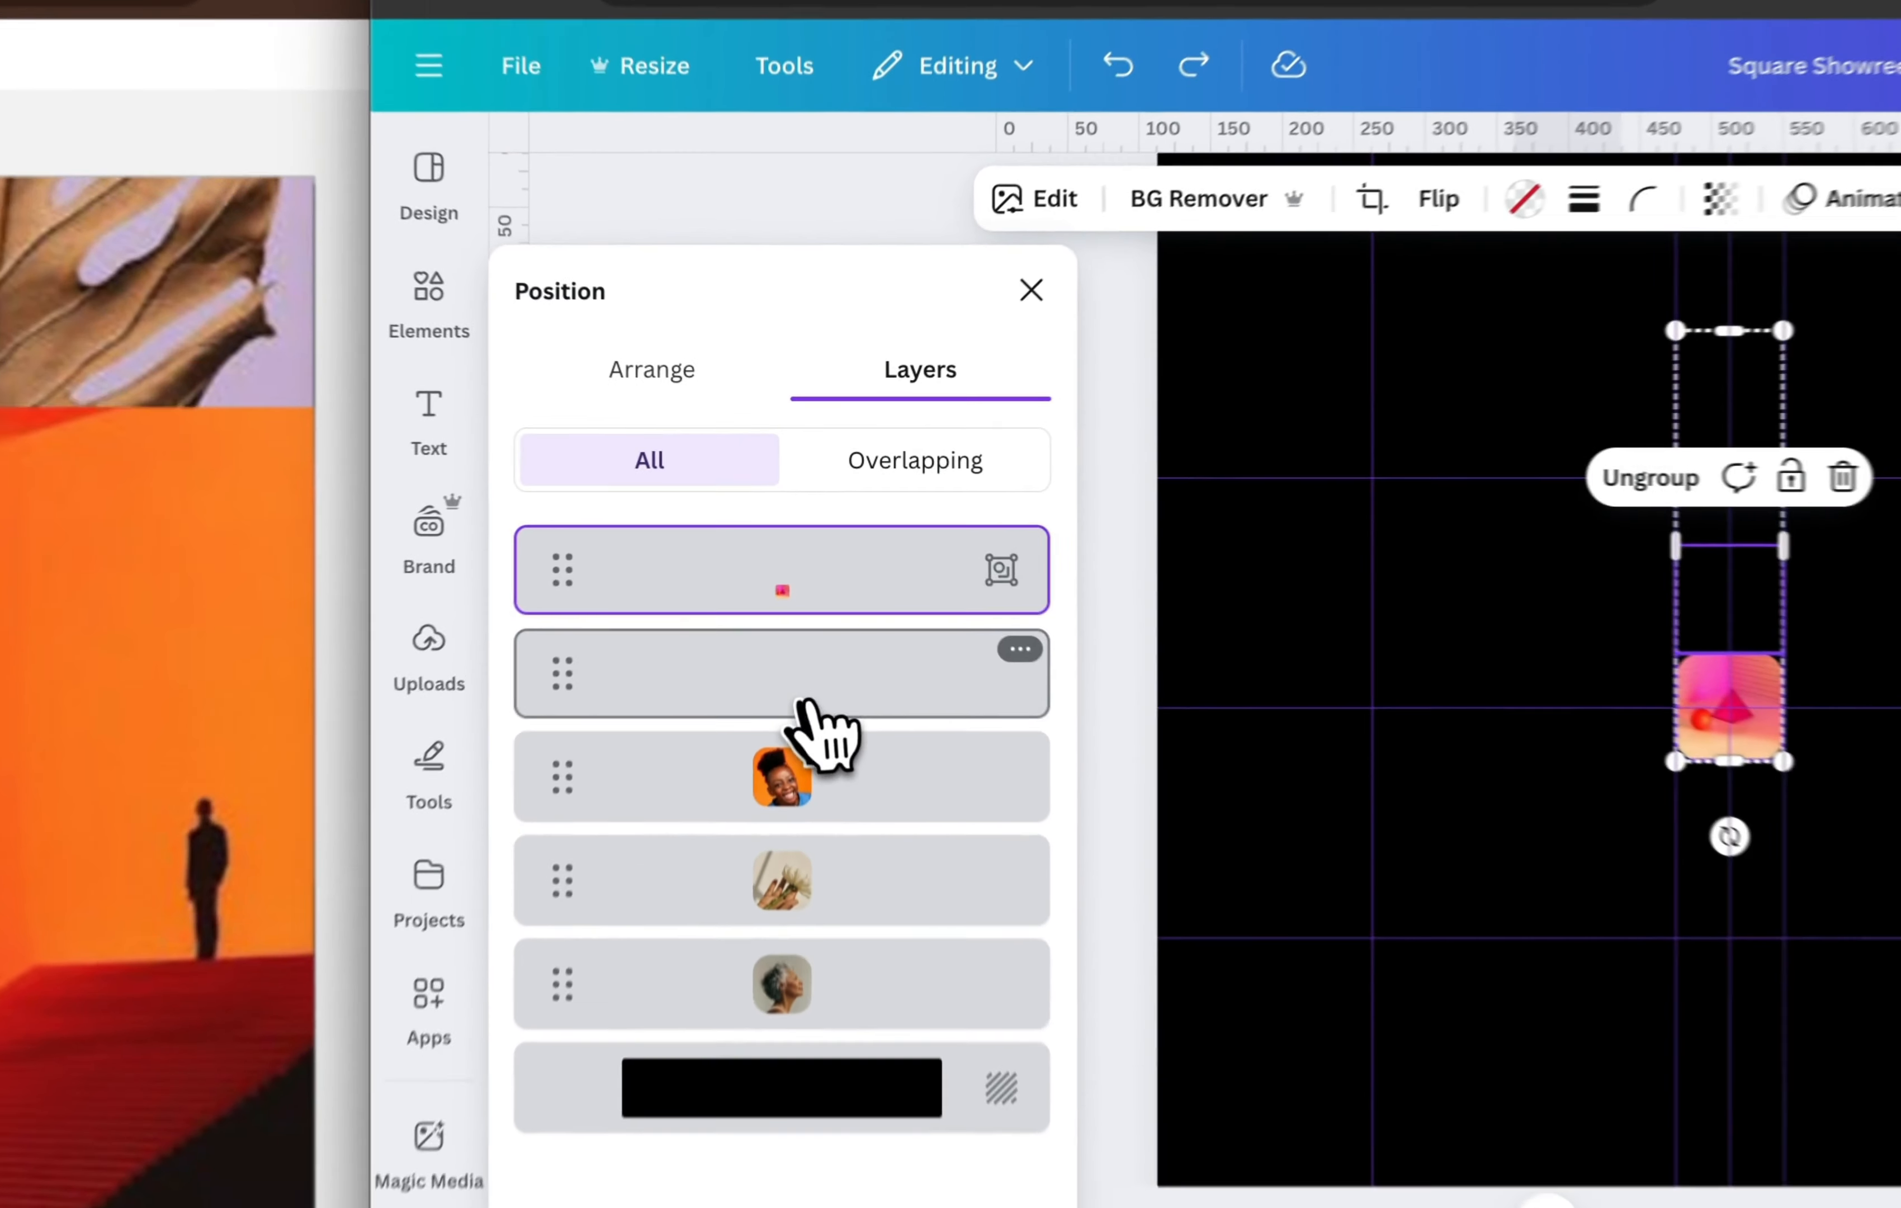
click(862, 569)
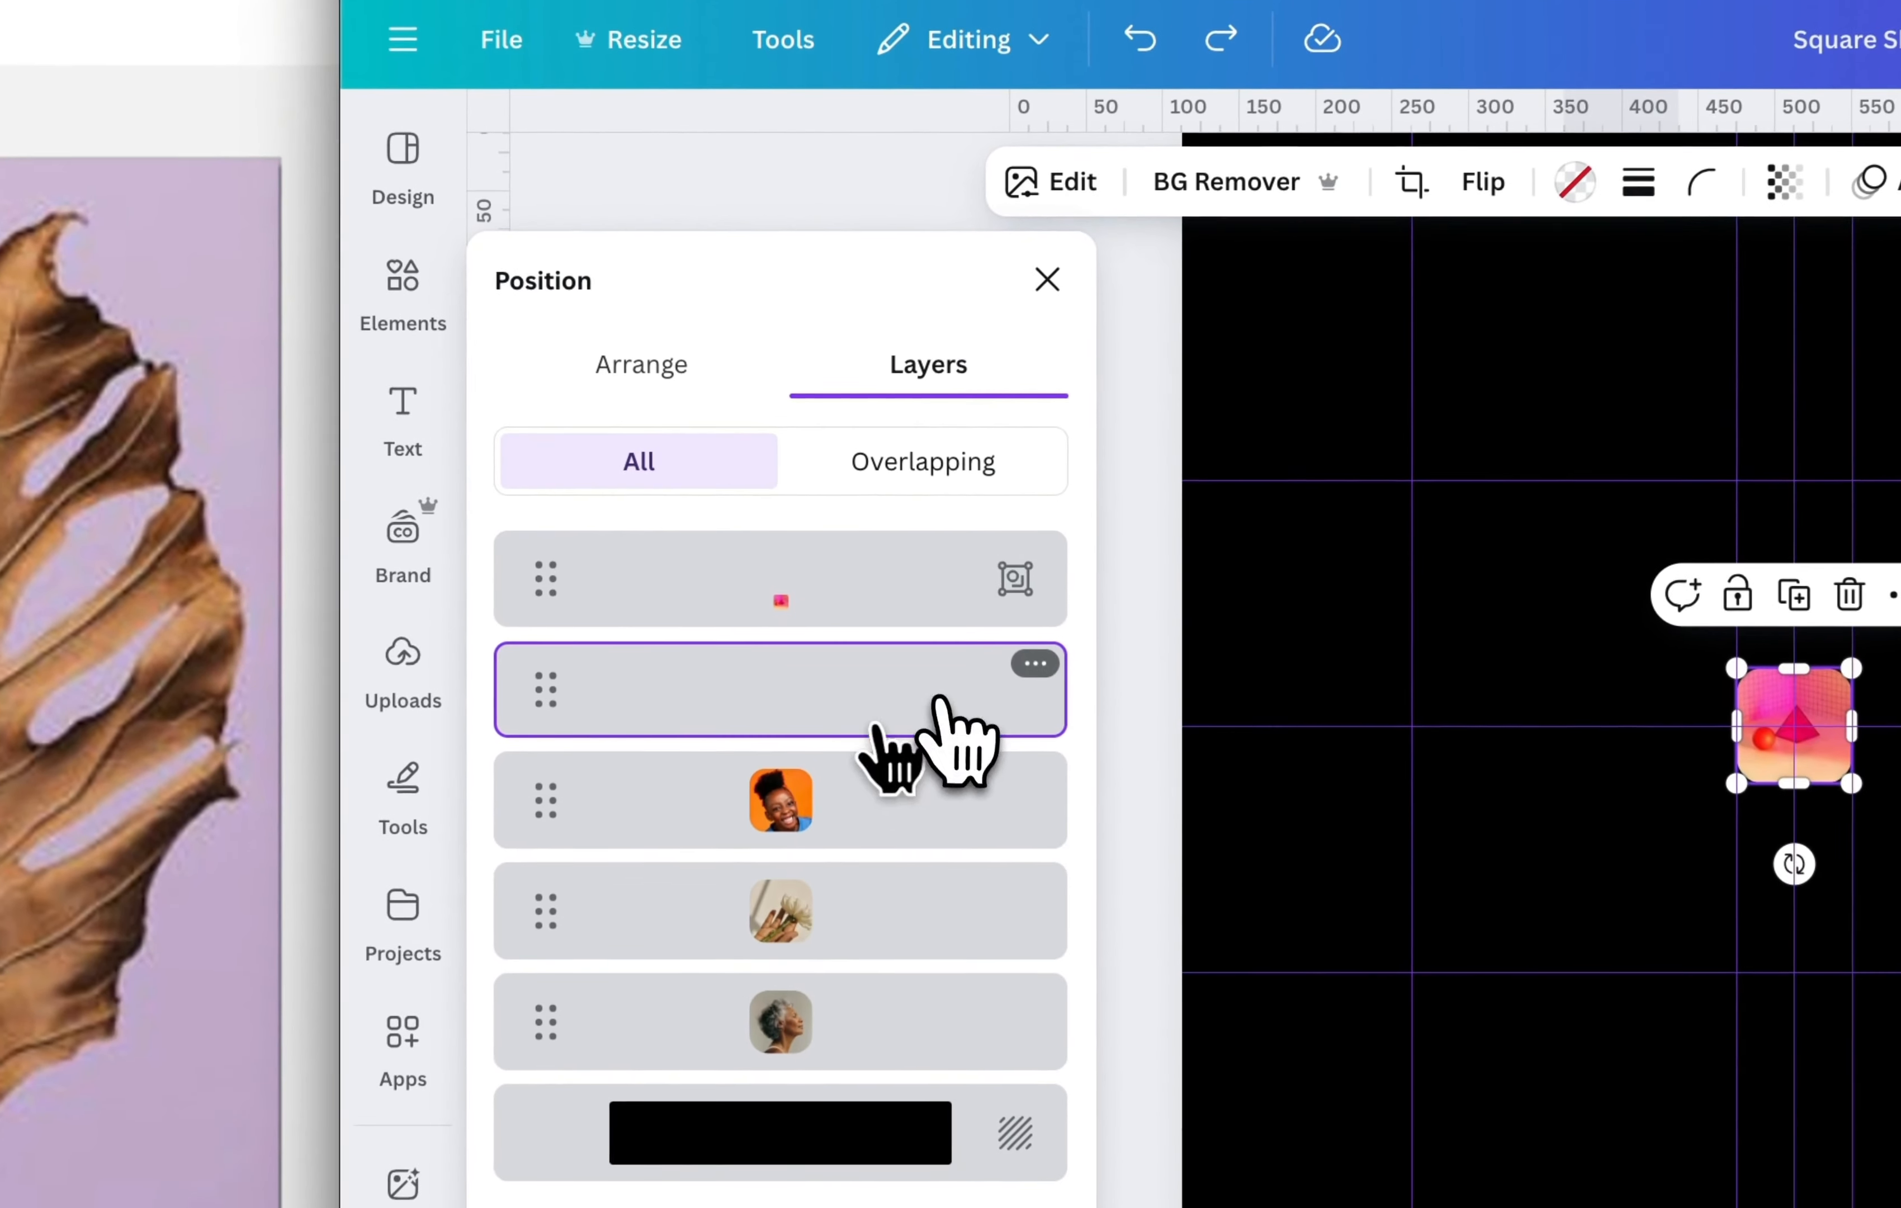
click(868, 598)
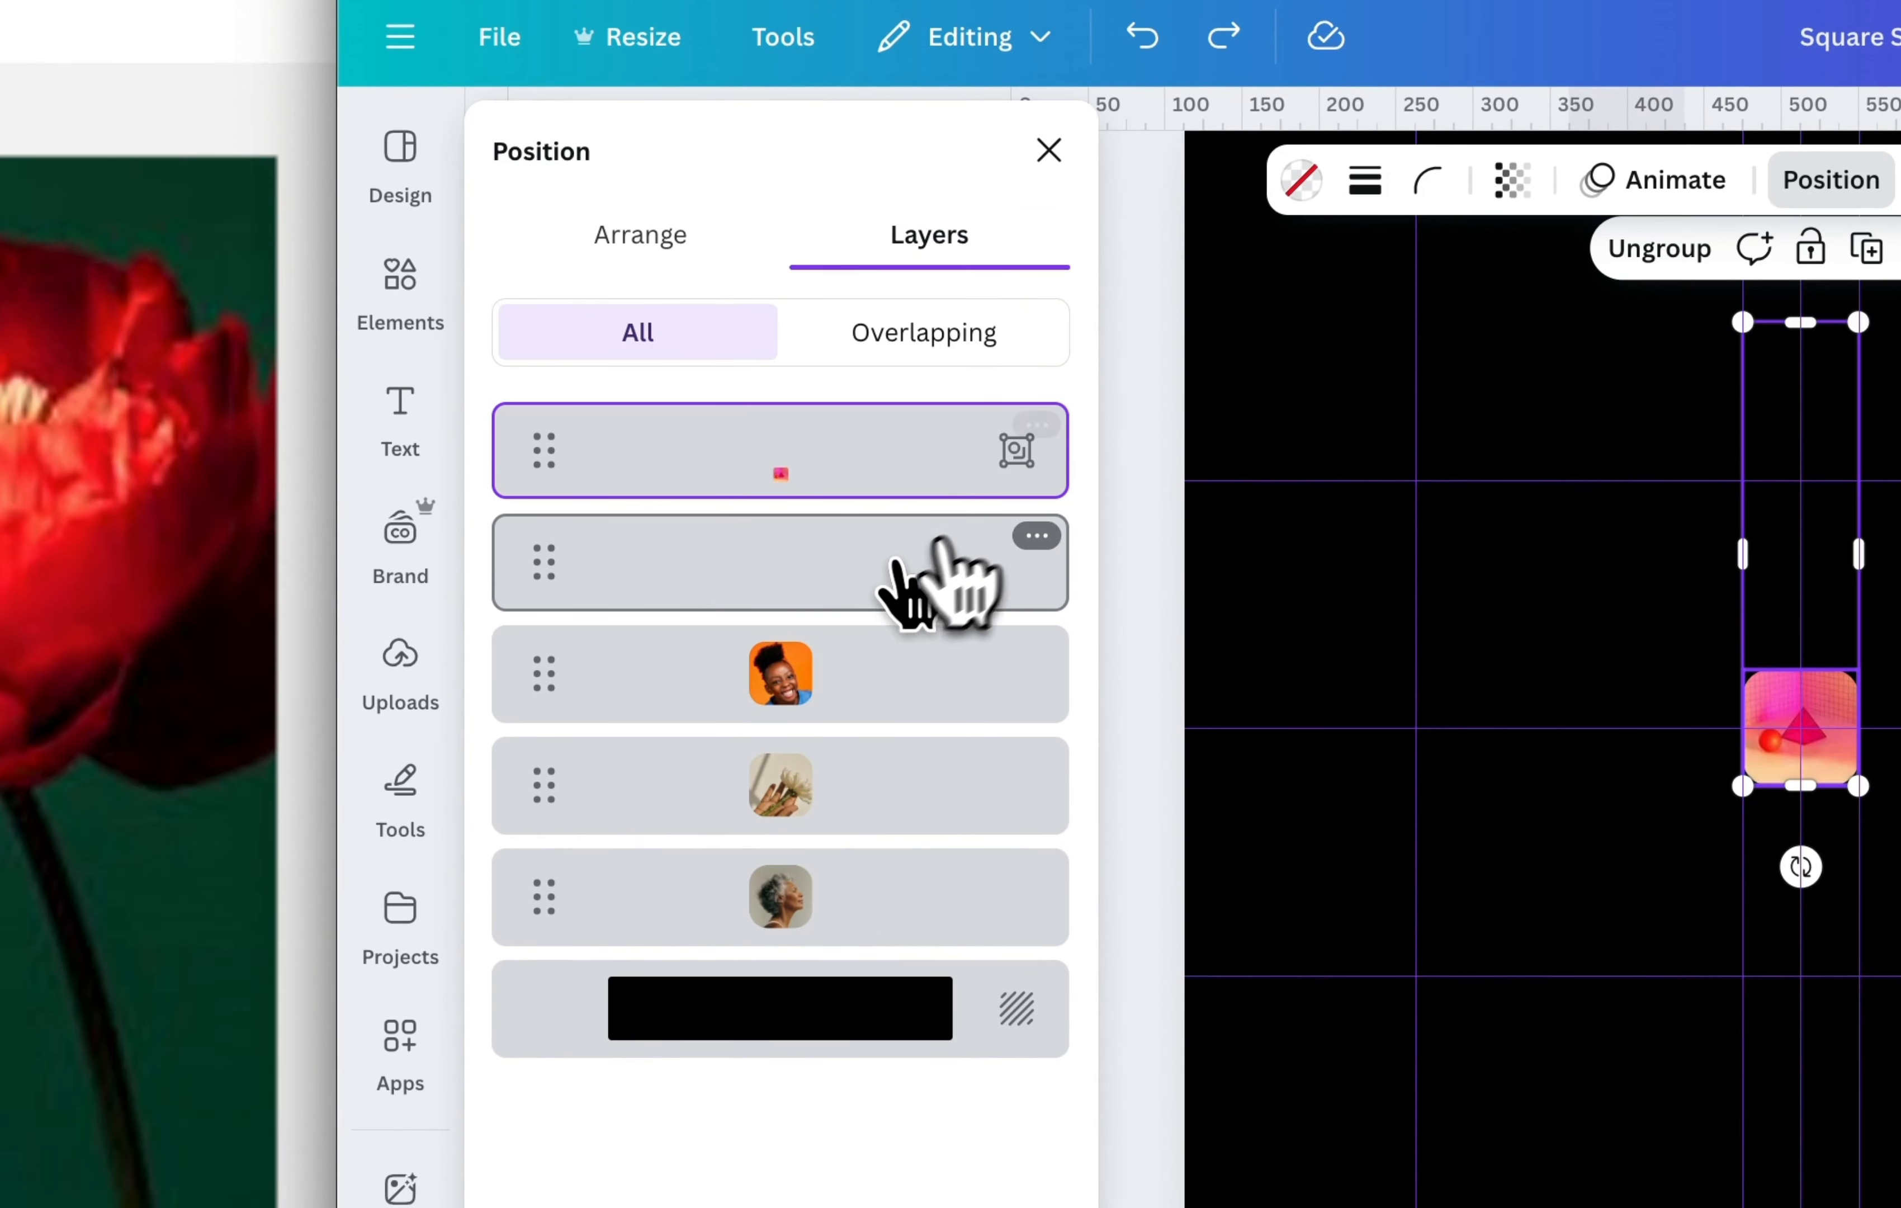
click(874, 570)
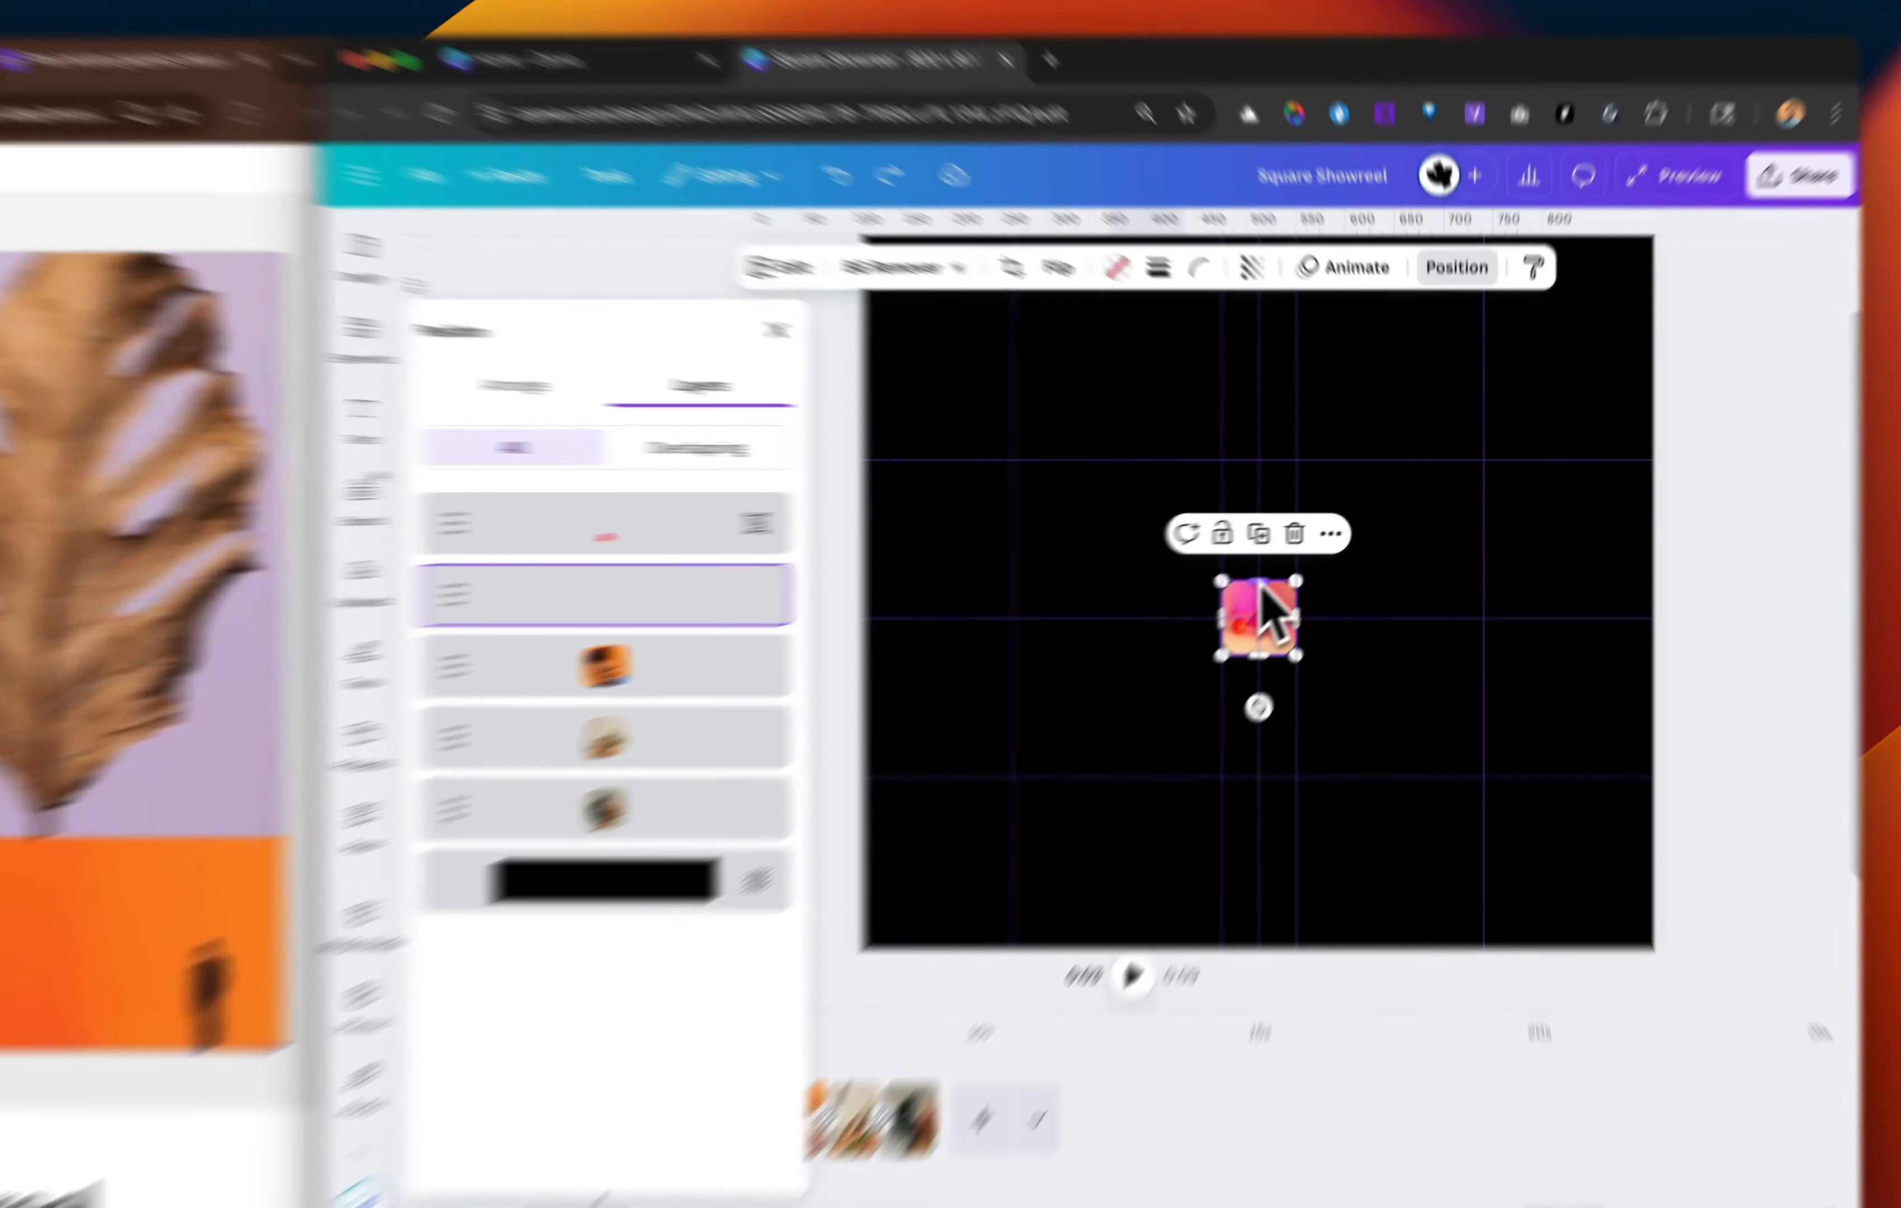
- Try making the hidden woman's profile image in page 2's group visible by raising its transparency value
click(1379, 546)
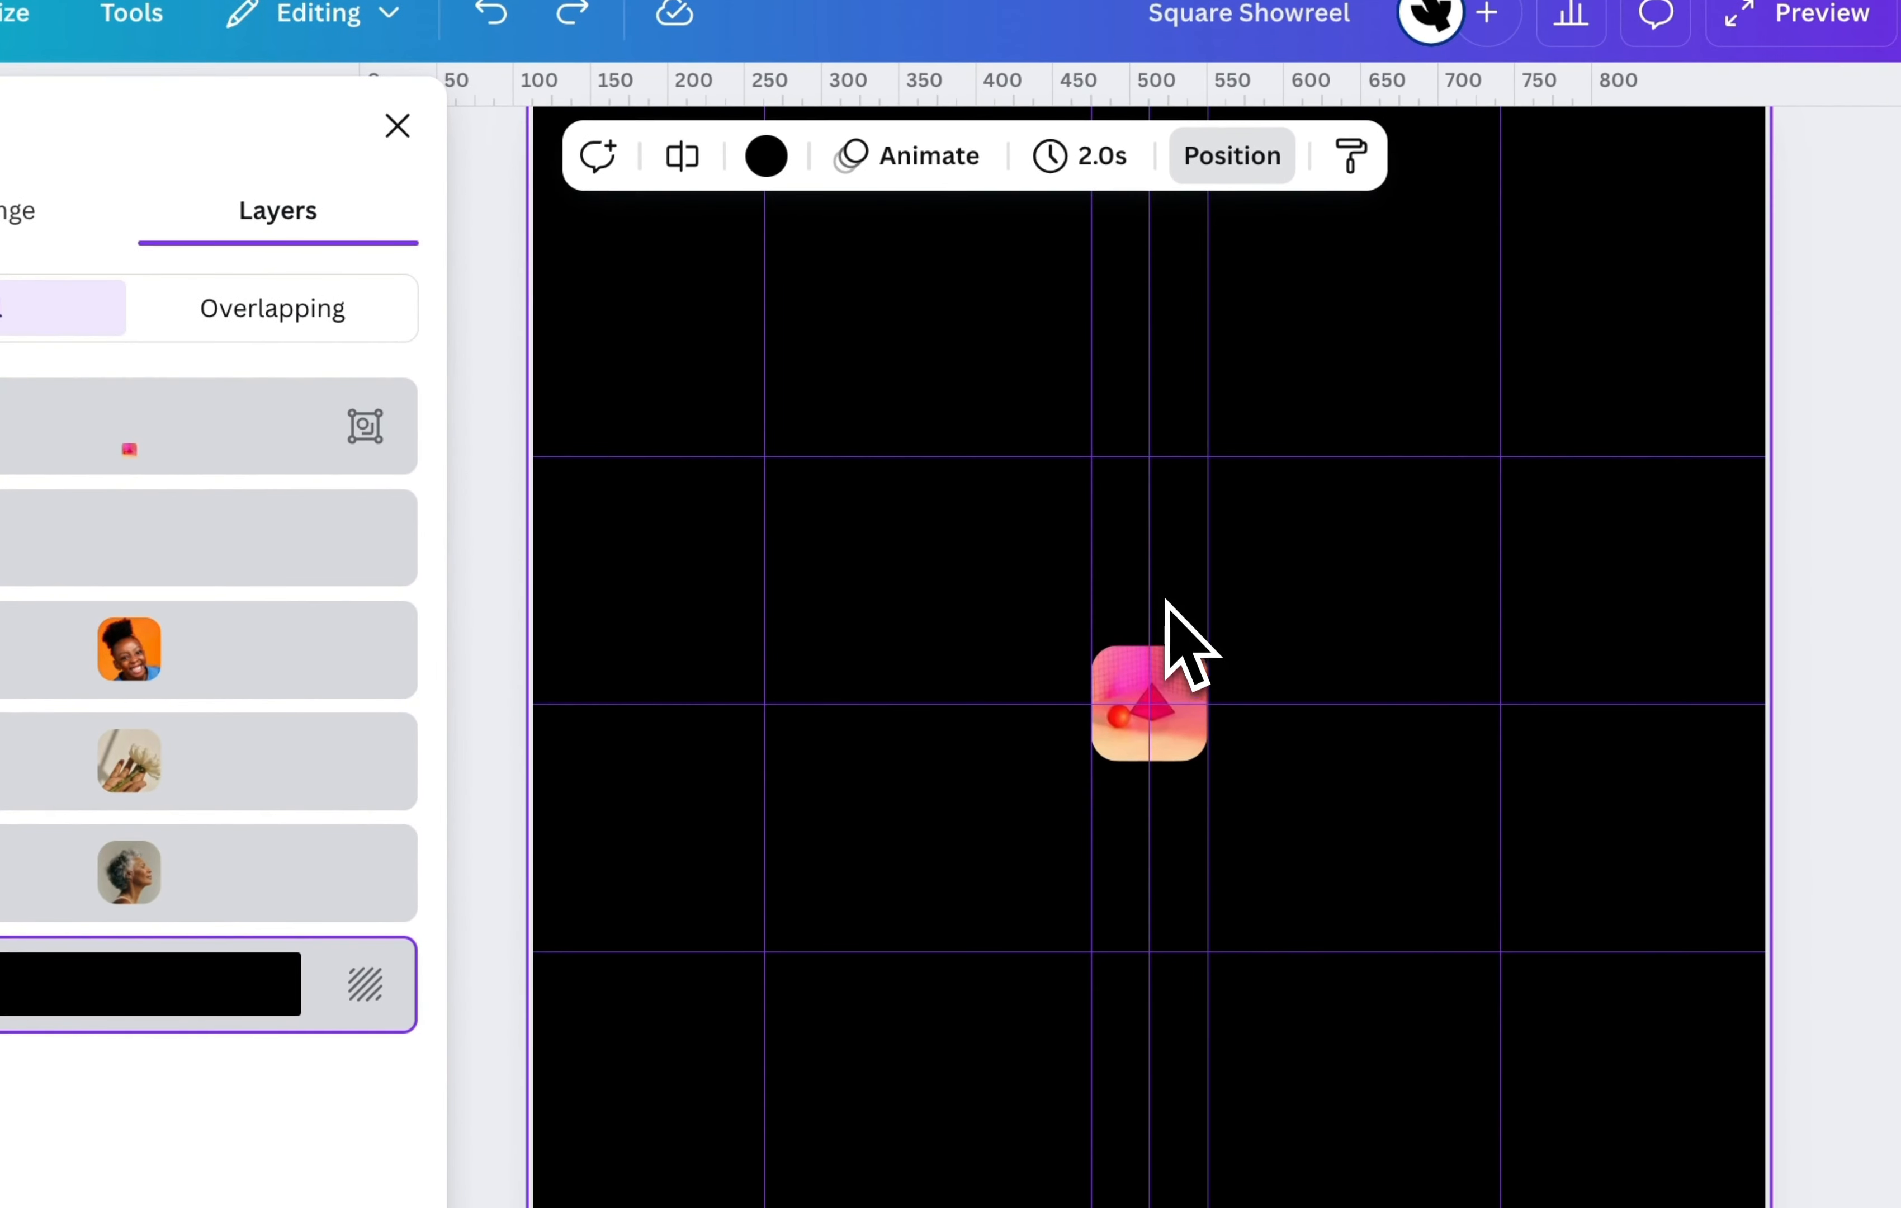
click(1168, 655)
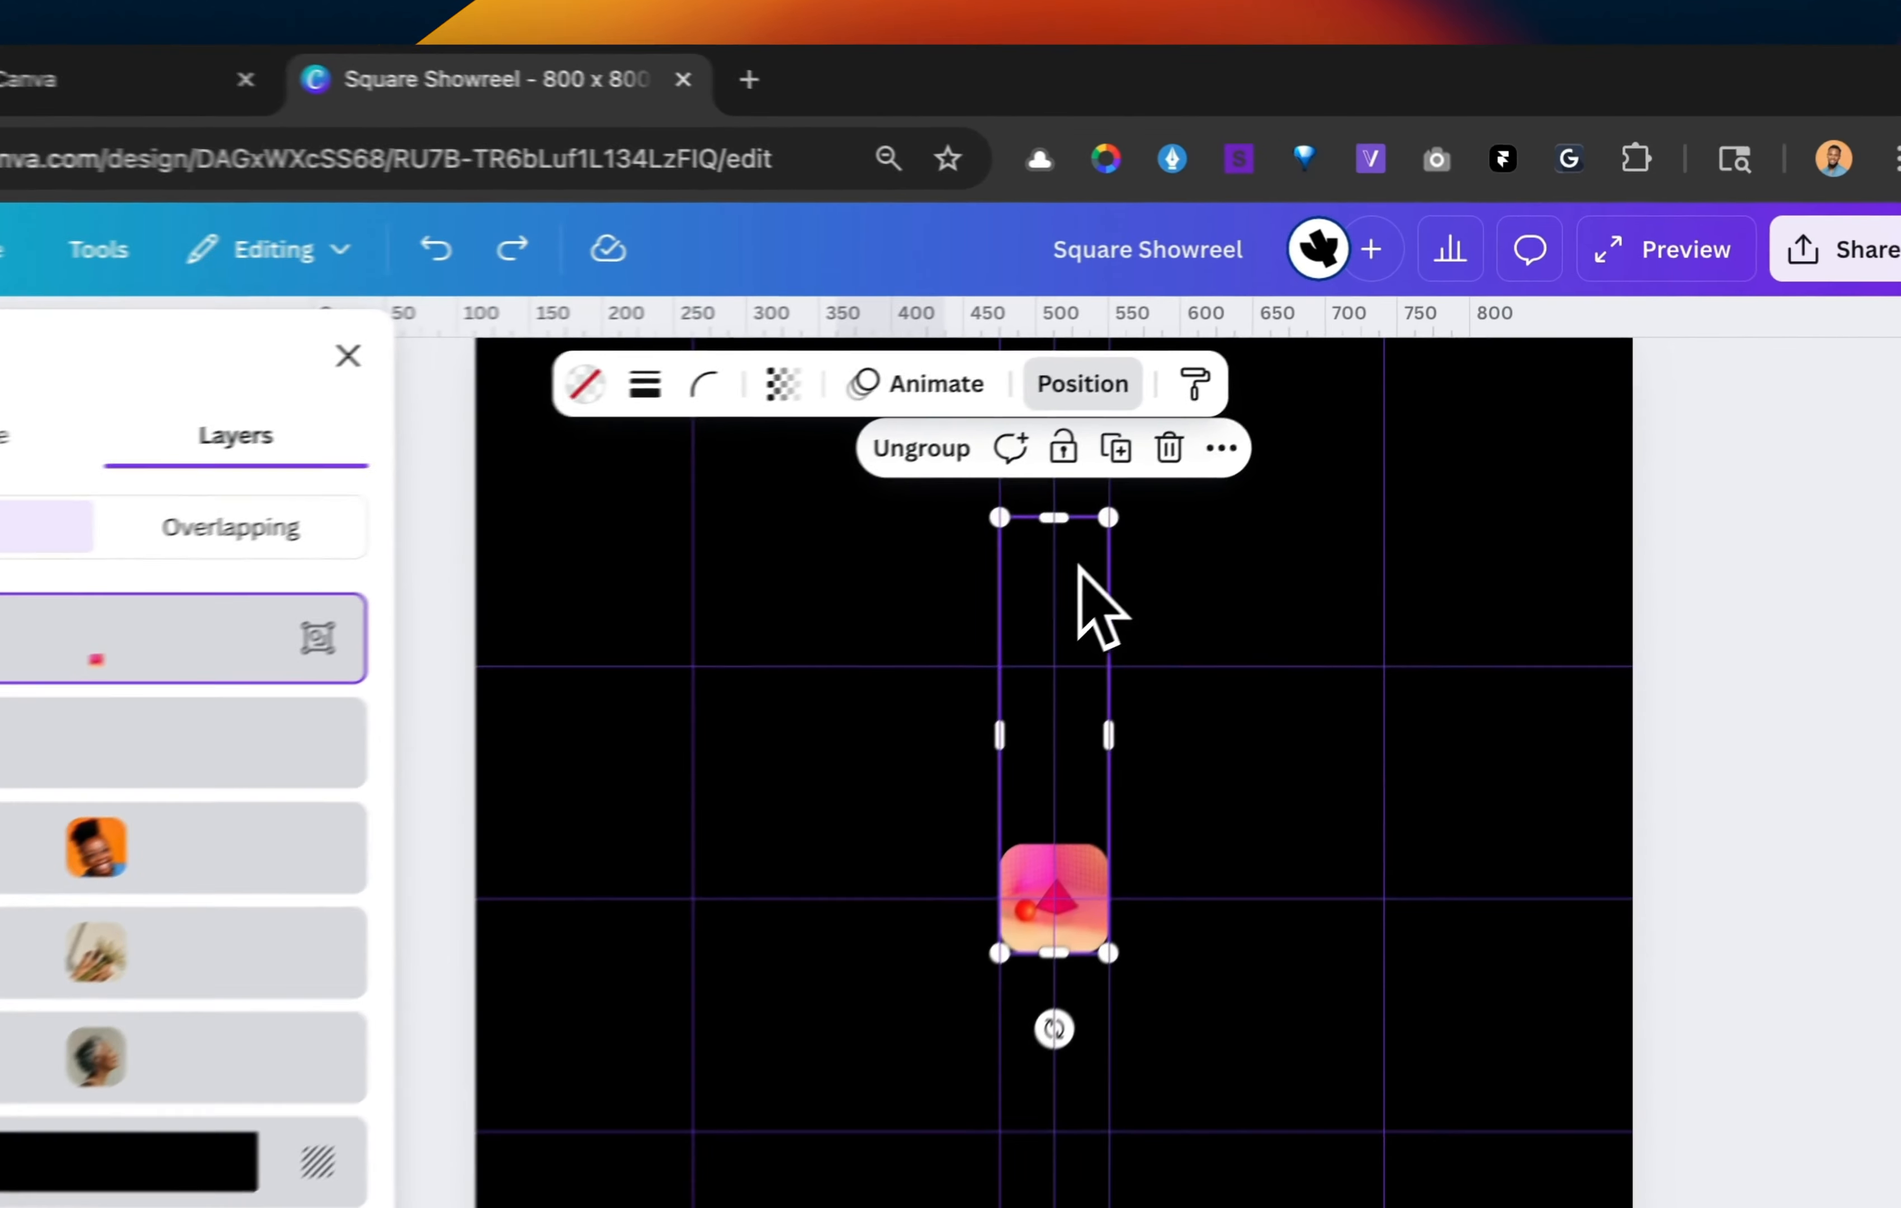
click(1306, 411)
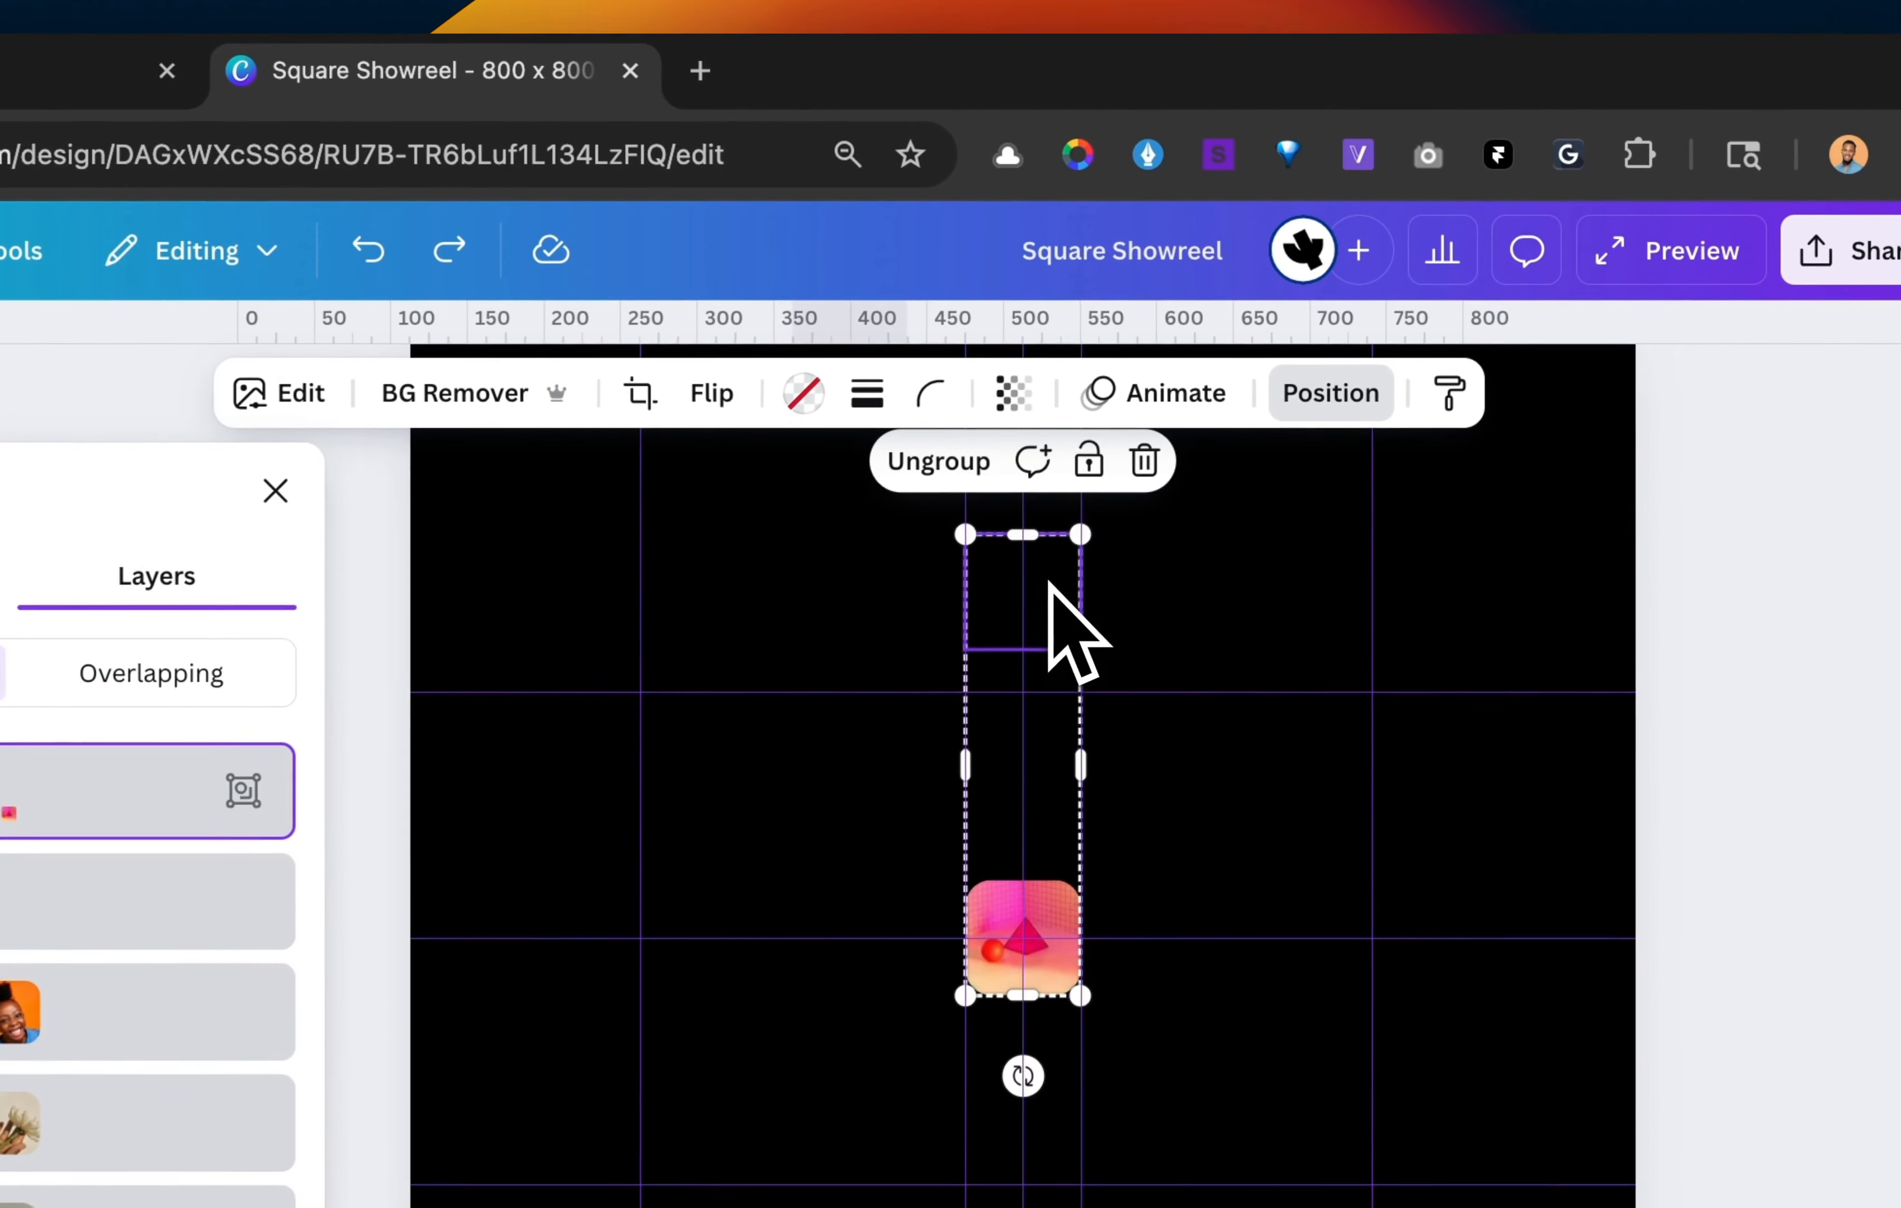
click(1287, 313)
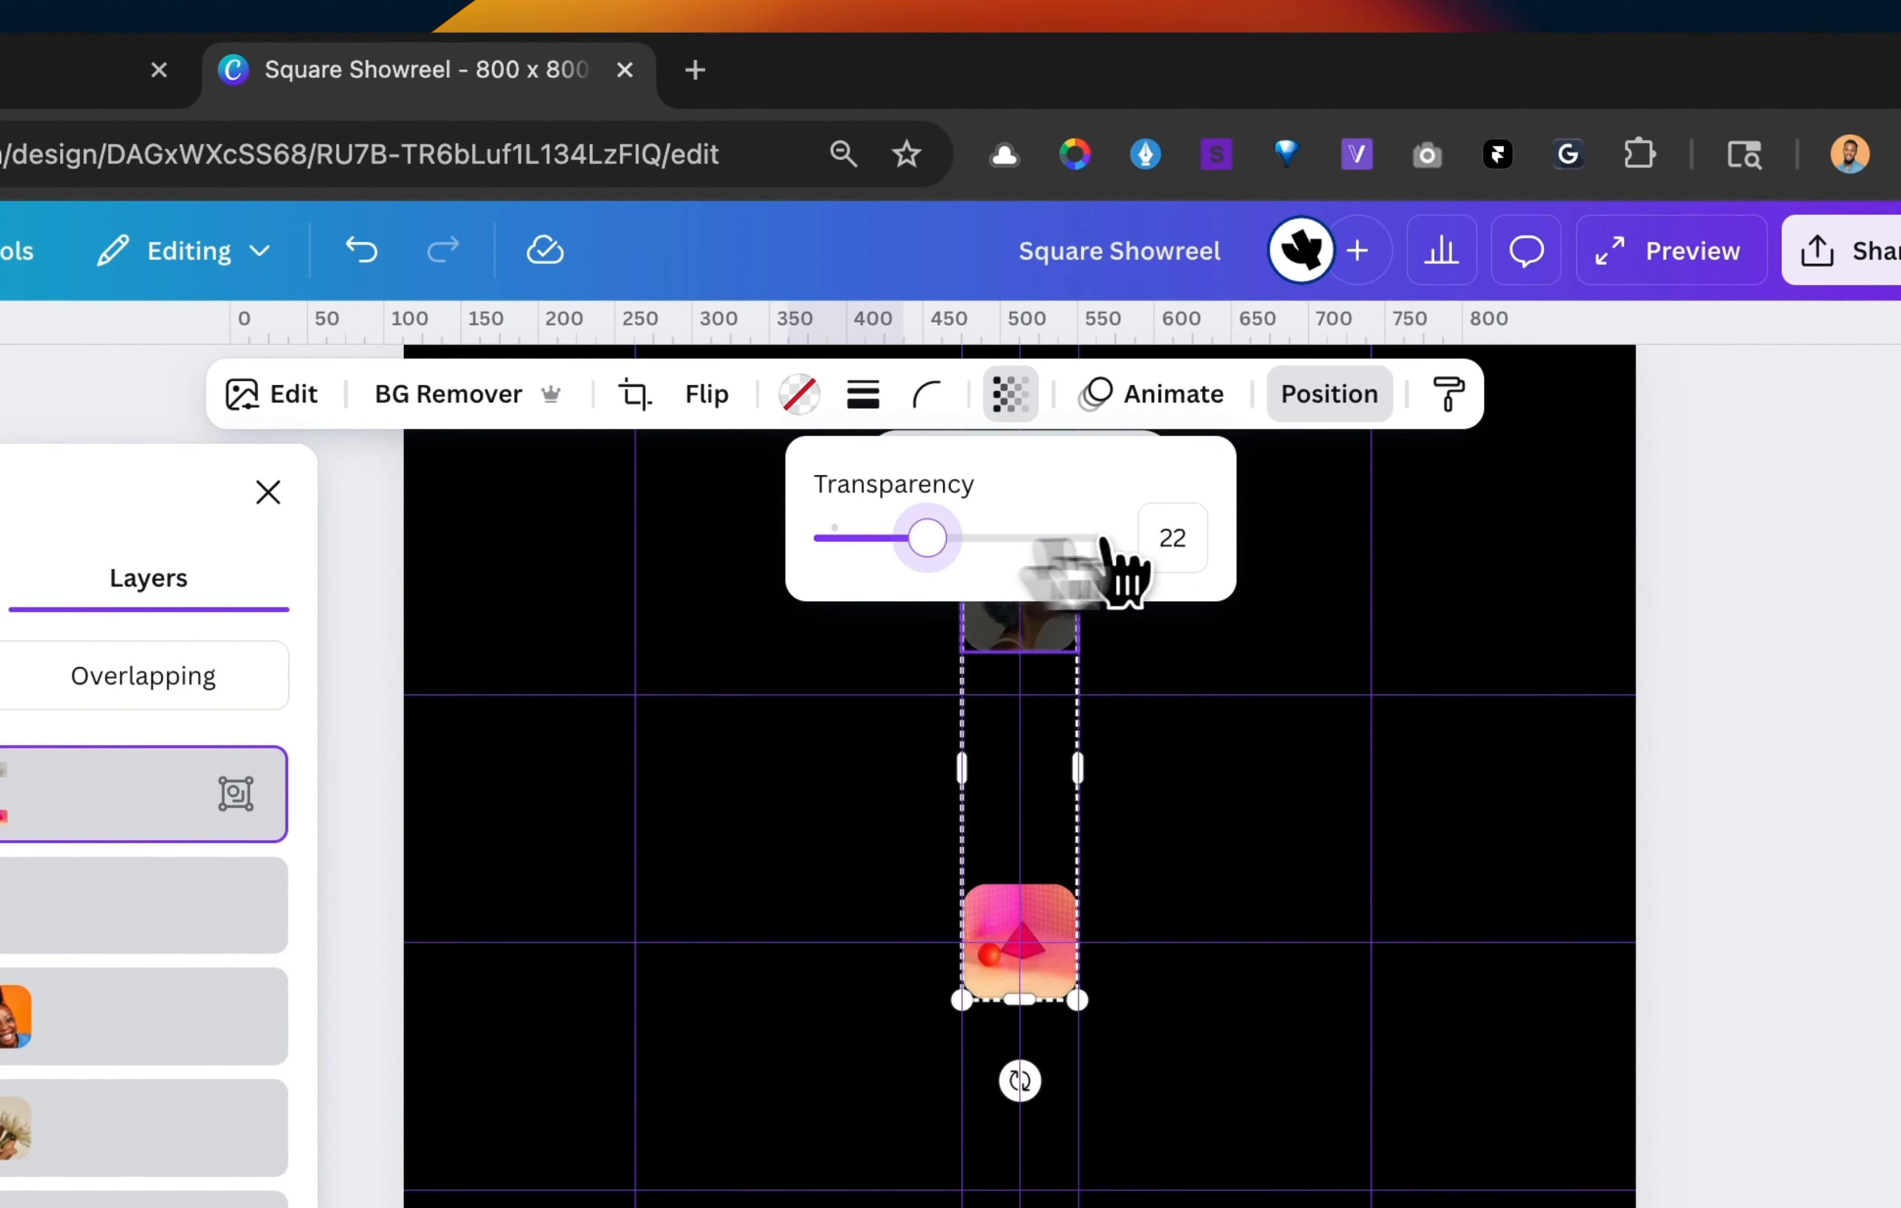
click(1081, 639)
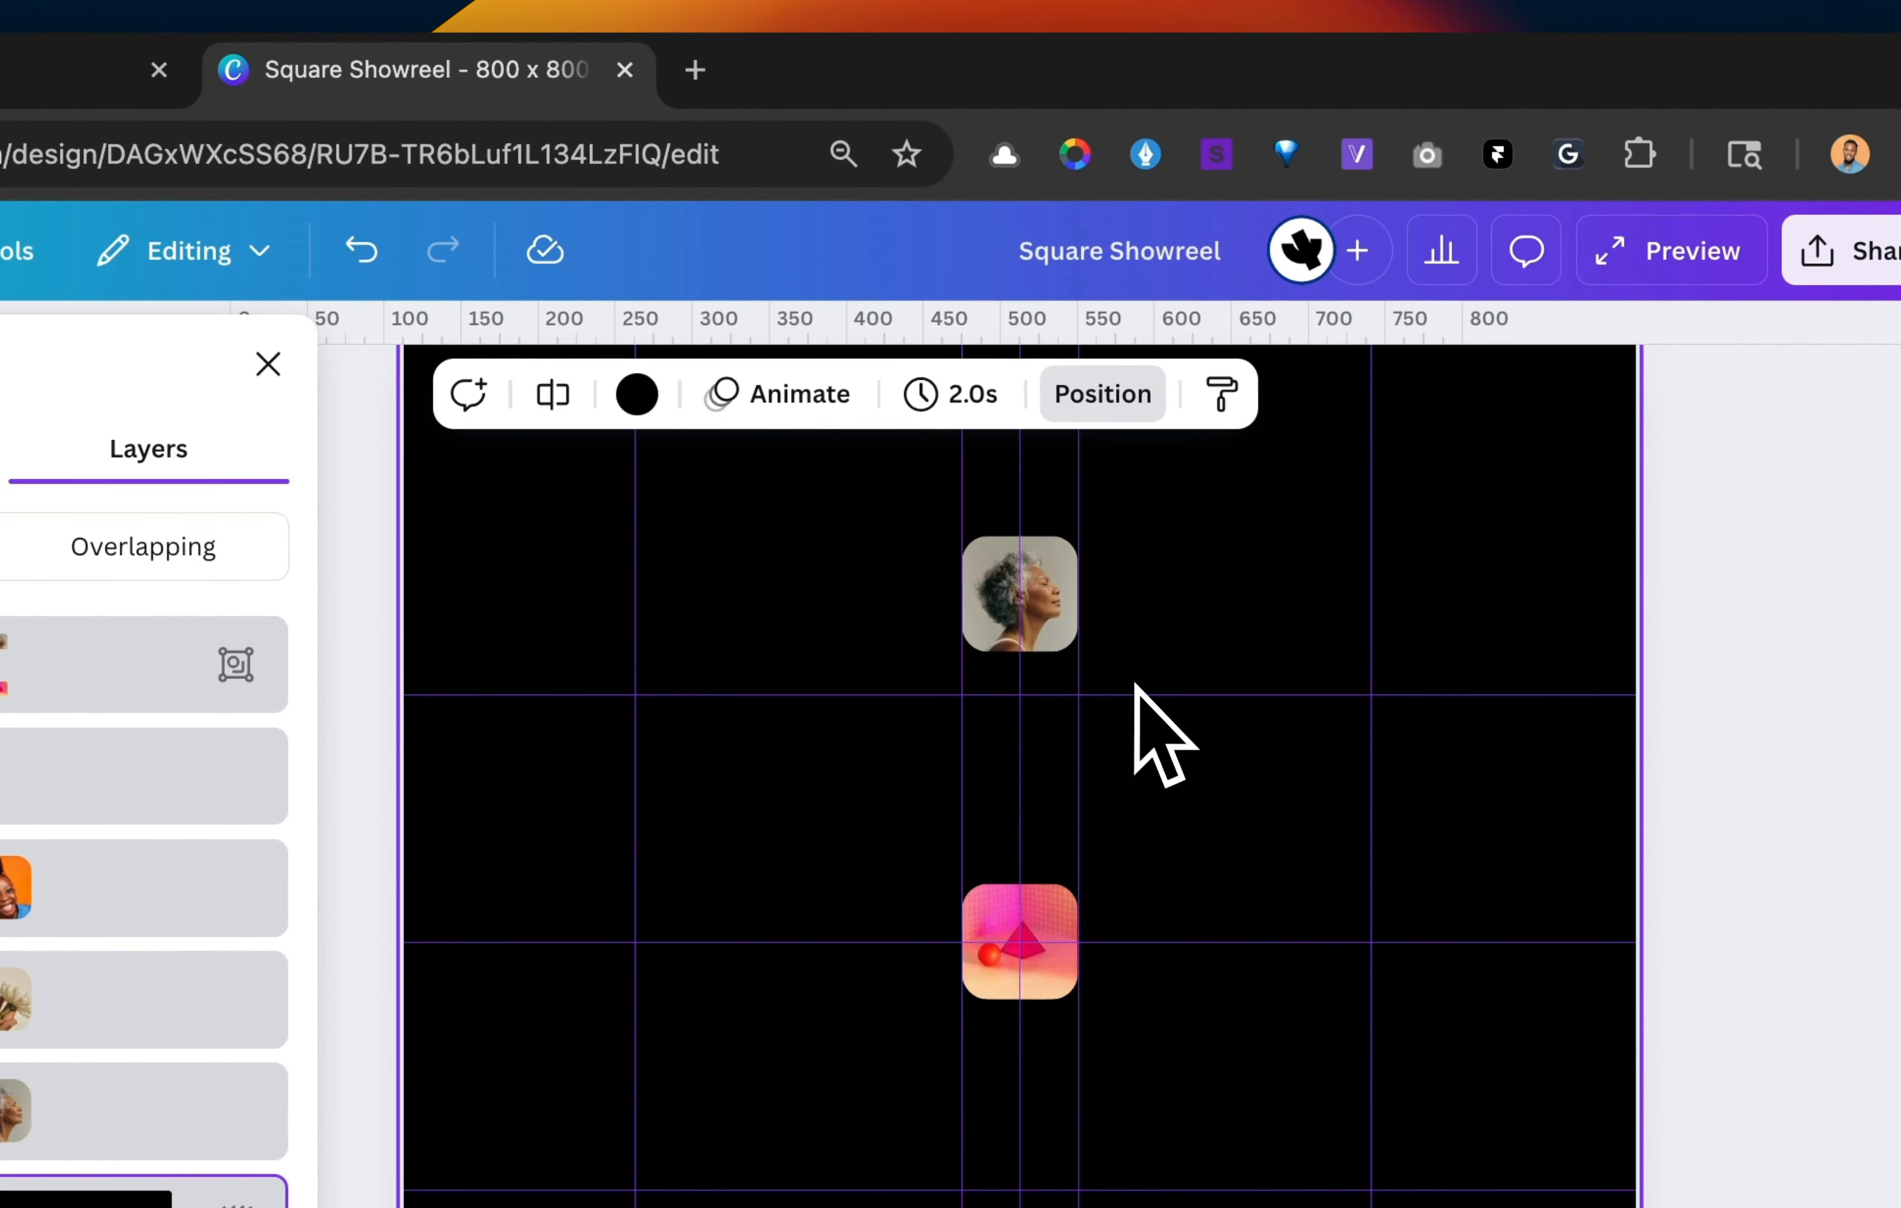
click(1011, 611)
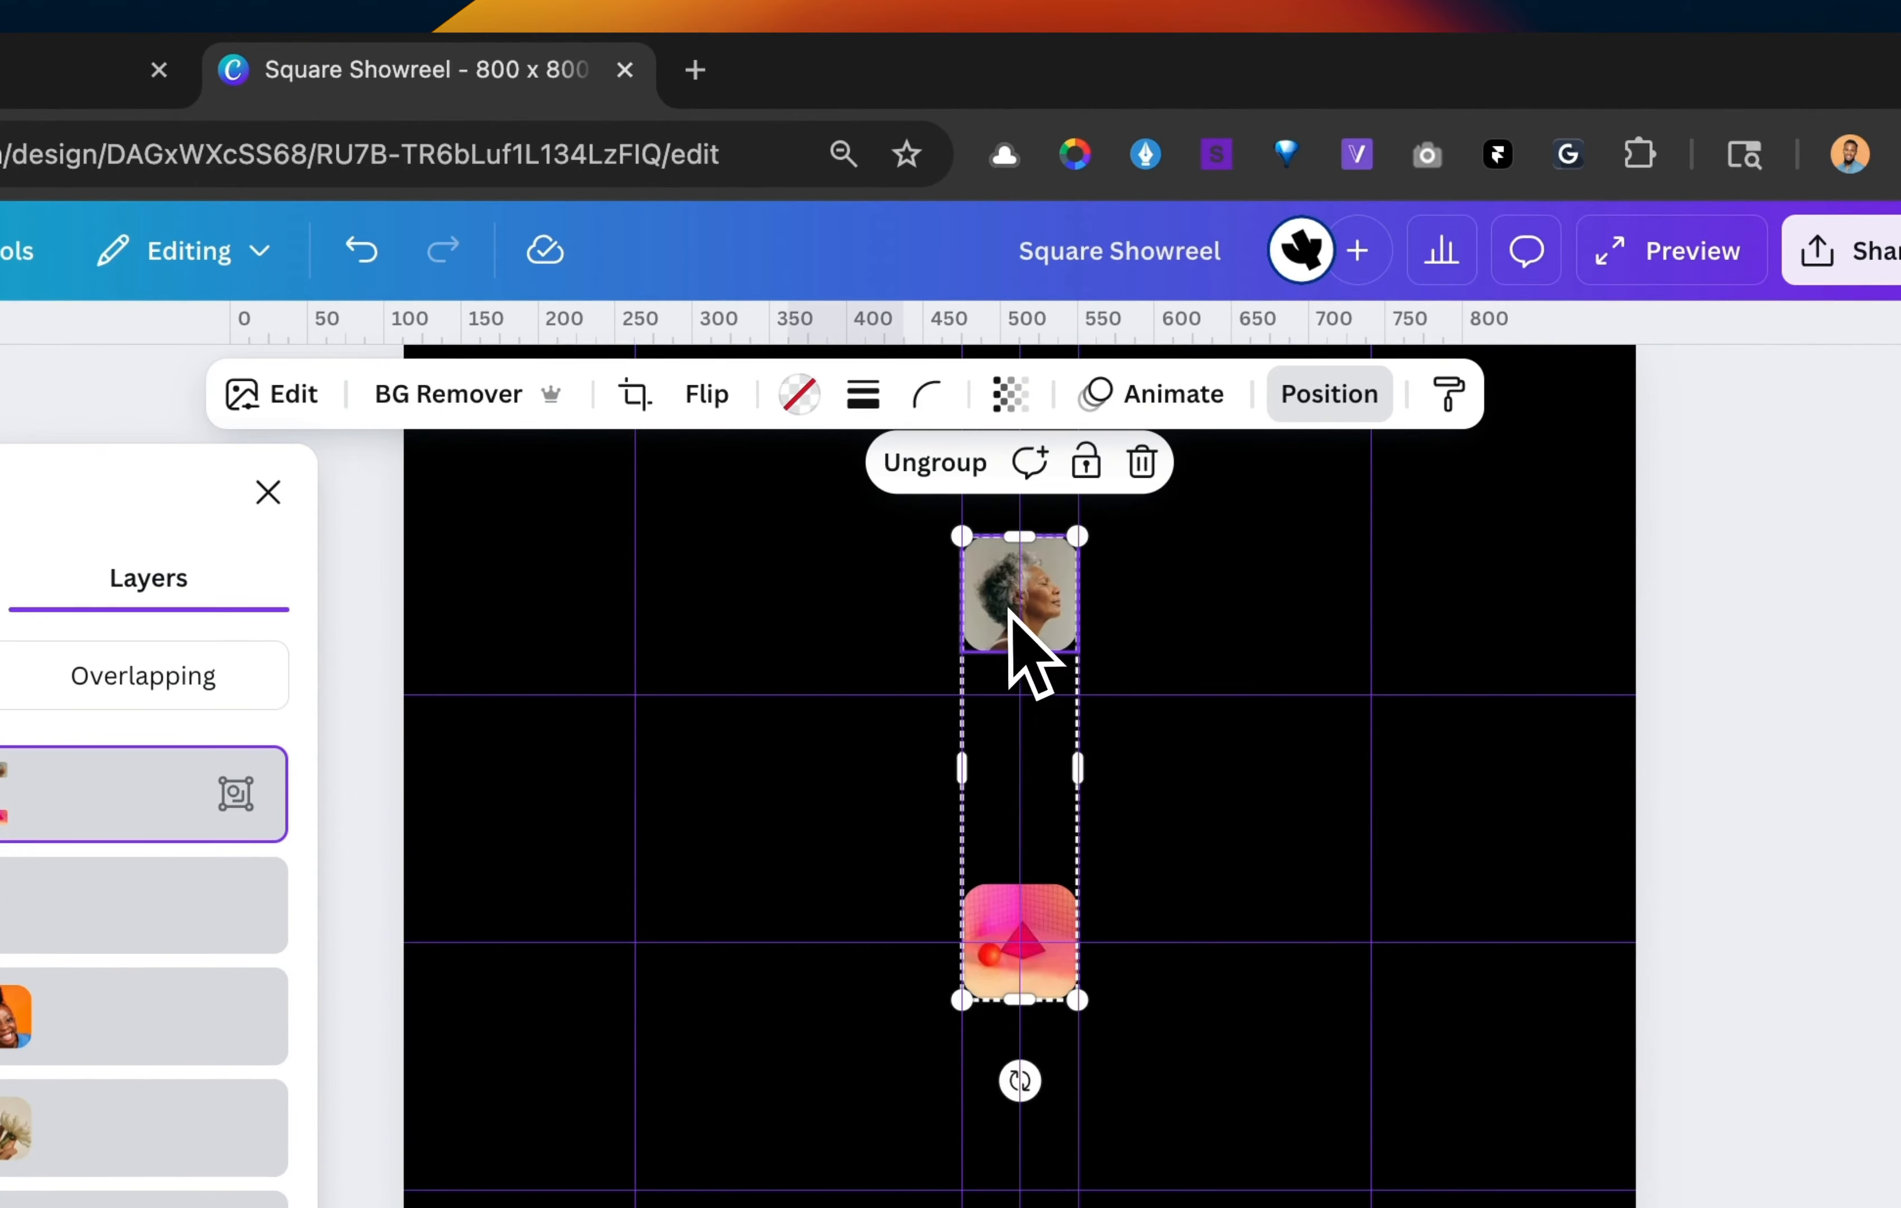
click(1118, 639)
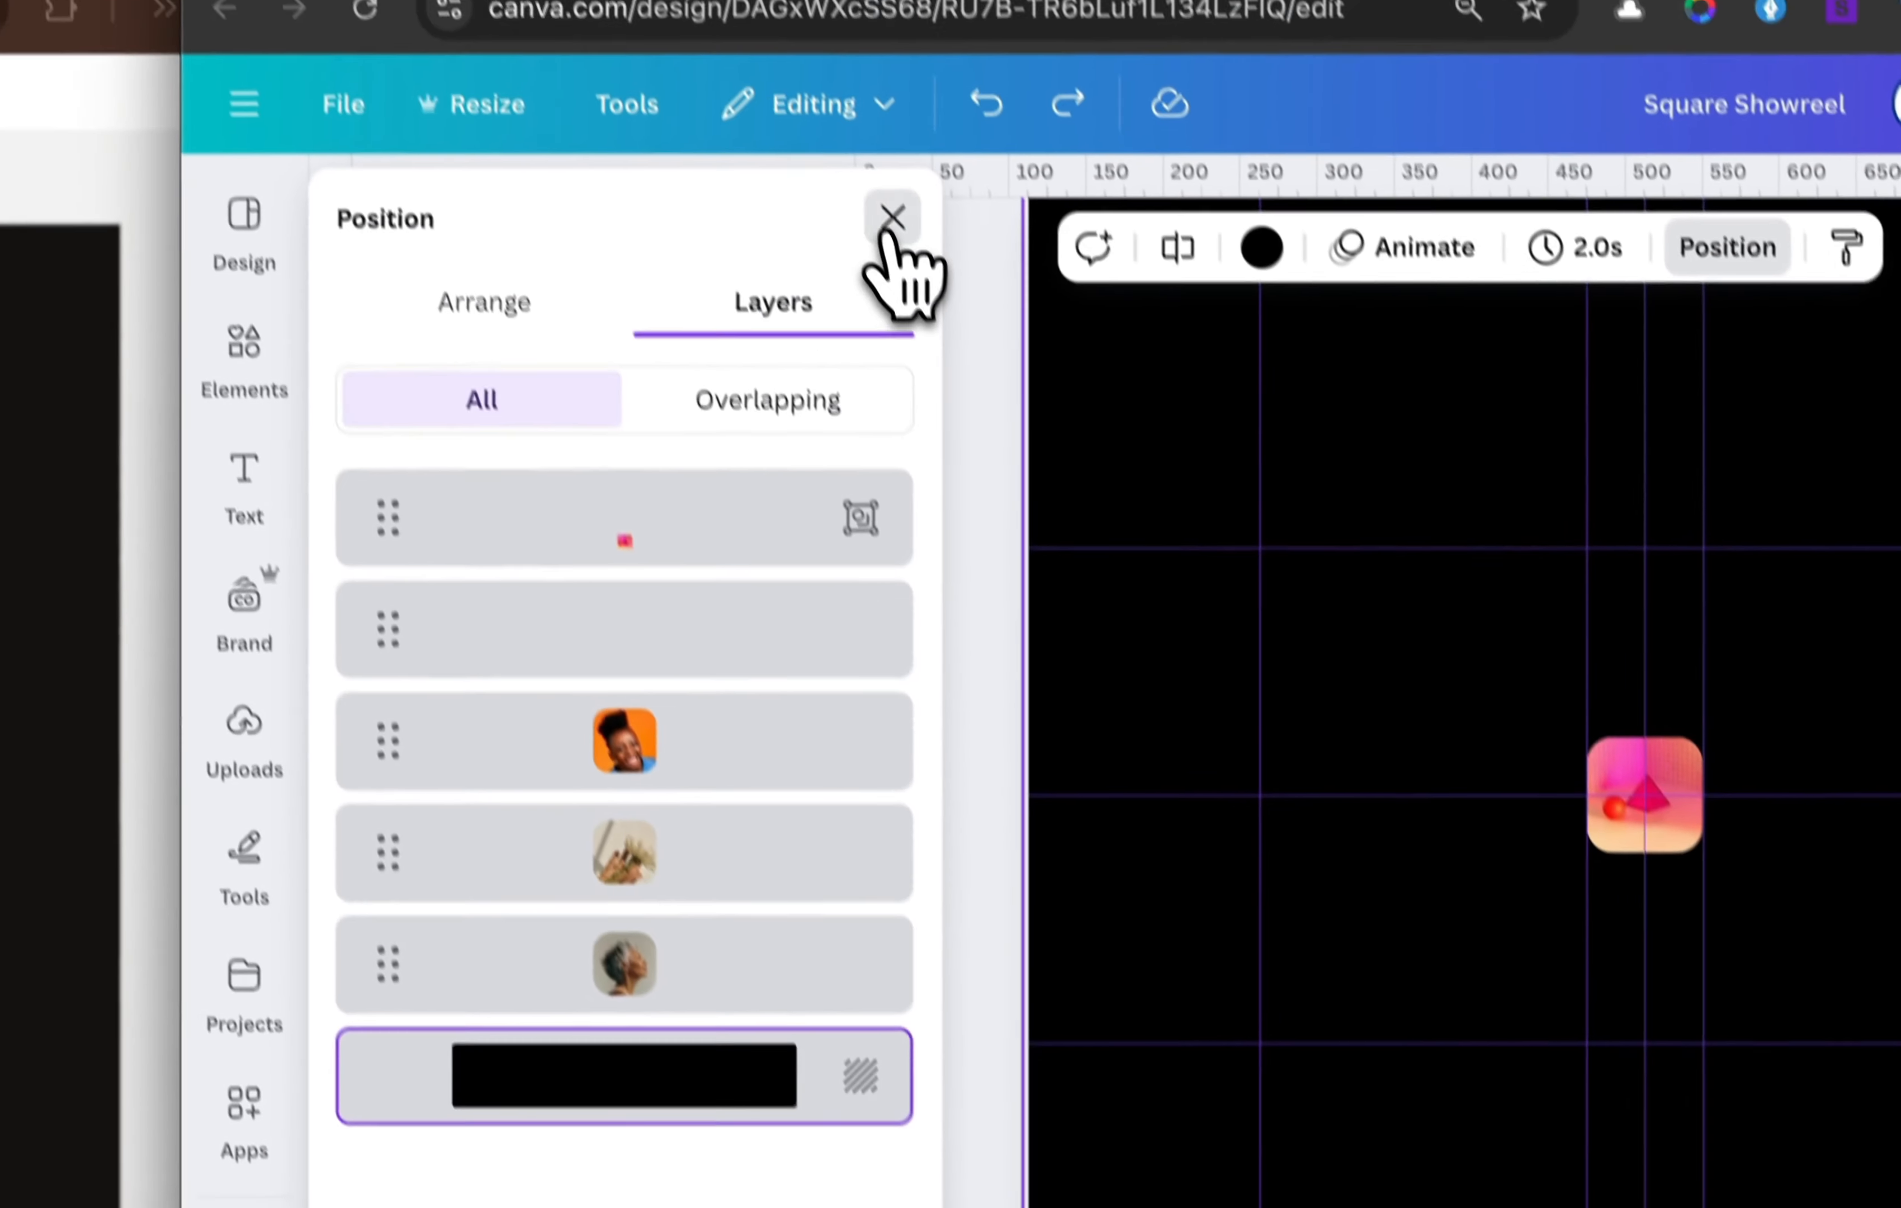
- Open page 3 with the full-size pink pyramid photo and show its layers
click(893, 228)
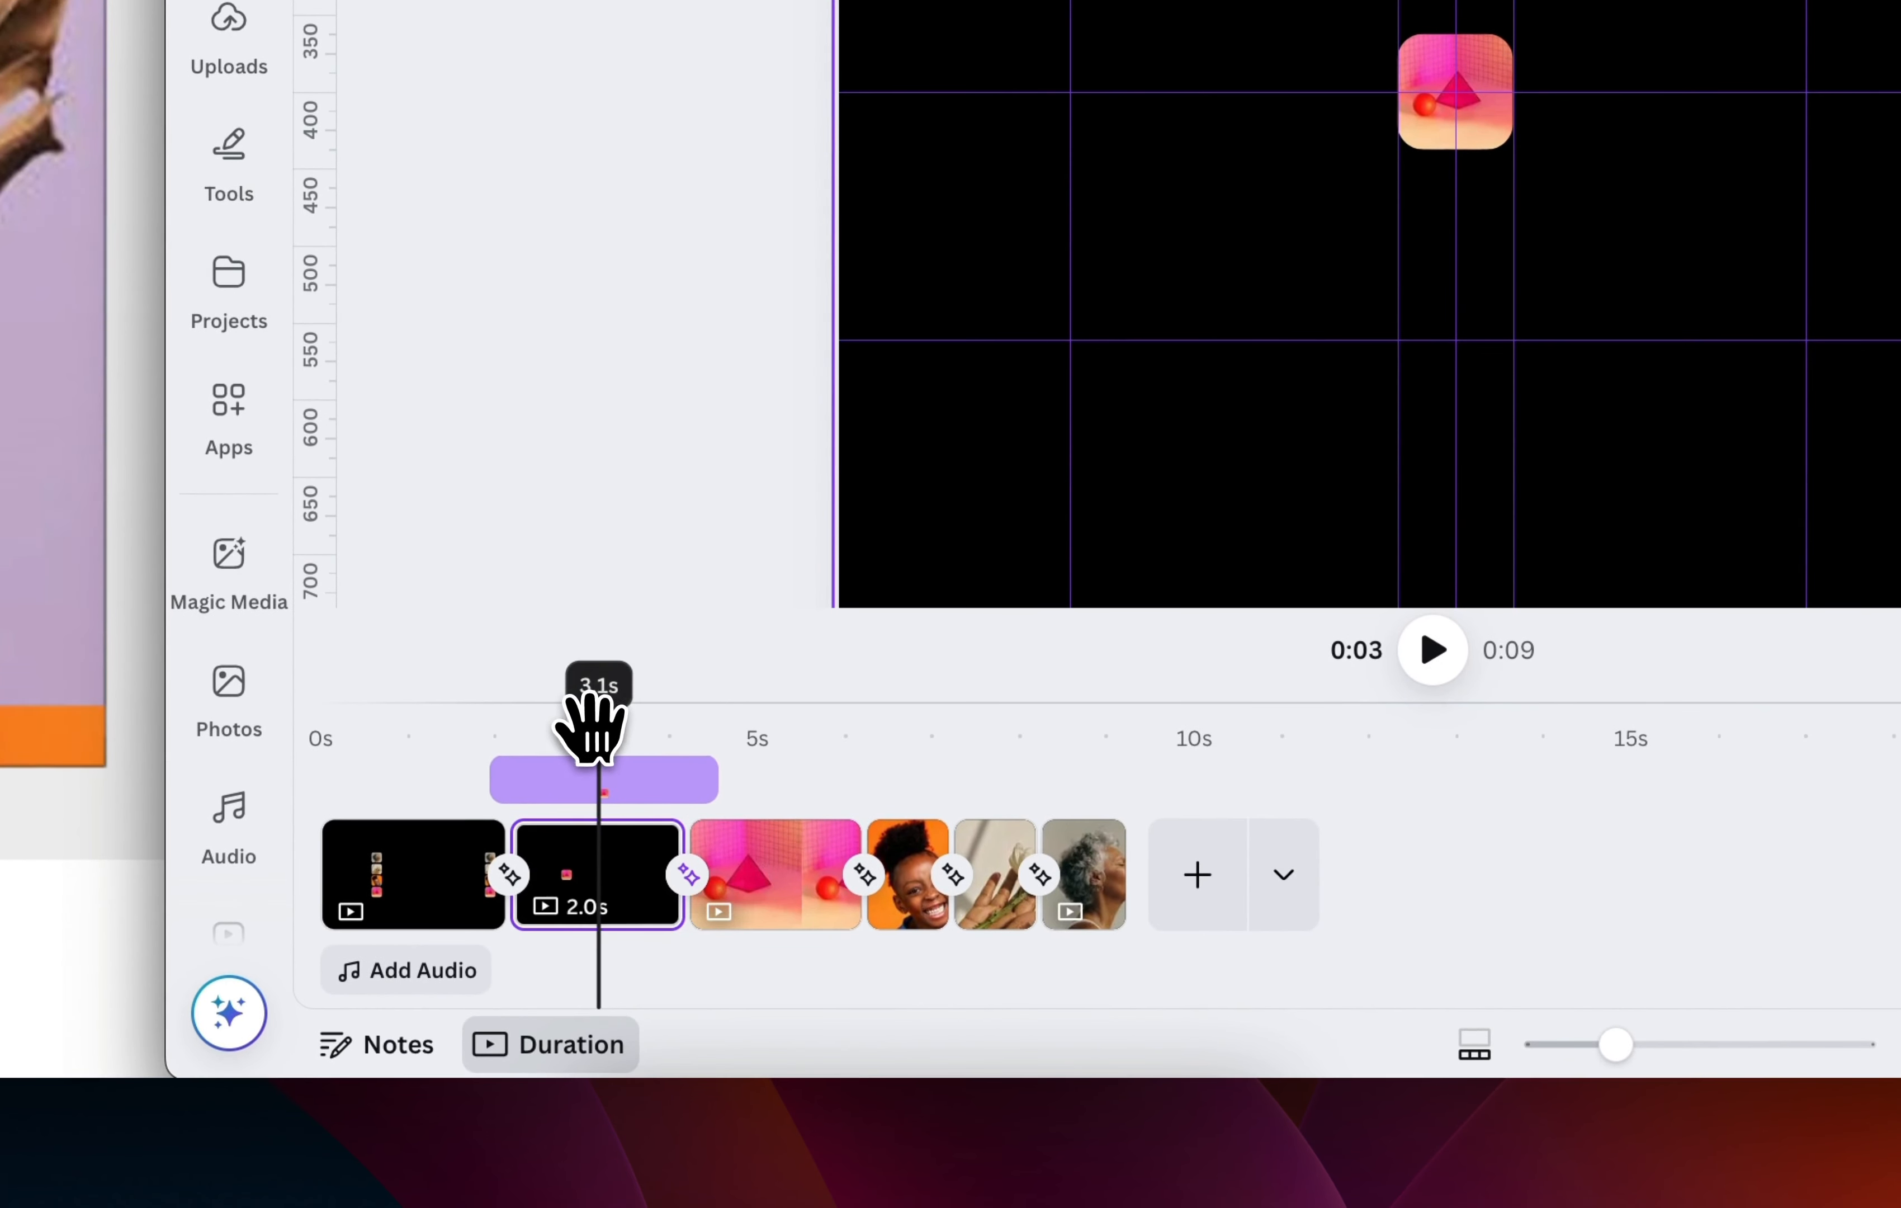
click(795, 883)
click(790, 883)
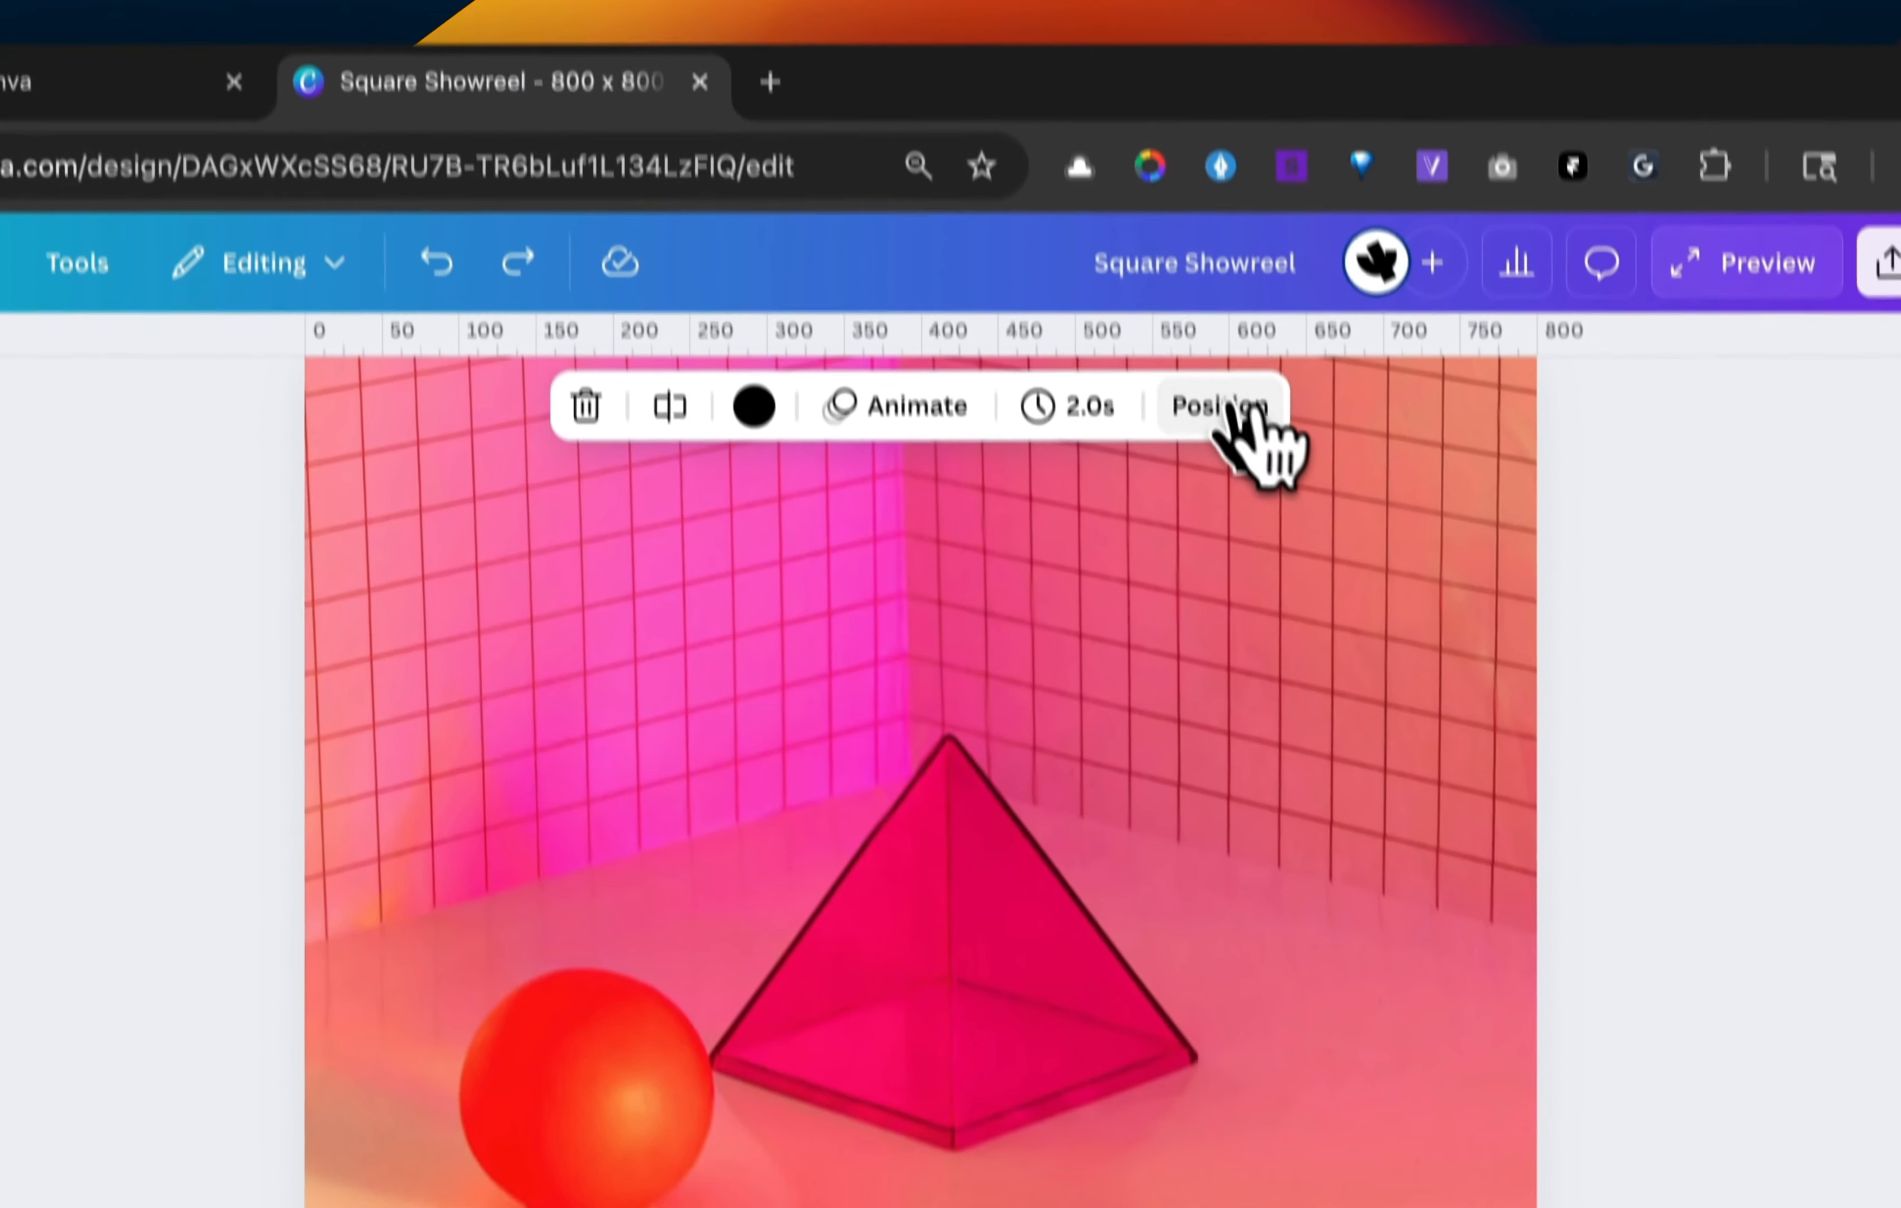
click(1202, 69)
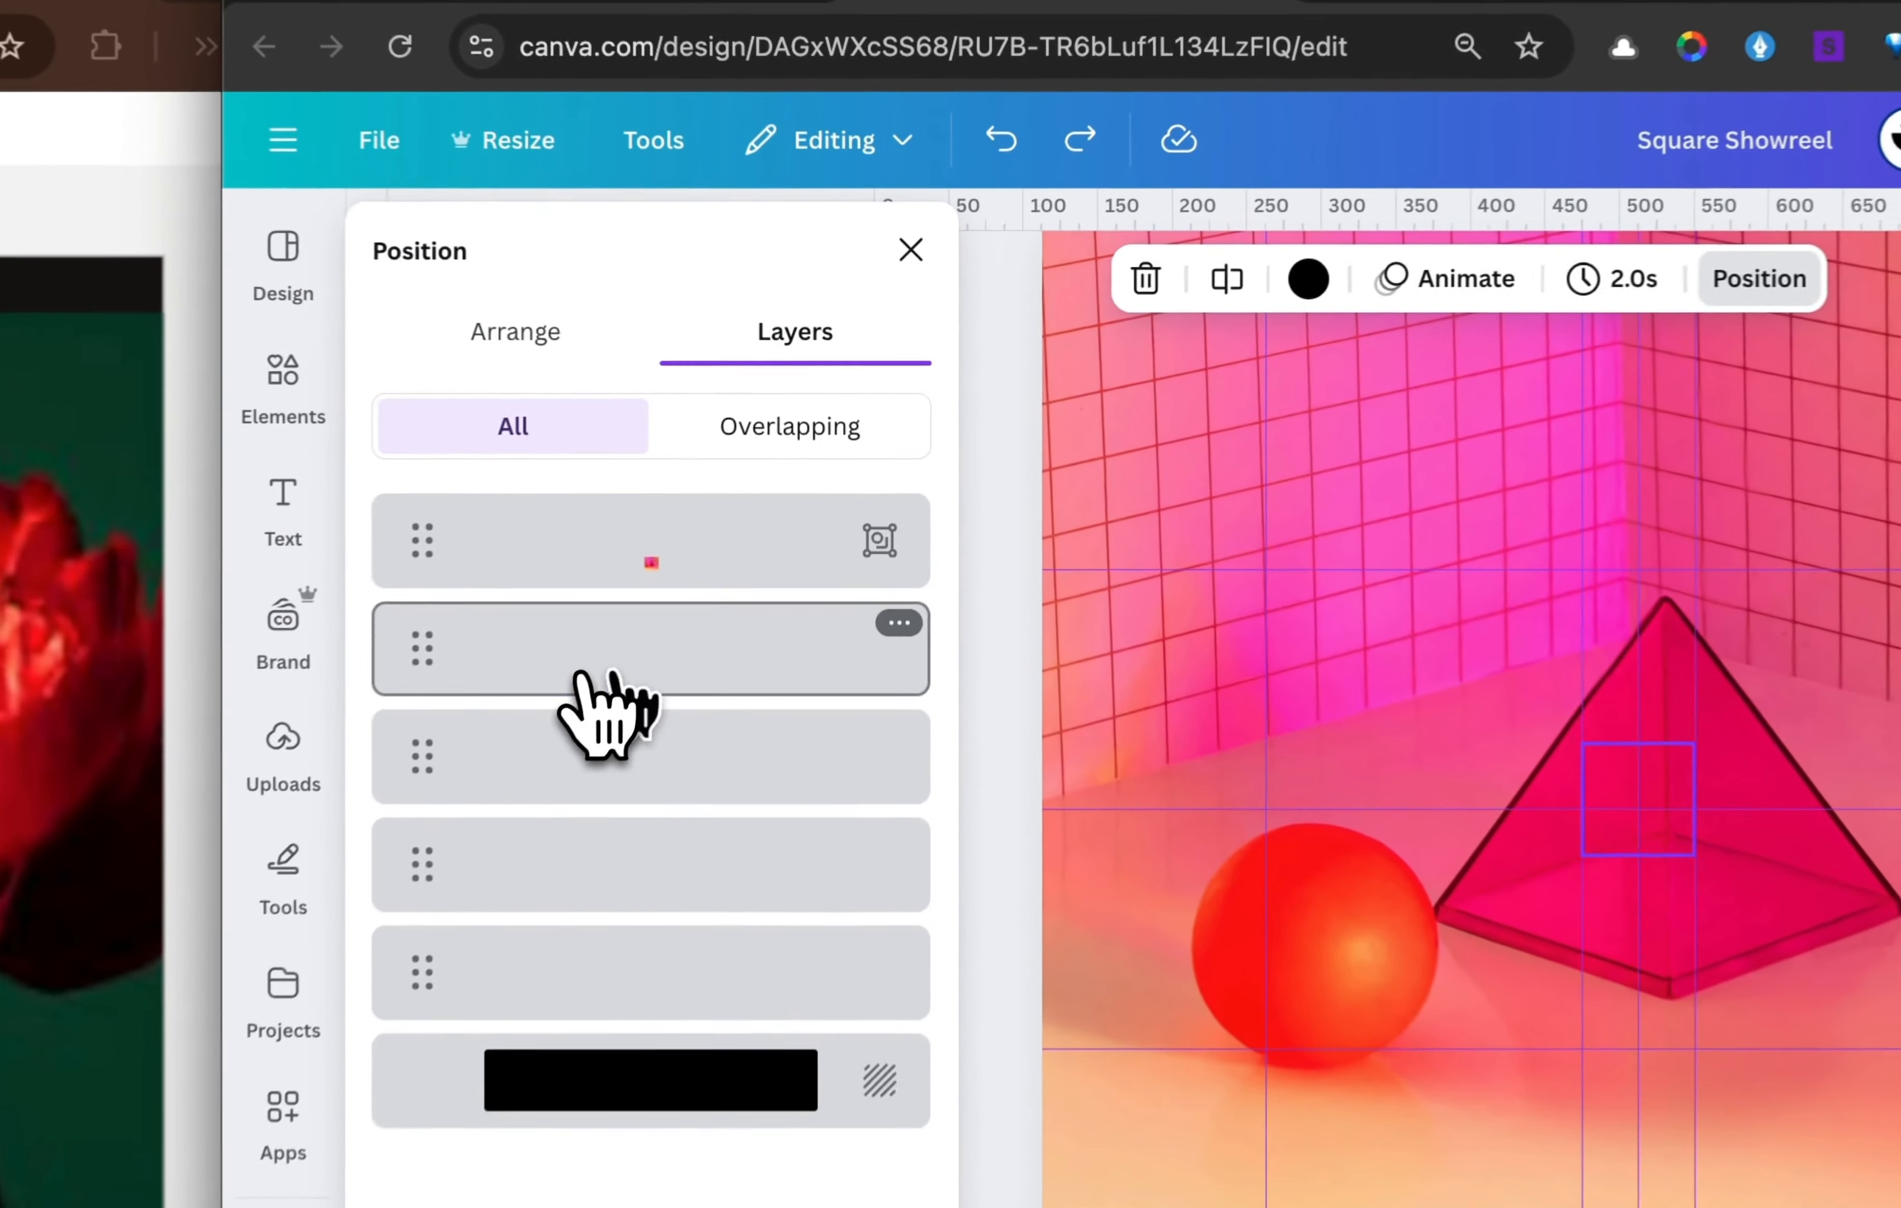
- Try making page 3's four hidden photos visible by raising each one's transparency value to 100
click(807, 518)
click(1037, 467)
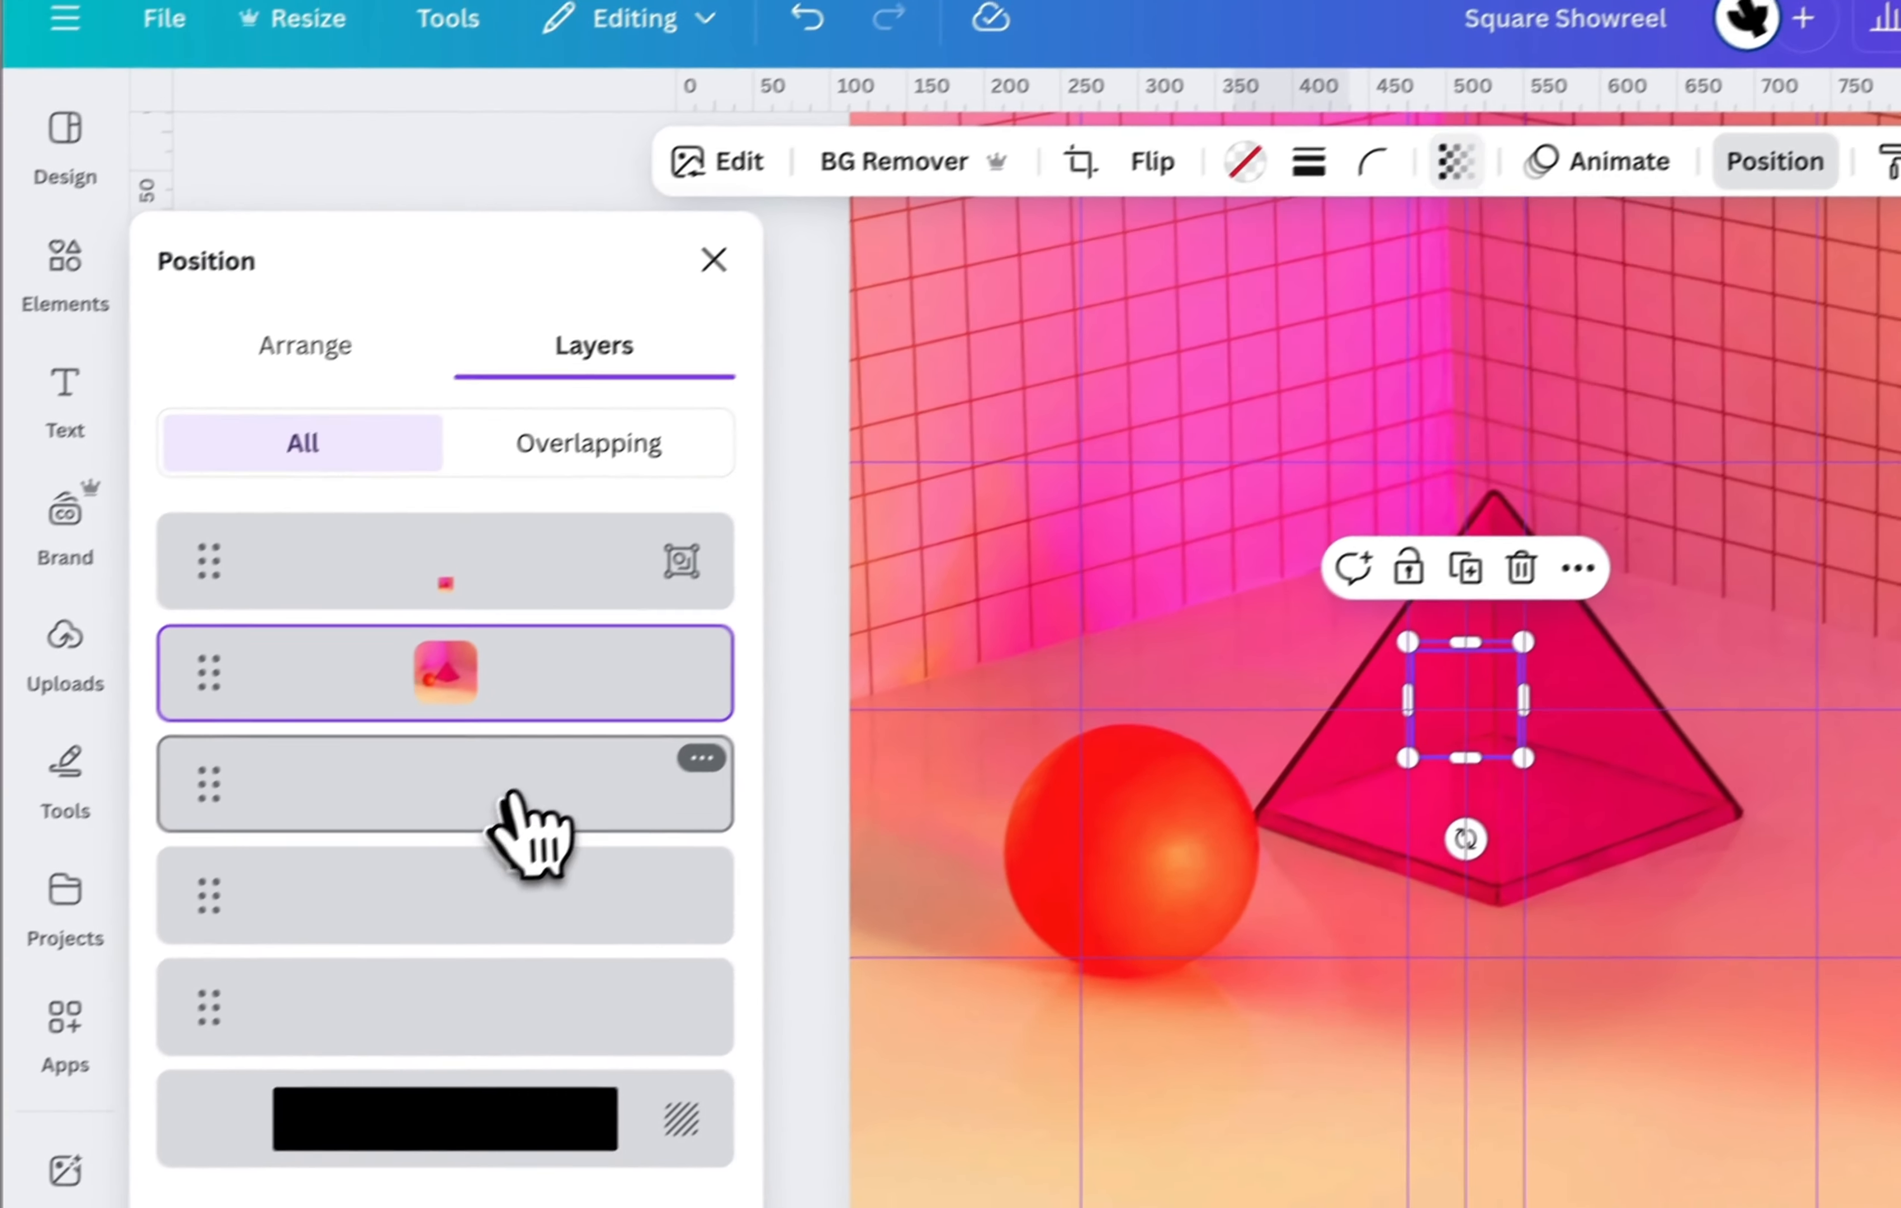
click(100, 1114)
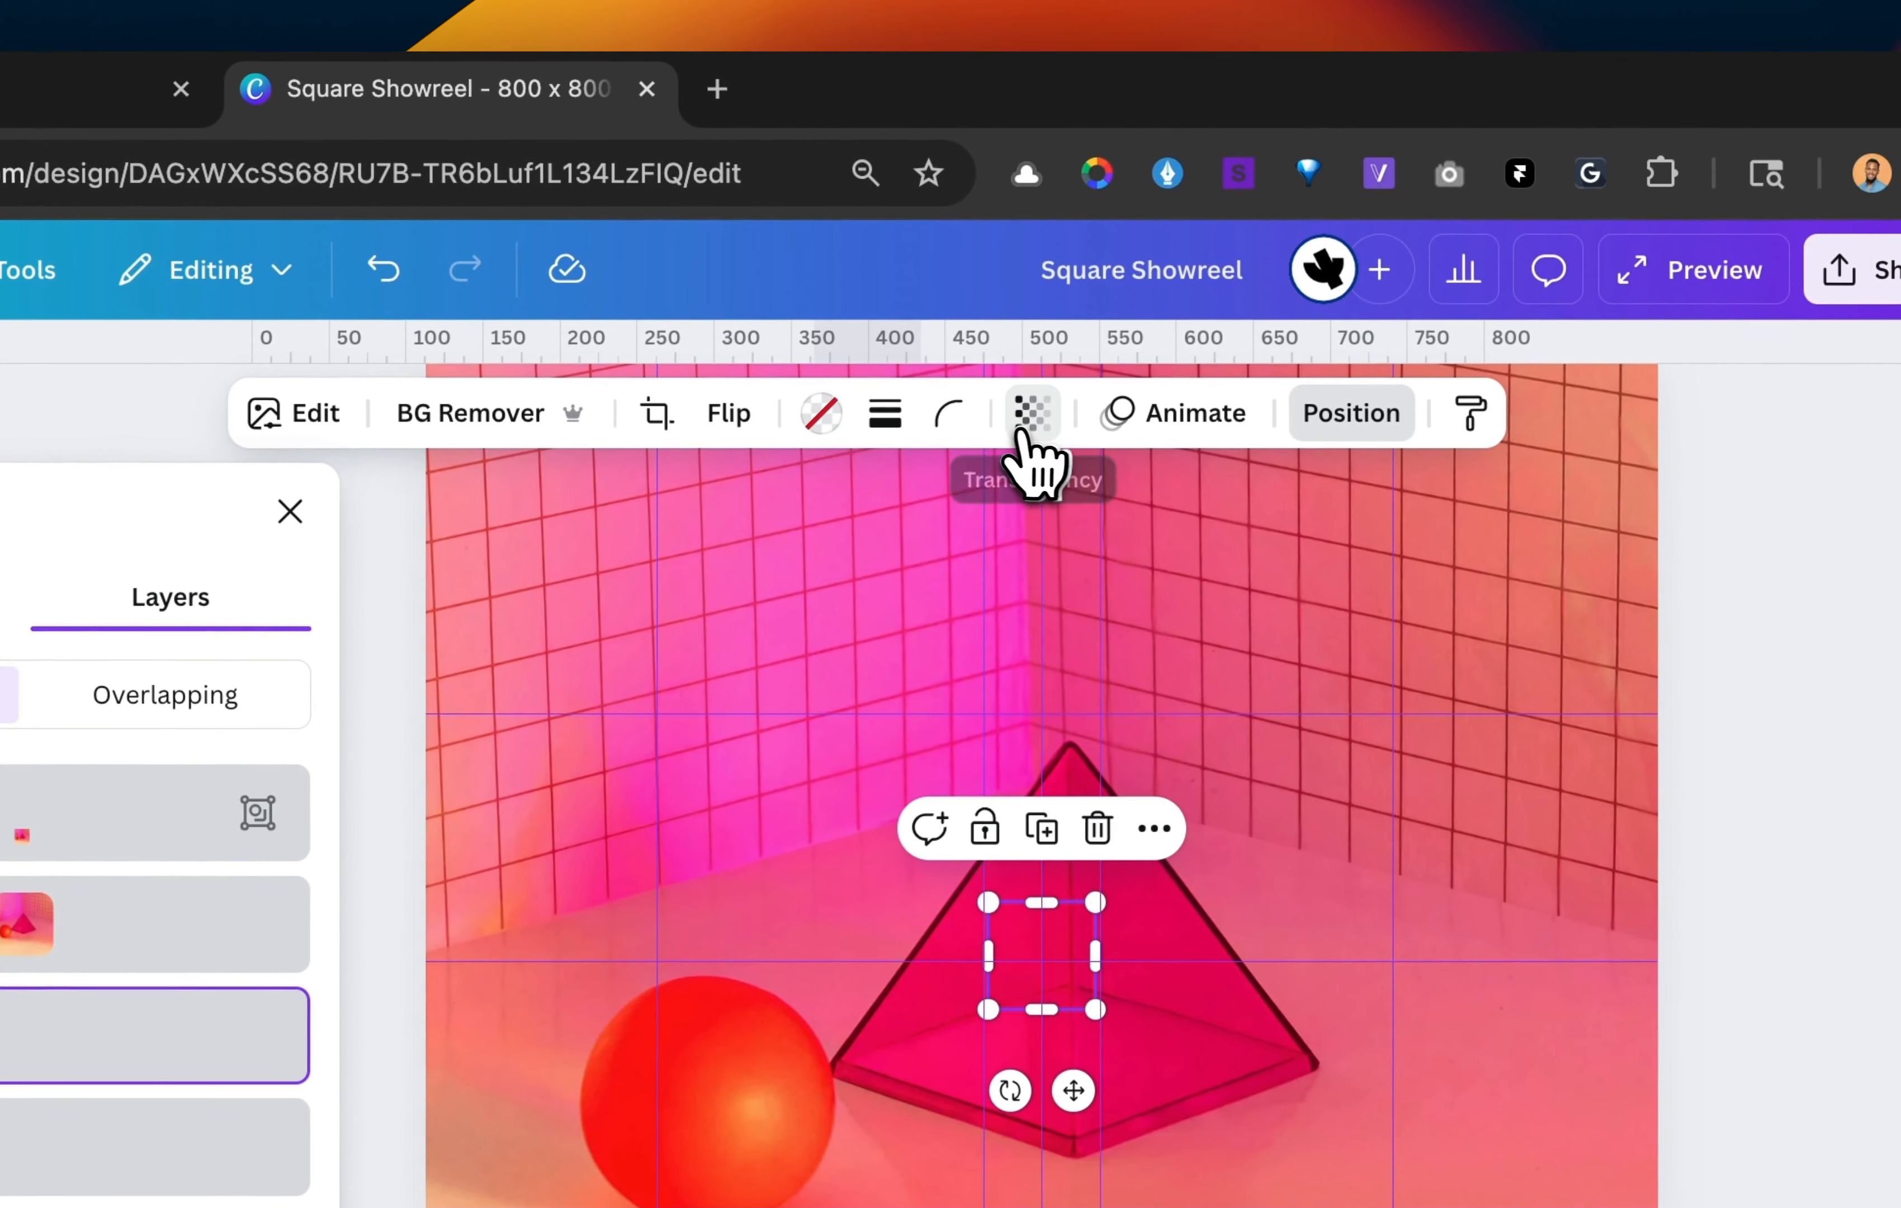
click(1266, 268)
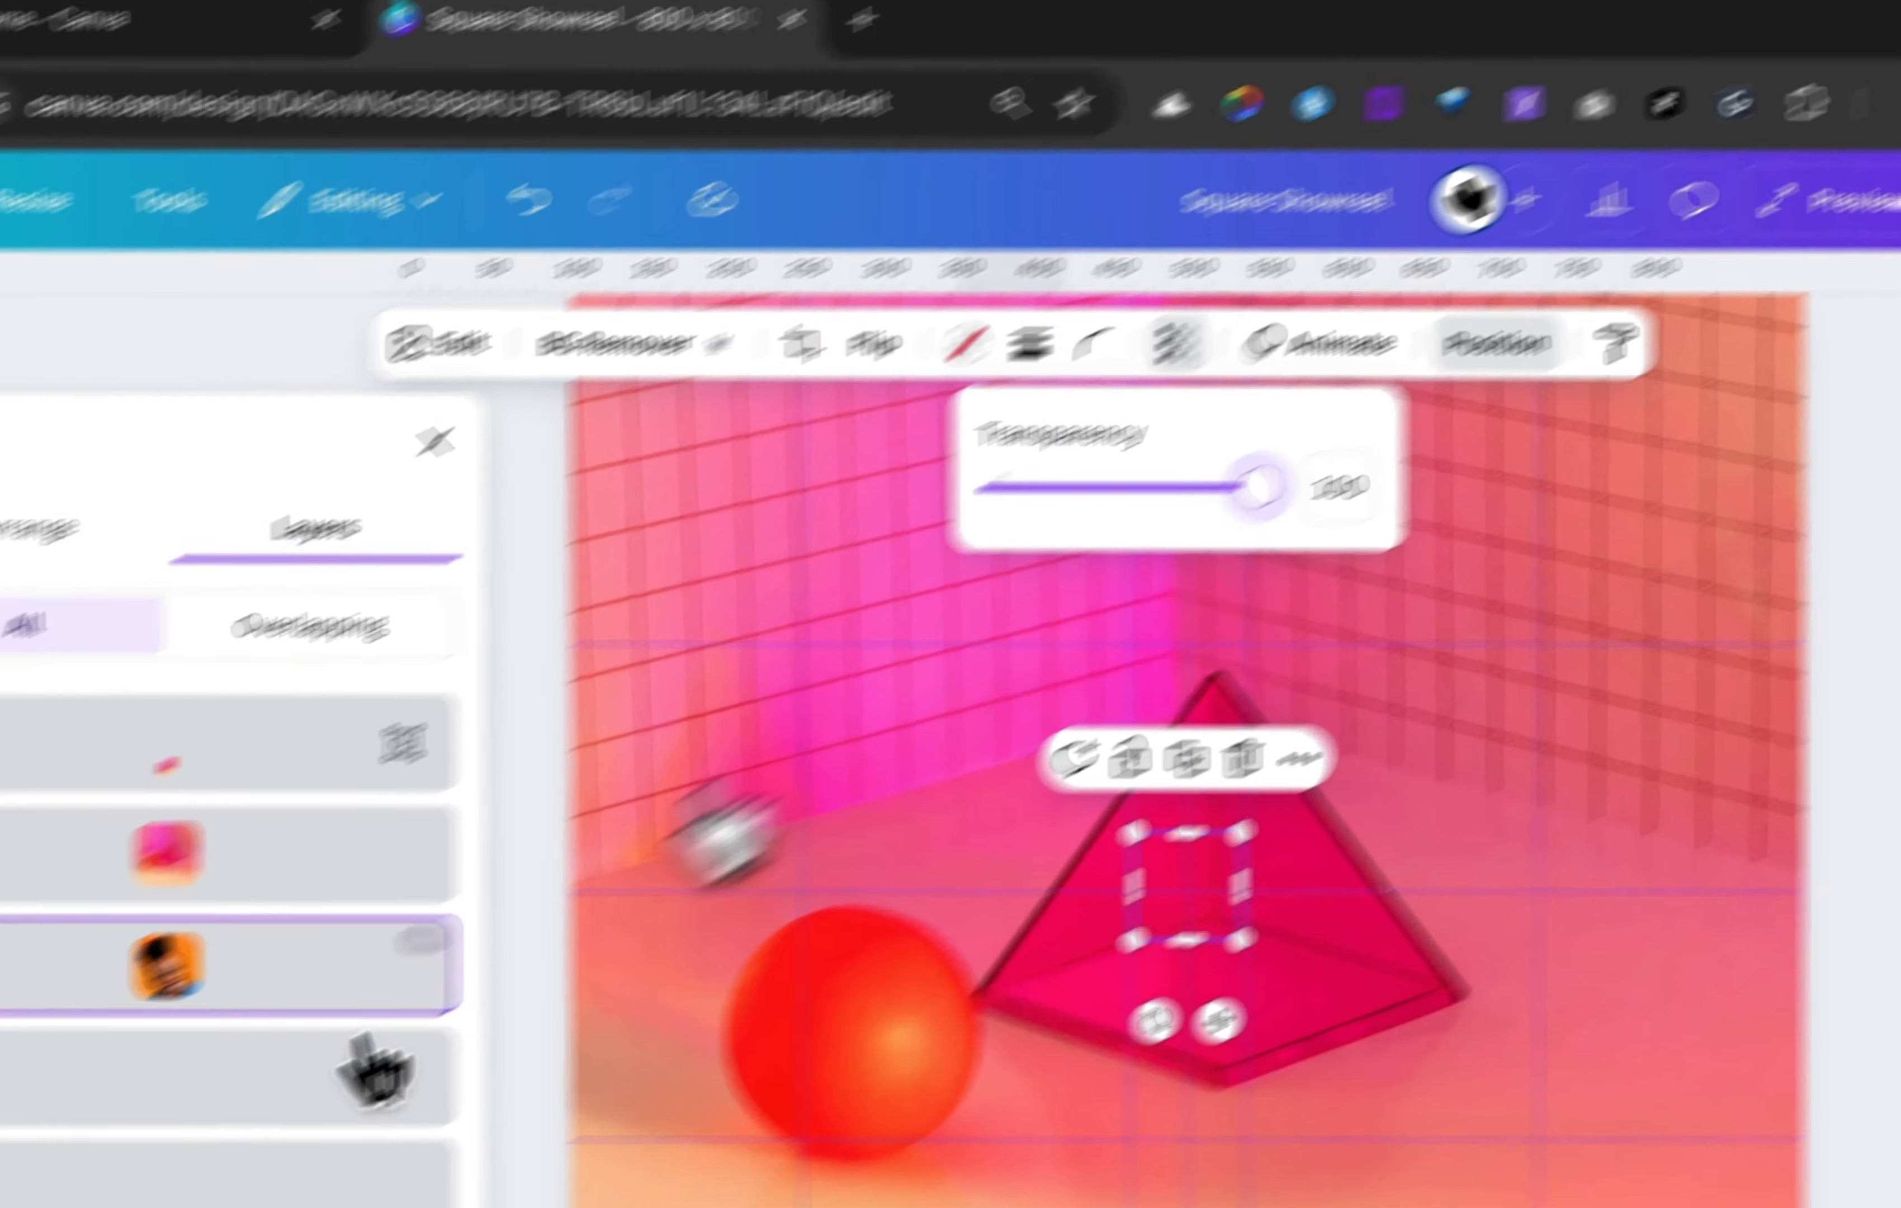
click(184, 1154)
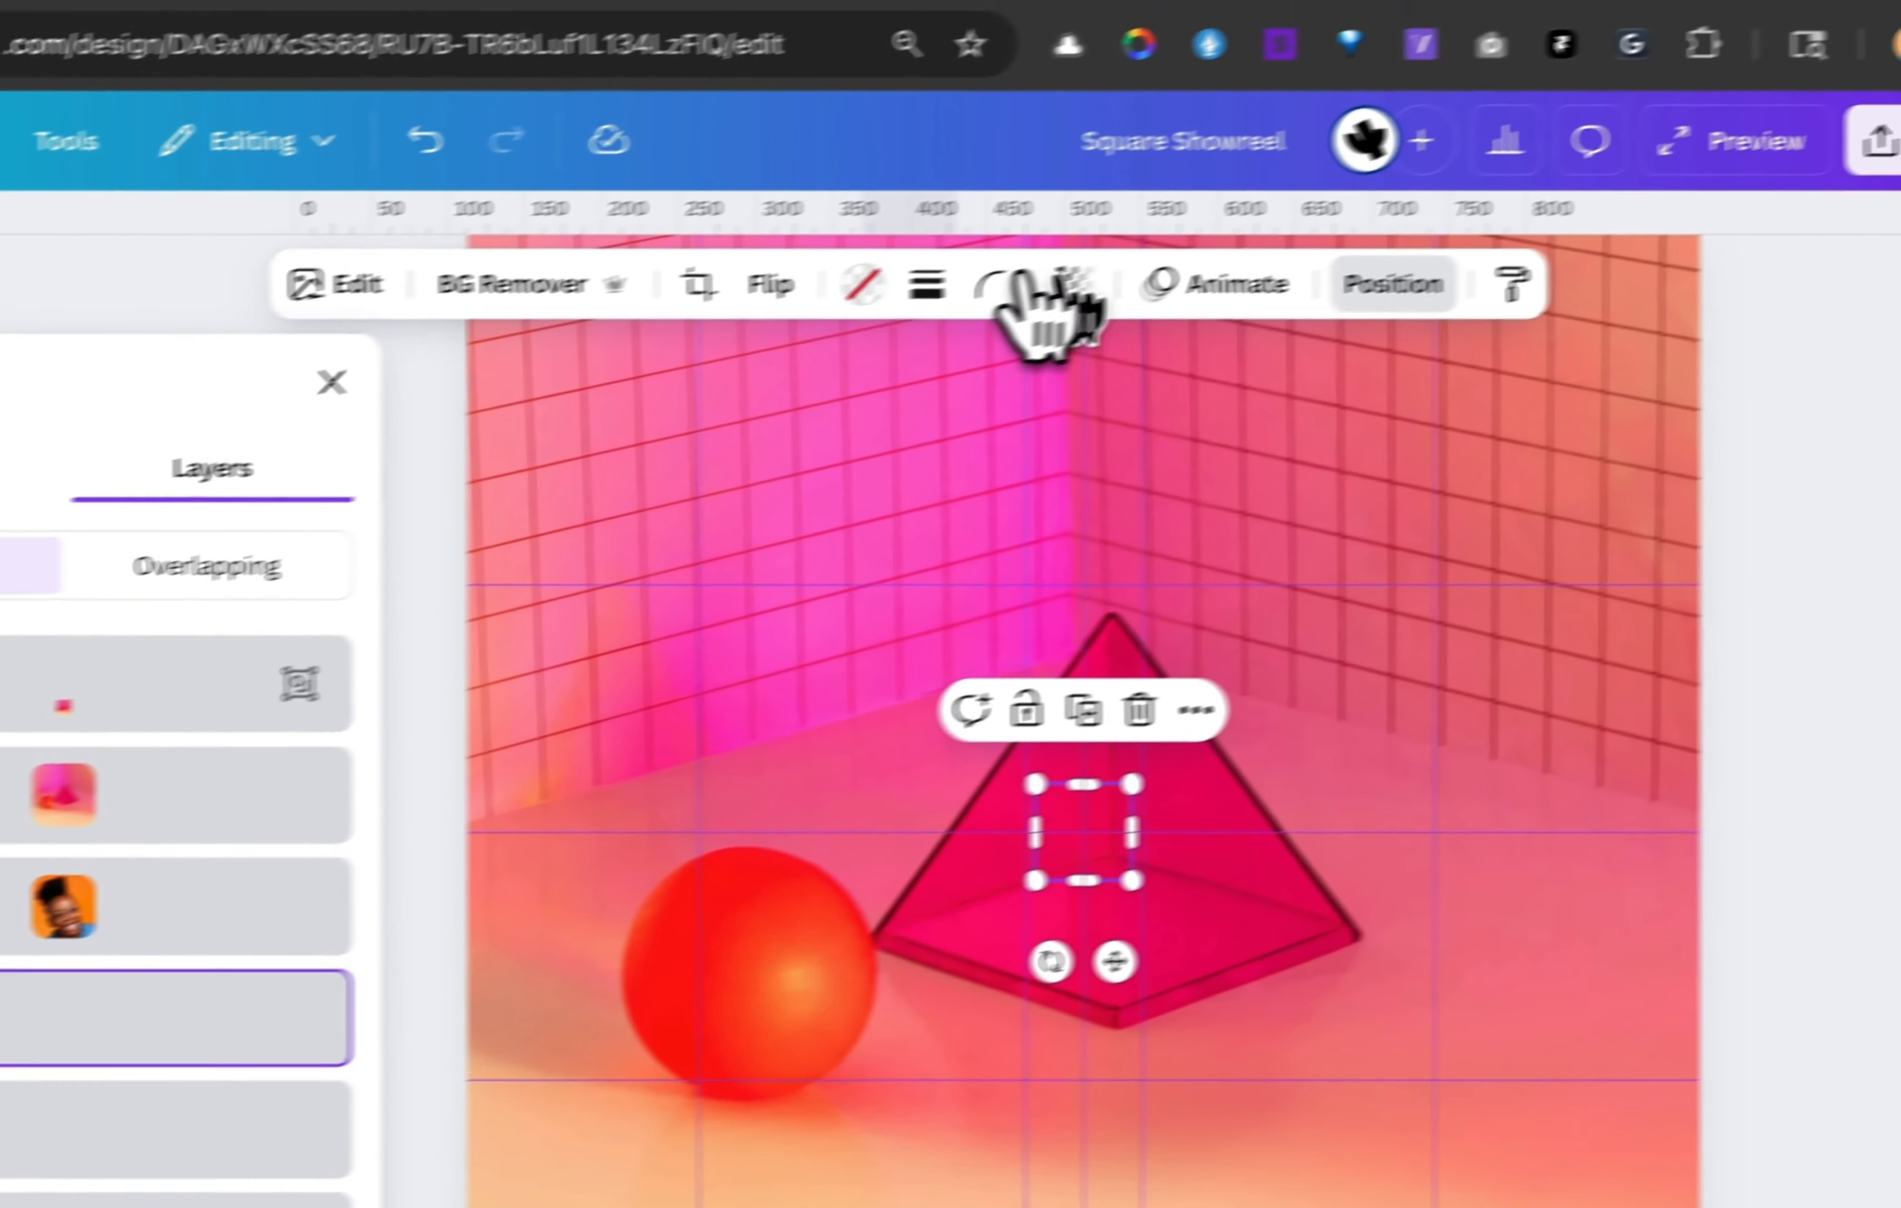
click(1074, 284)
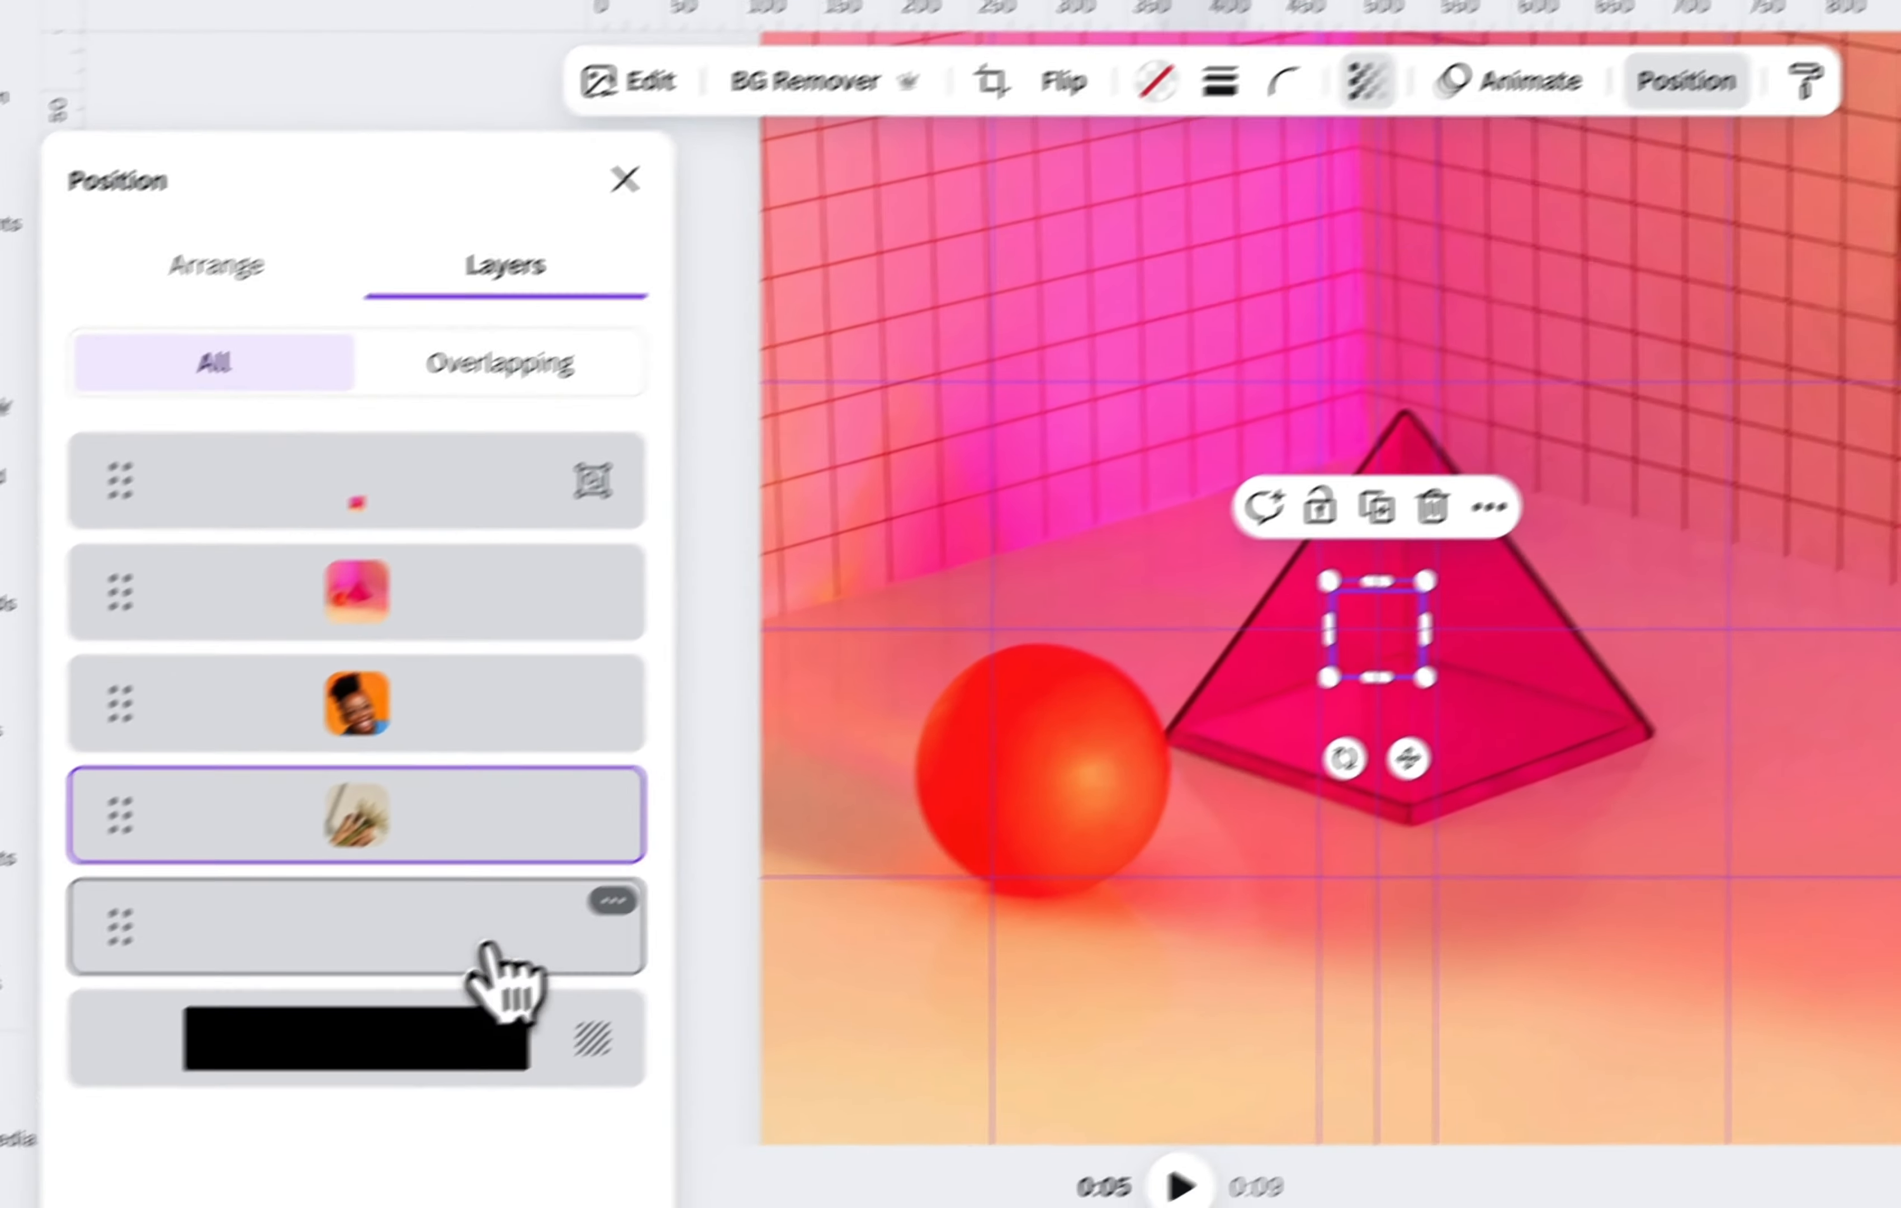
click(88, 1174)
click(965, 306)
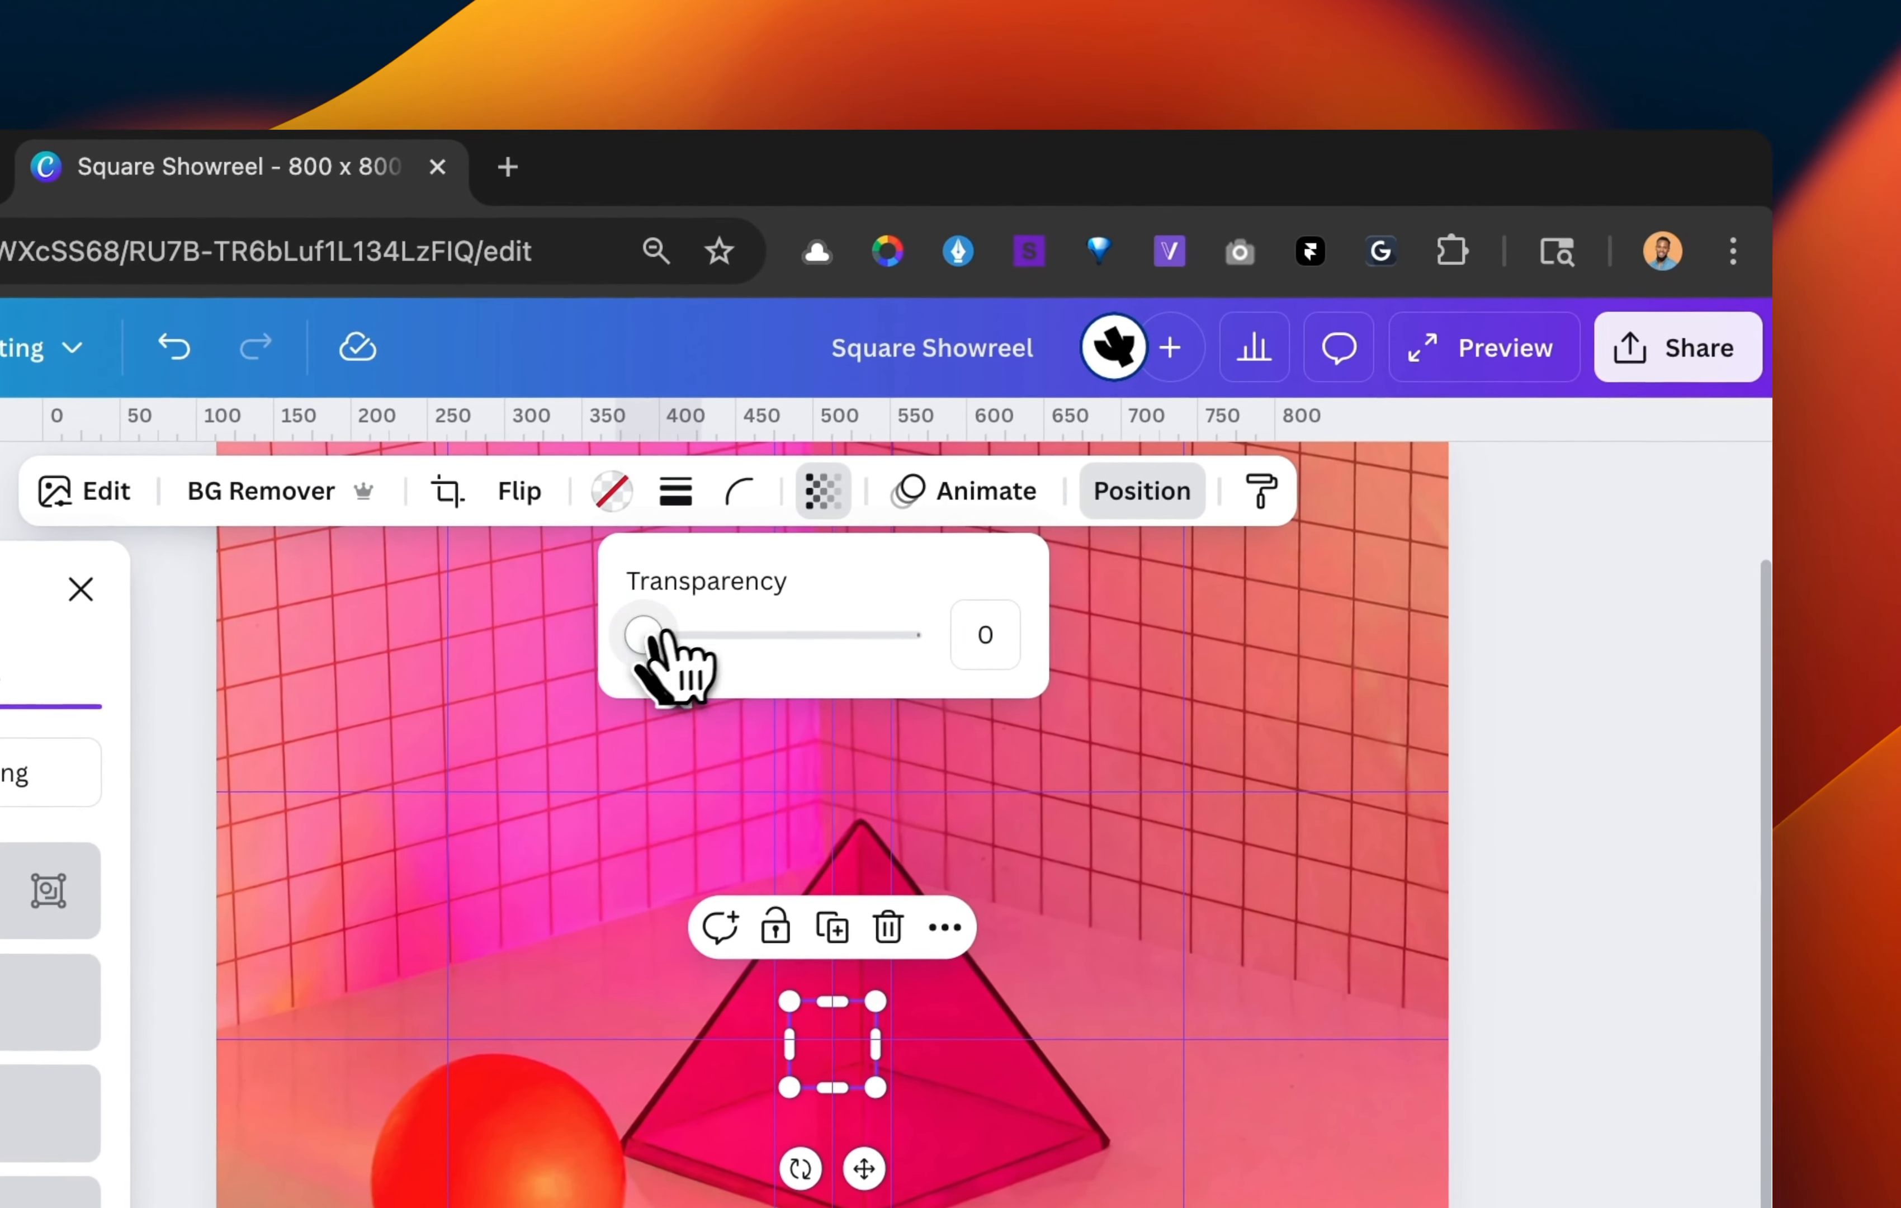
drag(653, 630, 1111, 635)
click(1622, 797)
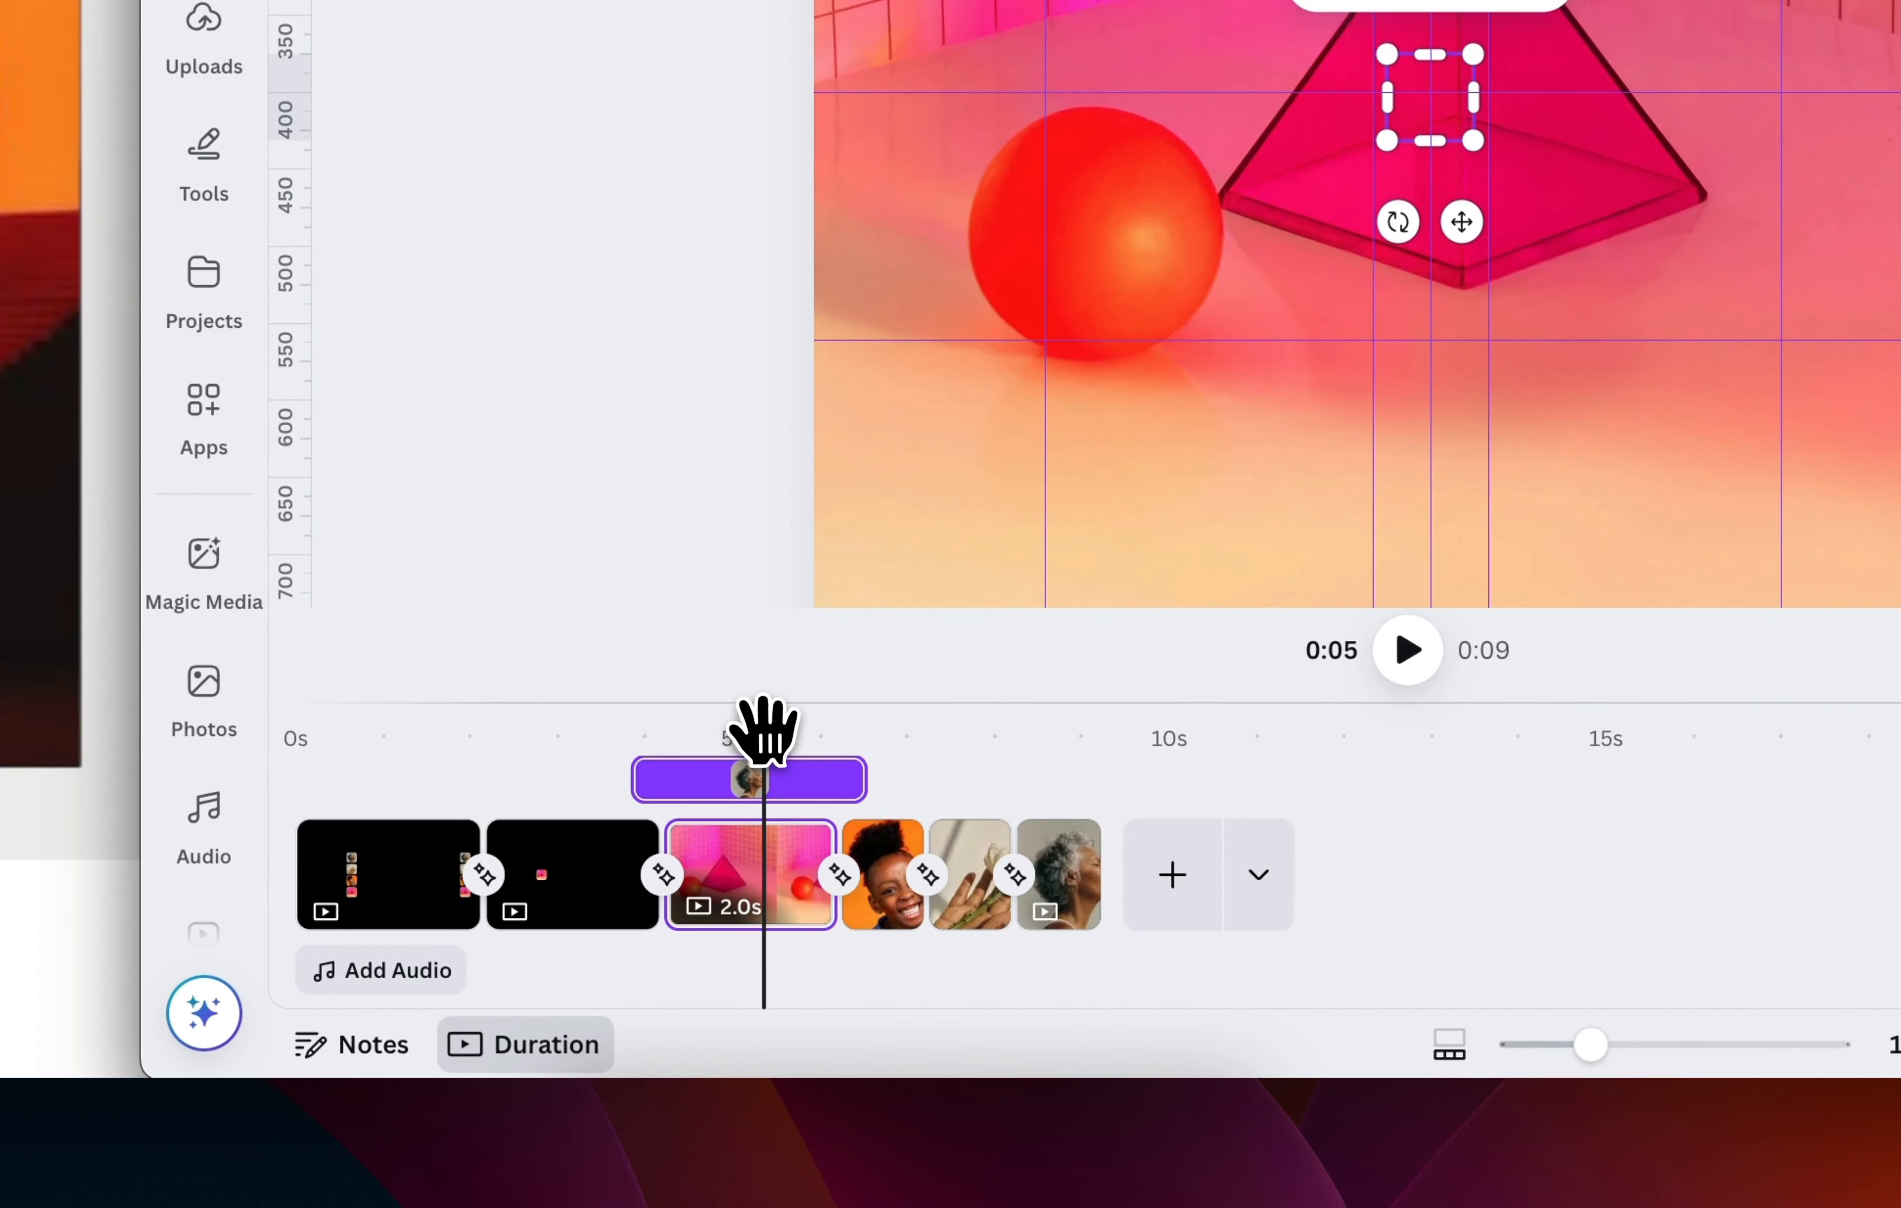
- Scrub the timeline from page 1 through pages 2 and 3 to preview the transitions into the smiling woman's photo
drag(763, 727, 419, 715)
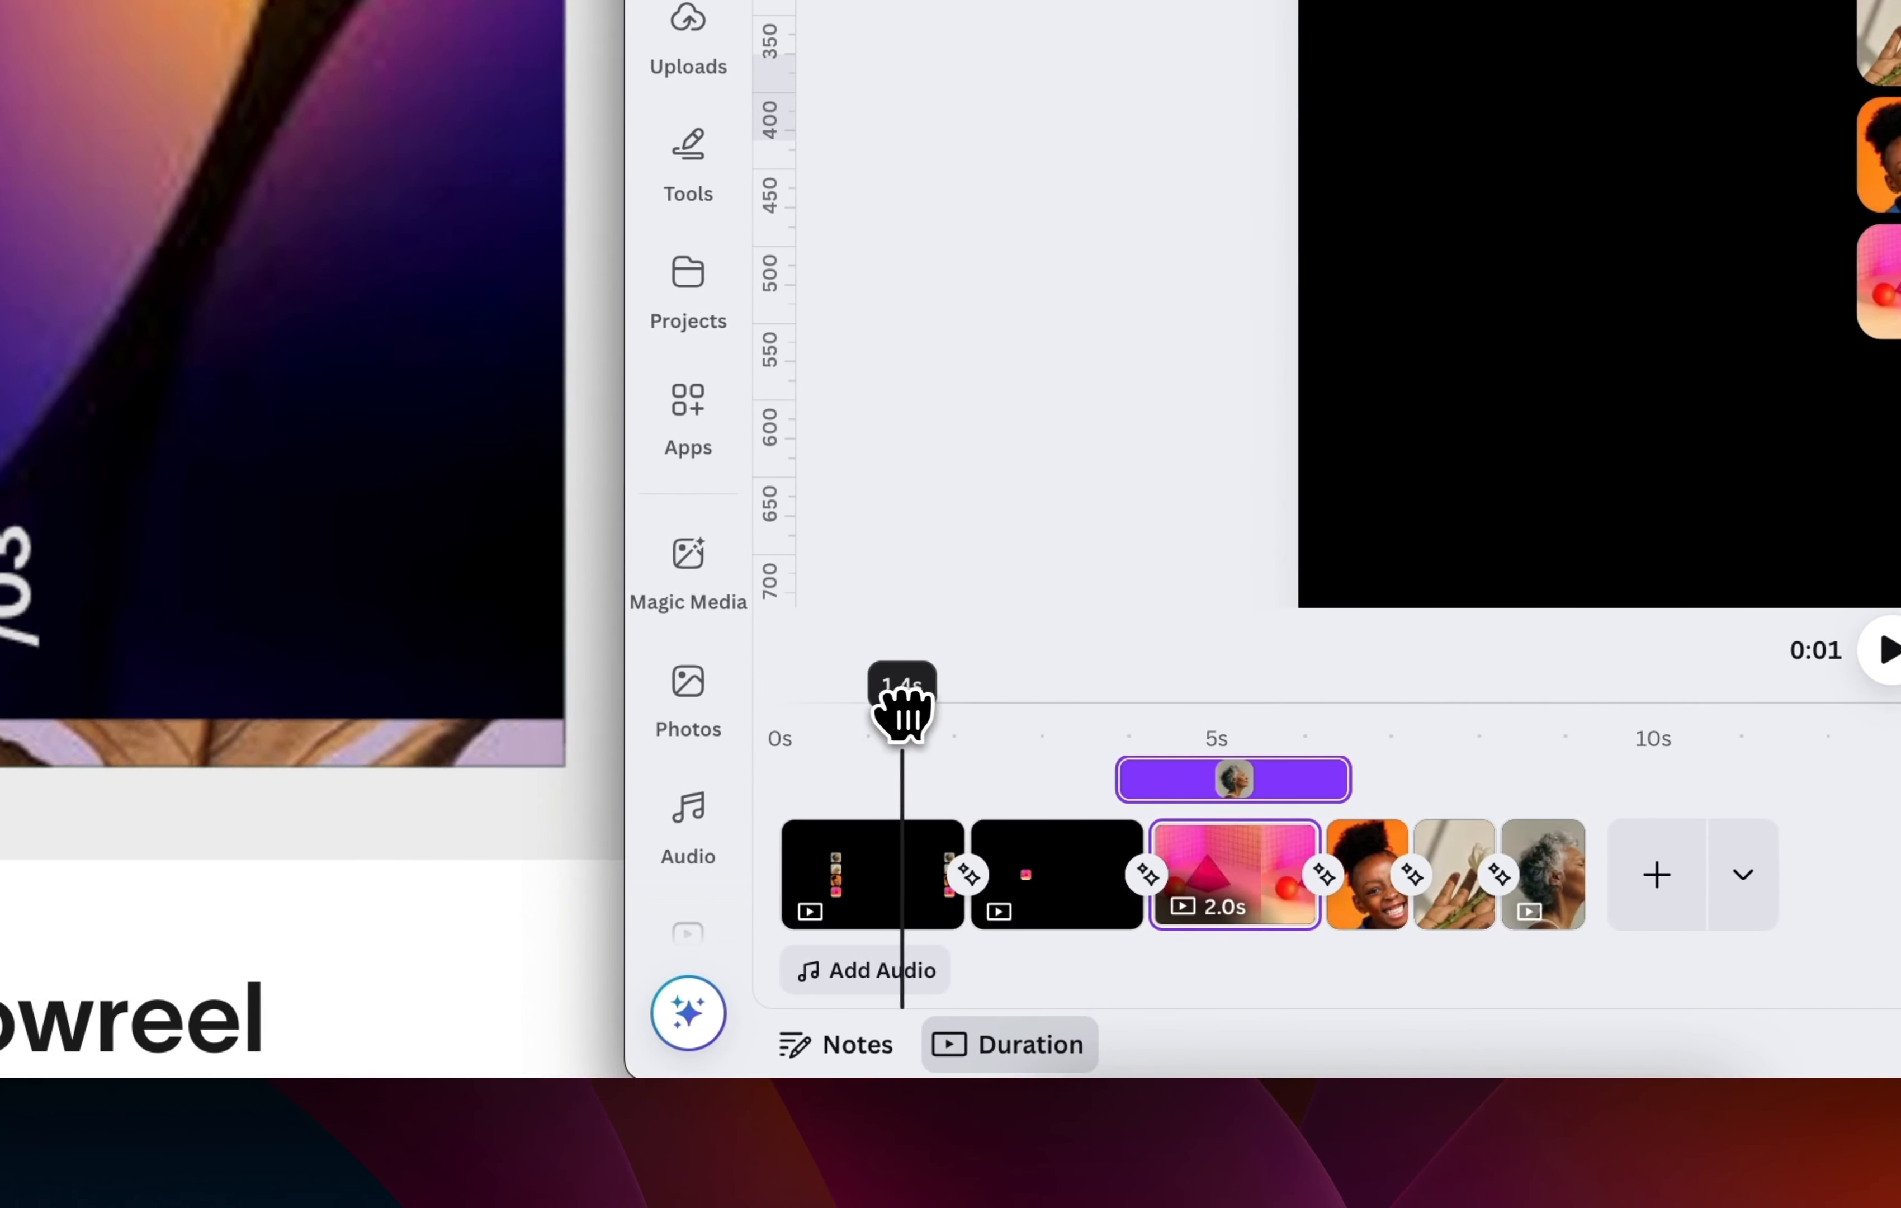
drag(903, 715, 1012, 700)
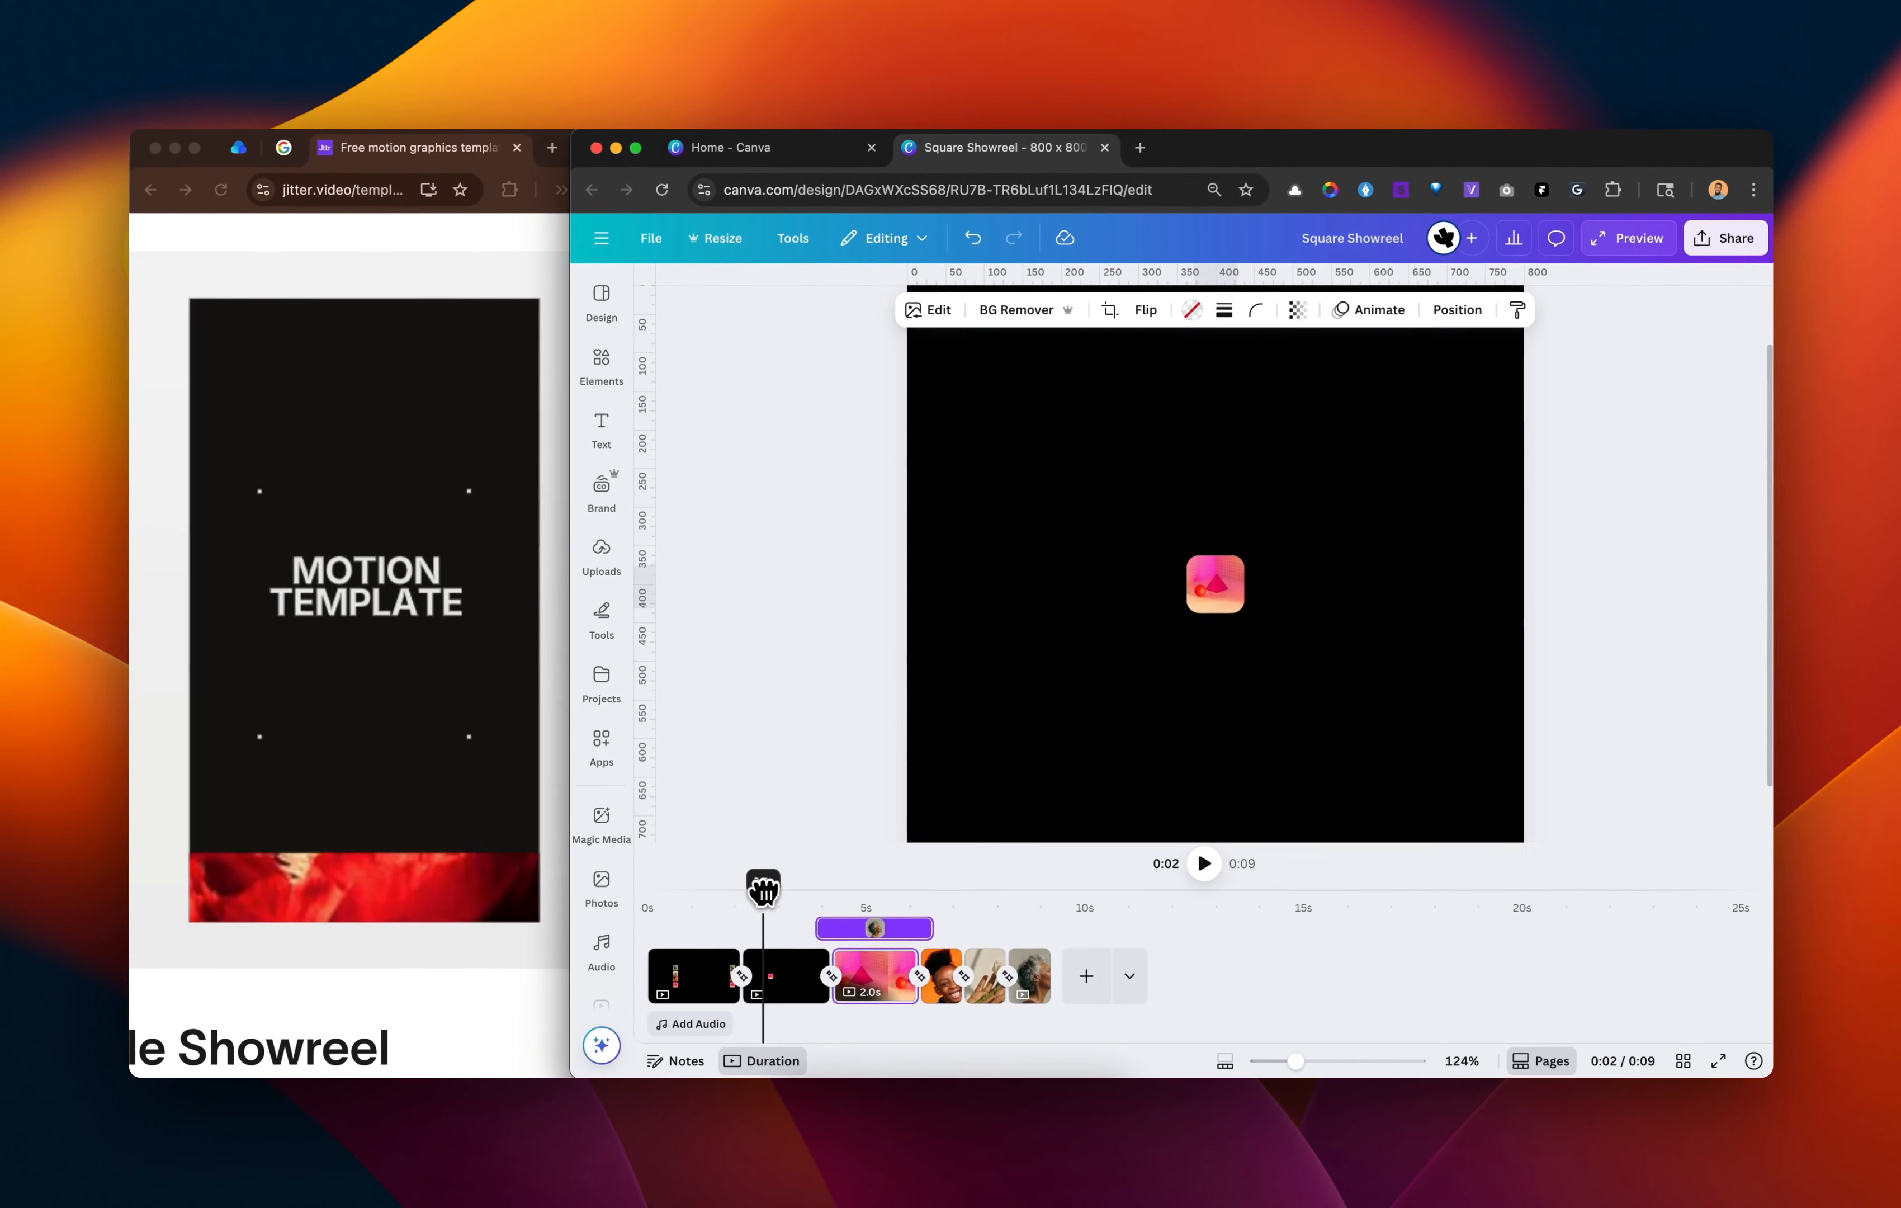
drag(763, 888, 923, 883)
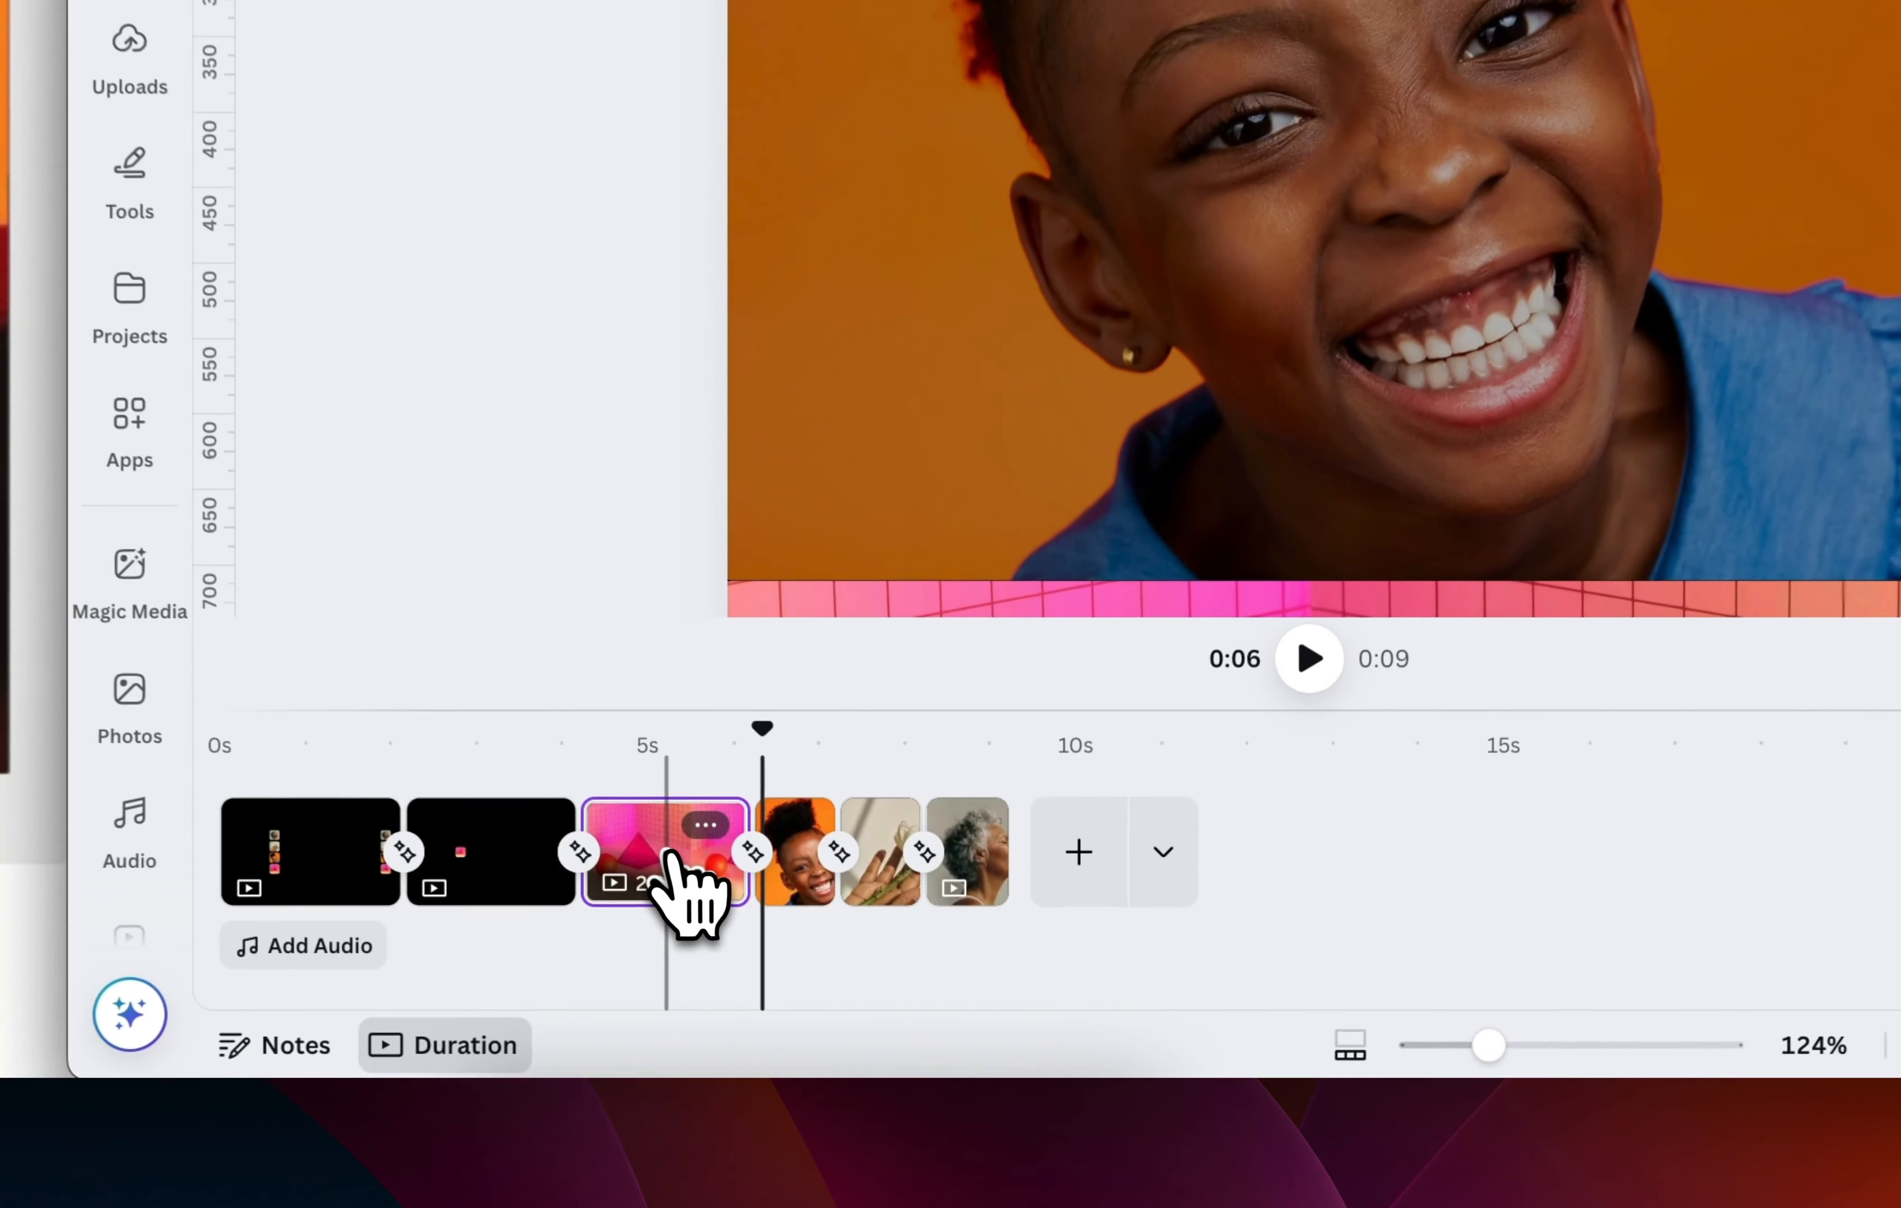
- Select page 3 and examine its layer list of hidden photos beneath the image group
click(887, 961)
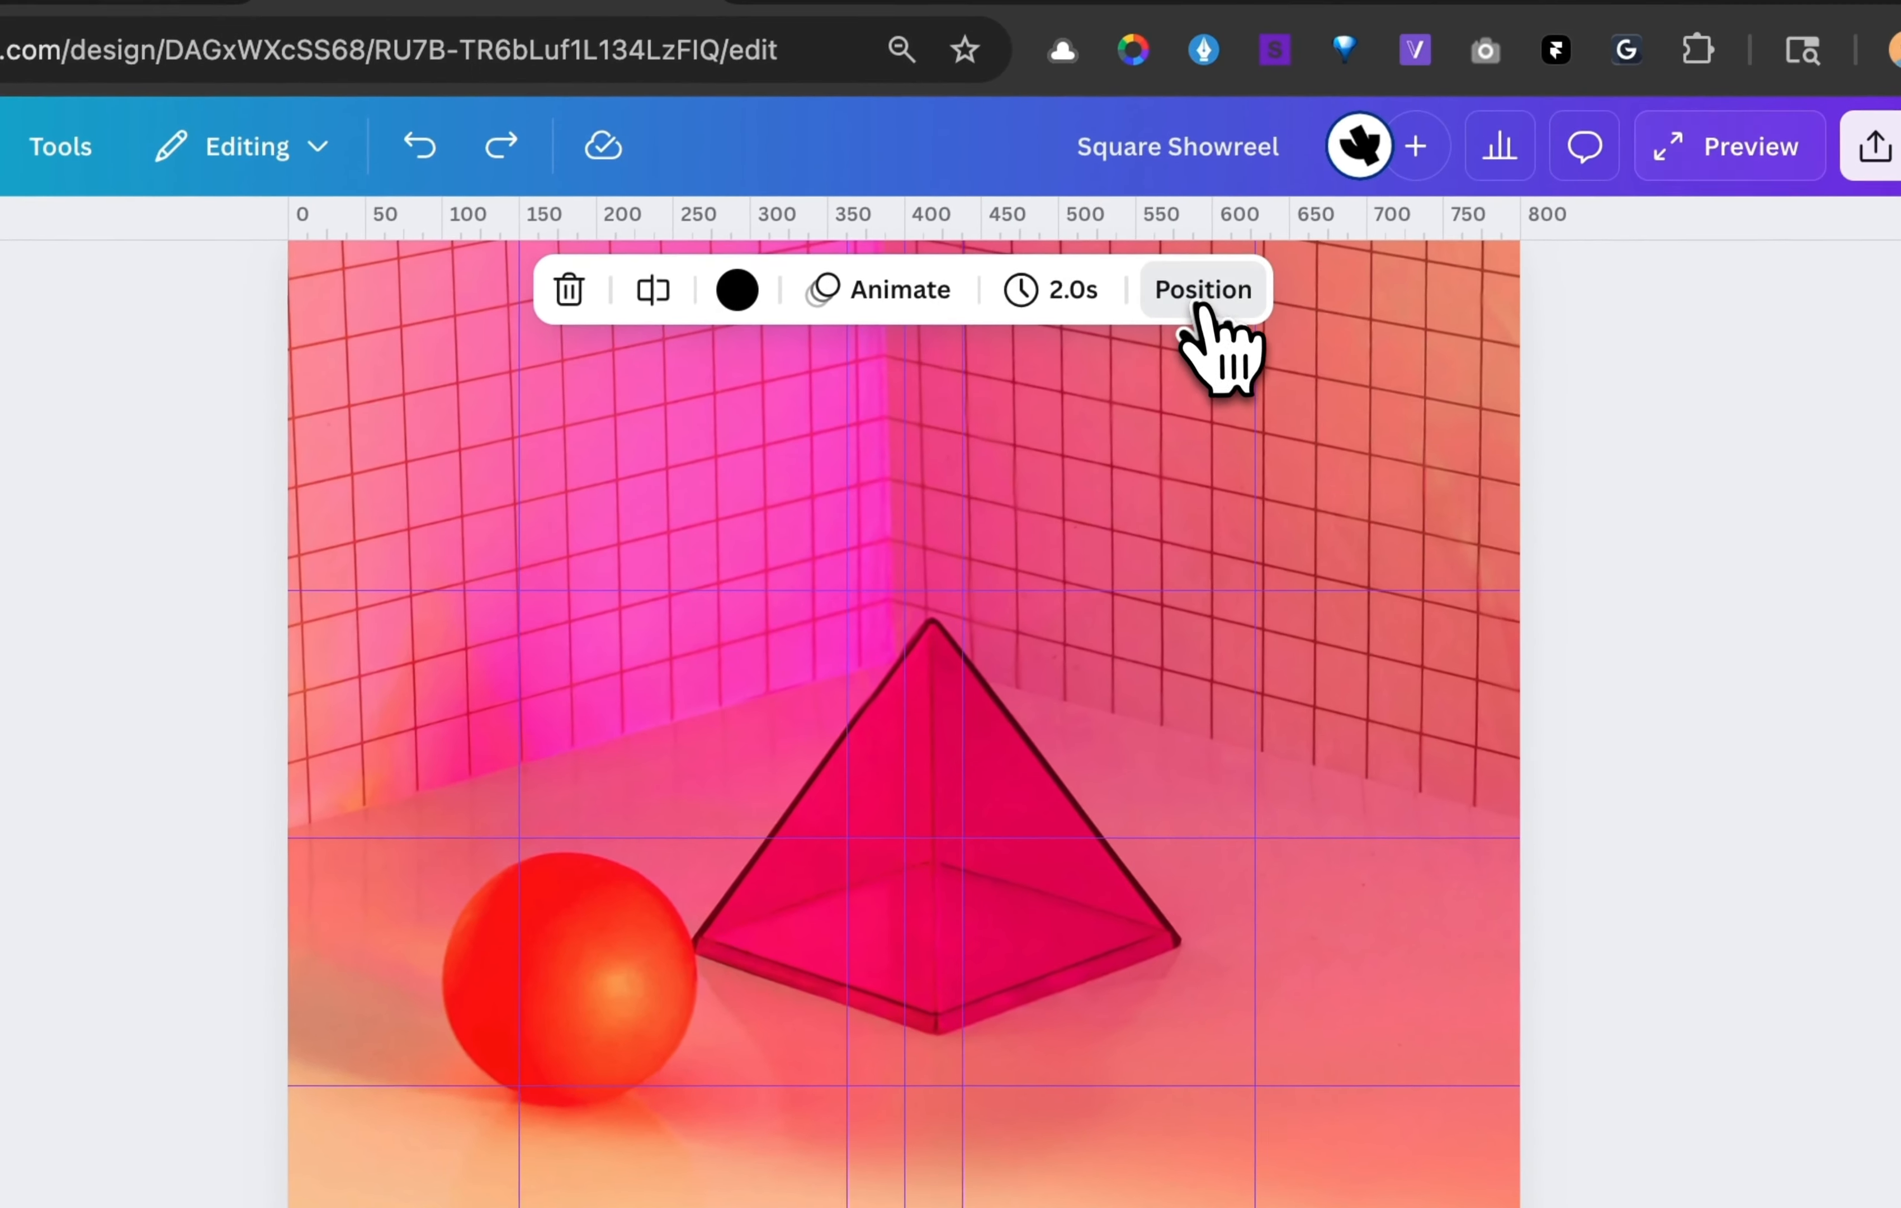
click(1227, 248)
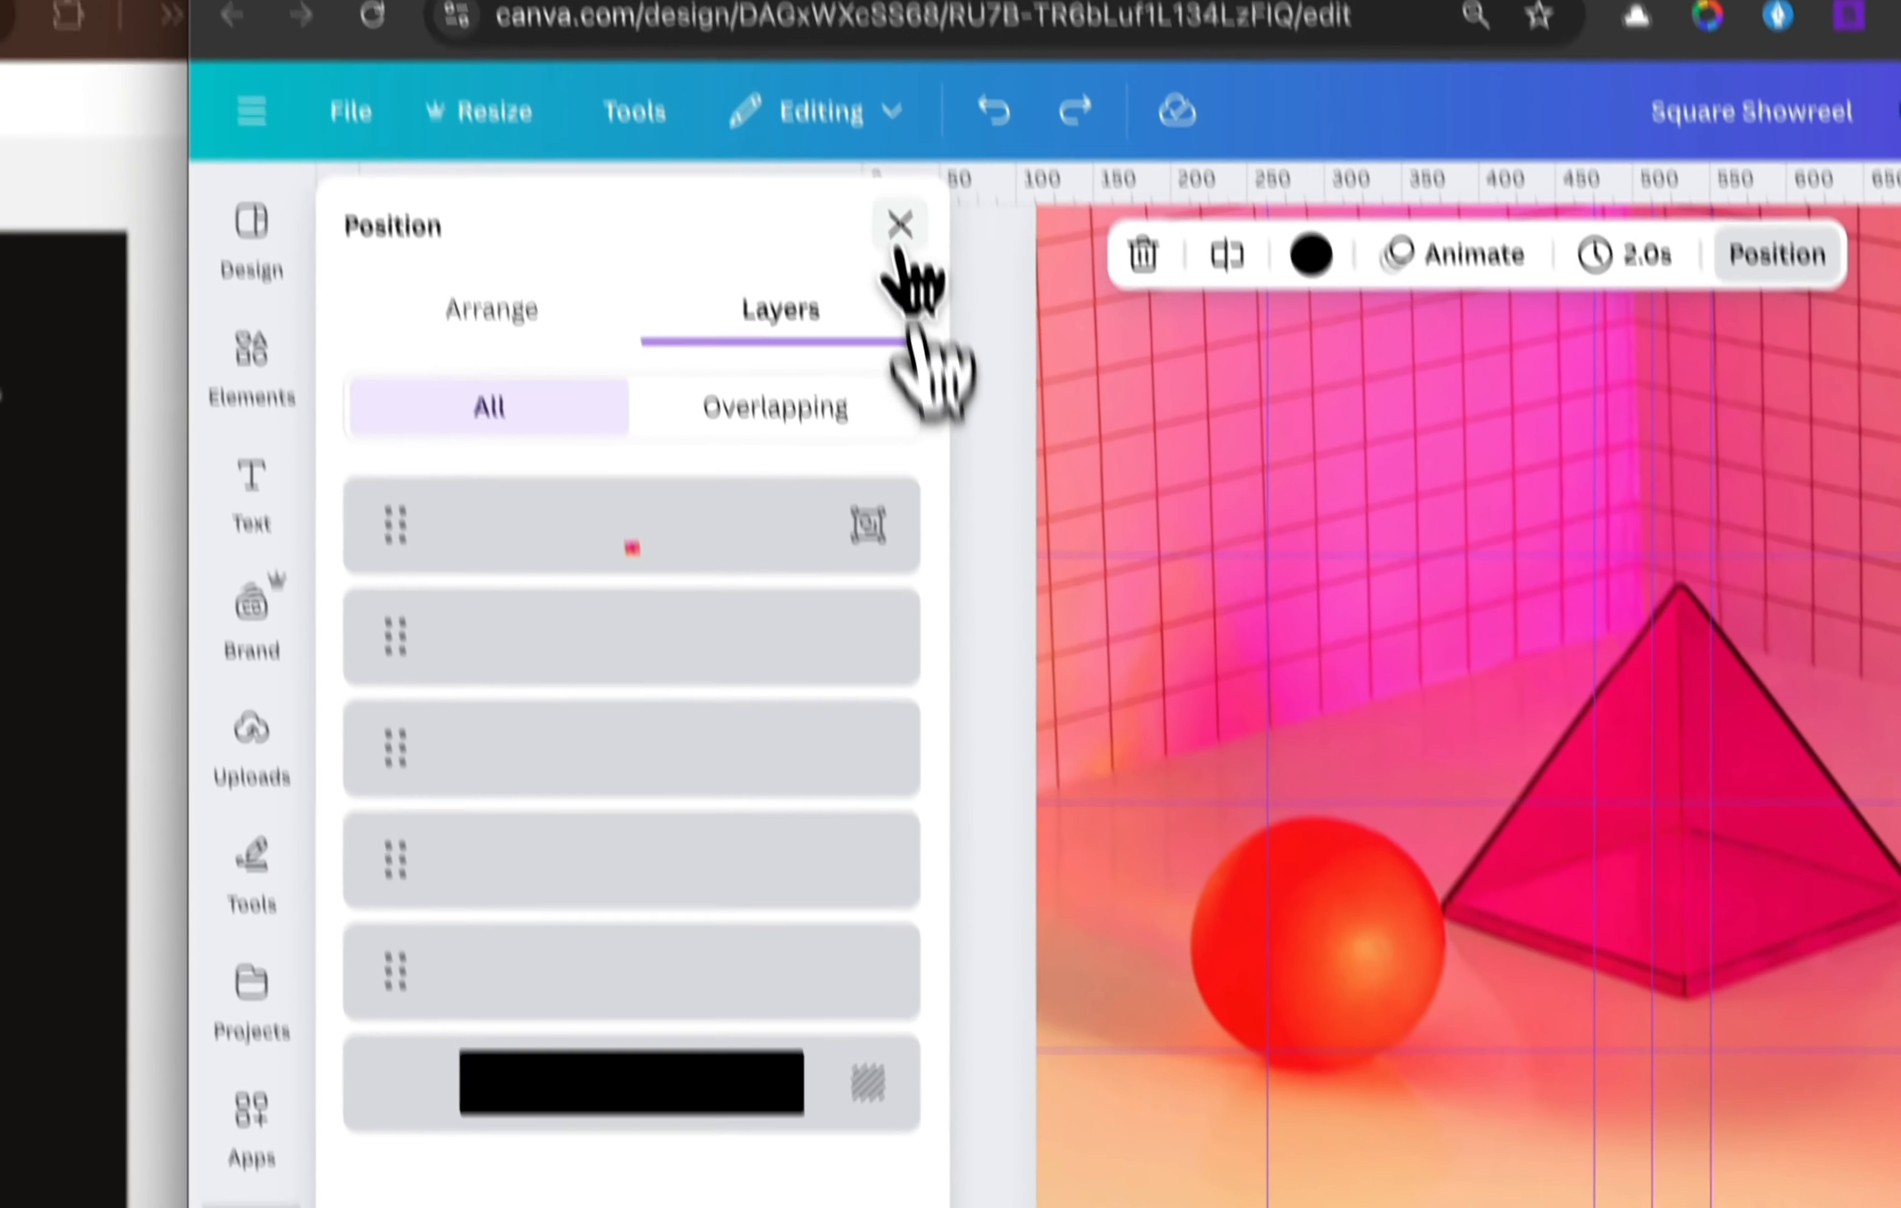
click(895, 234)
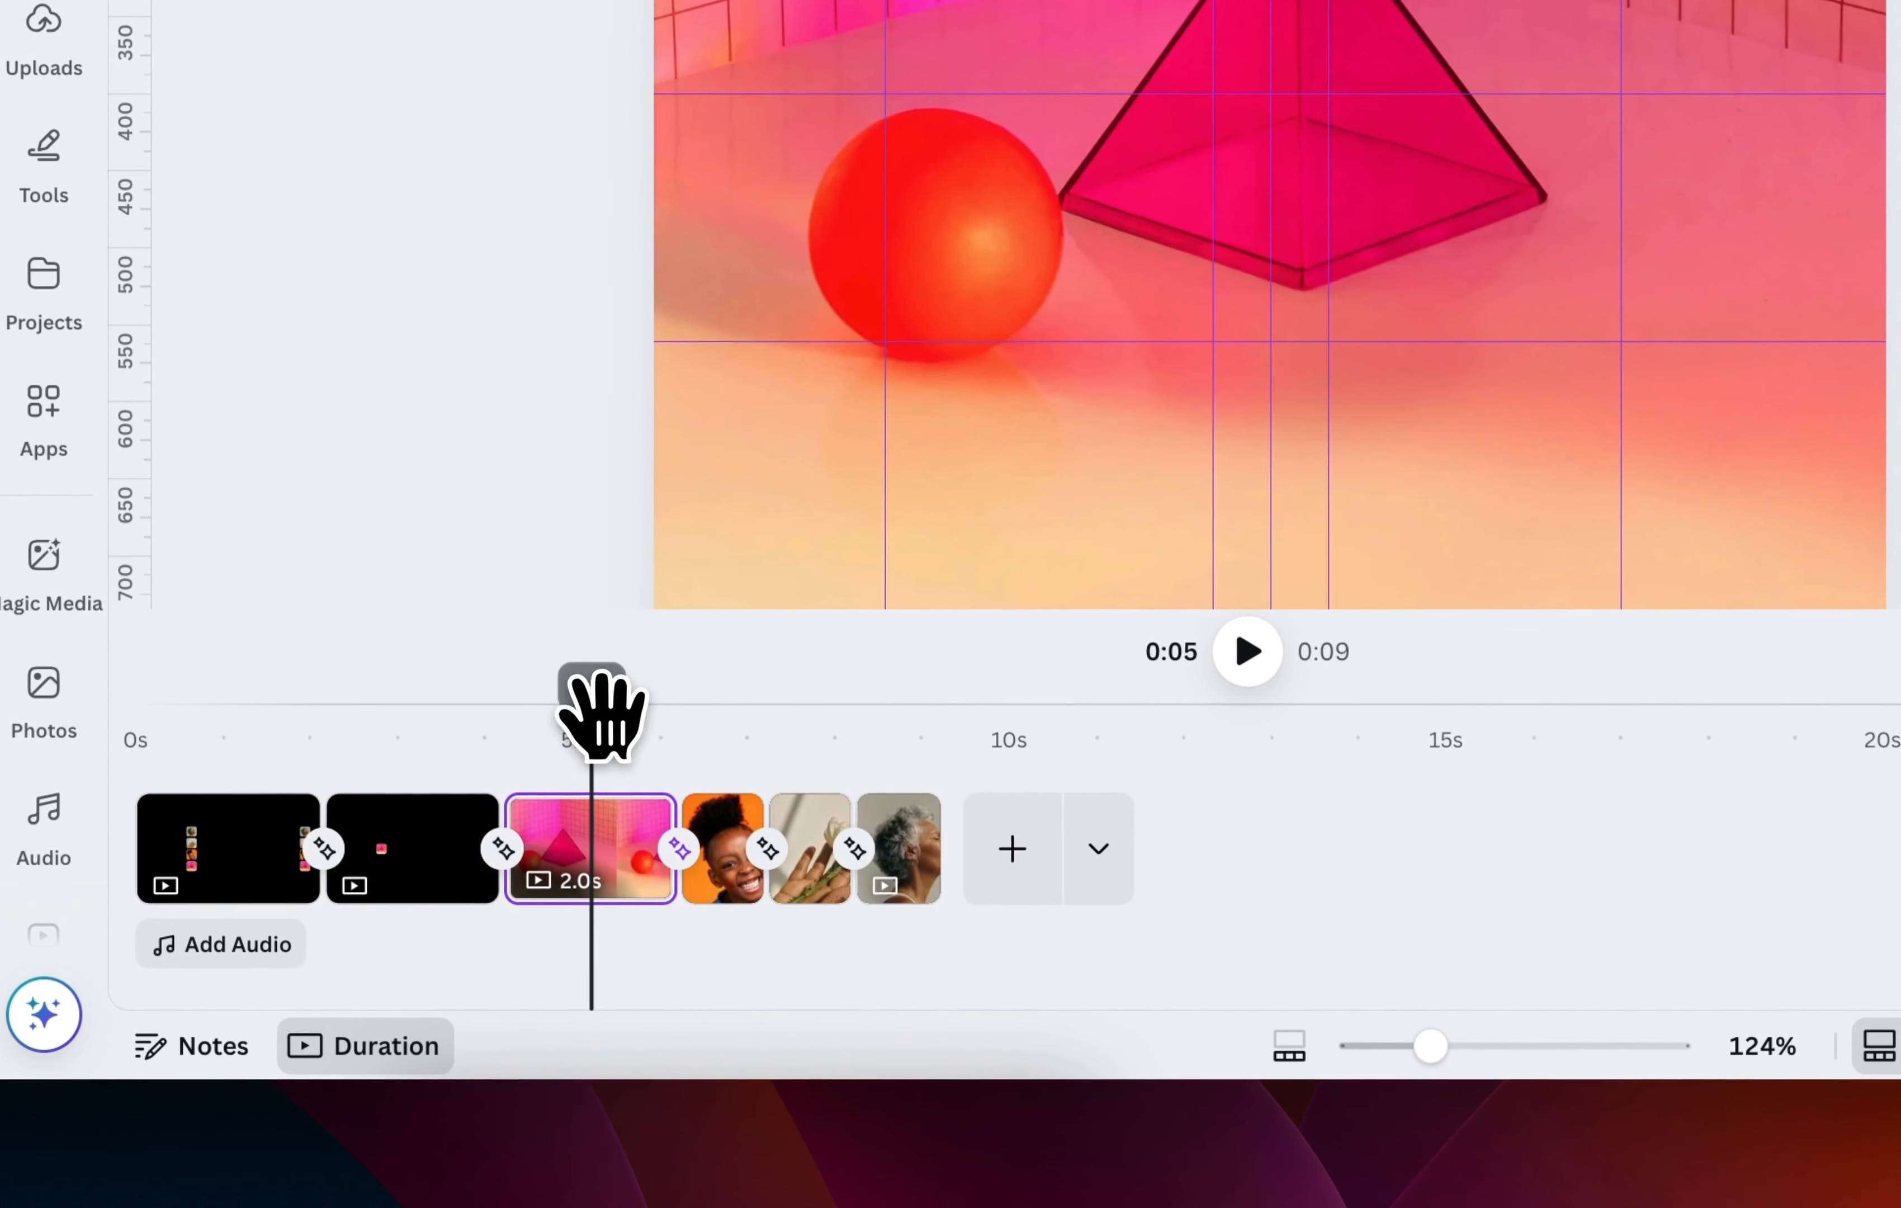
- Scrub around page 3 and back to page 2 to examine how the small pink photo turns into the full-size one
drag(643, 893, 723, 895)
drag(675, 723, 592, 723)
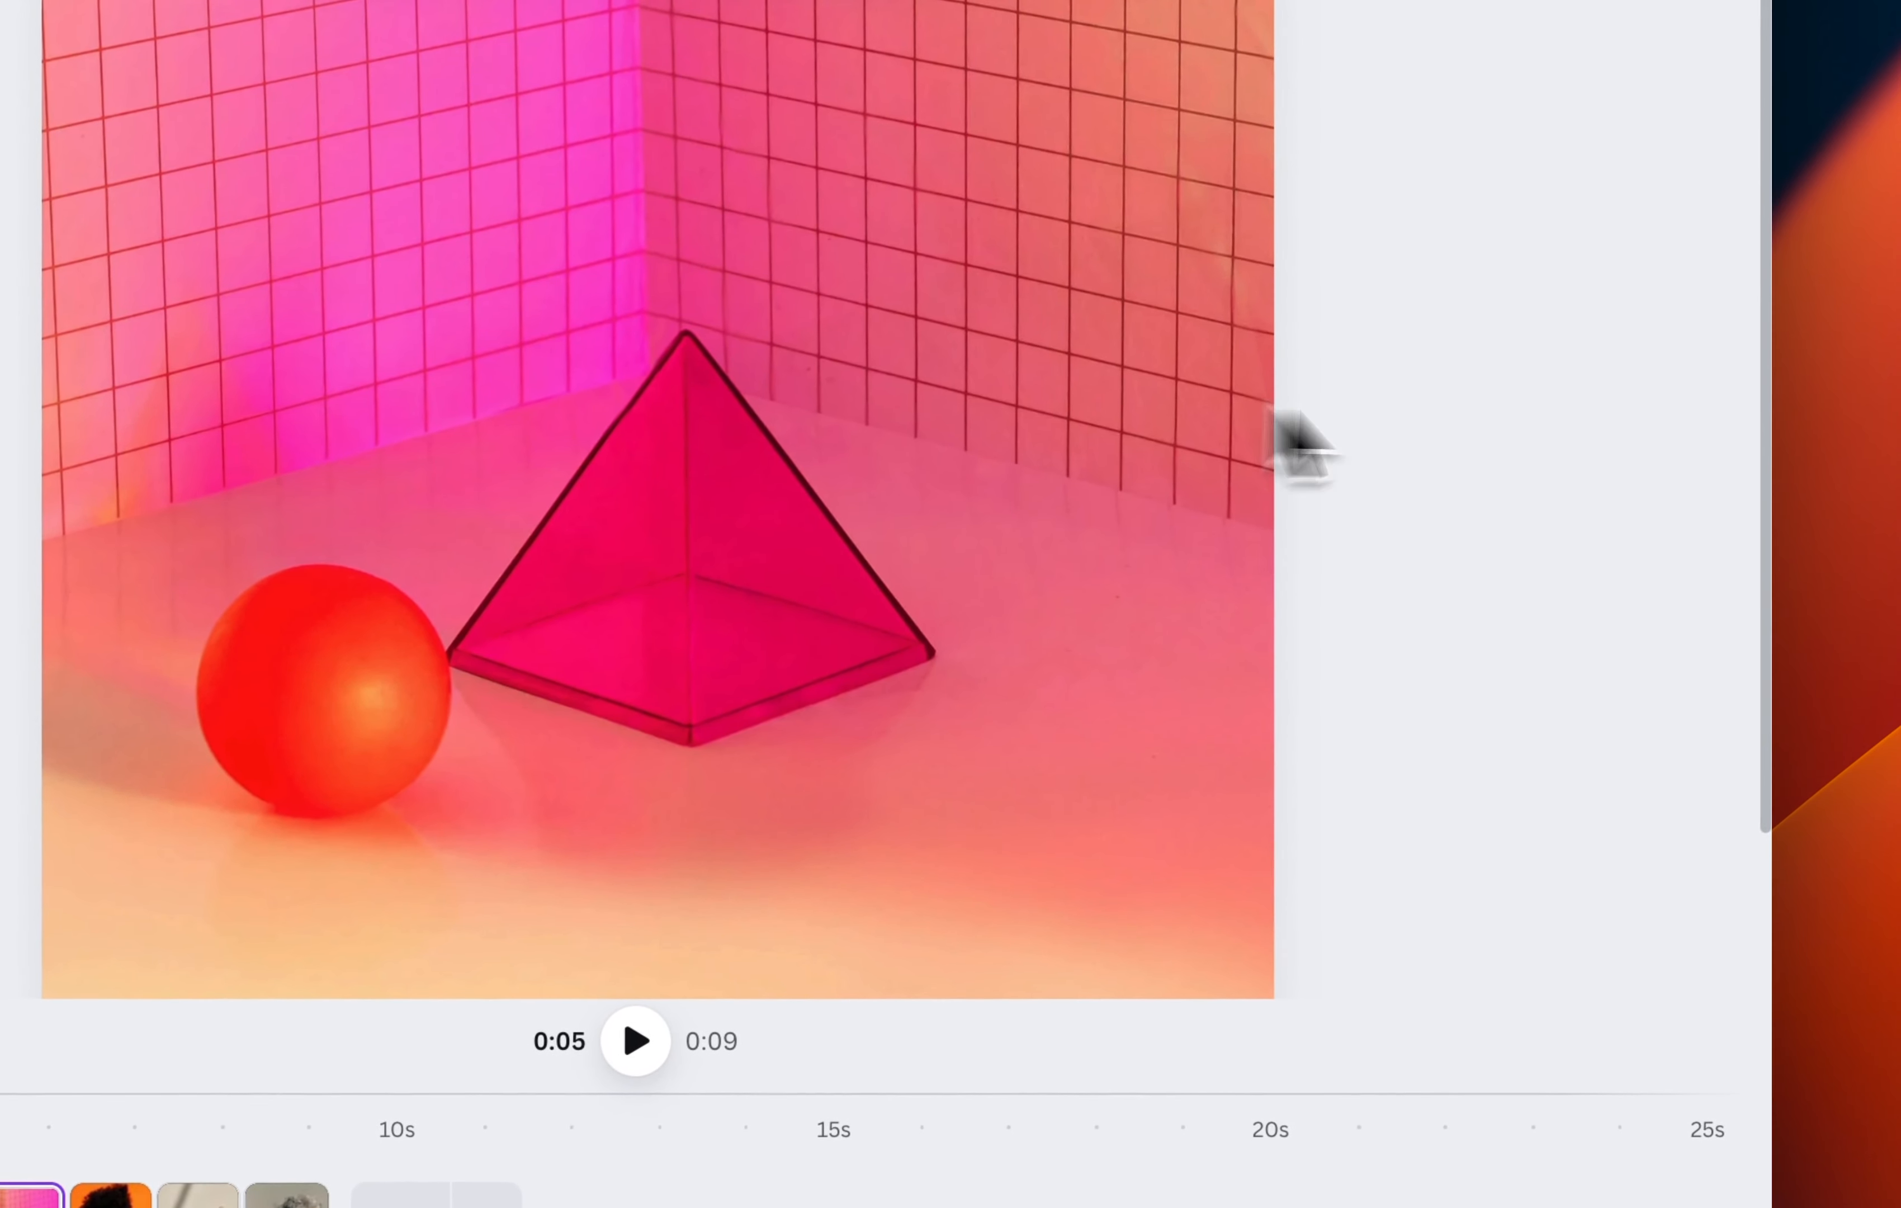
scroll(1102, 581, down, 1)
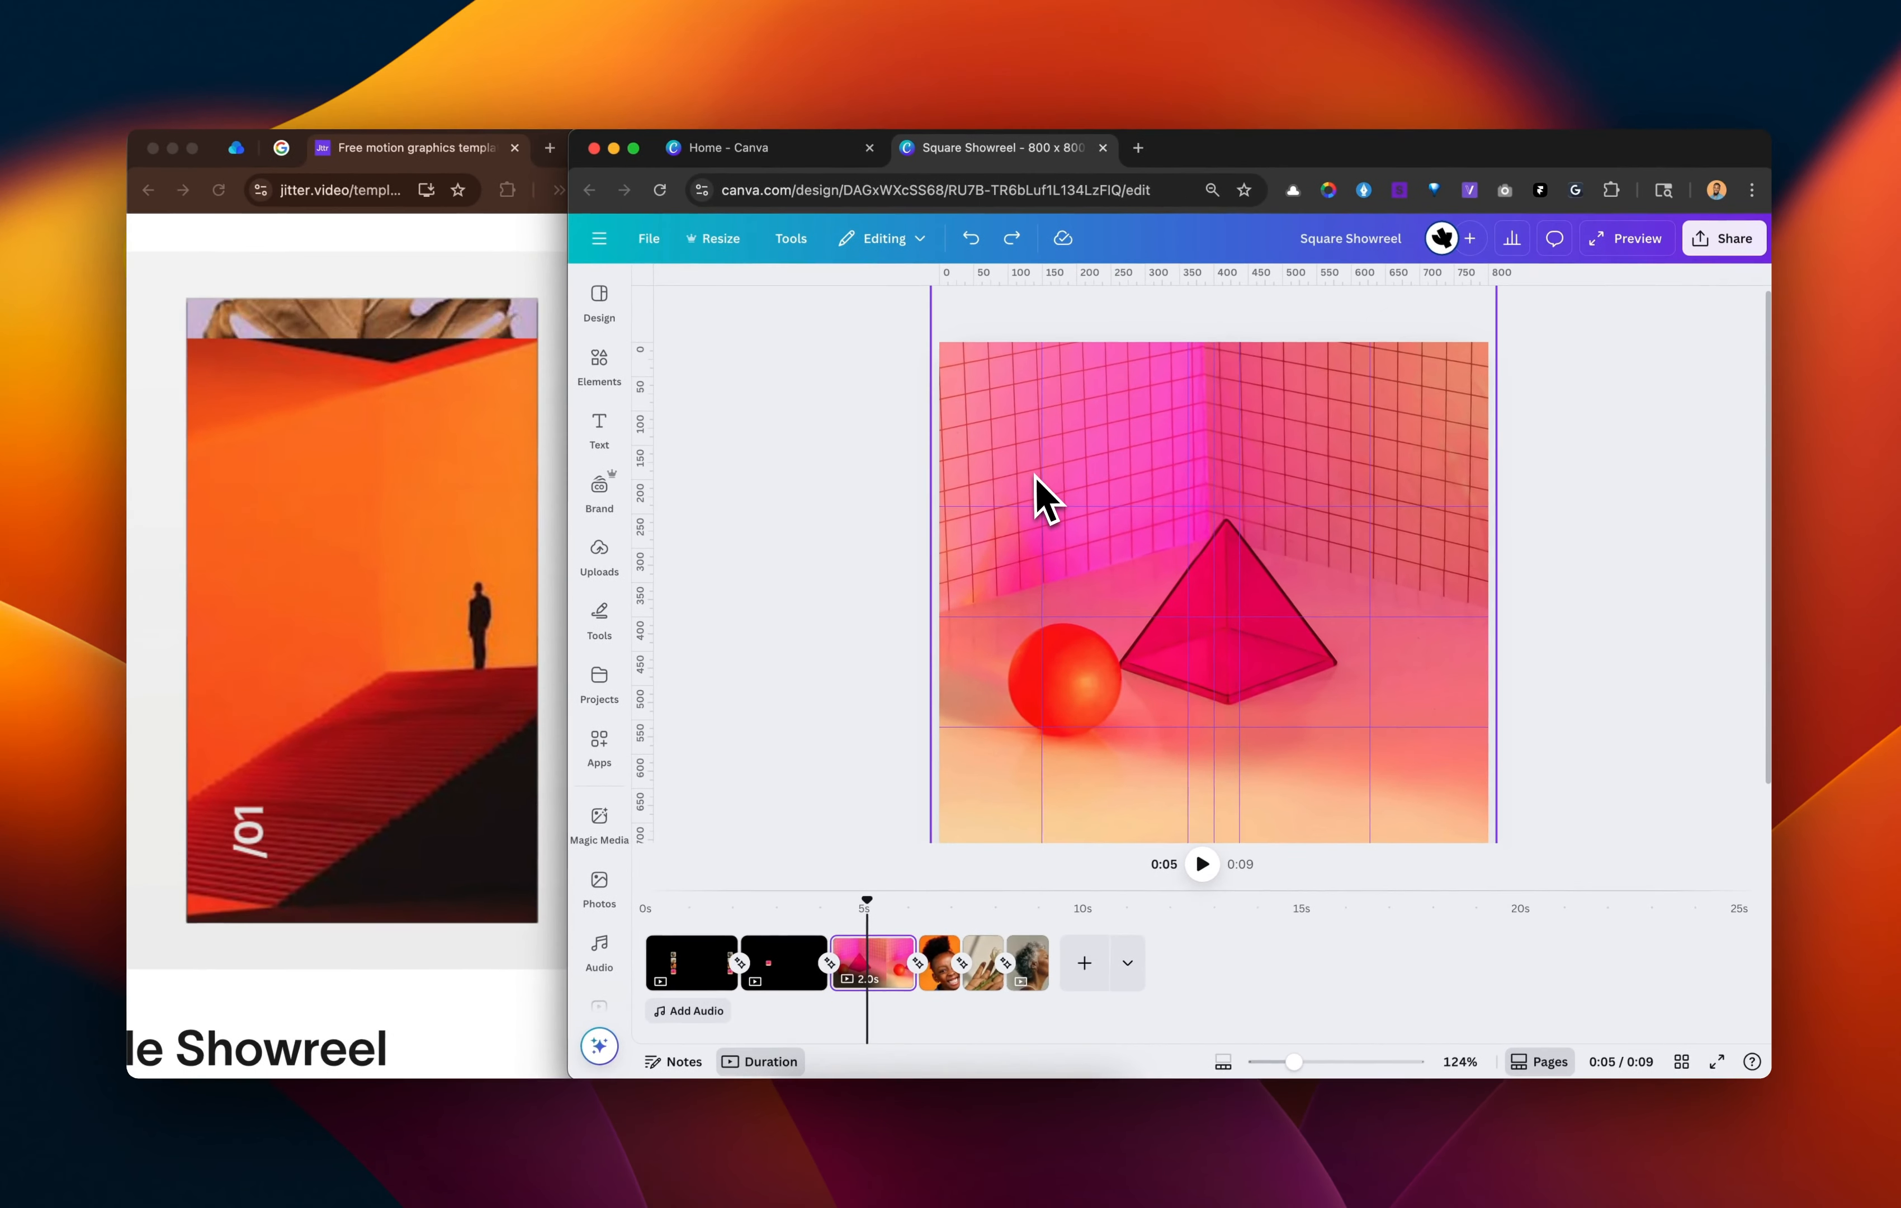
scroll(1036, 476, down, 3)
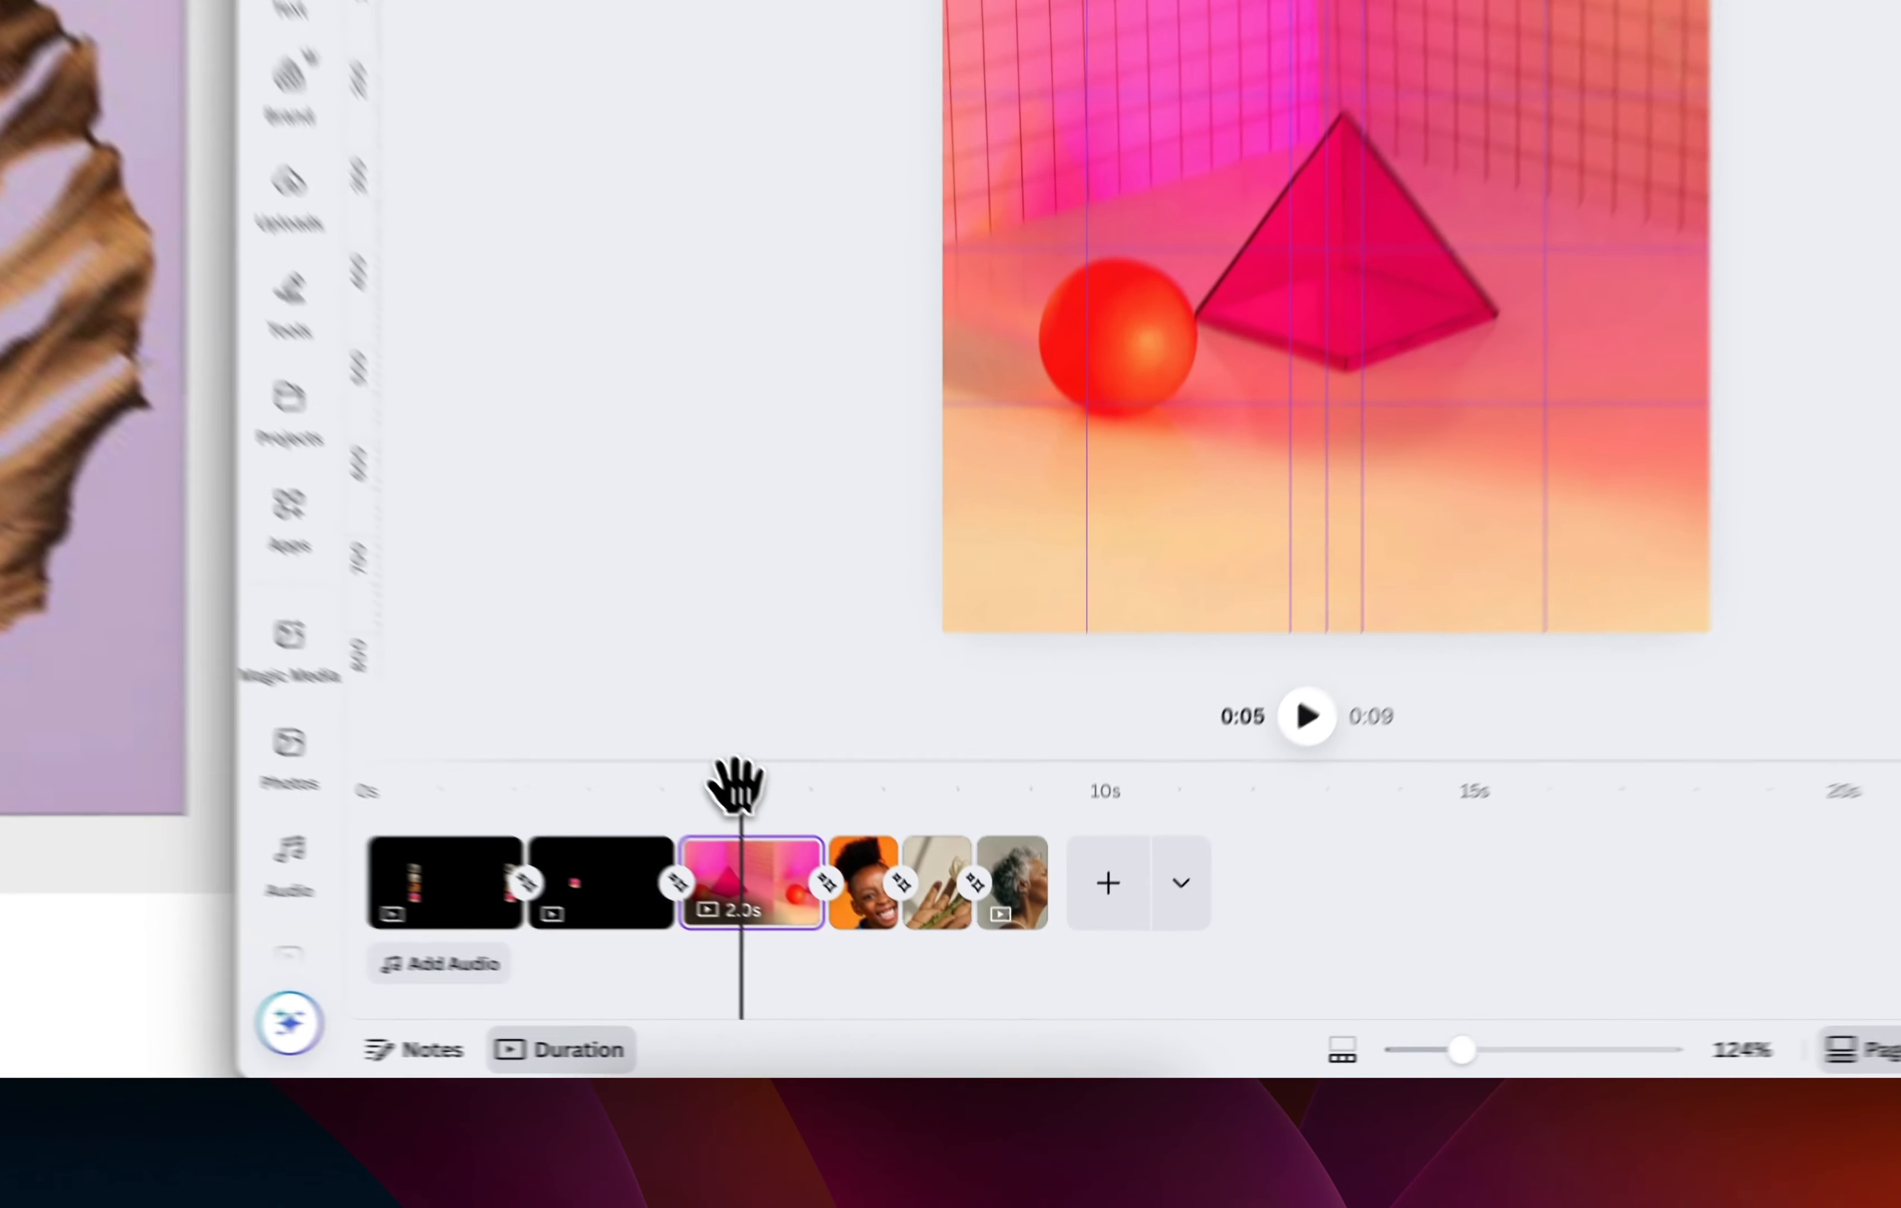
drag(876, 919, 938, 910)
drag(825, 743, 570, 758)
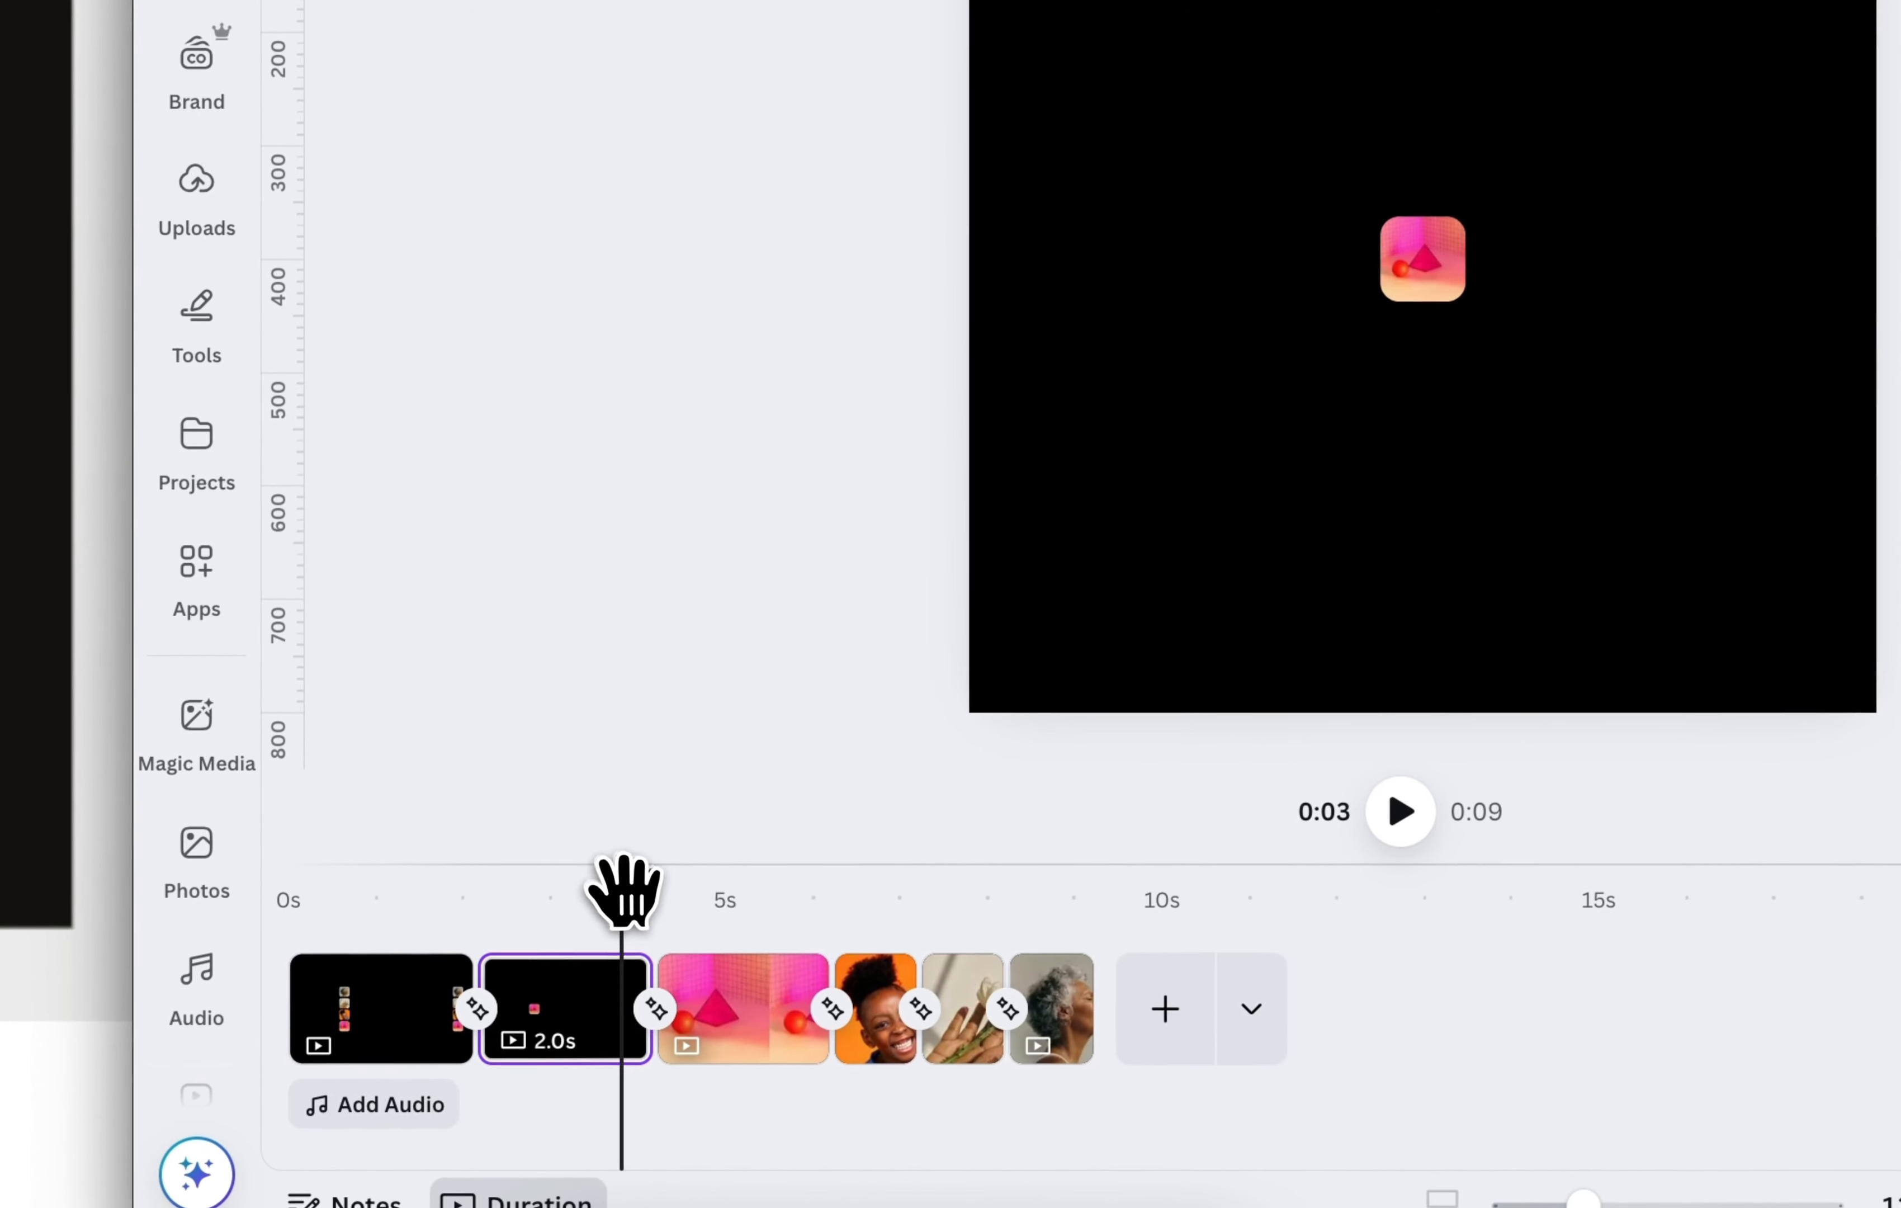
drag(592, 906, 621, 908)
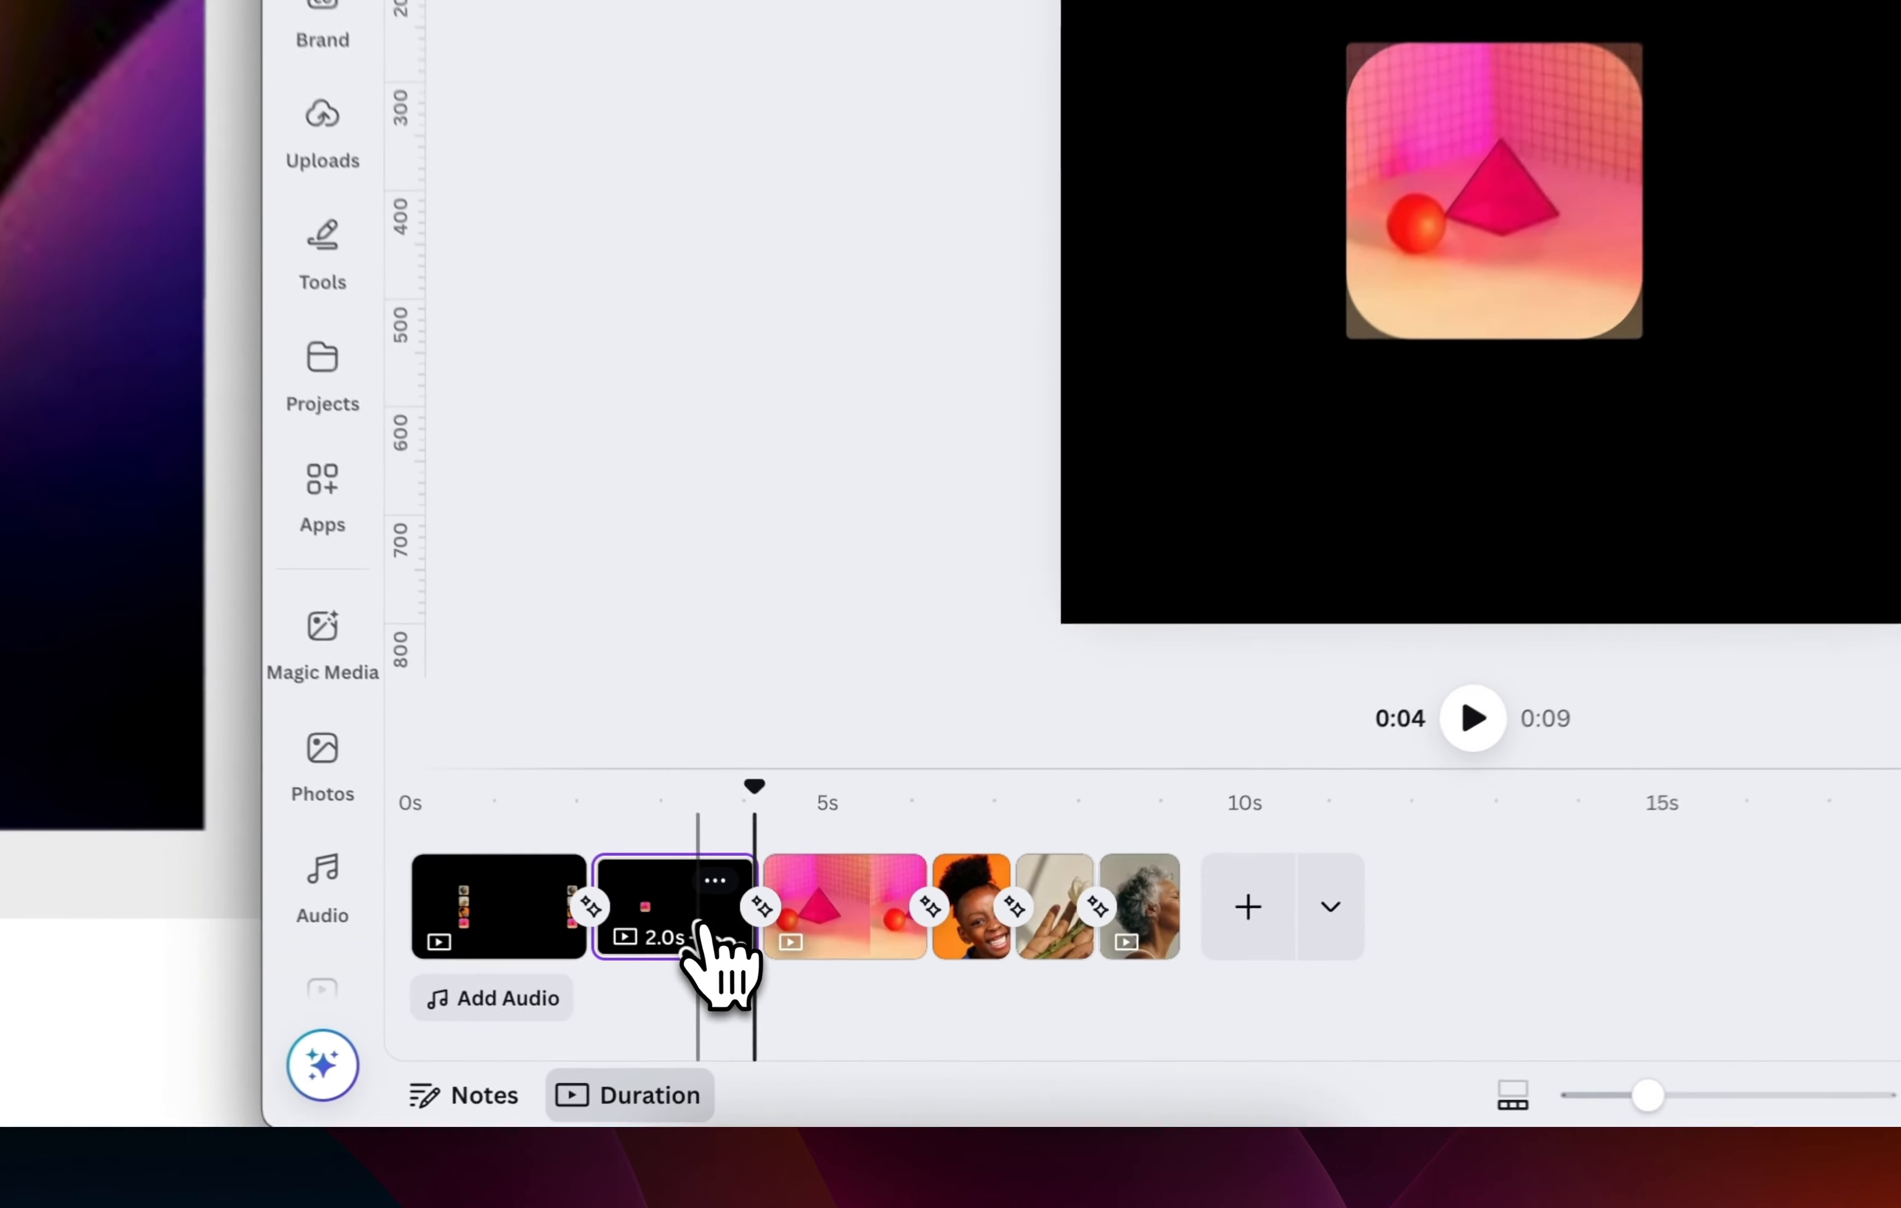
- Show page 2's layers, select the image group and check its transparency setting
click(798, 971)
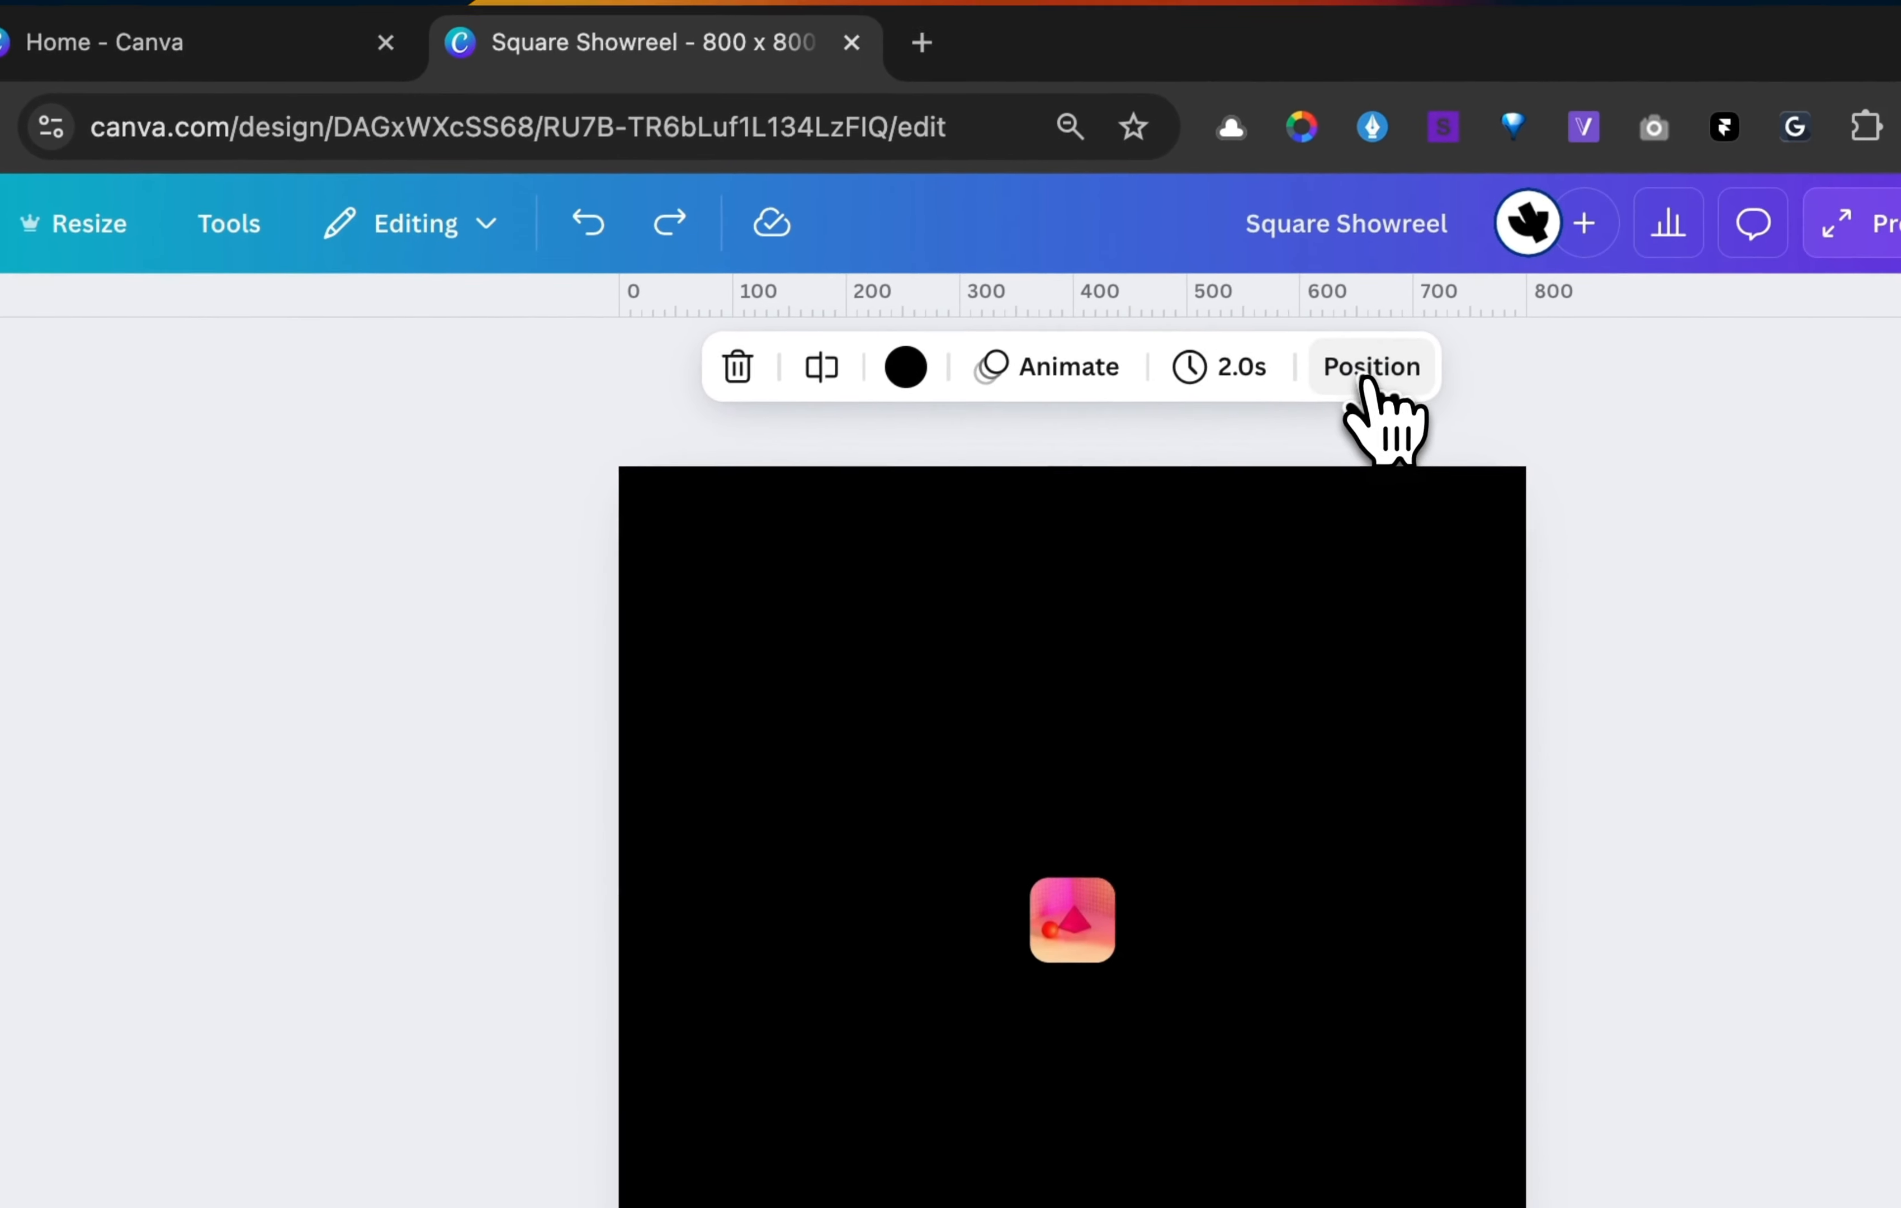
click(1368, 382)
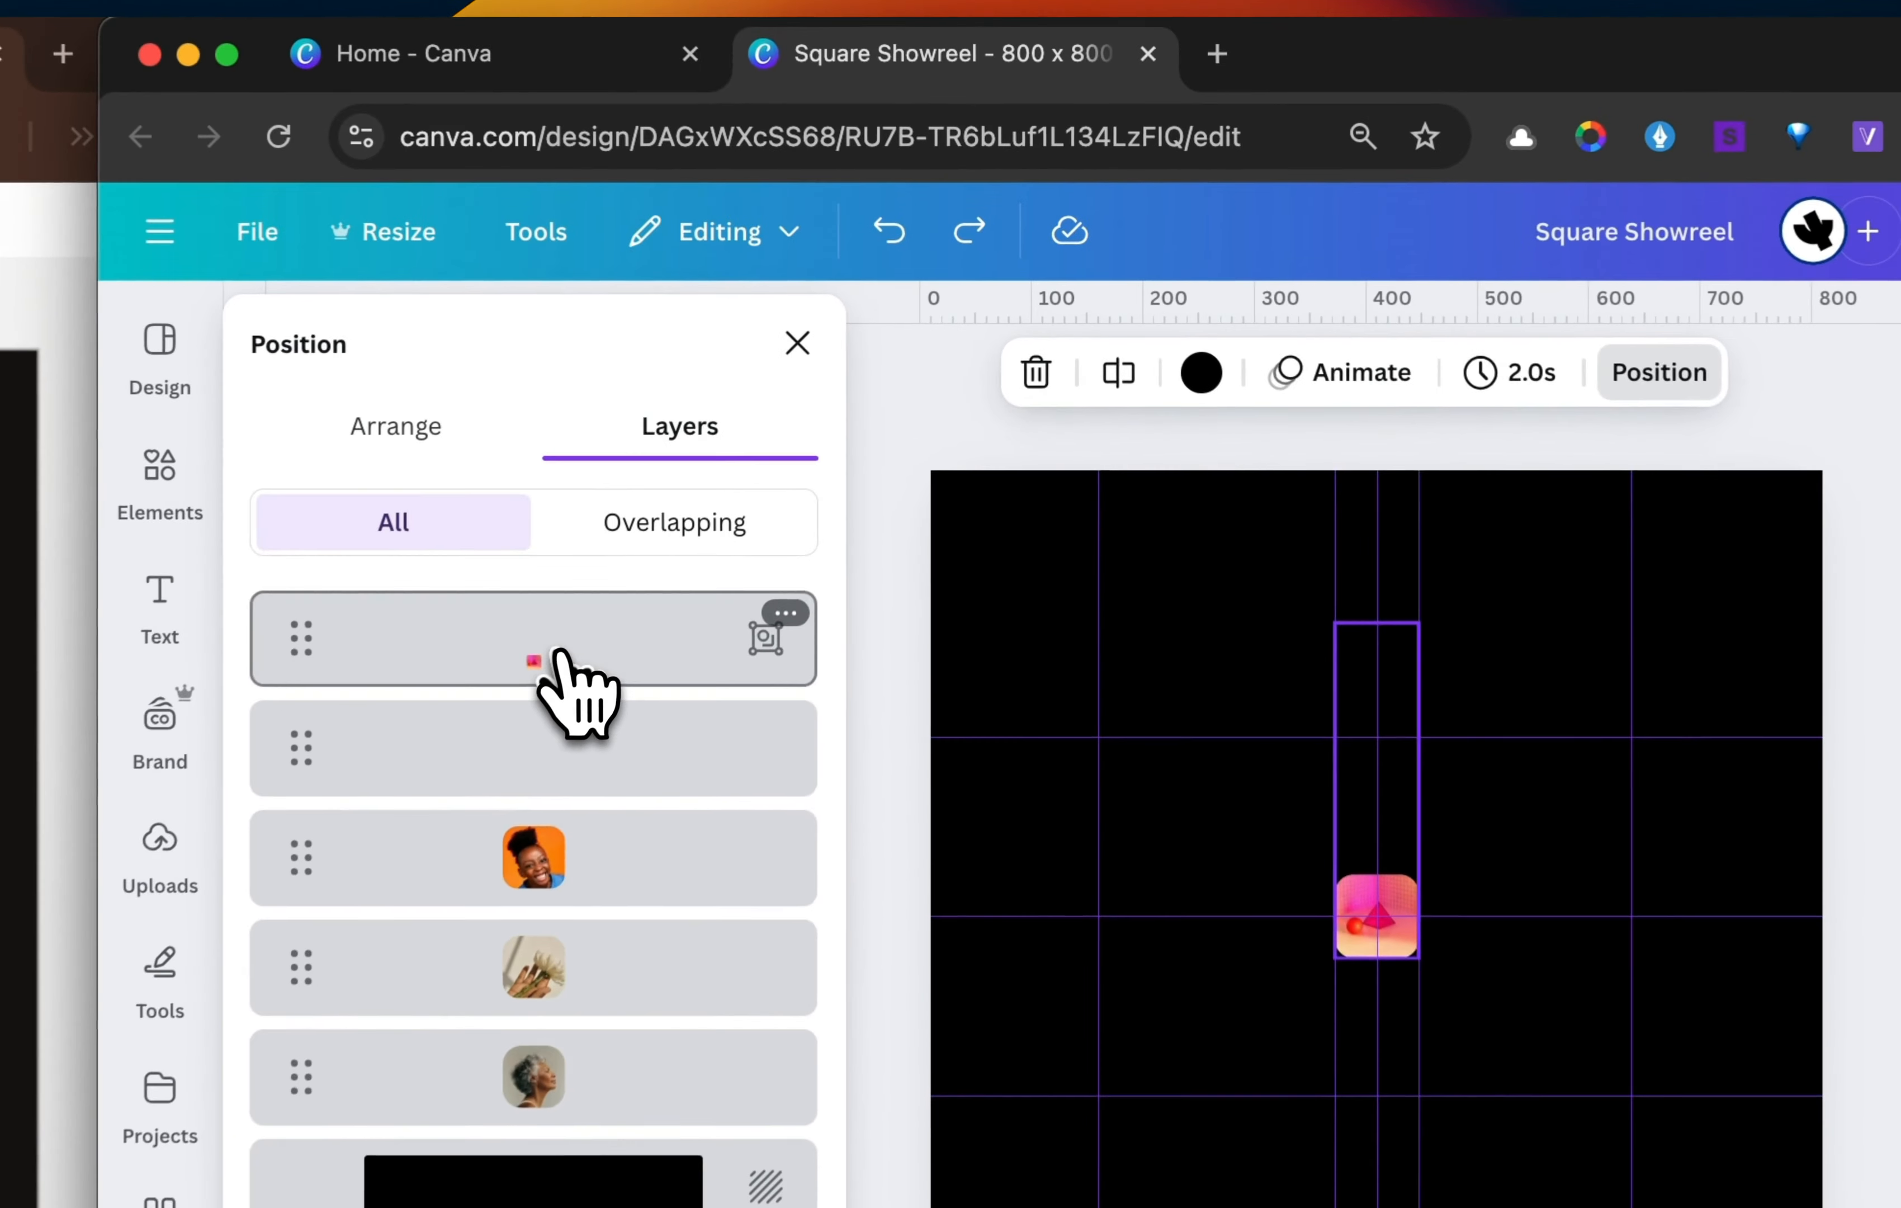
click(806, 457)
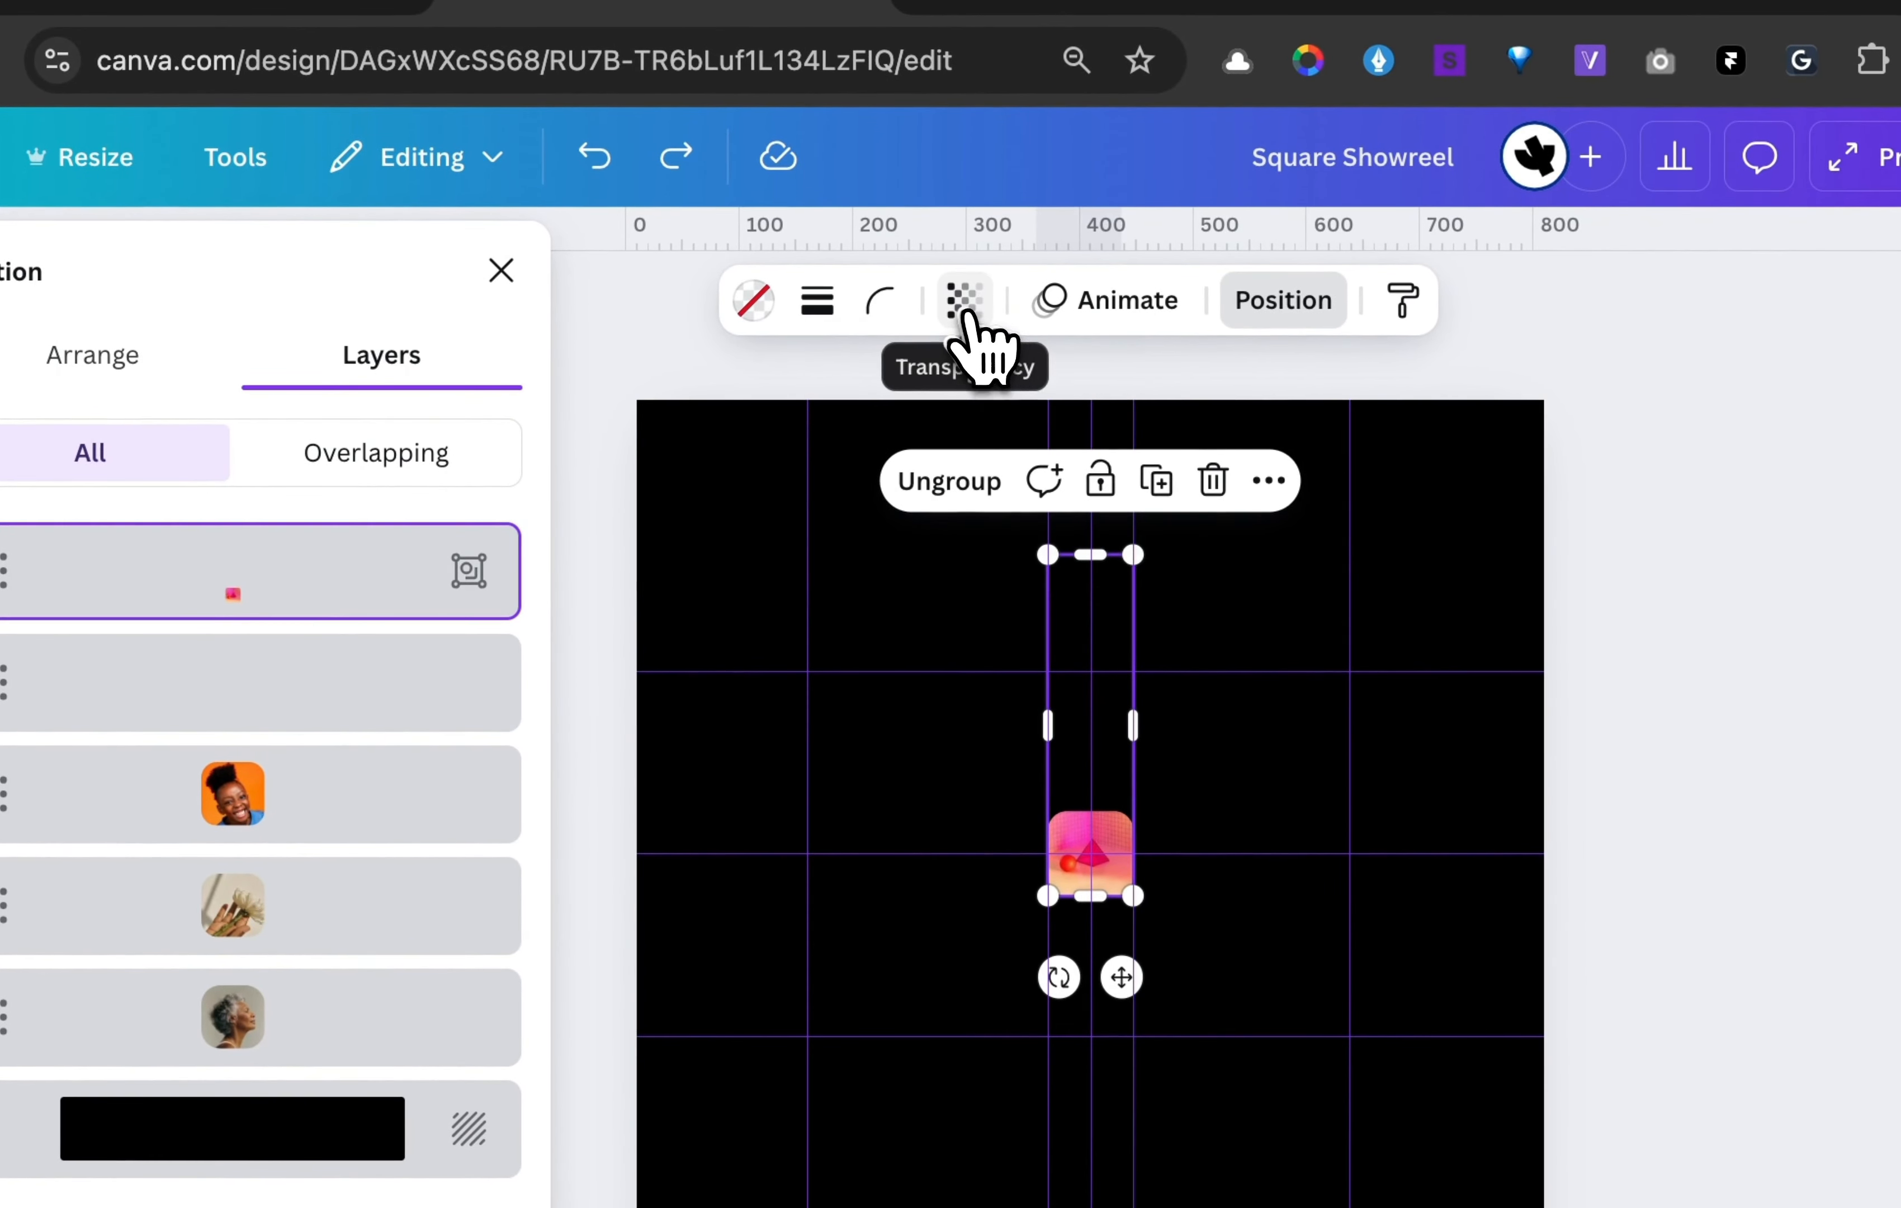
click(1096, 335)
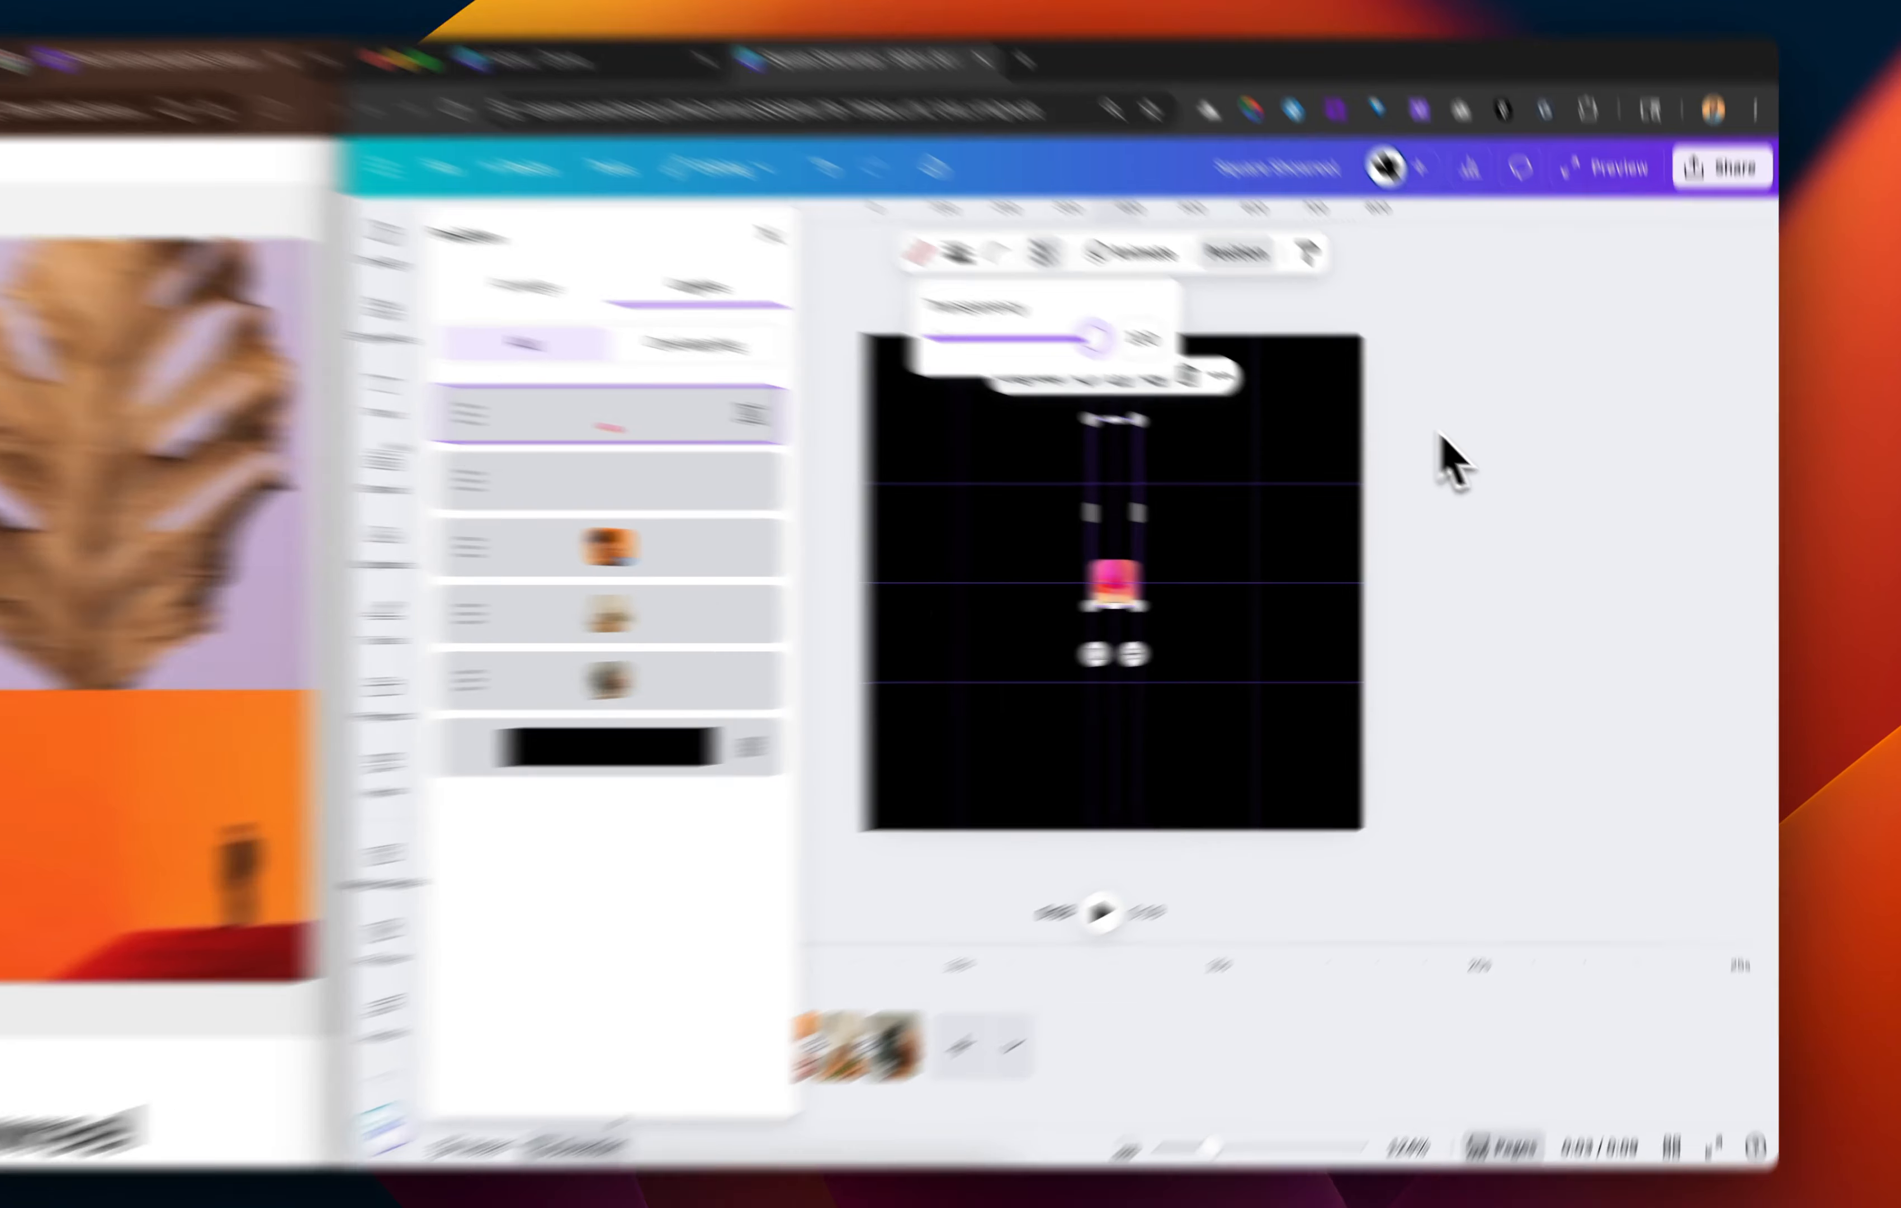
click(1486, 459)
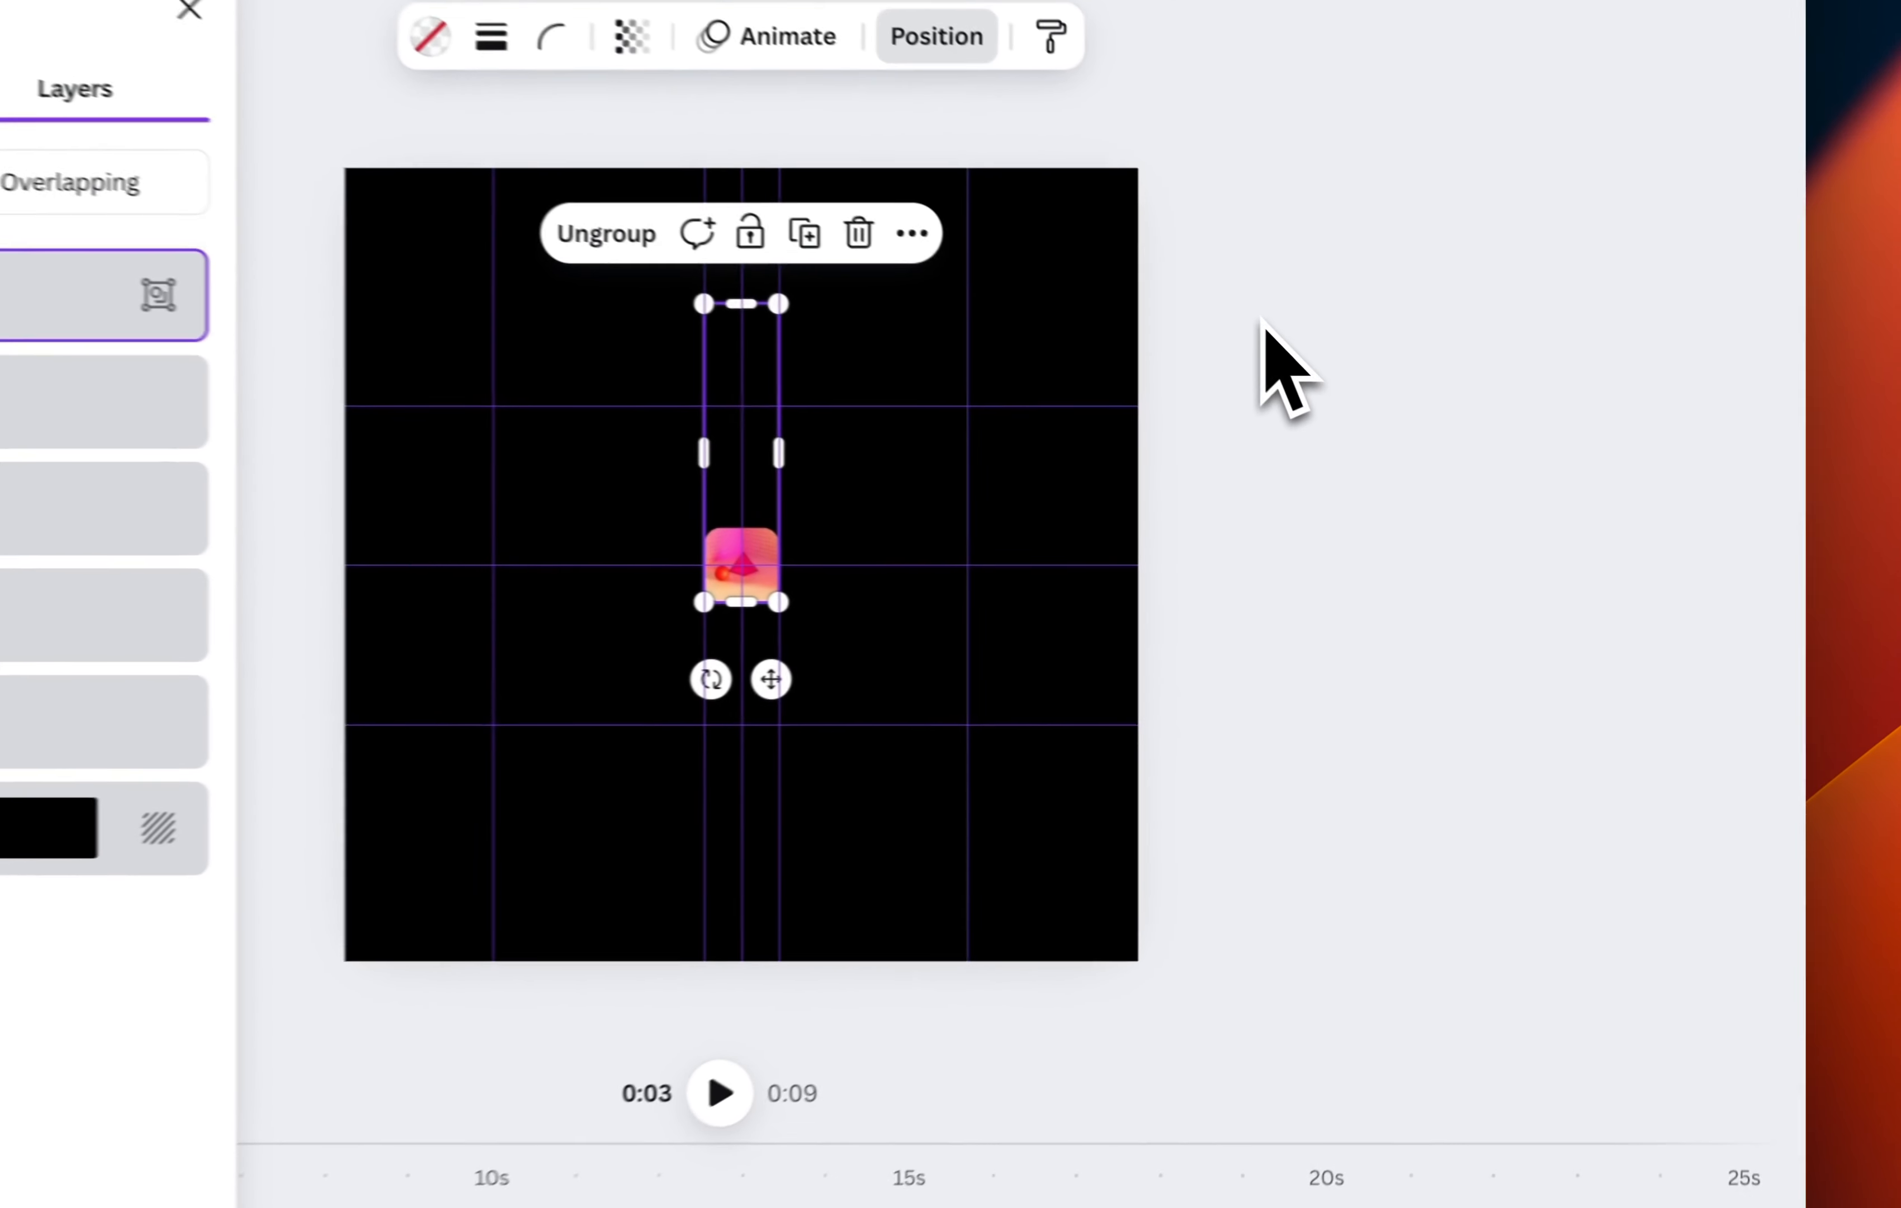
click(1268, 519)
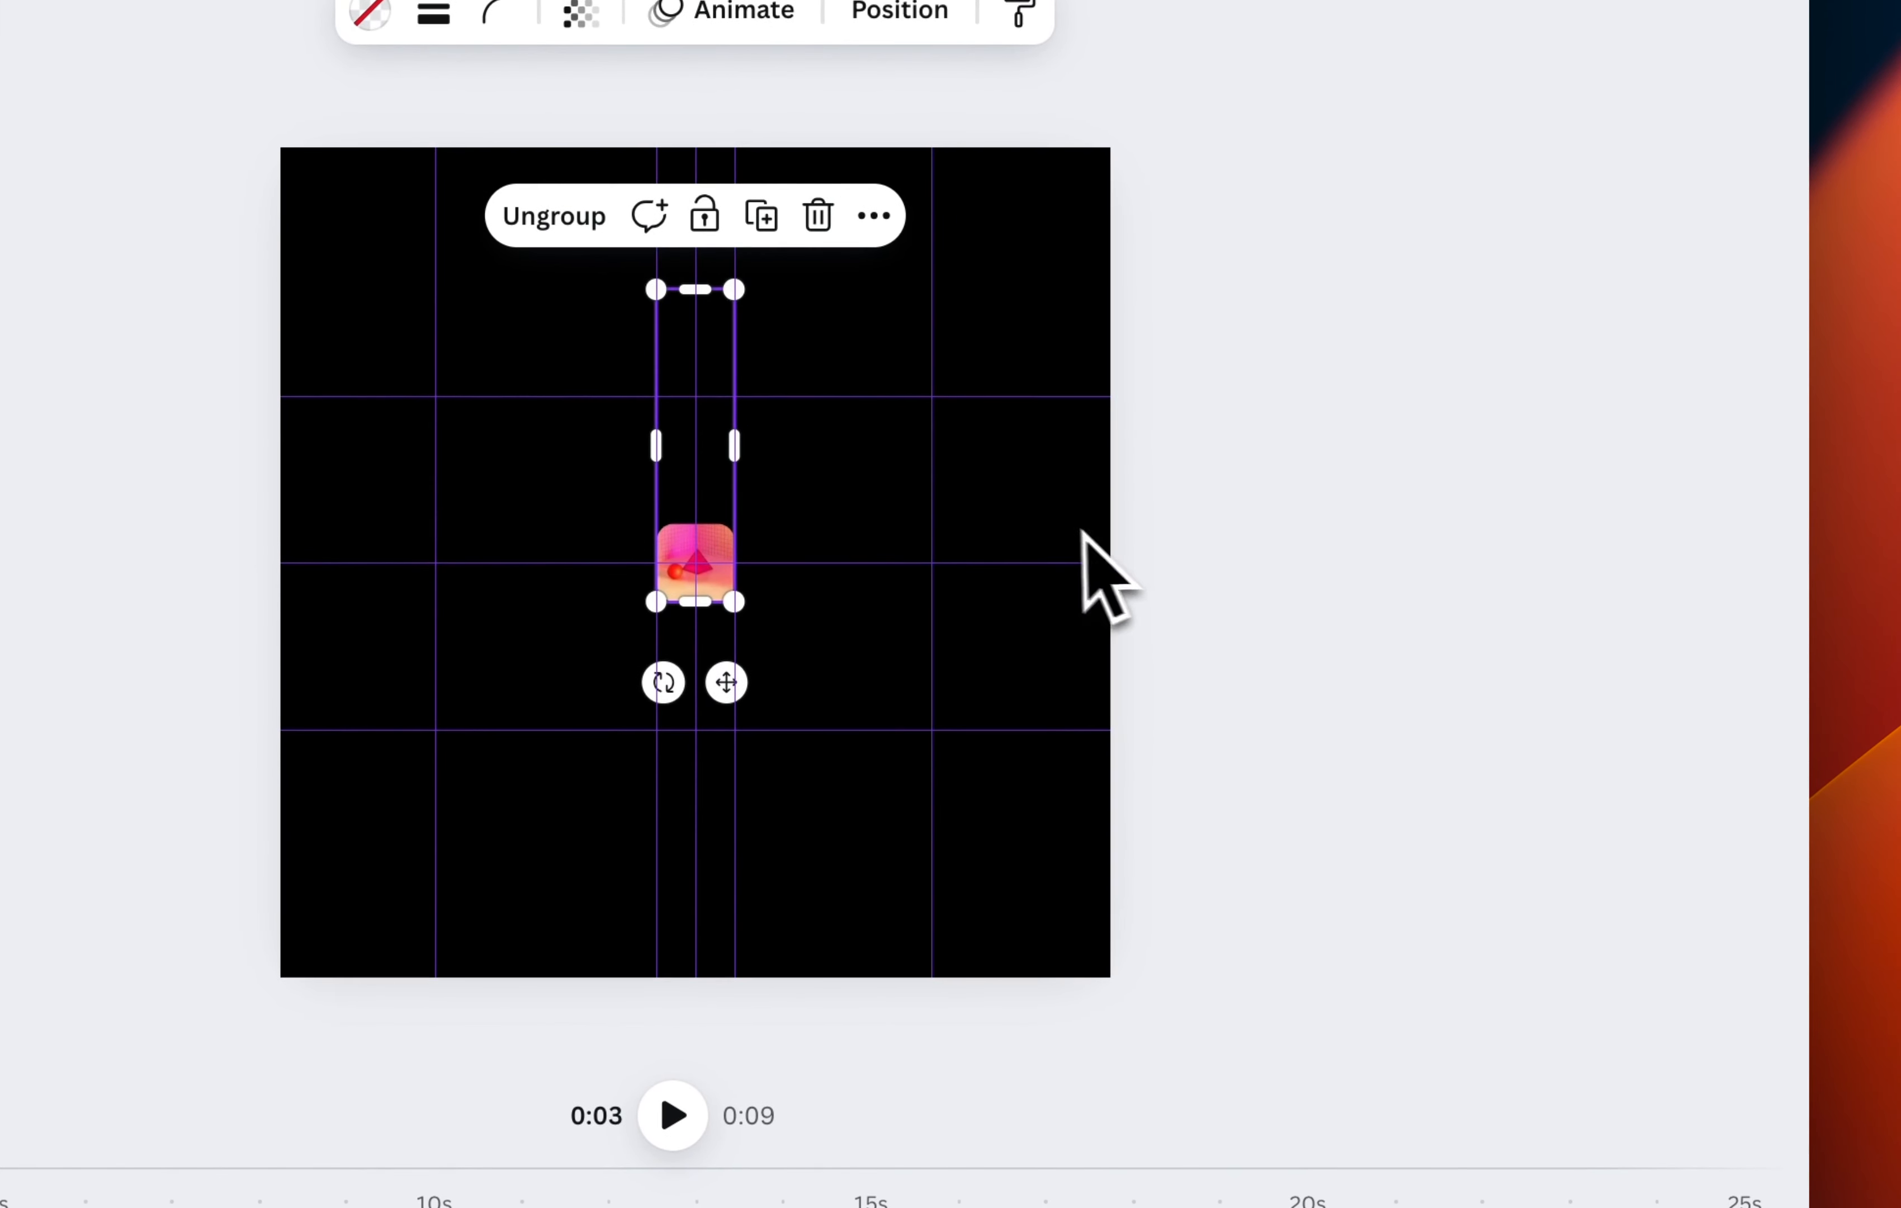
click(1199, 569)
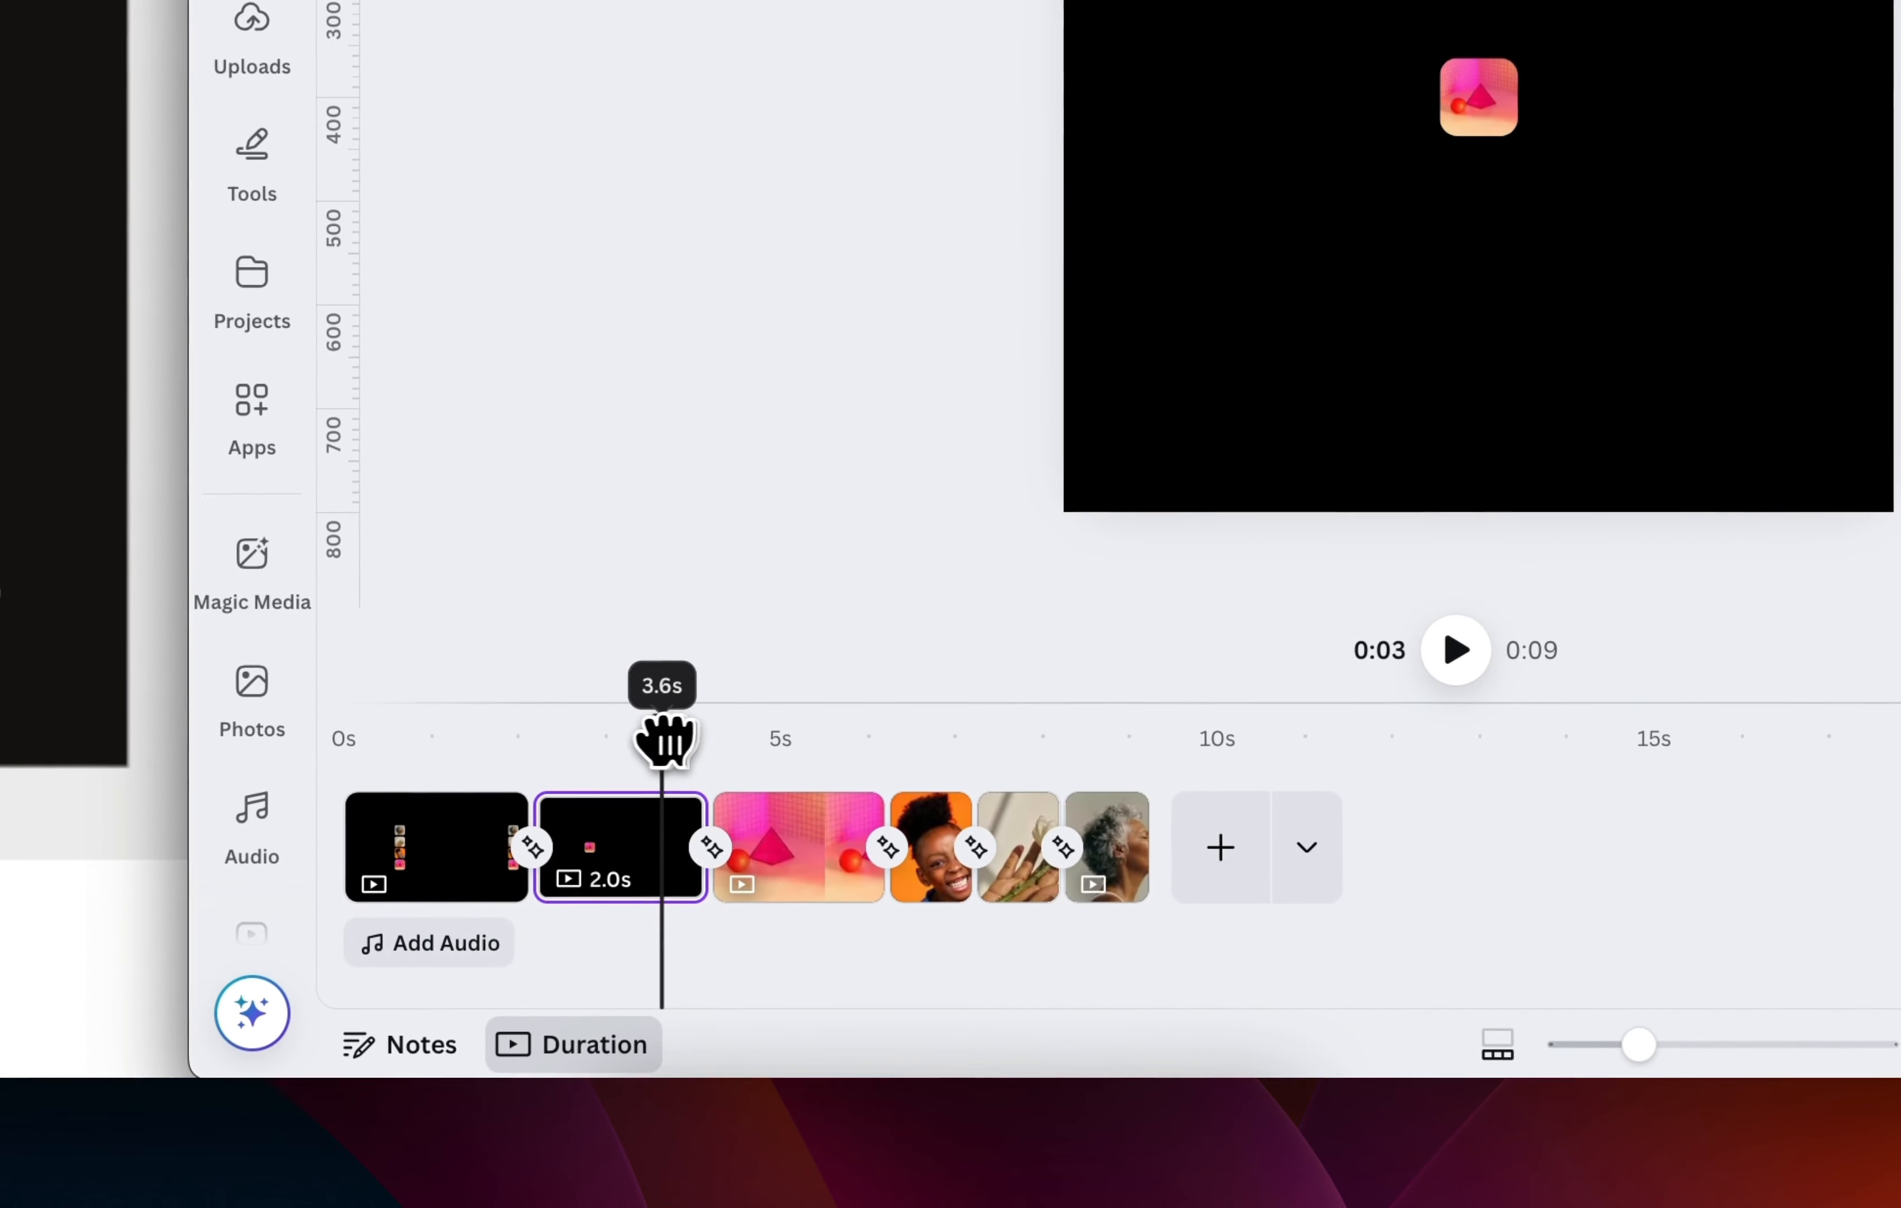
- Scrub the timeline from page 2 into page 3 to preview the pink photo's enlargement
mouse_move(664, 739)
mouse_down()
mouse_move(781, 738)
mouse_move(649, 739)
mouse_up()
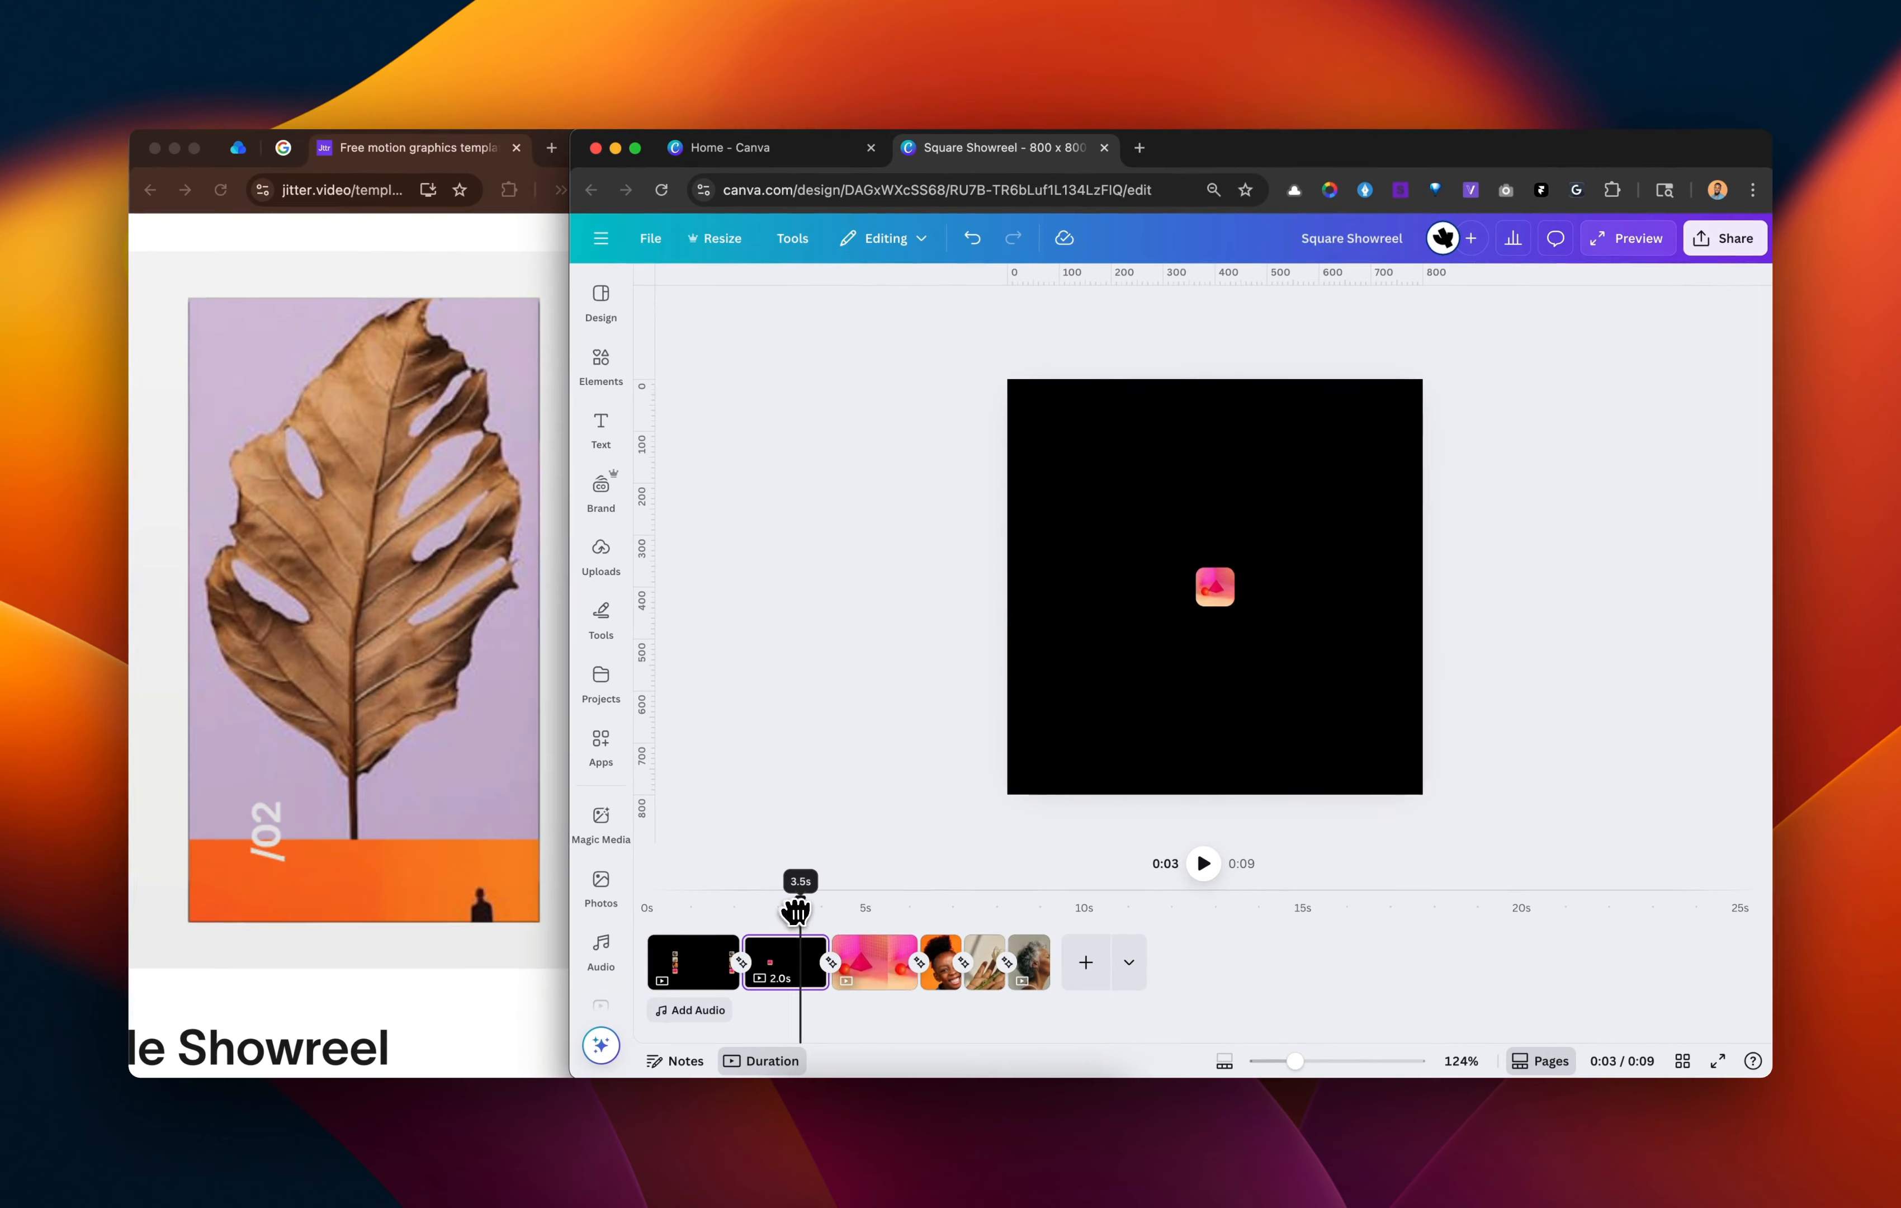
drag(796, 910, 883, 900)
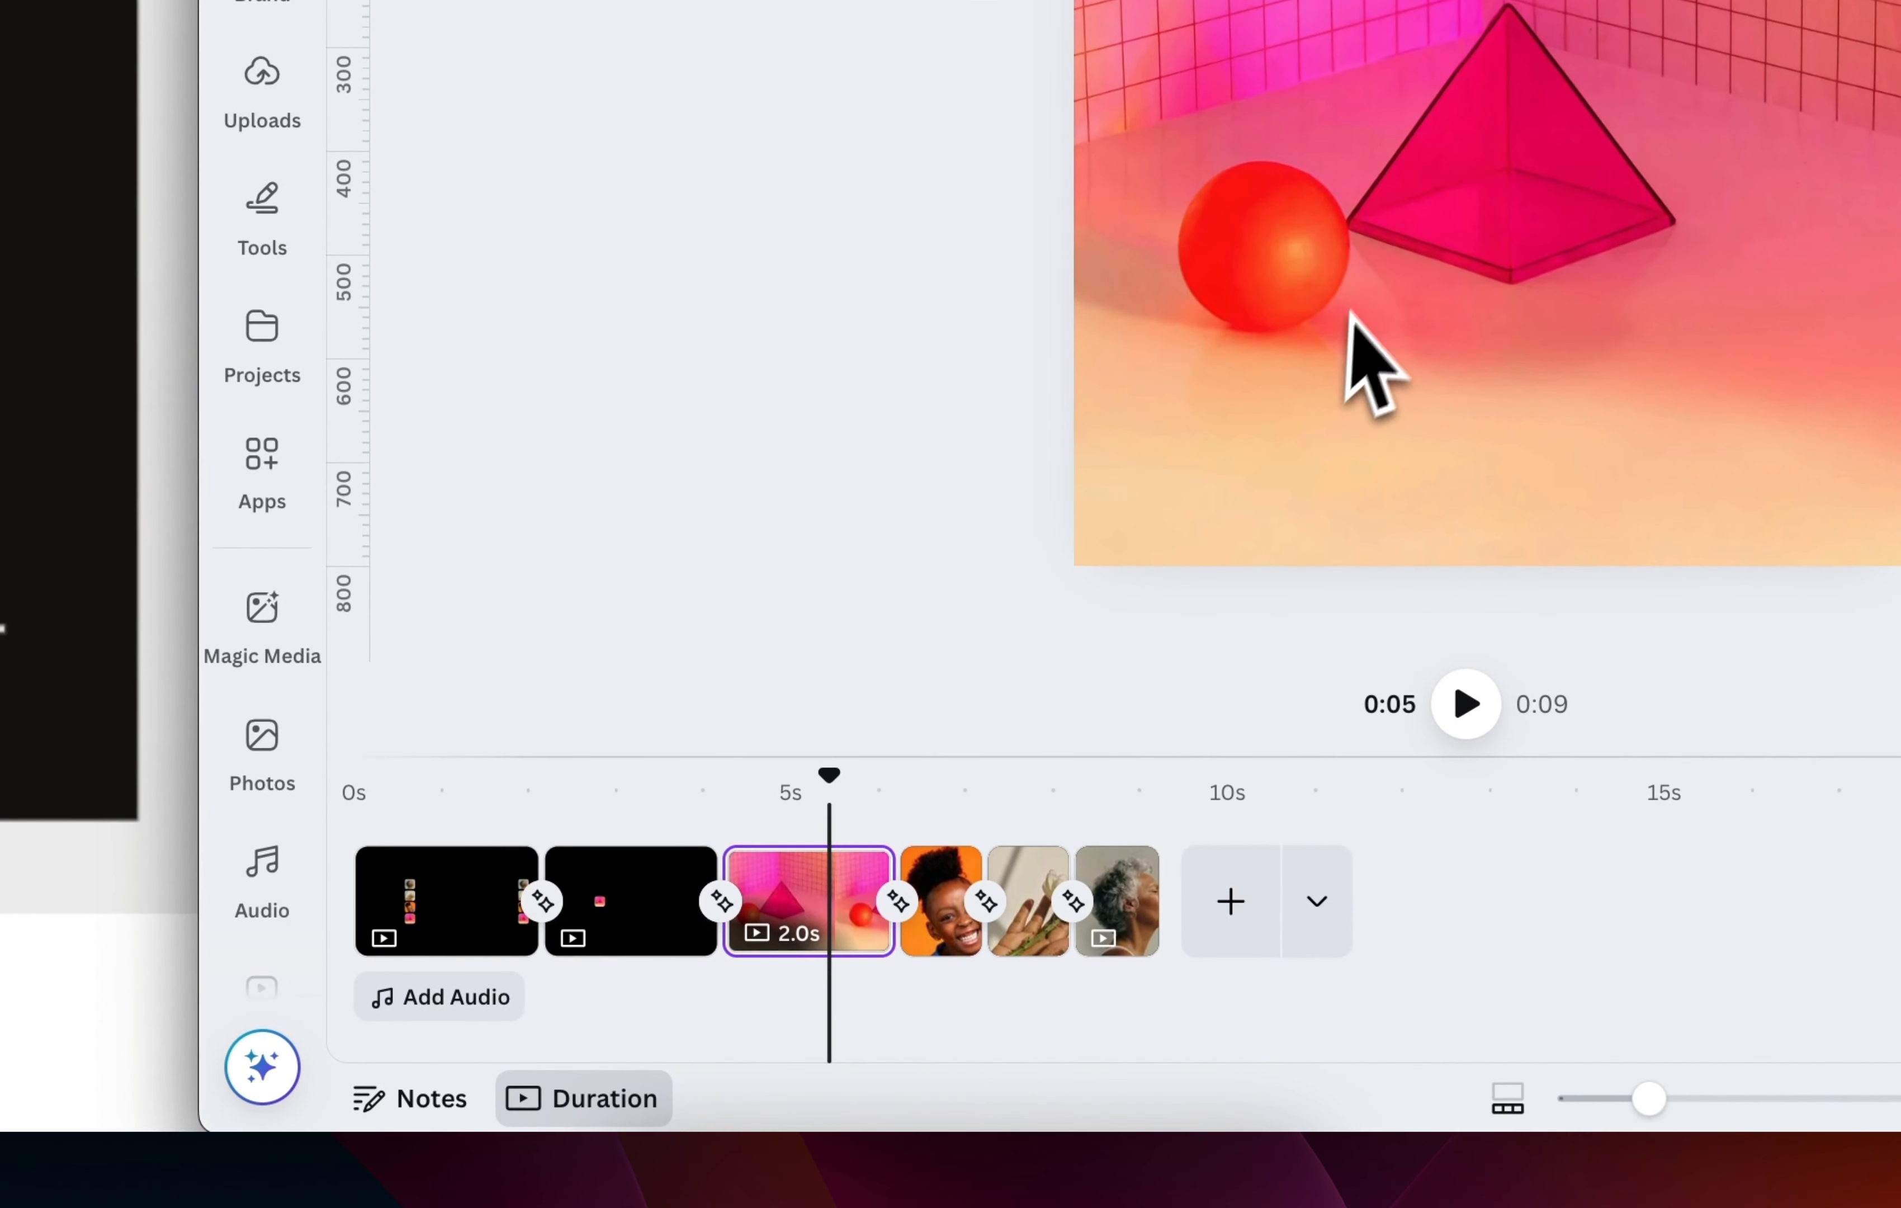
- Try moving page 1's transparent image group beside the photo column and setting its woman's profile image to transparency 100
click(458, 900)
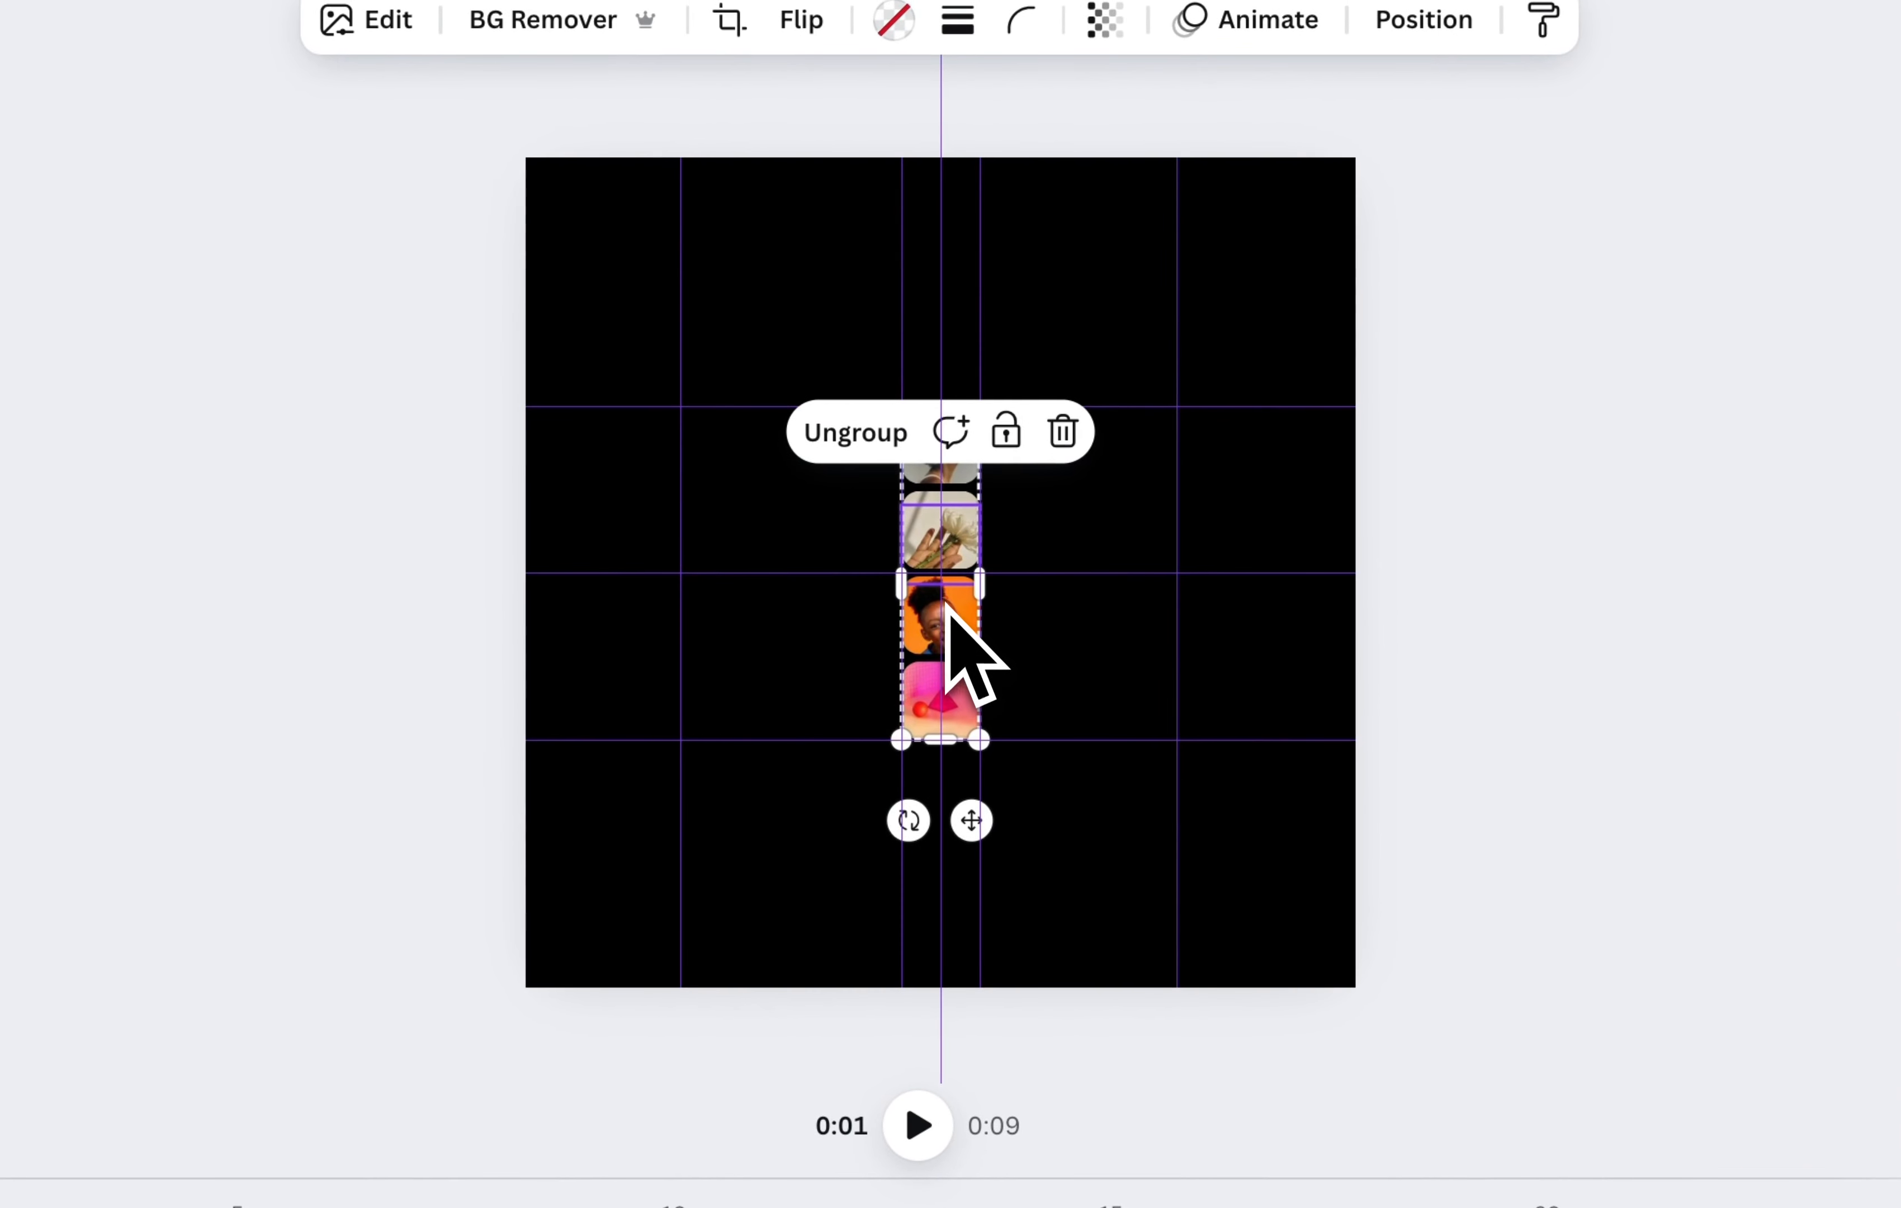
click(945, 605)
drag(952, 631, 1065, 621)
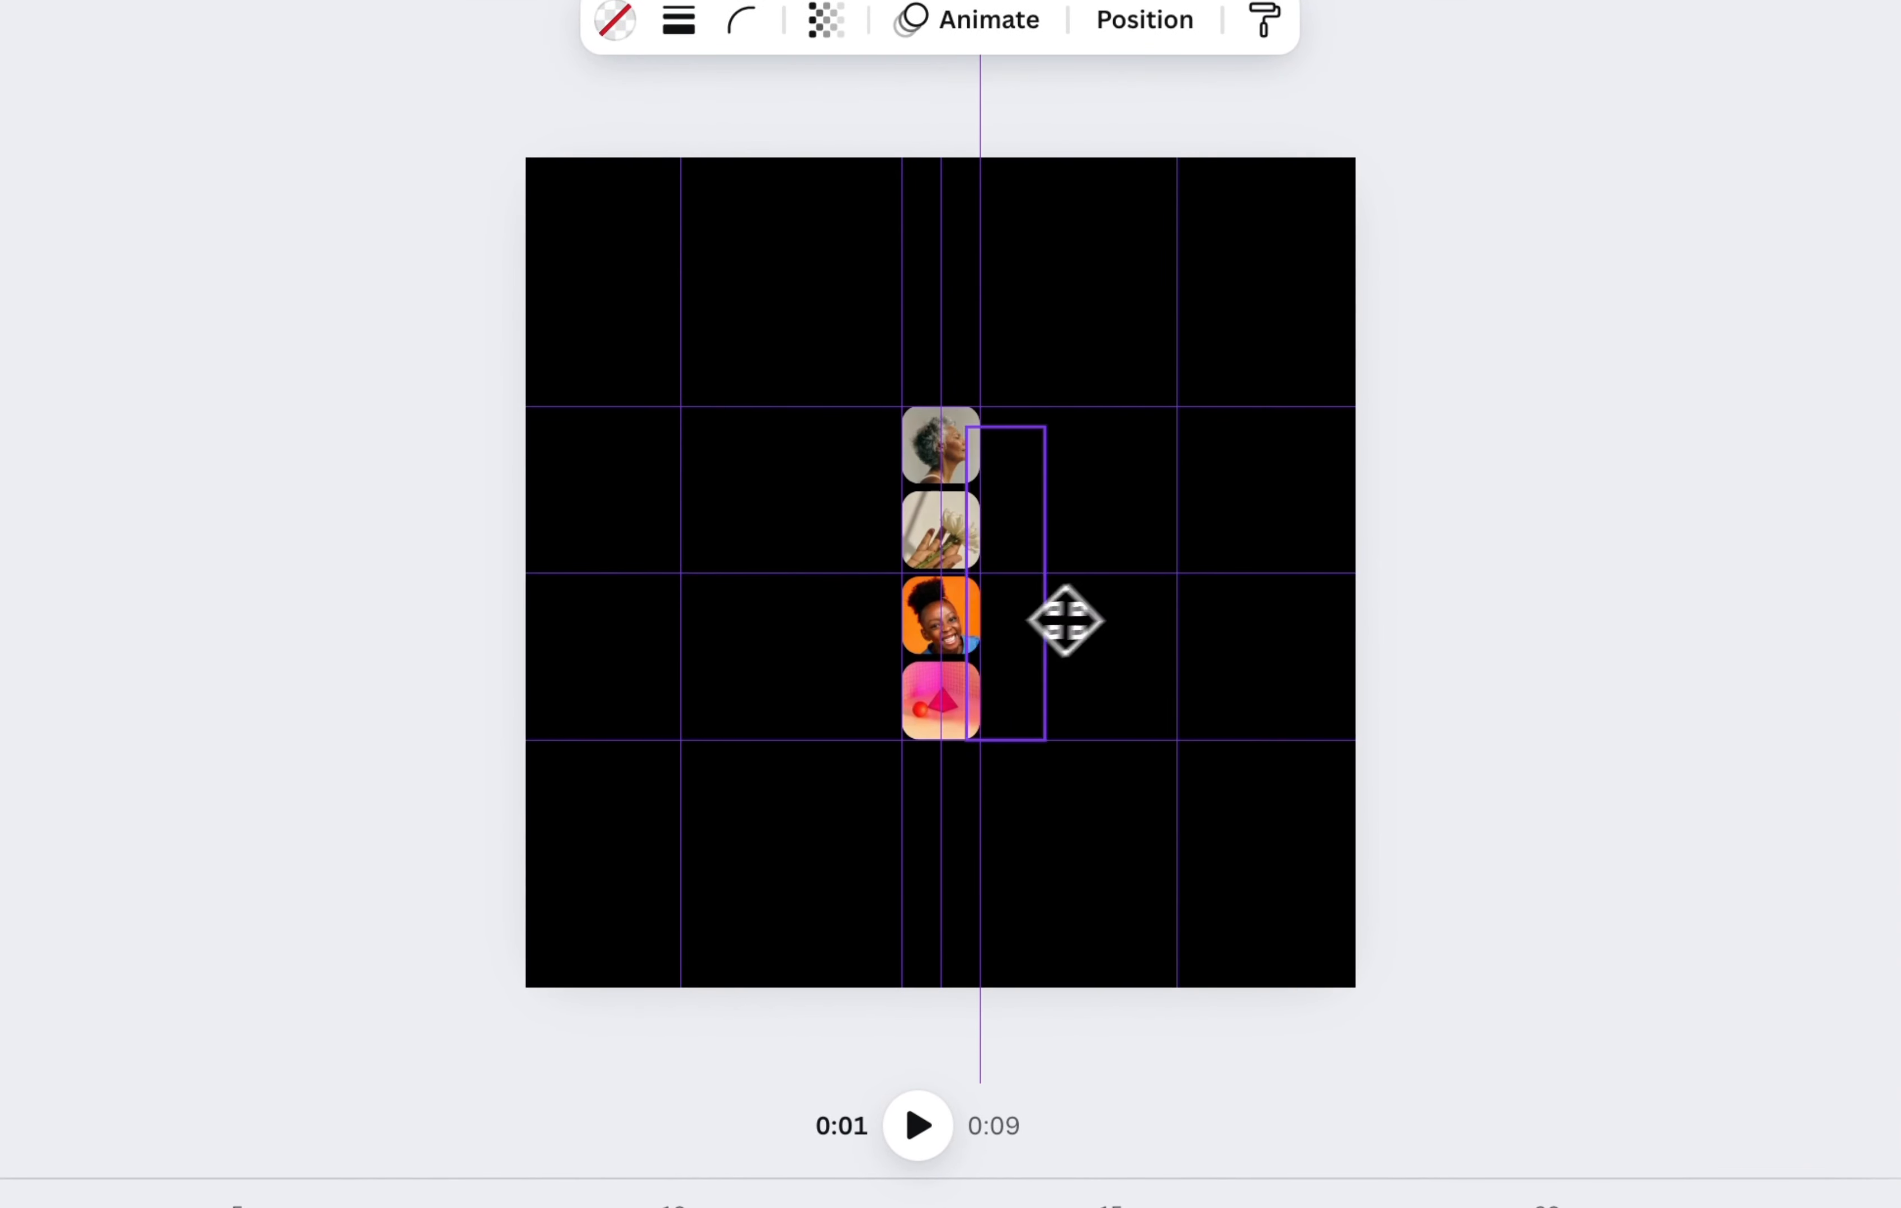
click(1071, 479)
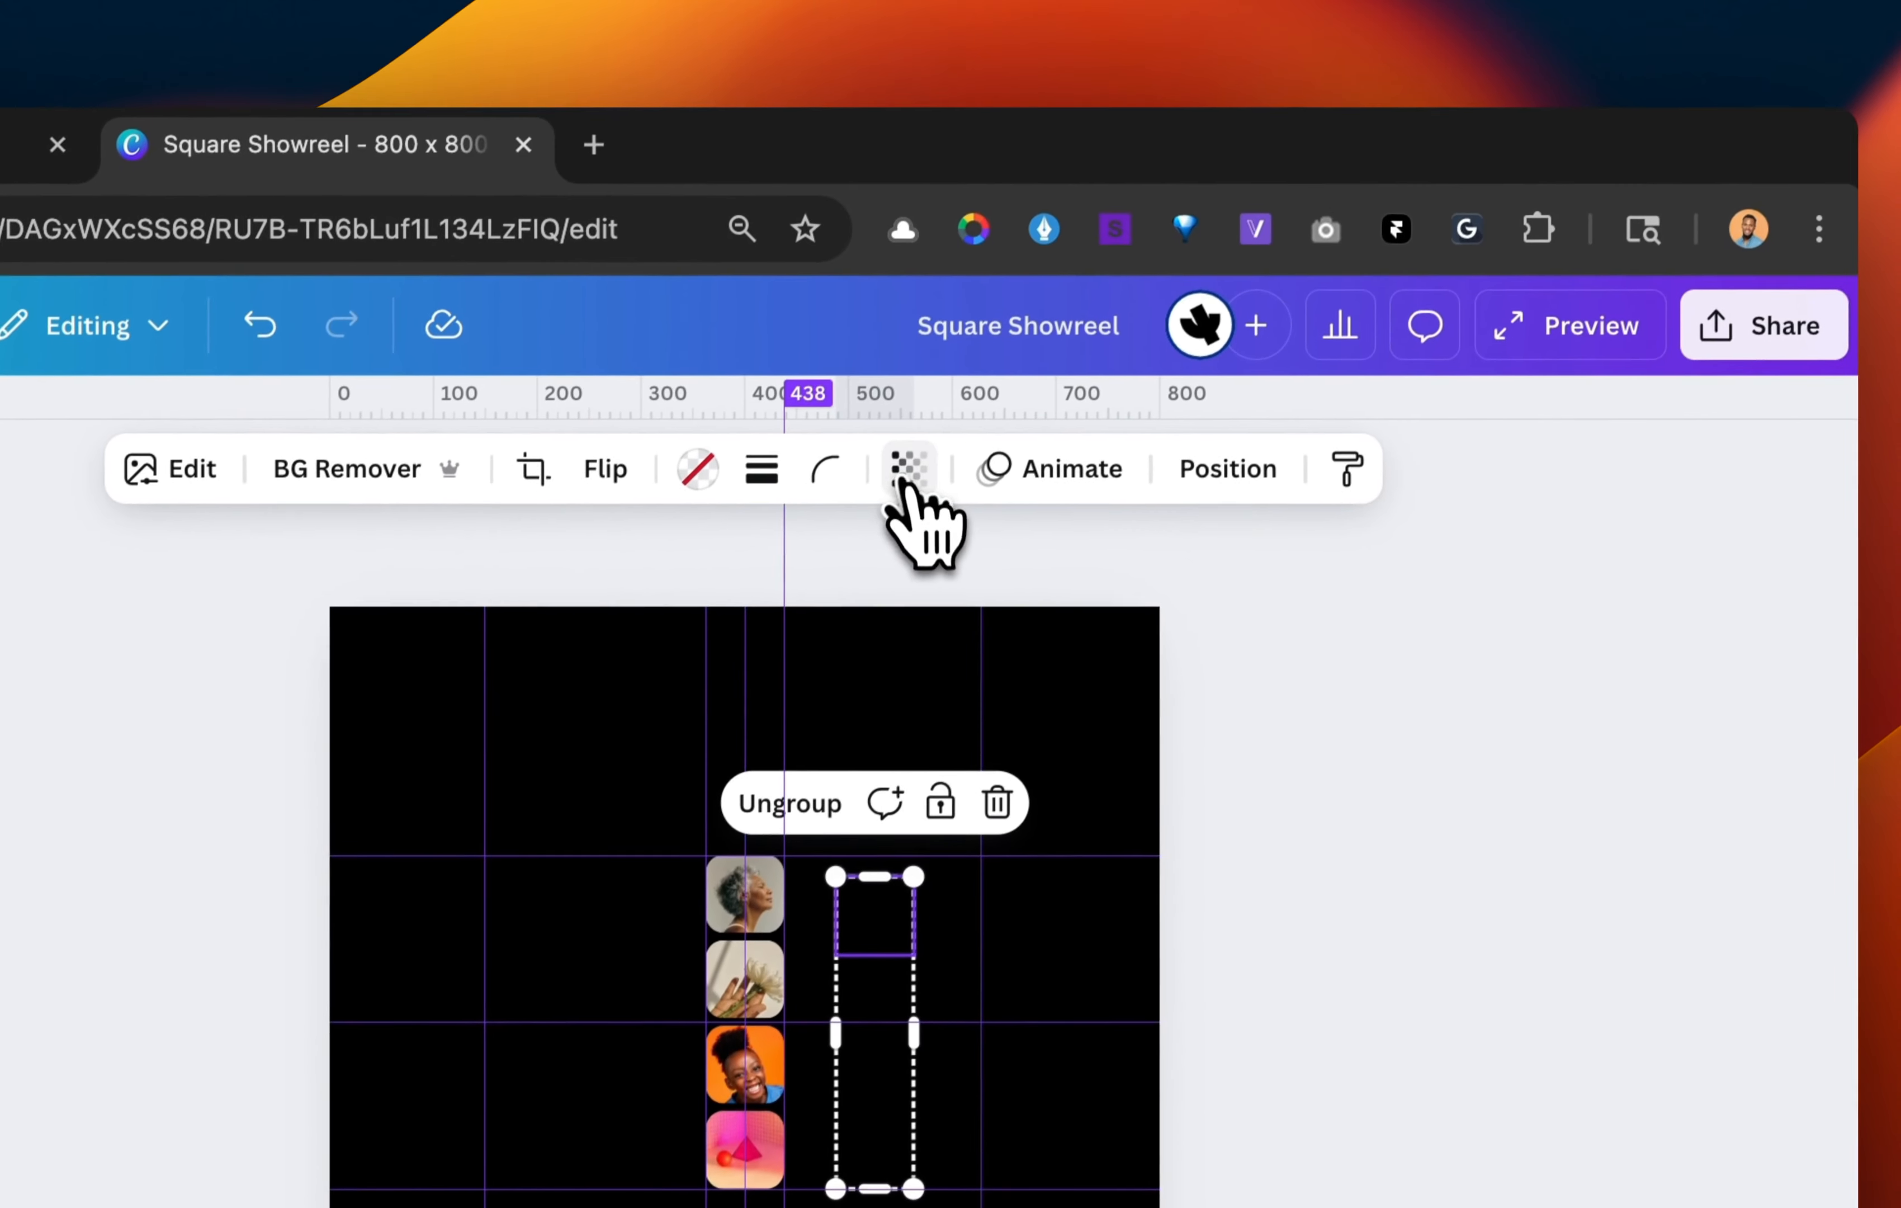
click(1105, 20)
drag(735, 638, 1173, 617)
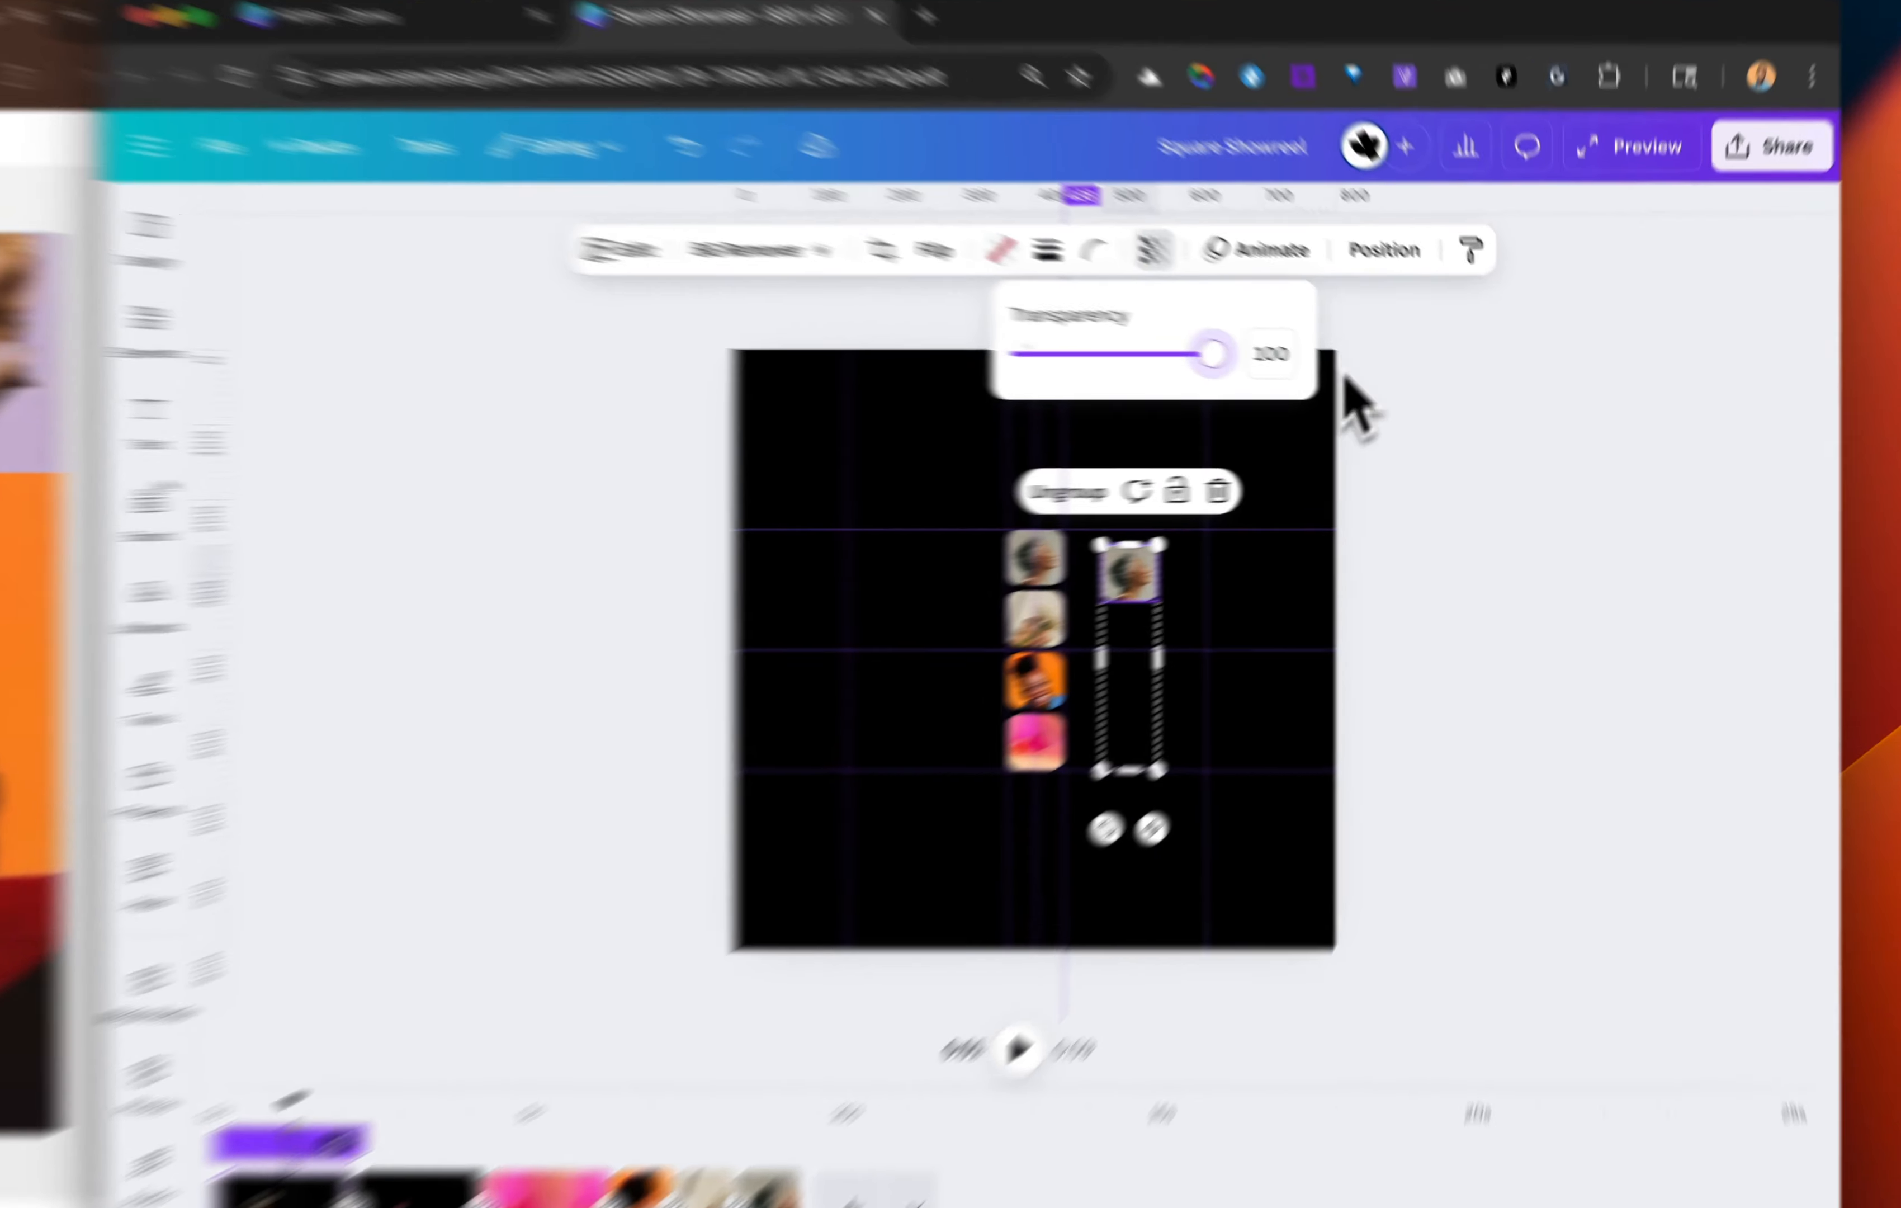
click(1383, 647)
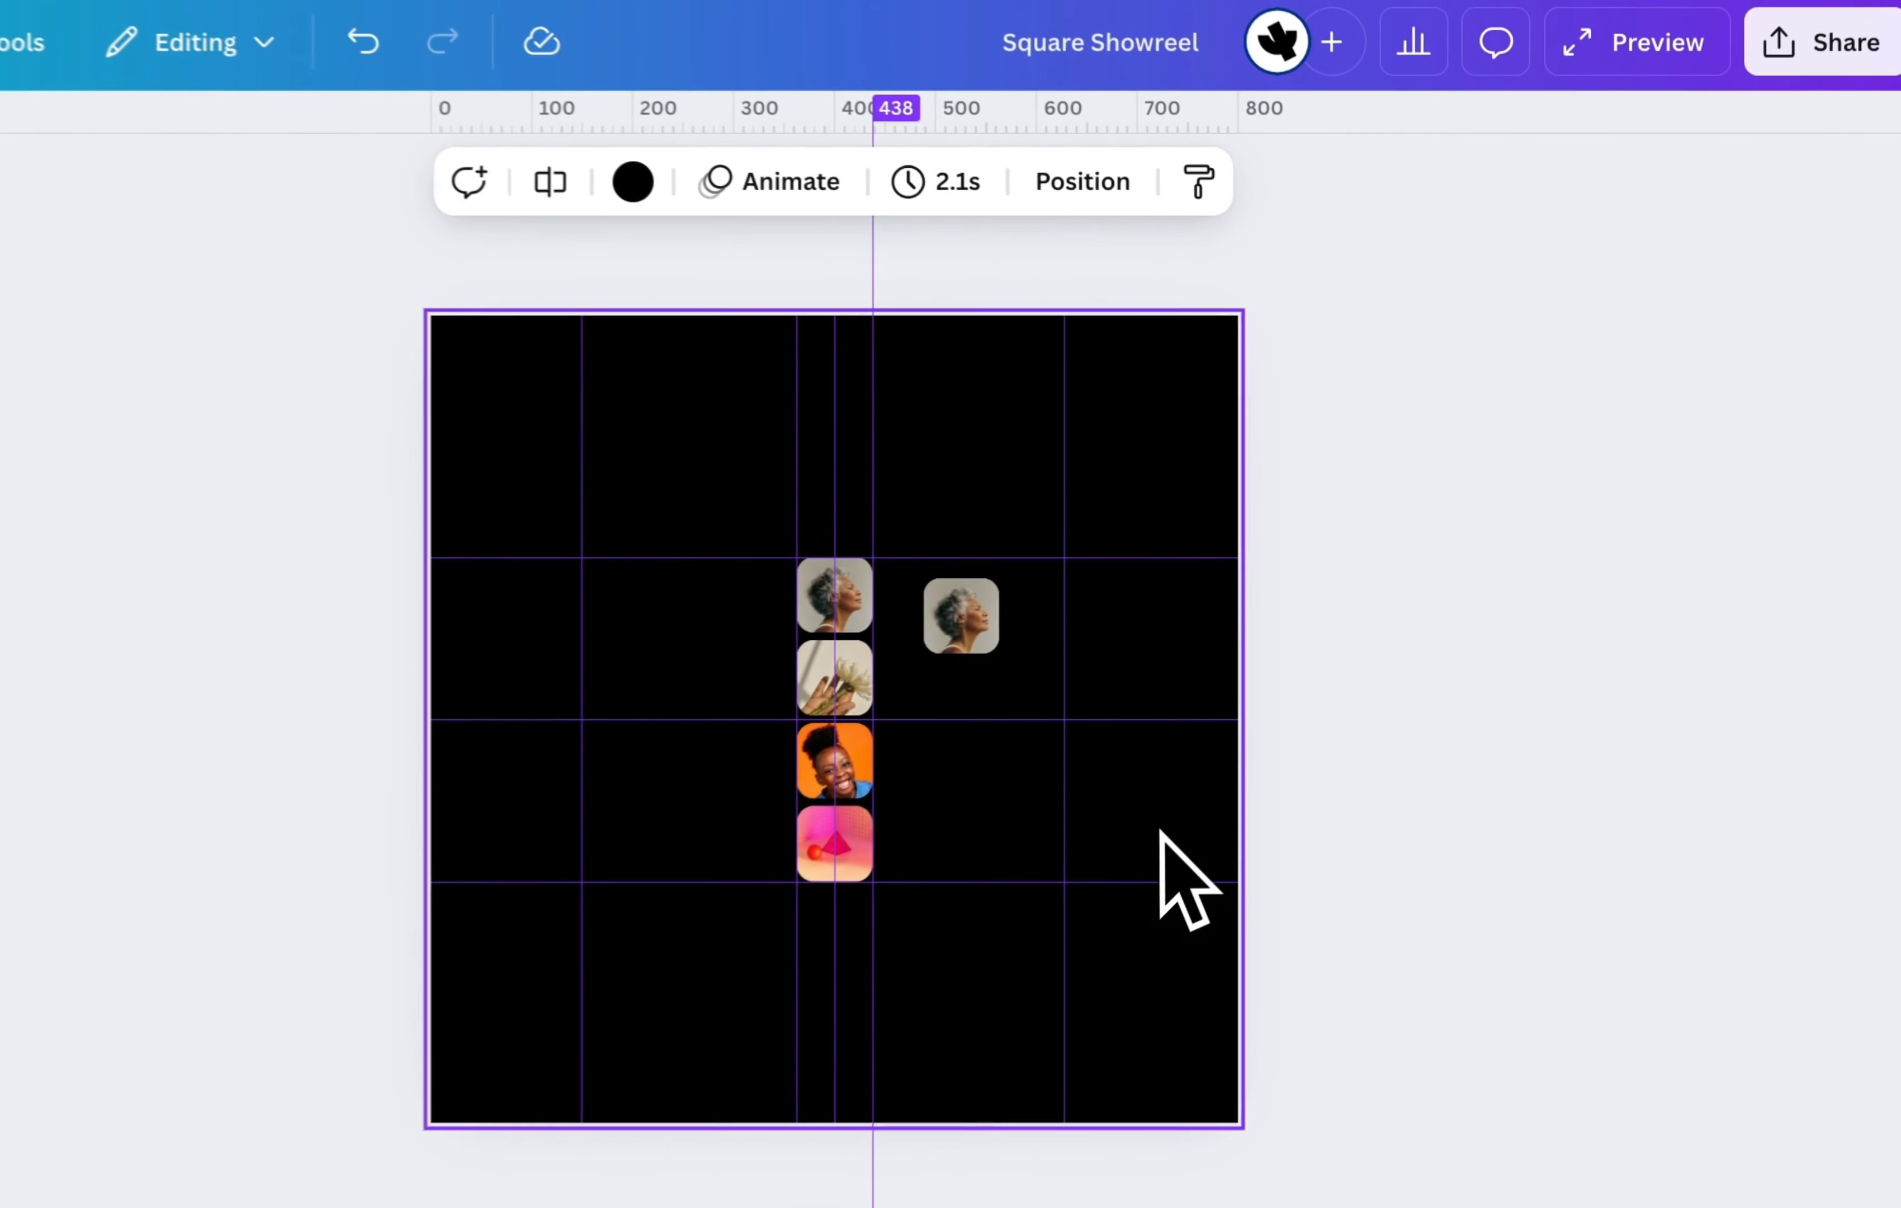
key(ctrl+z)
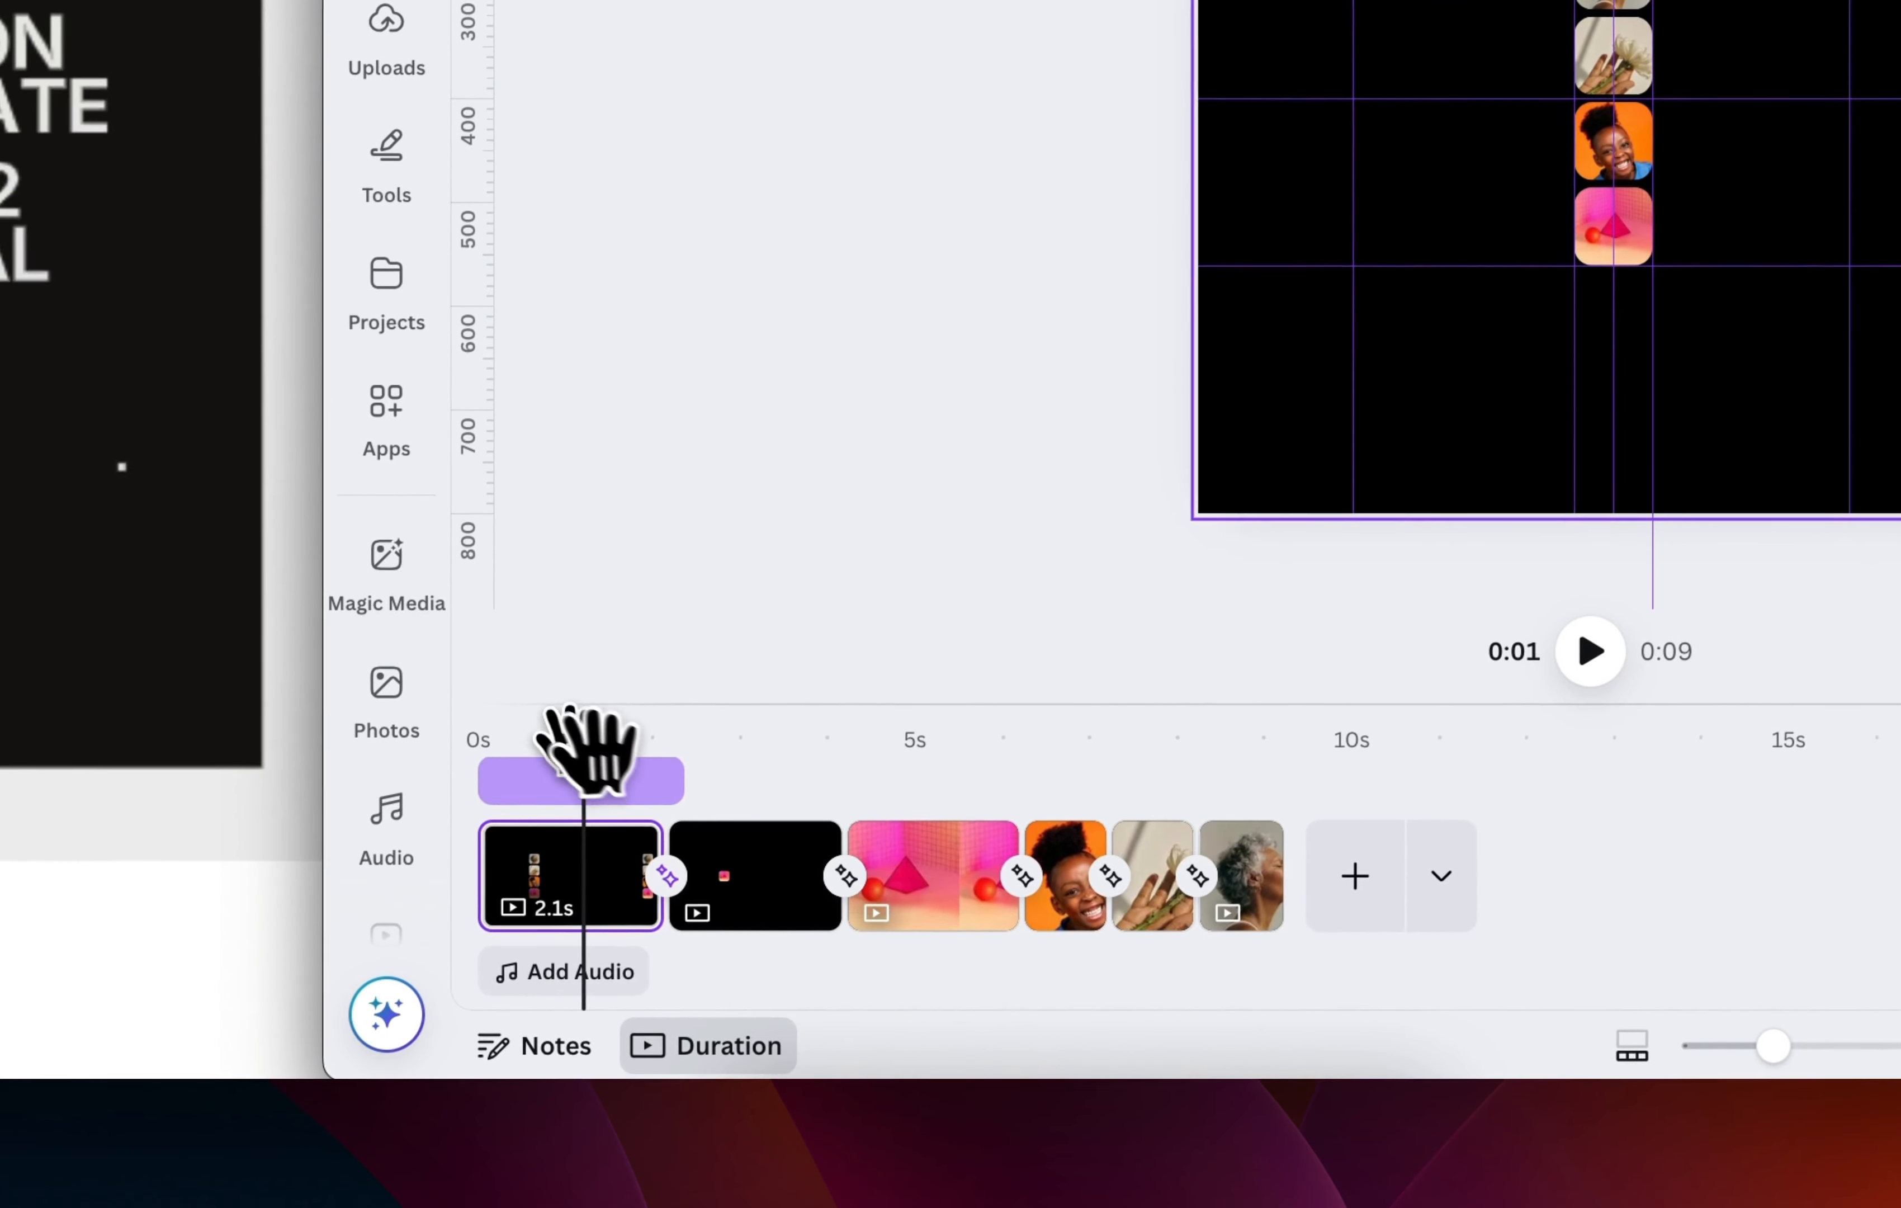
- Scrub the timeline from page 1 to page 3, stopping at about 5 seconds, to review the photo sequence
drag(574, 739, 964, 731)
drag(772, 755, 938, 745)
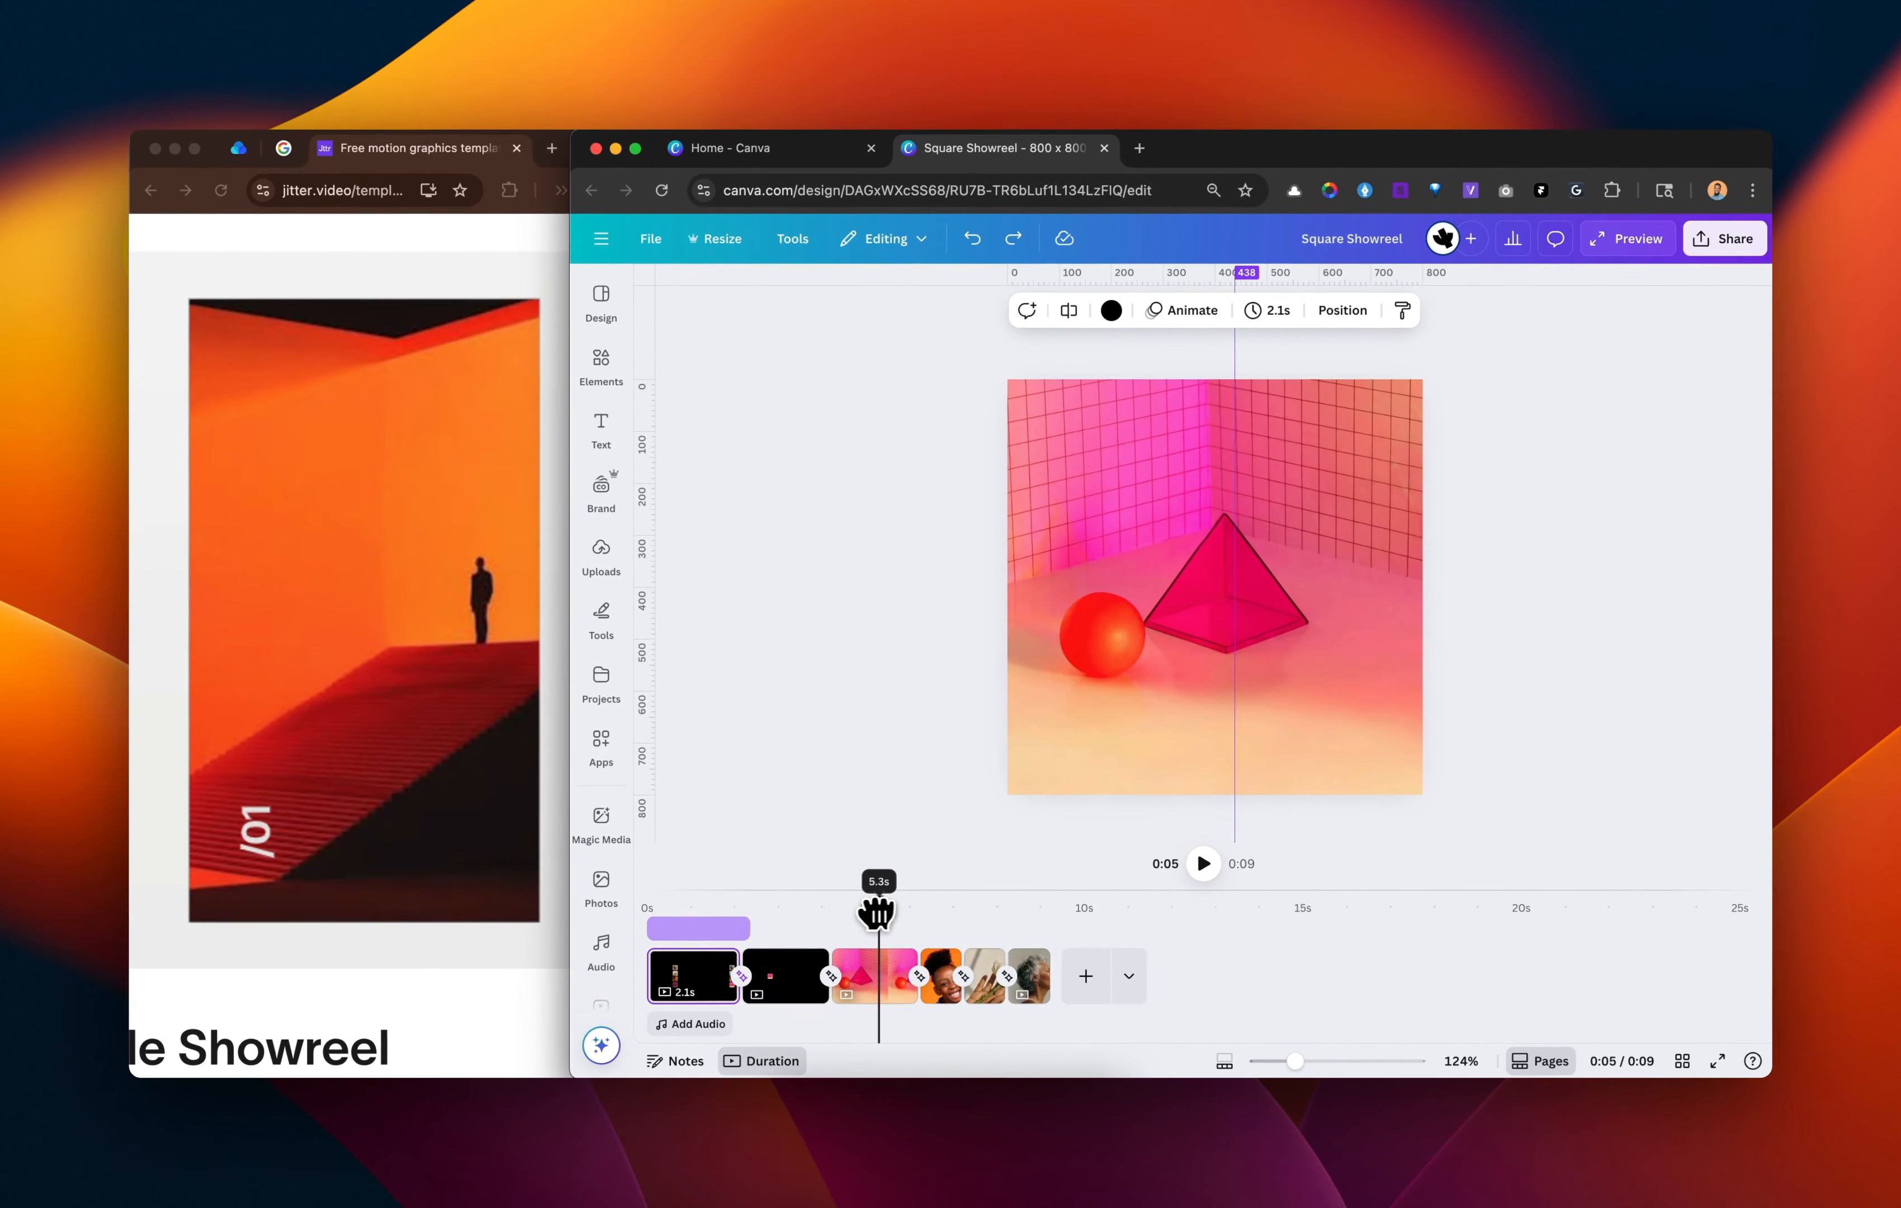
mouse_move(877, 911)
mouse_down()
mouse_move(919, 911)
mouse_move(870, 915)
mouse_up()
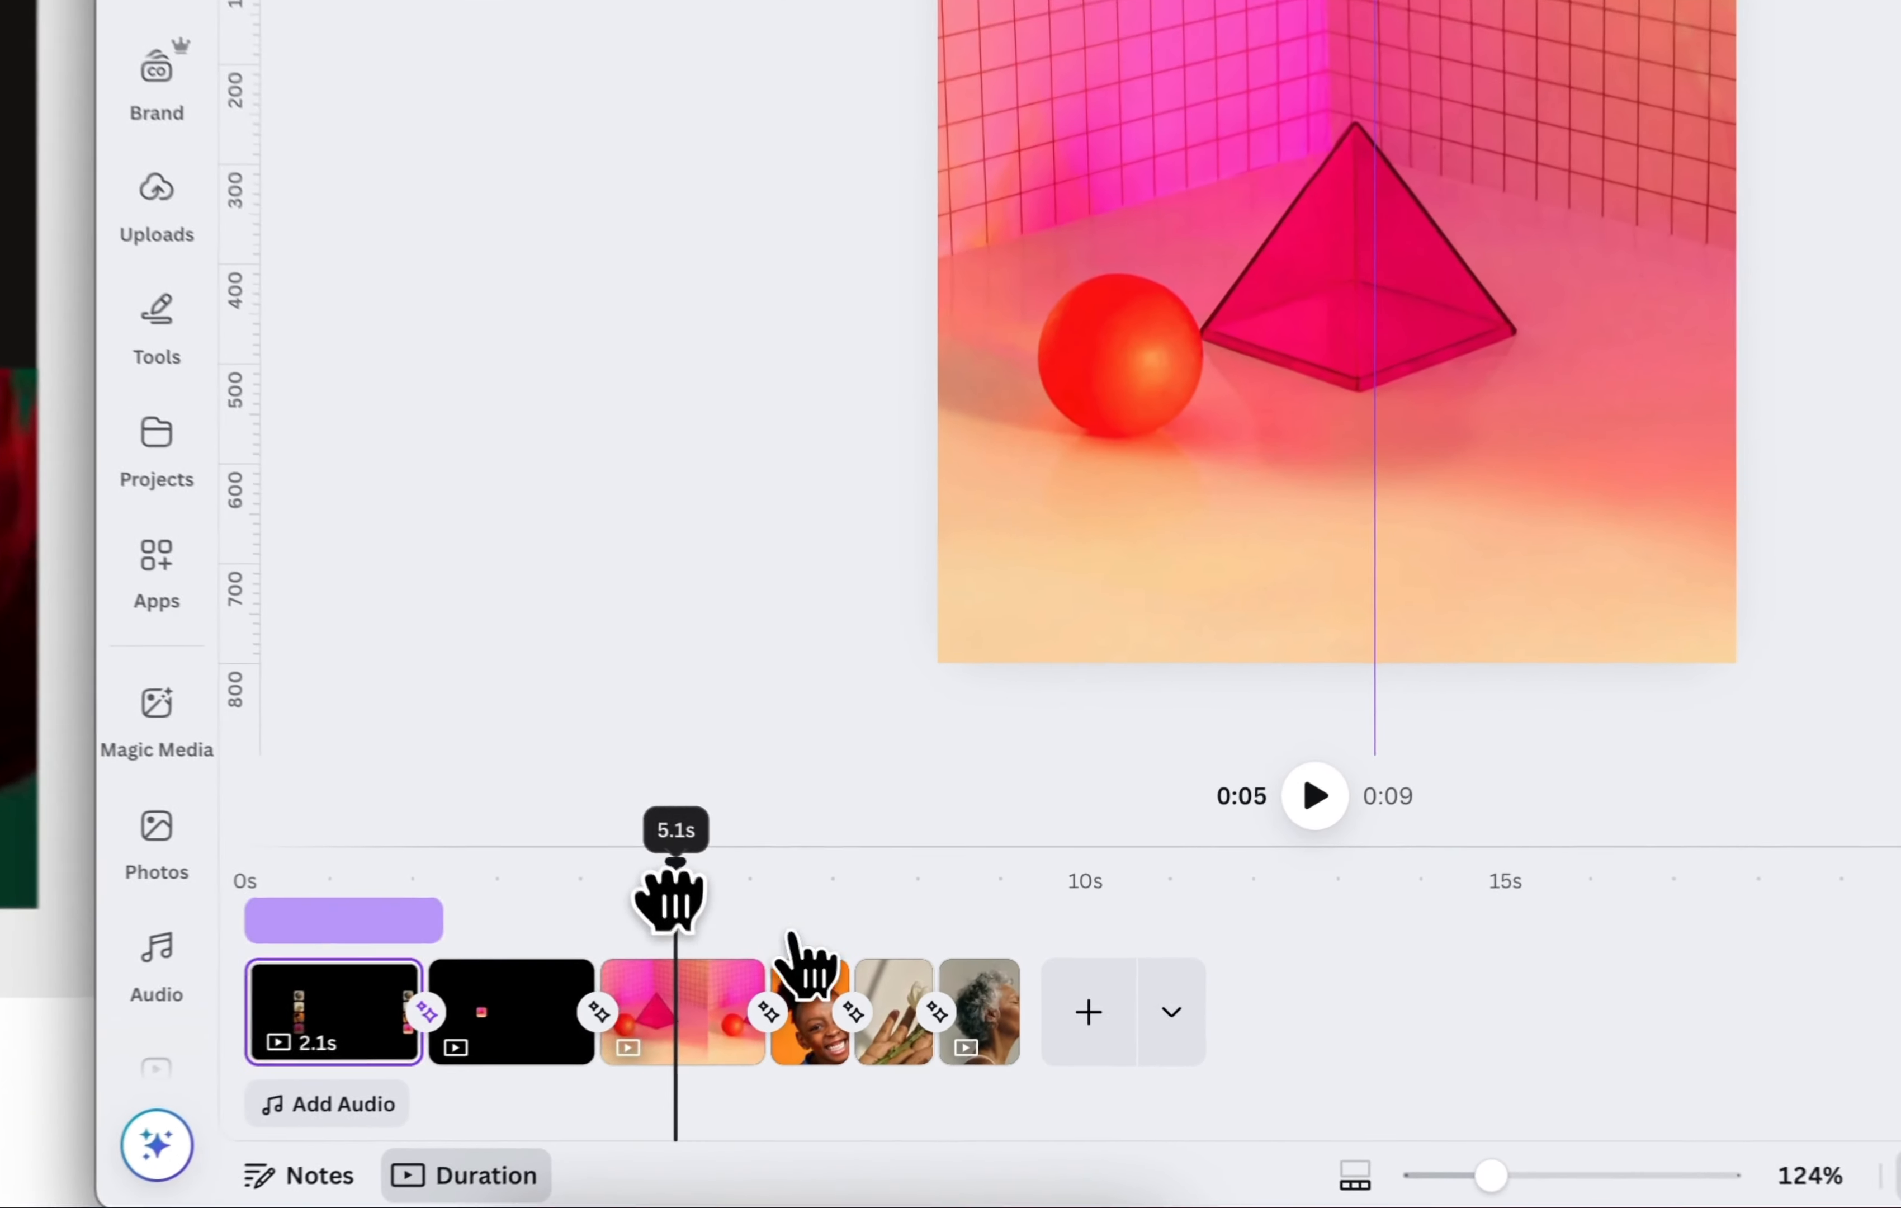
- Try moving page 3's image group down and setting the hidden photo above the pink one to transparency 100
click(1194, 296)
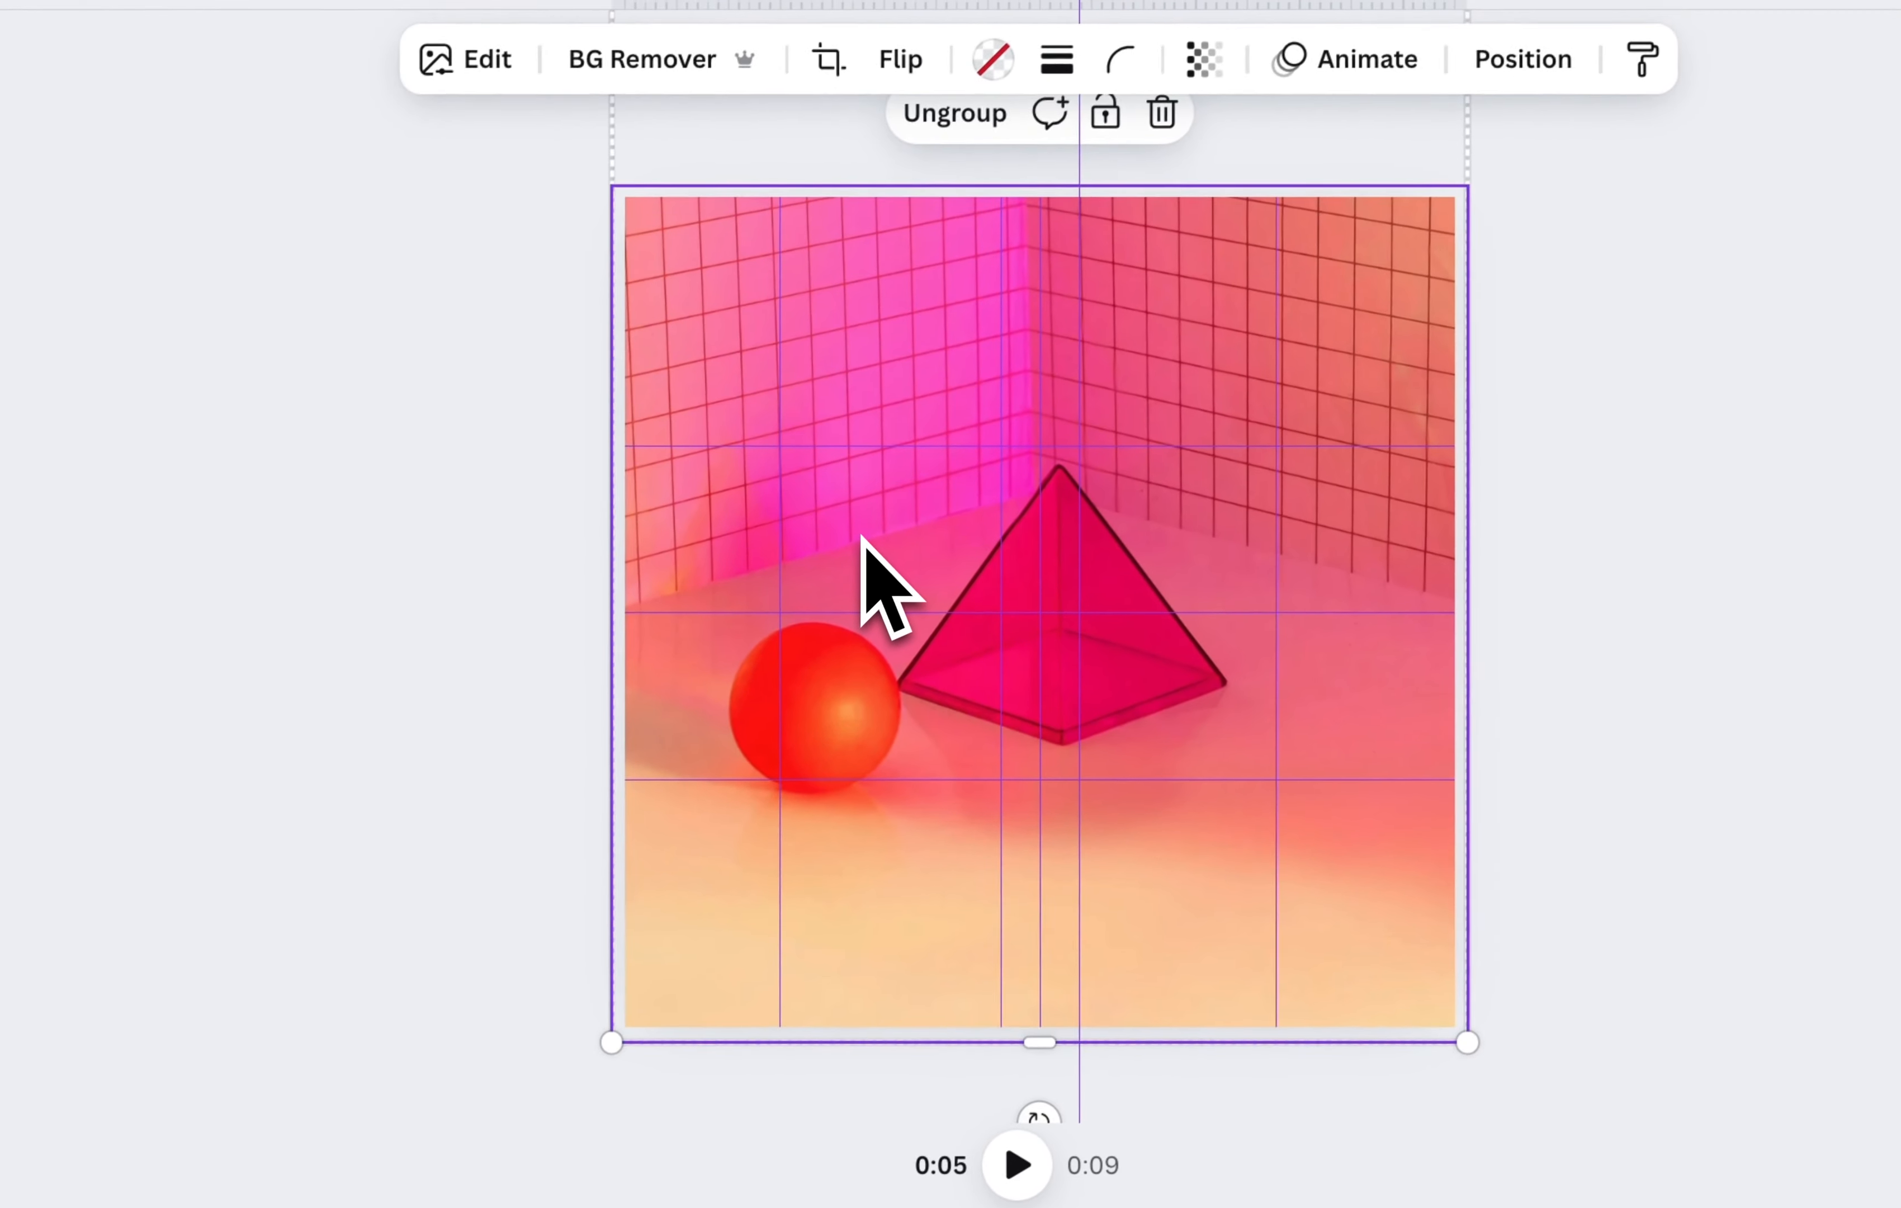
click(864, 539)
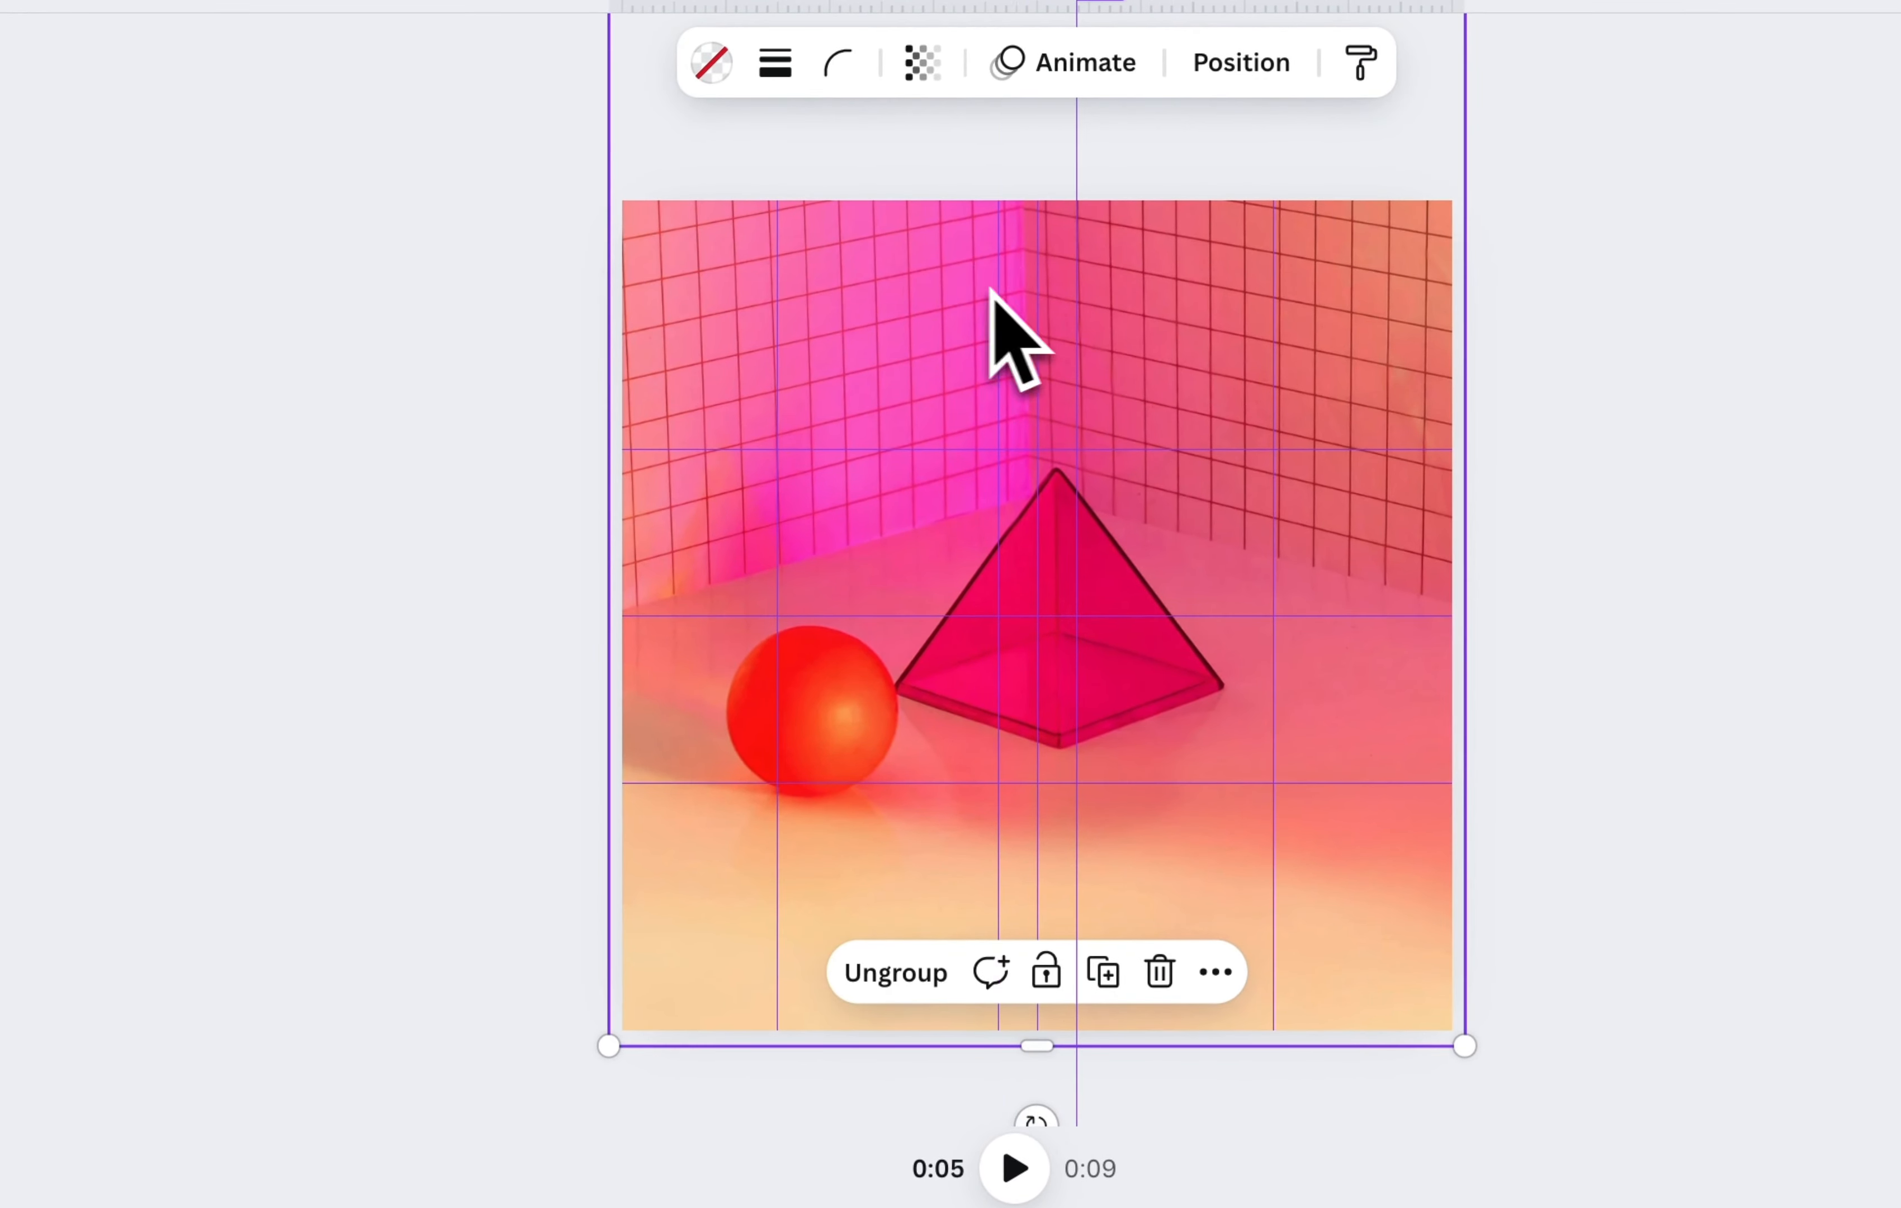
drag(891, 275, 888, 807)
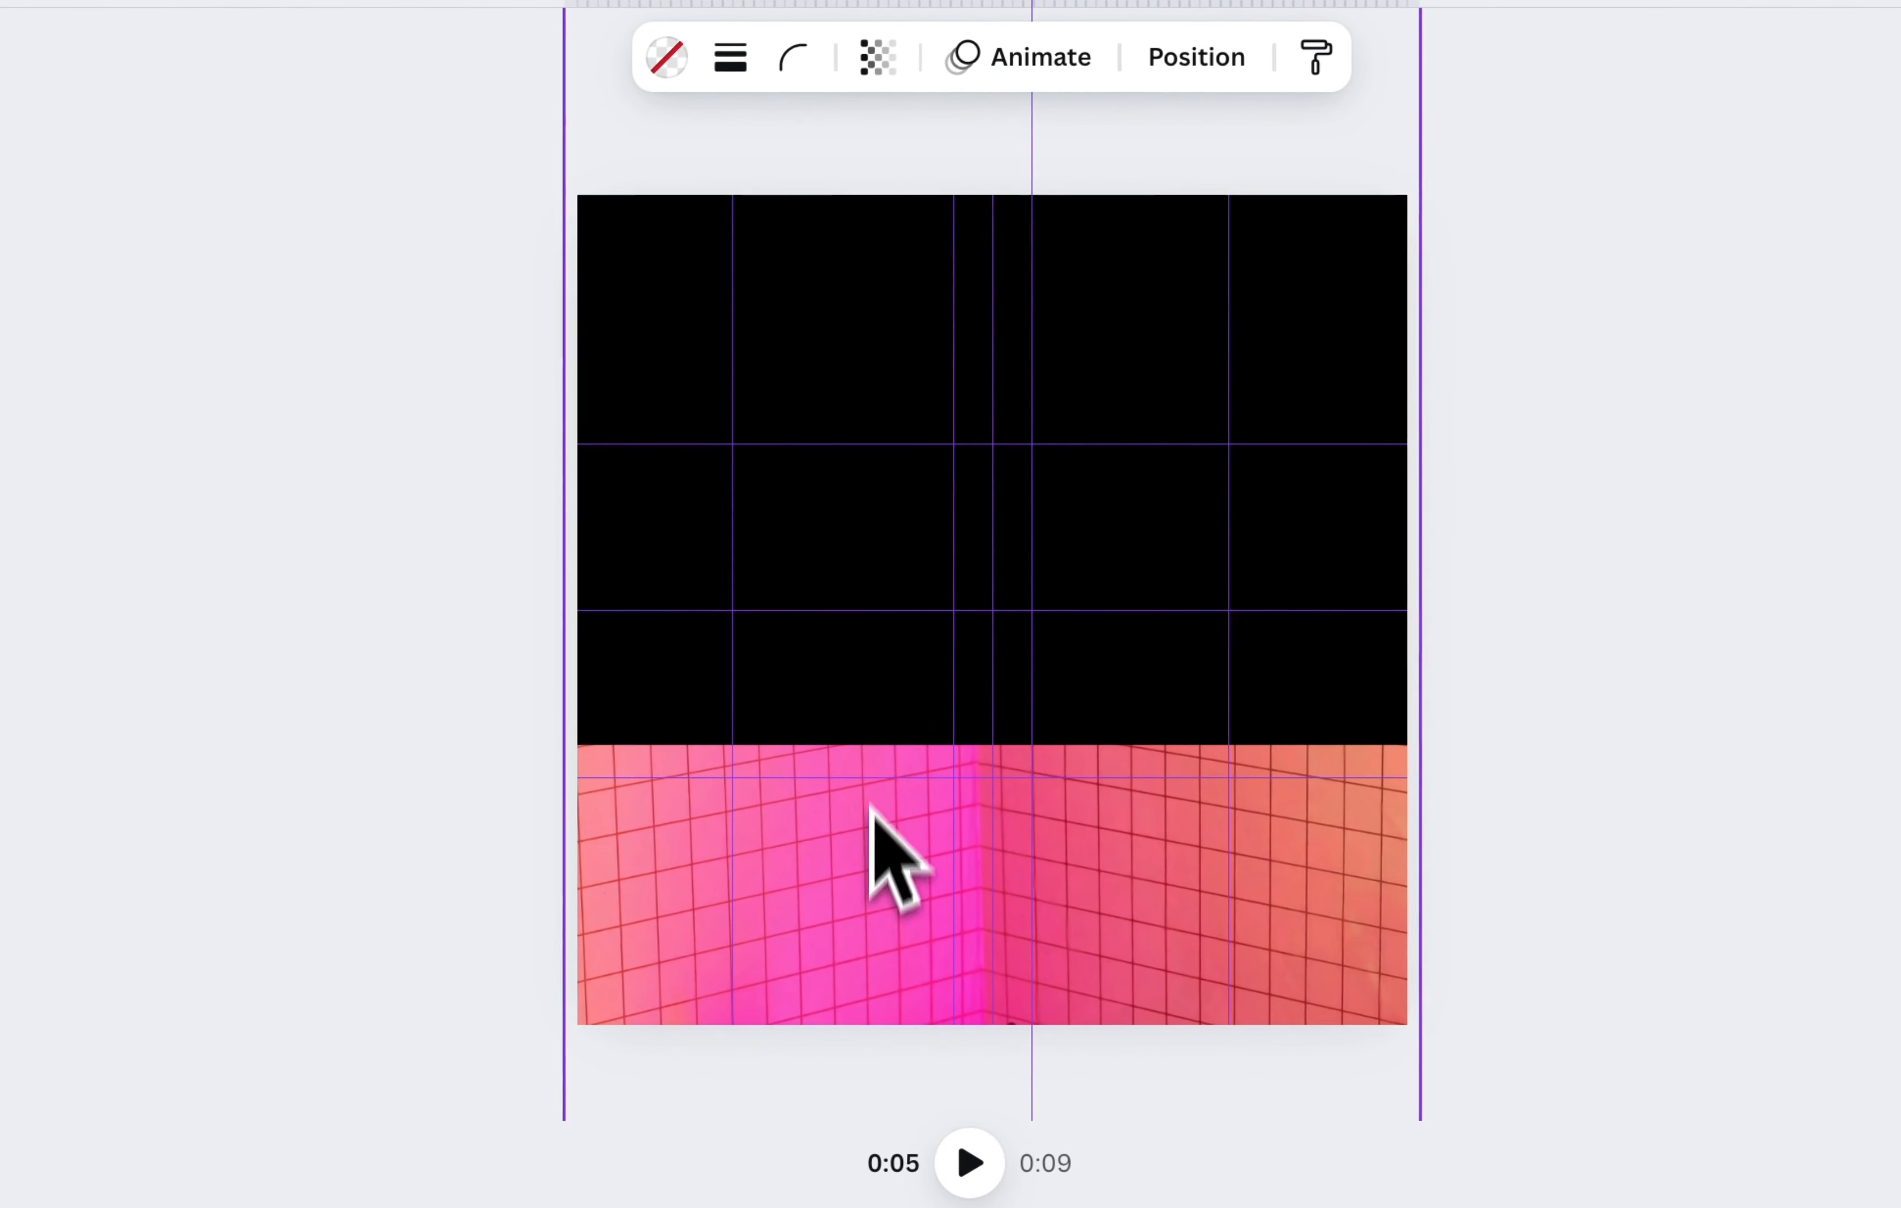
click(831, 487)
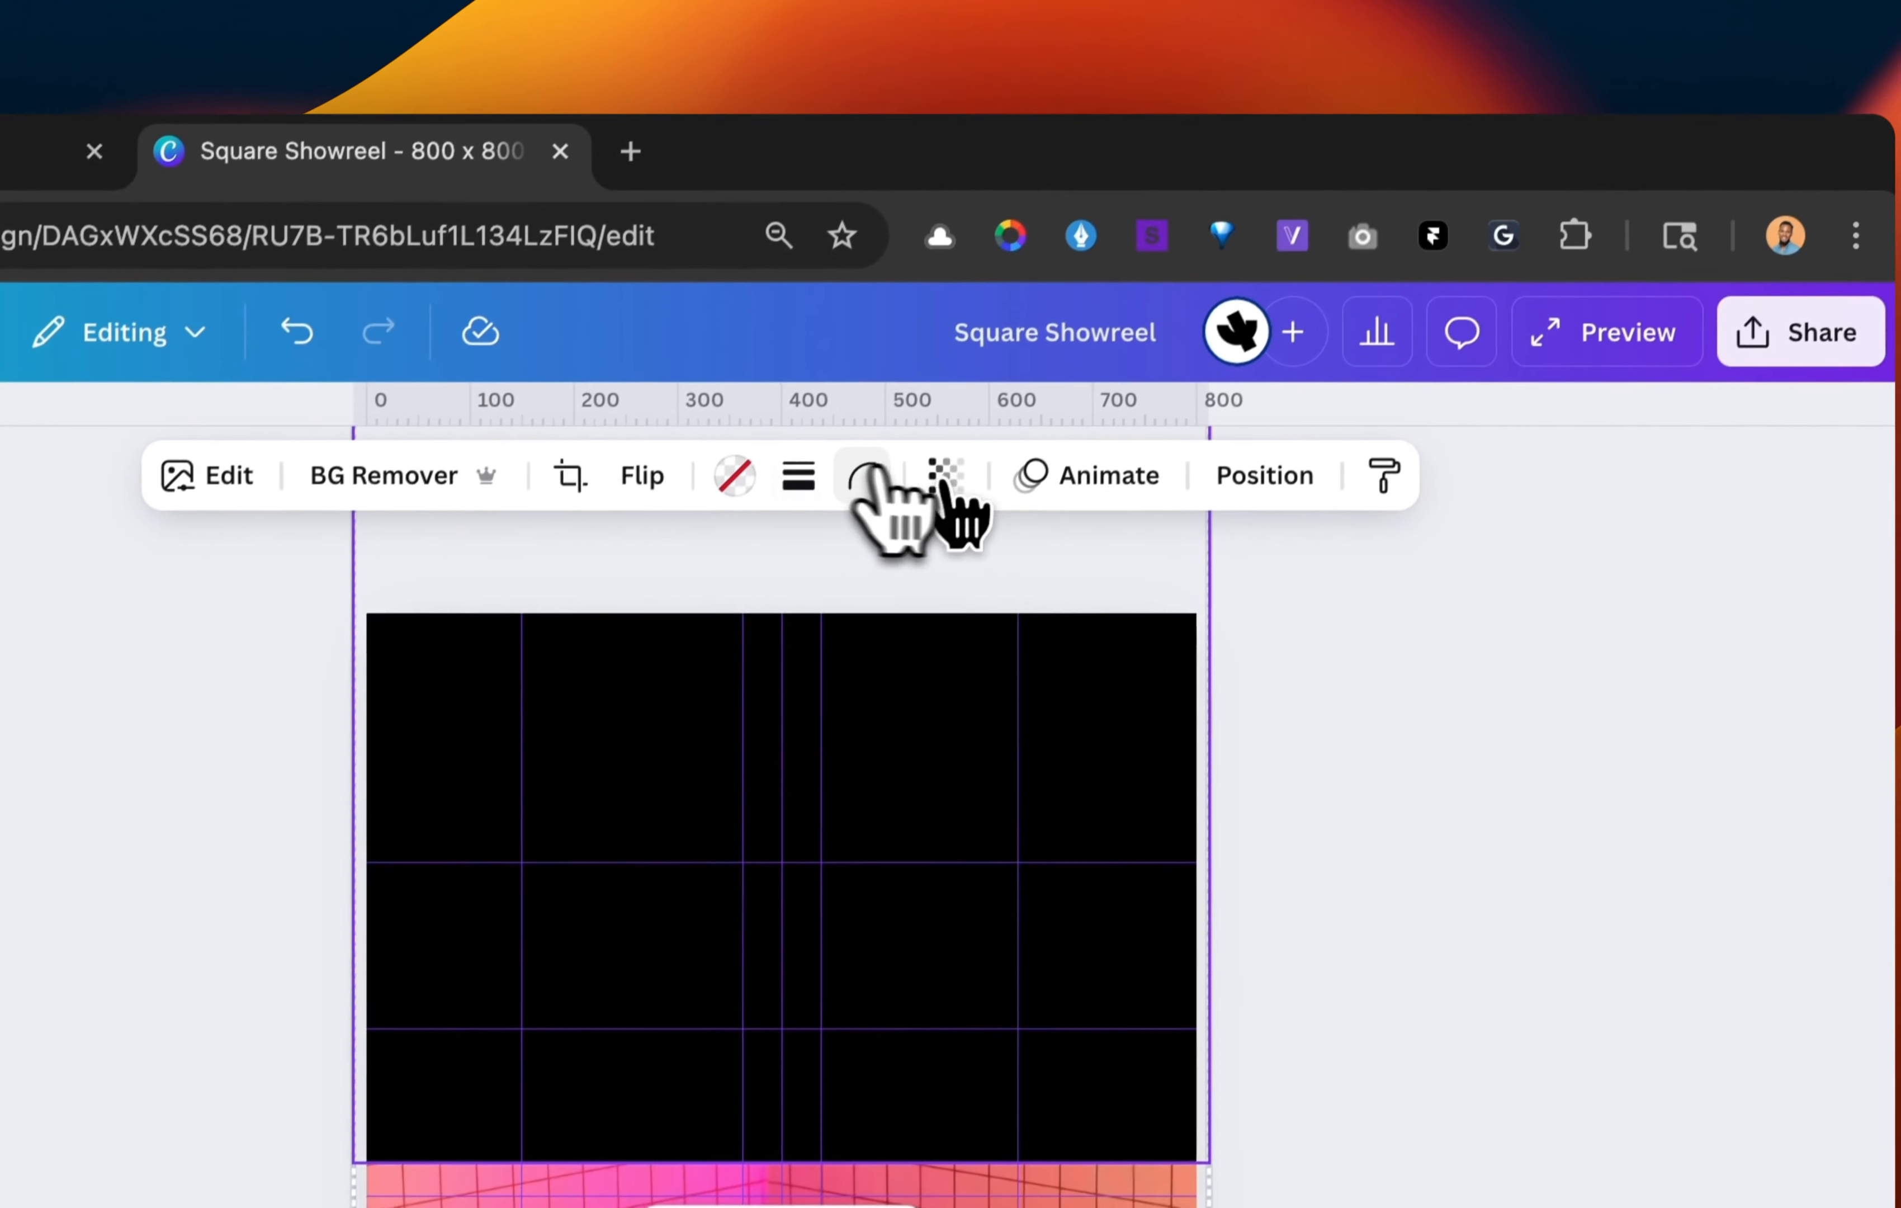
click(1156, 56)
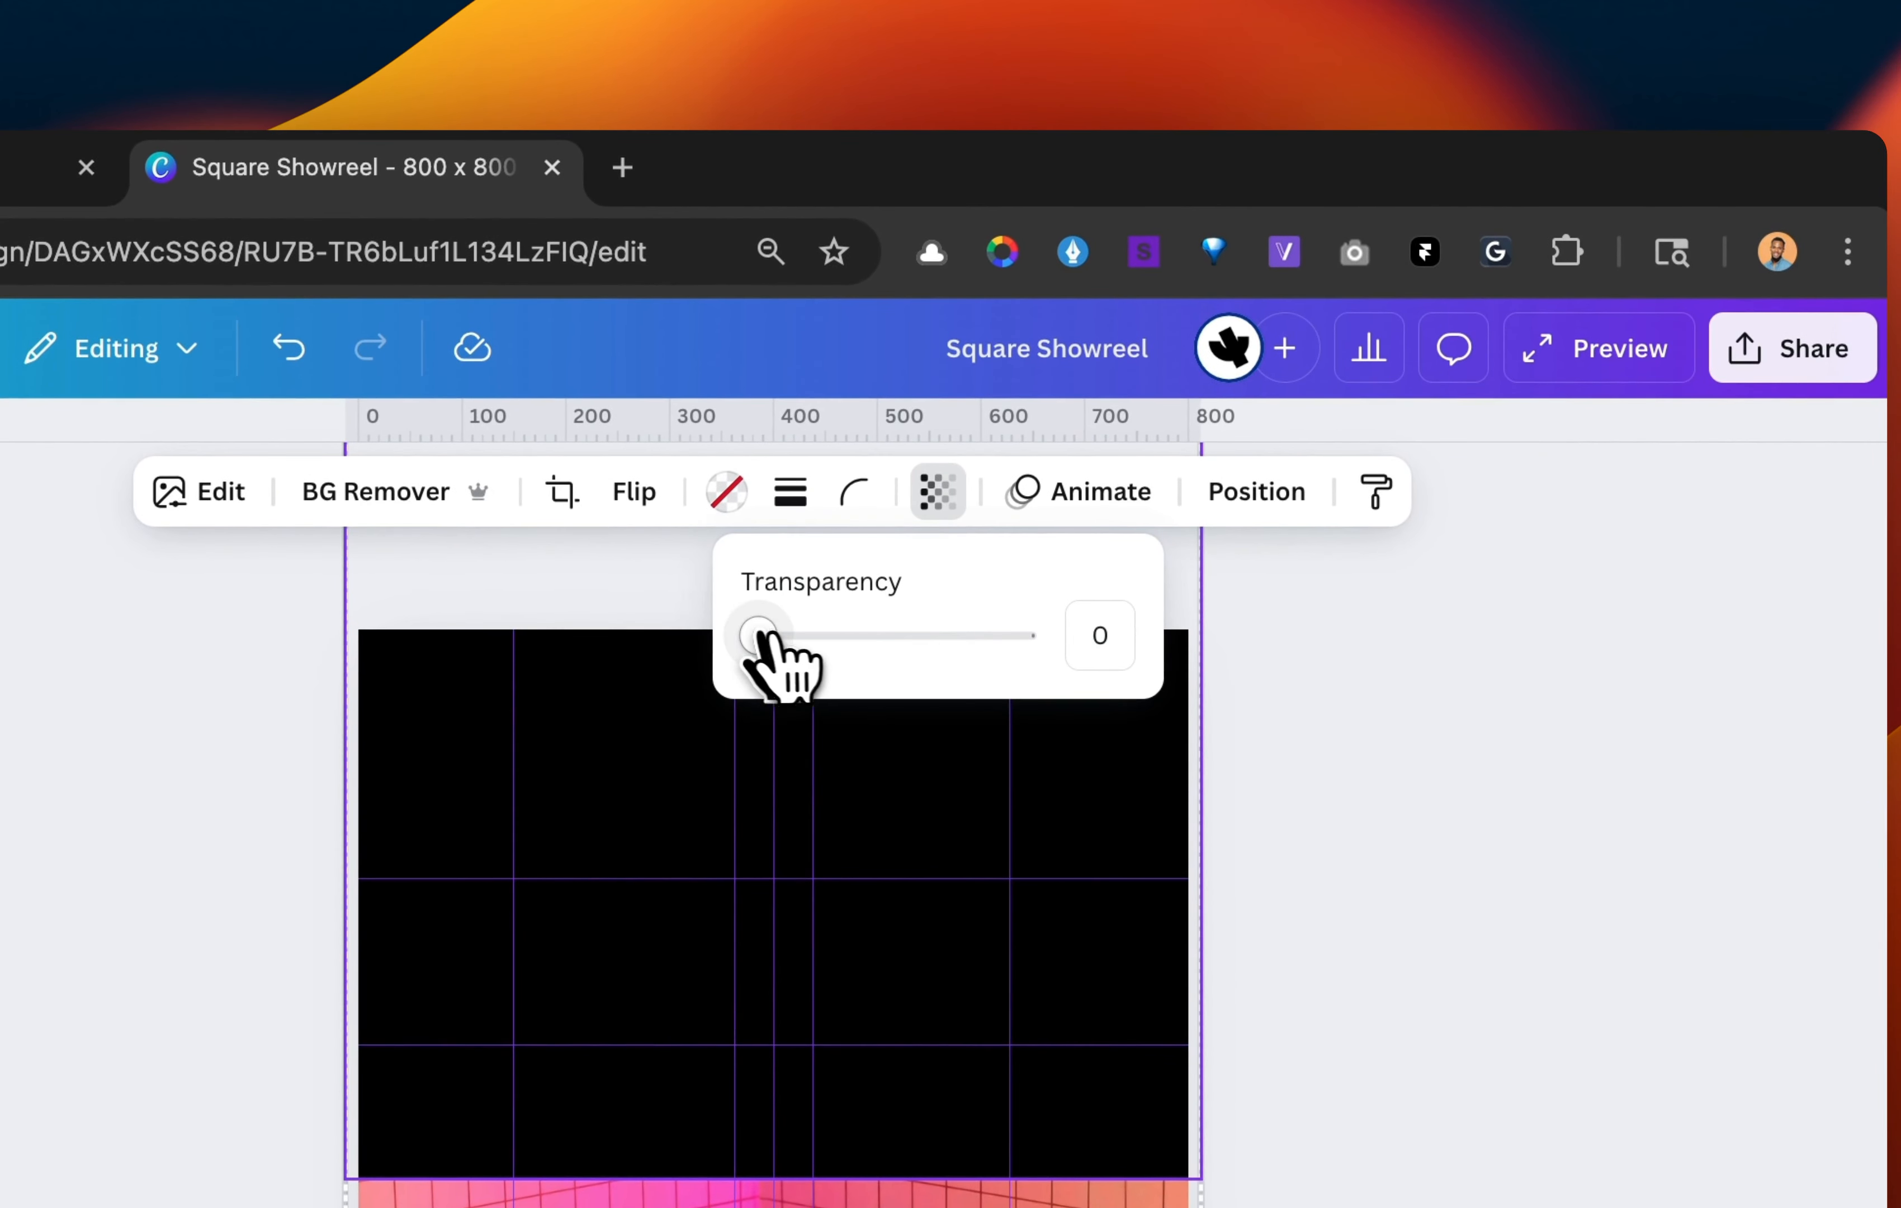
drag(760, 635, 1142, 632)
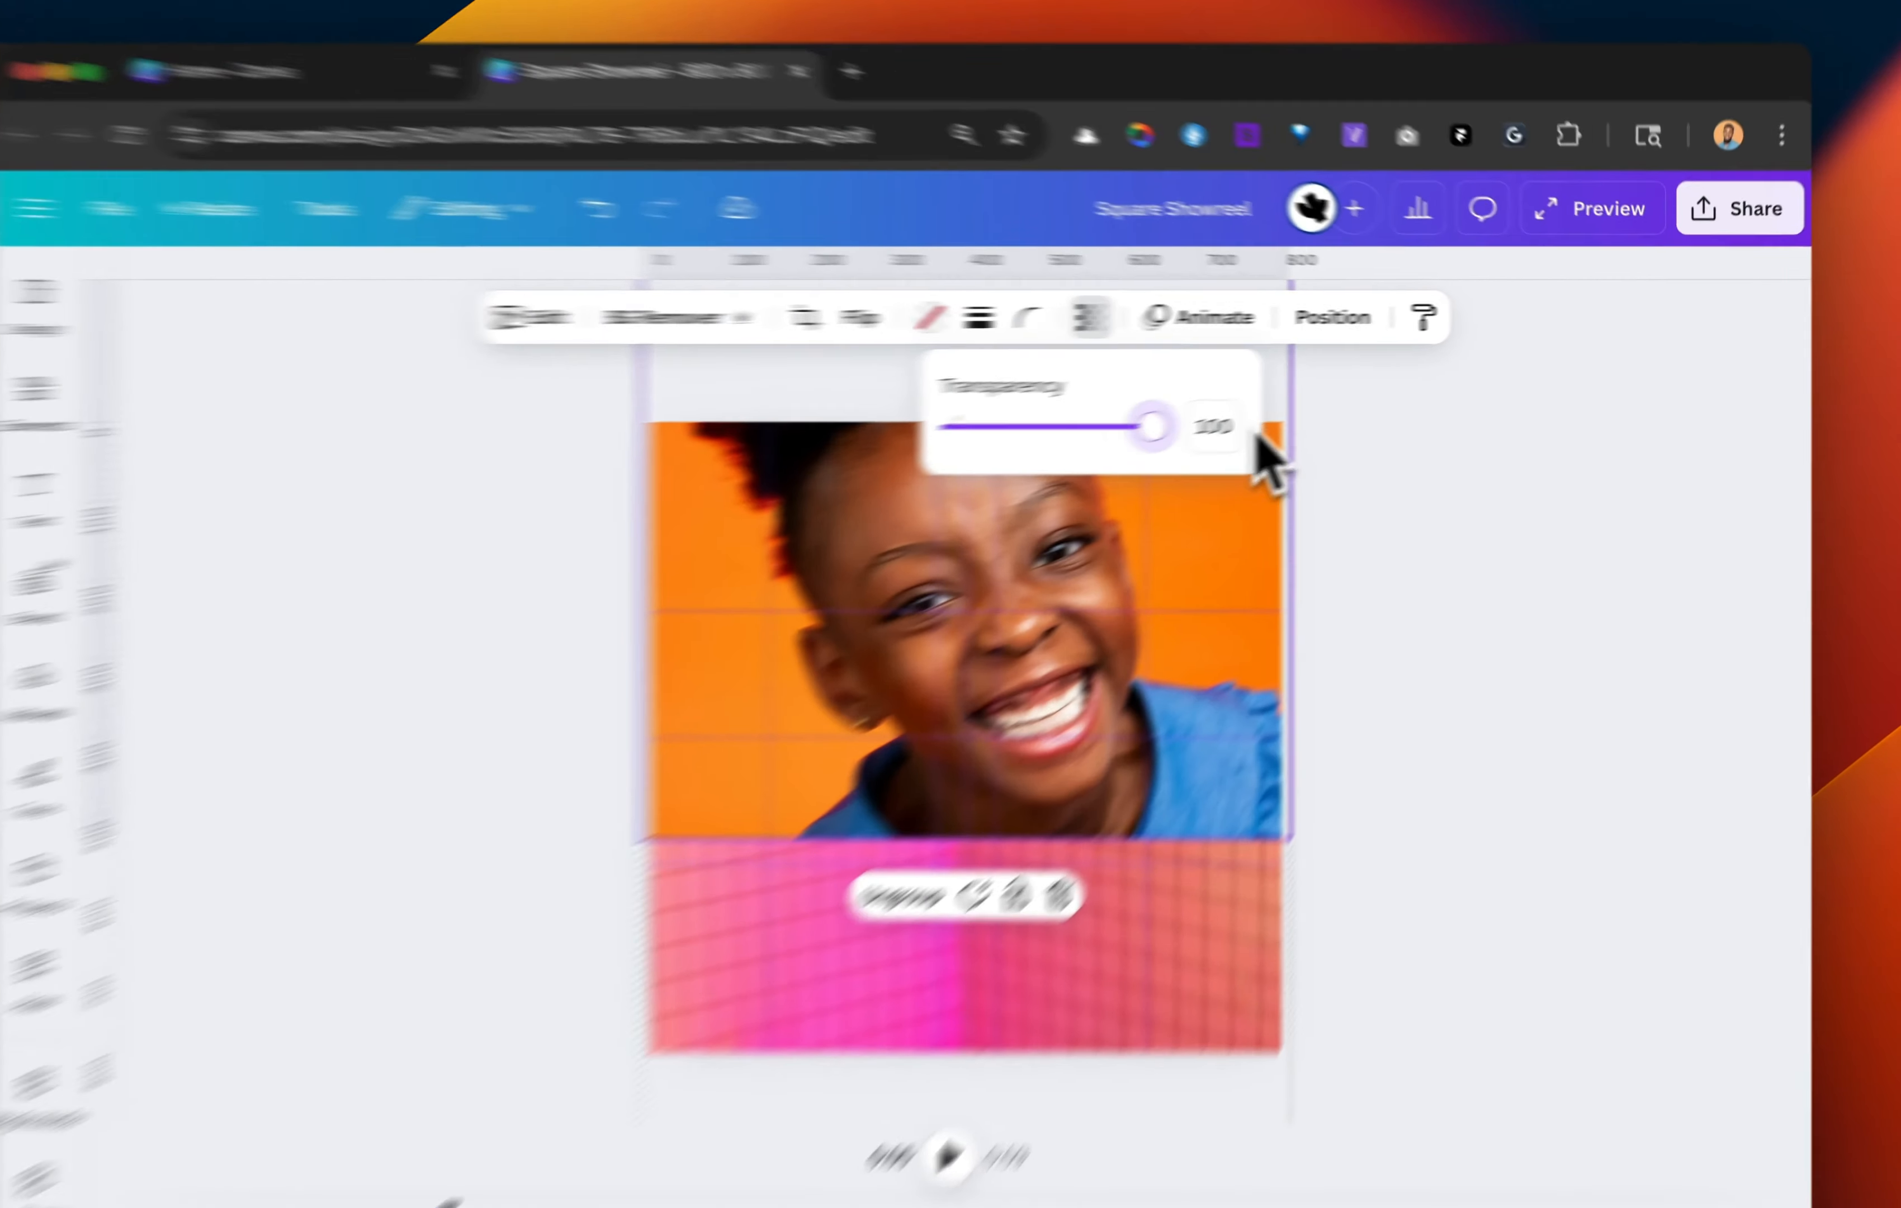
click(1493, 498)
key(super+z)
key(super+z)
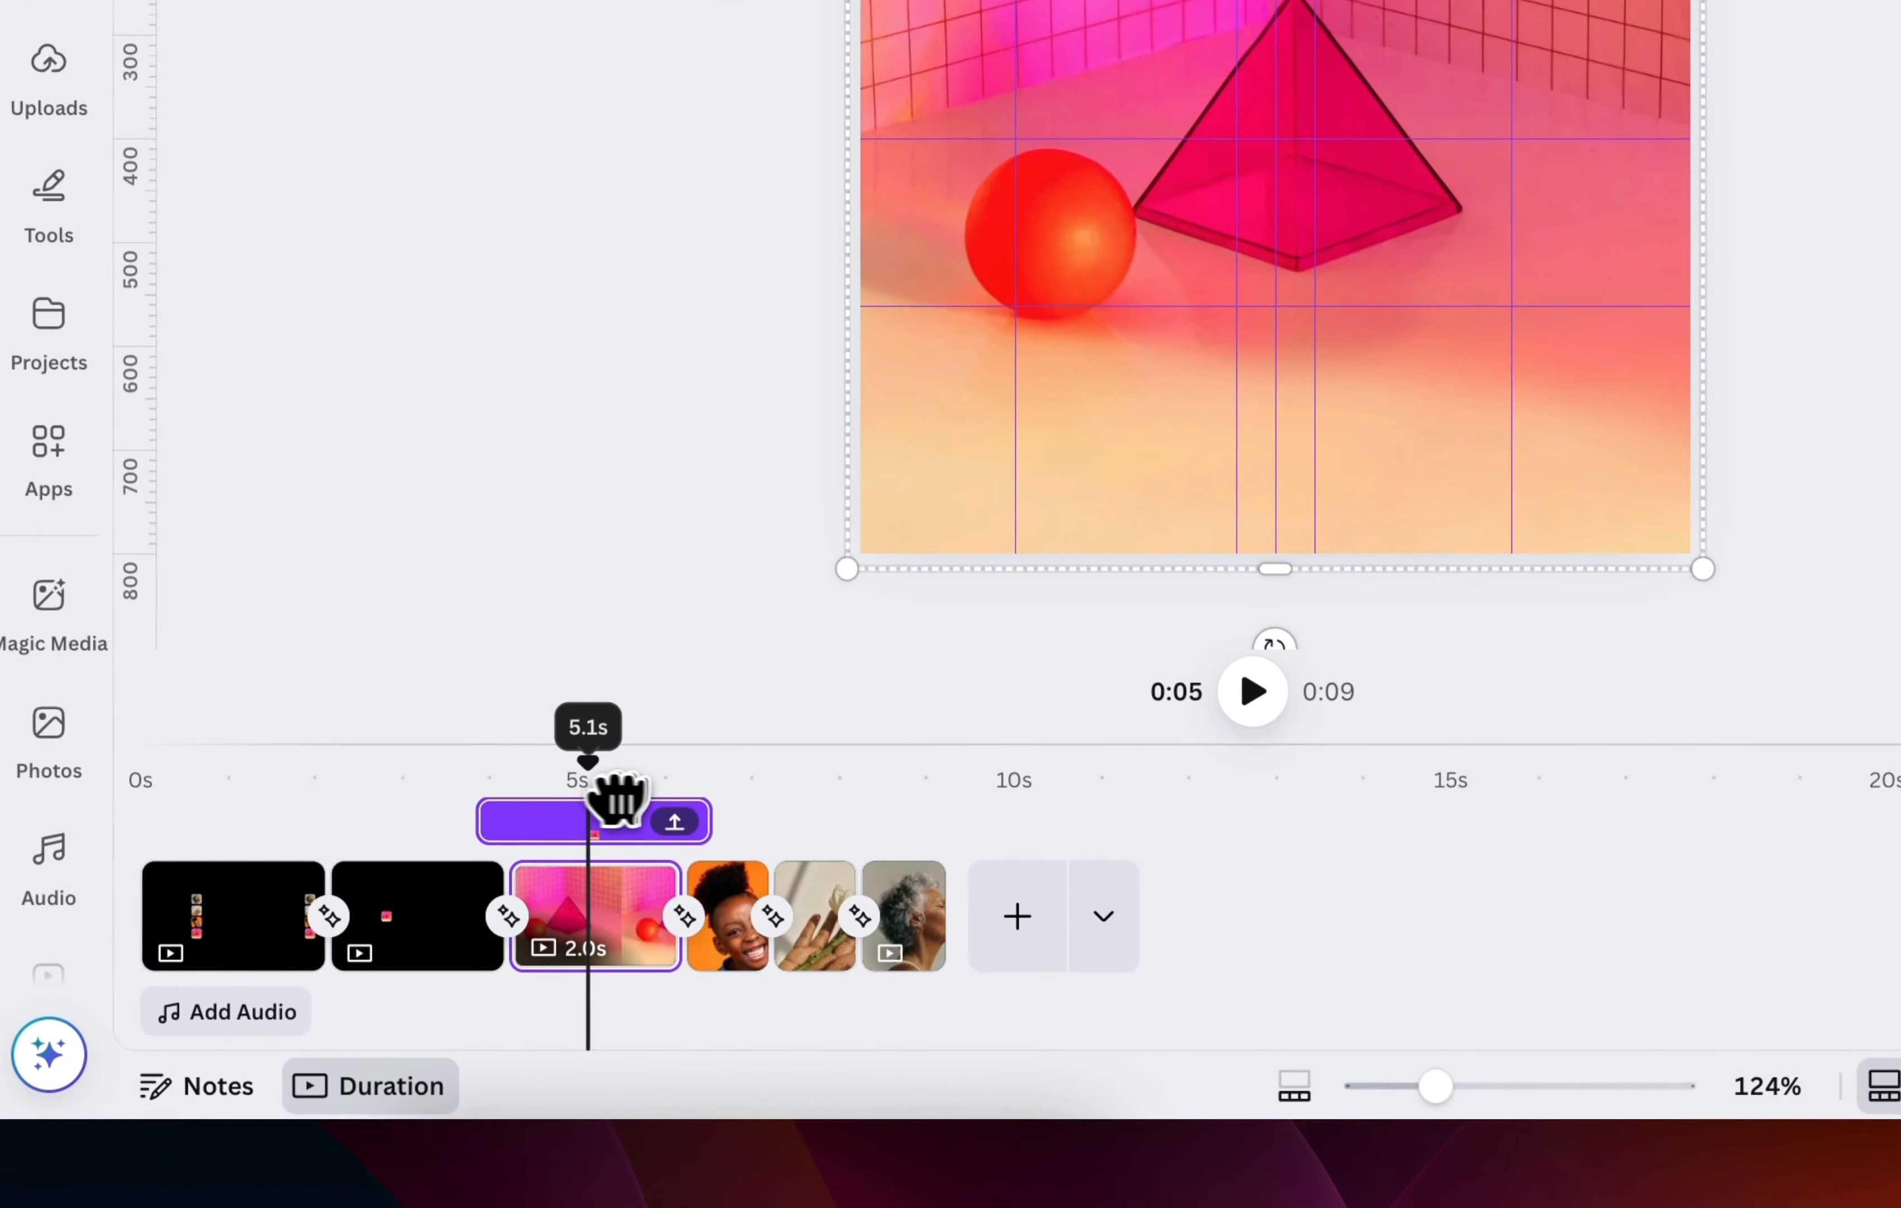
- Try moving page 4's image group down and raising the transparency value of the hidden photo above the smiling child
drag(692, 1003, 754, 1009)
drag(682, 802, 692, 813)
click(731, 928)
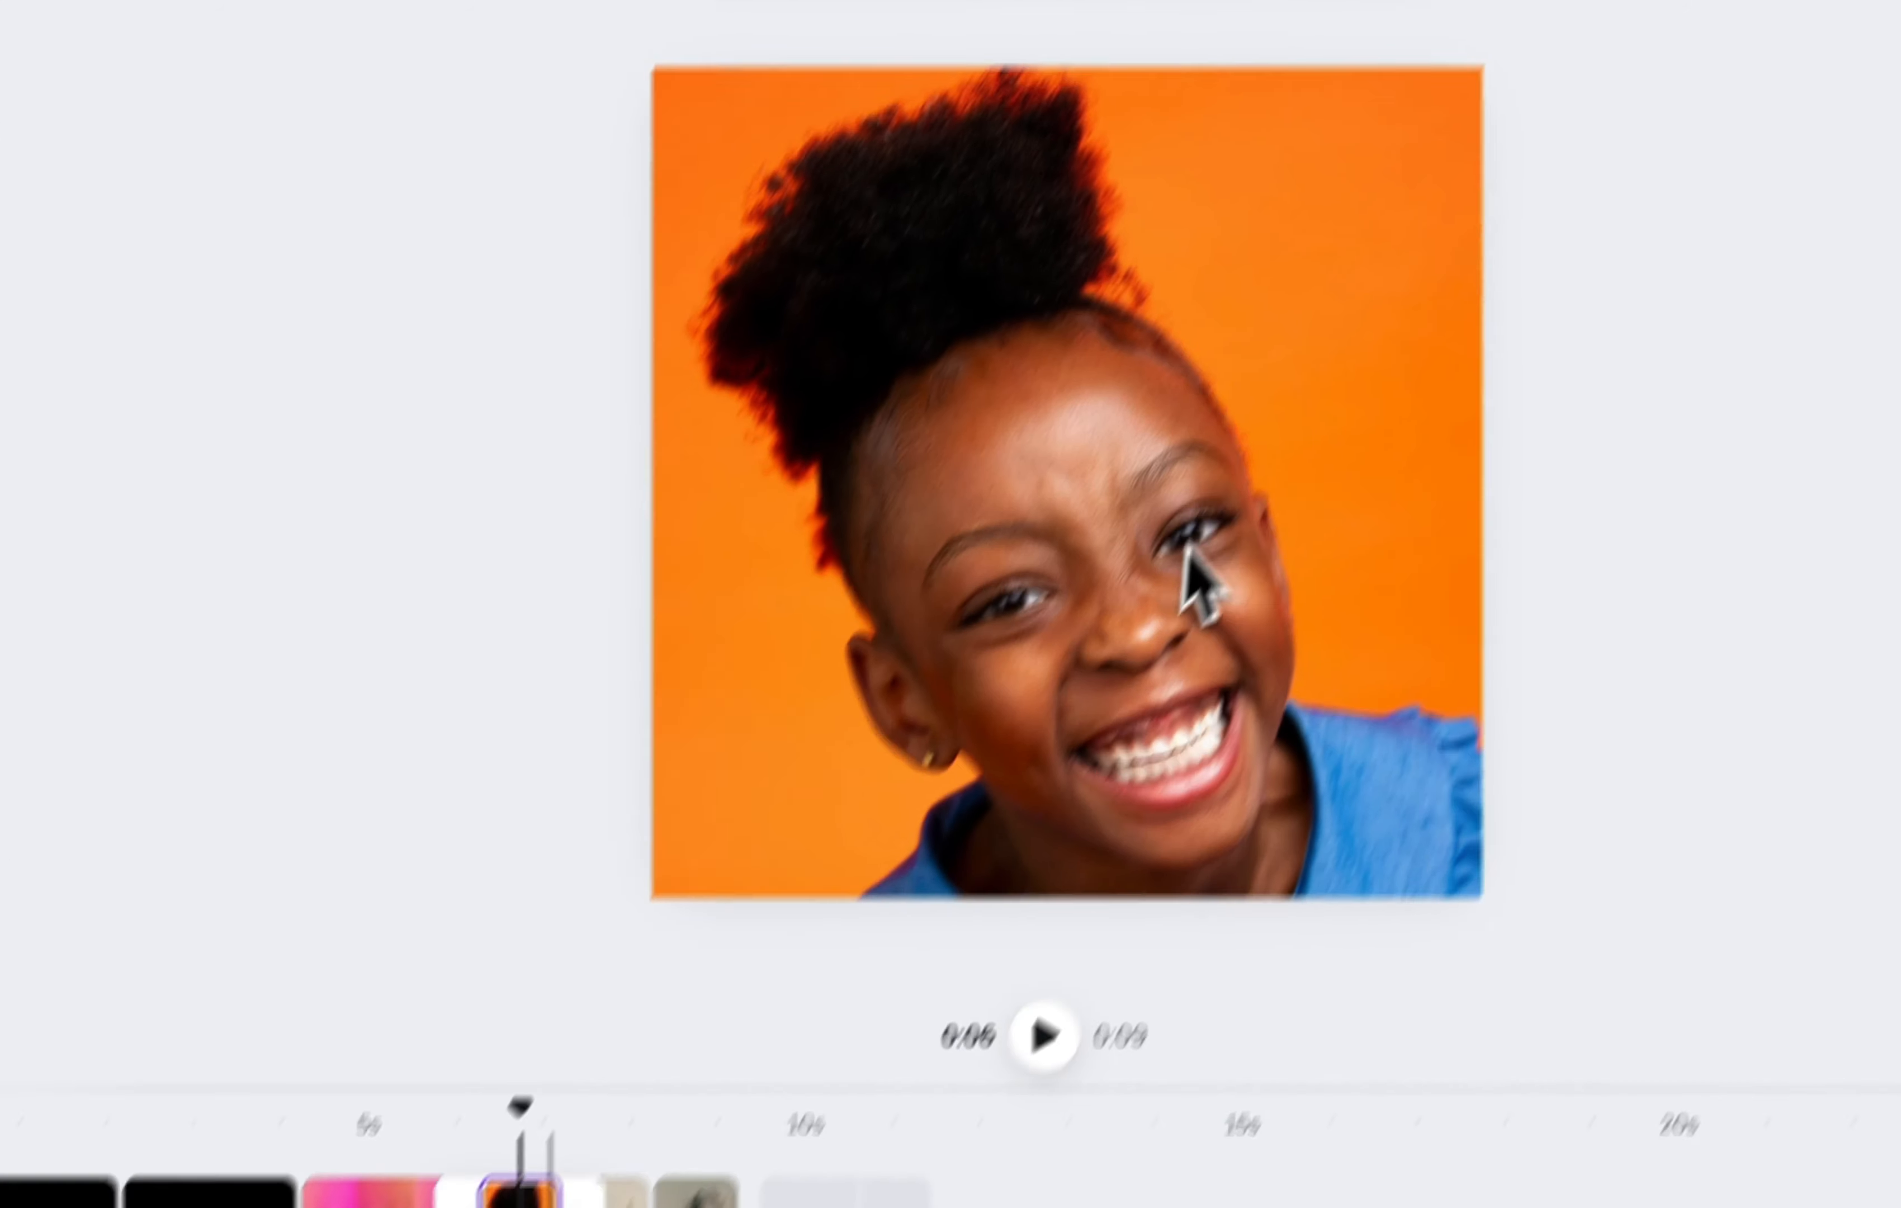
click(1373, 166)
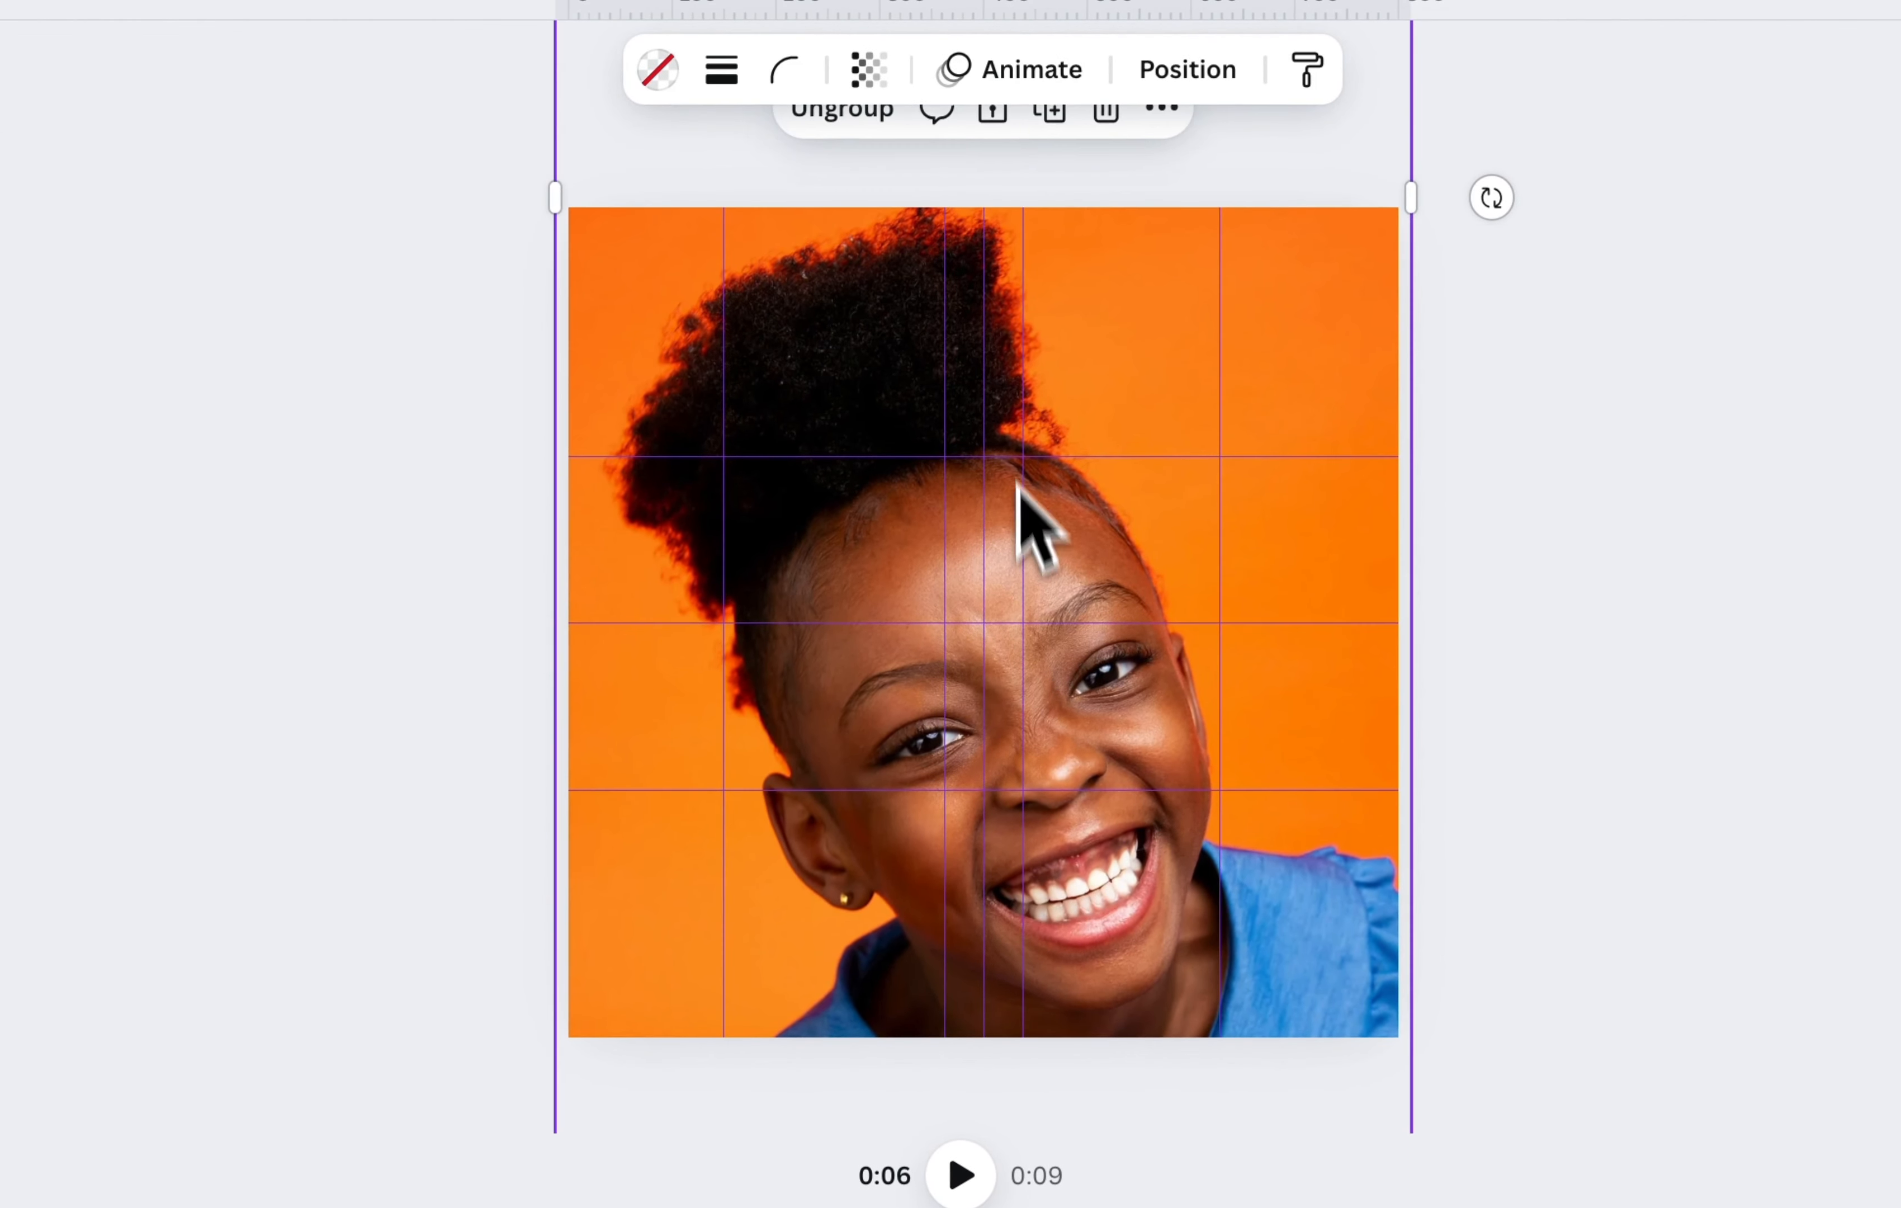
drag(1016, 481, 1030, 930)
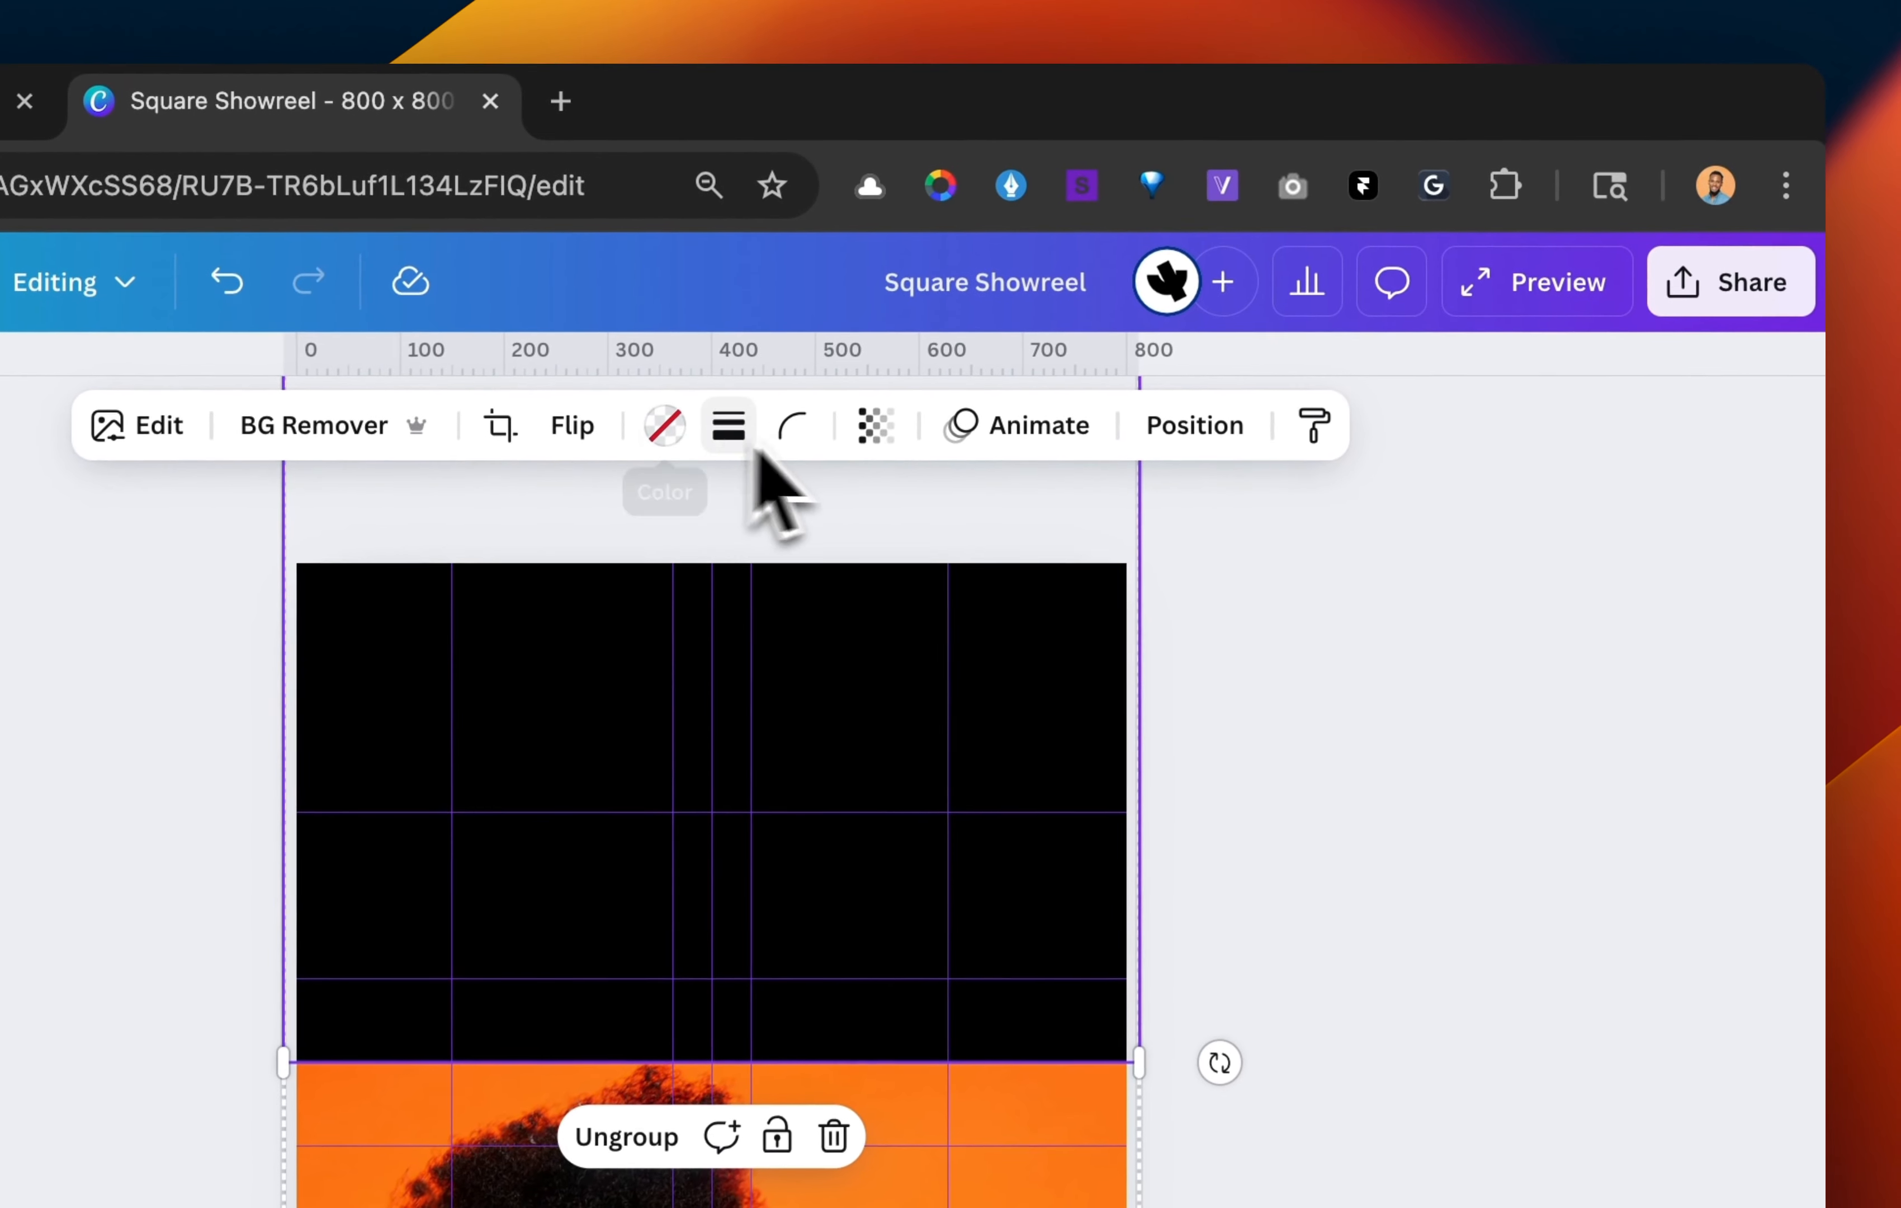
click(873, 427)
drag(697, 569, 1020, 579)
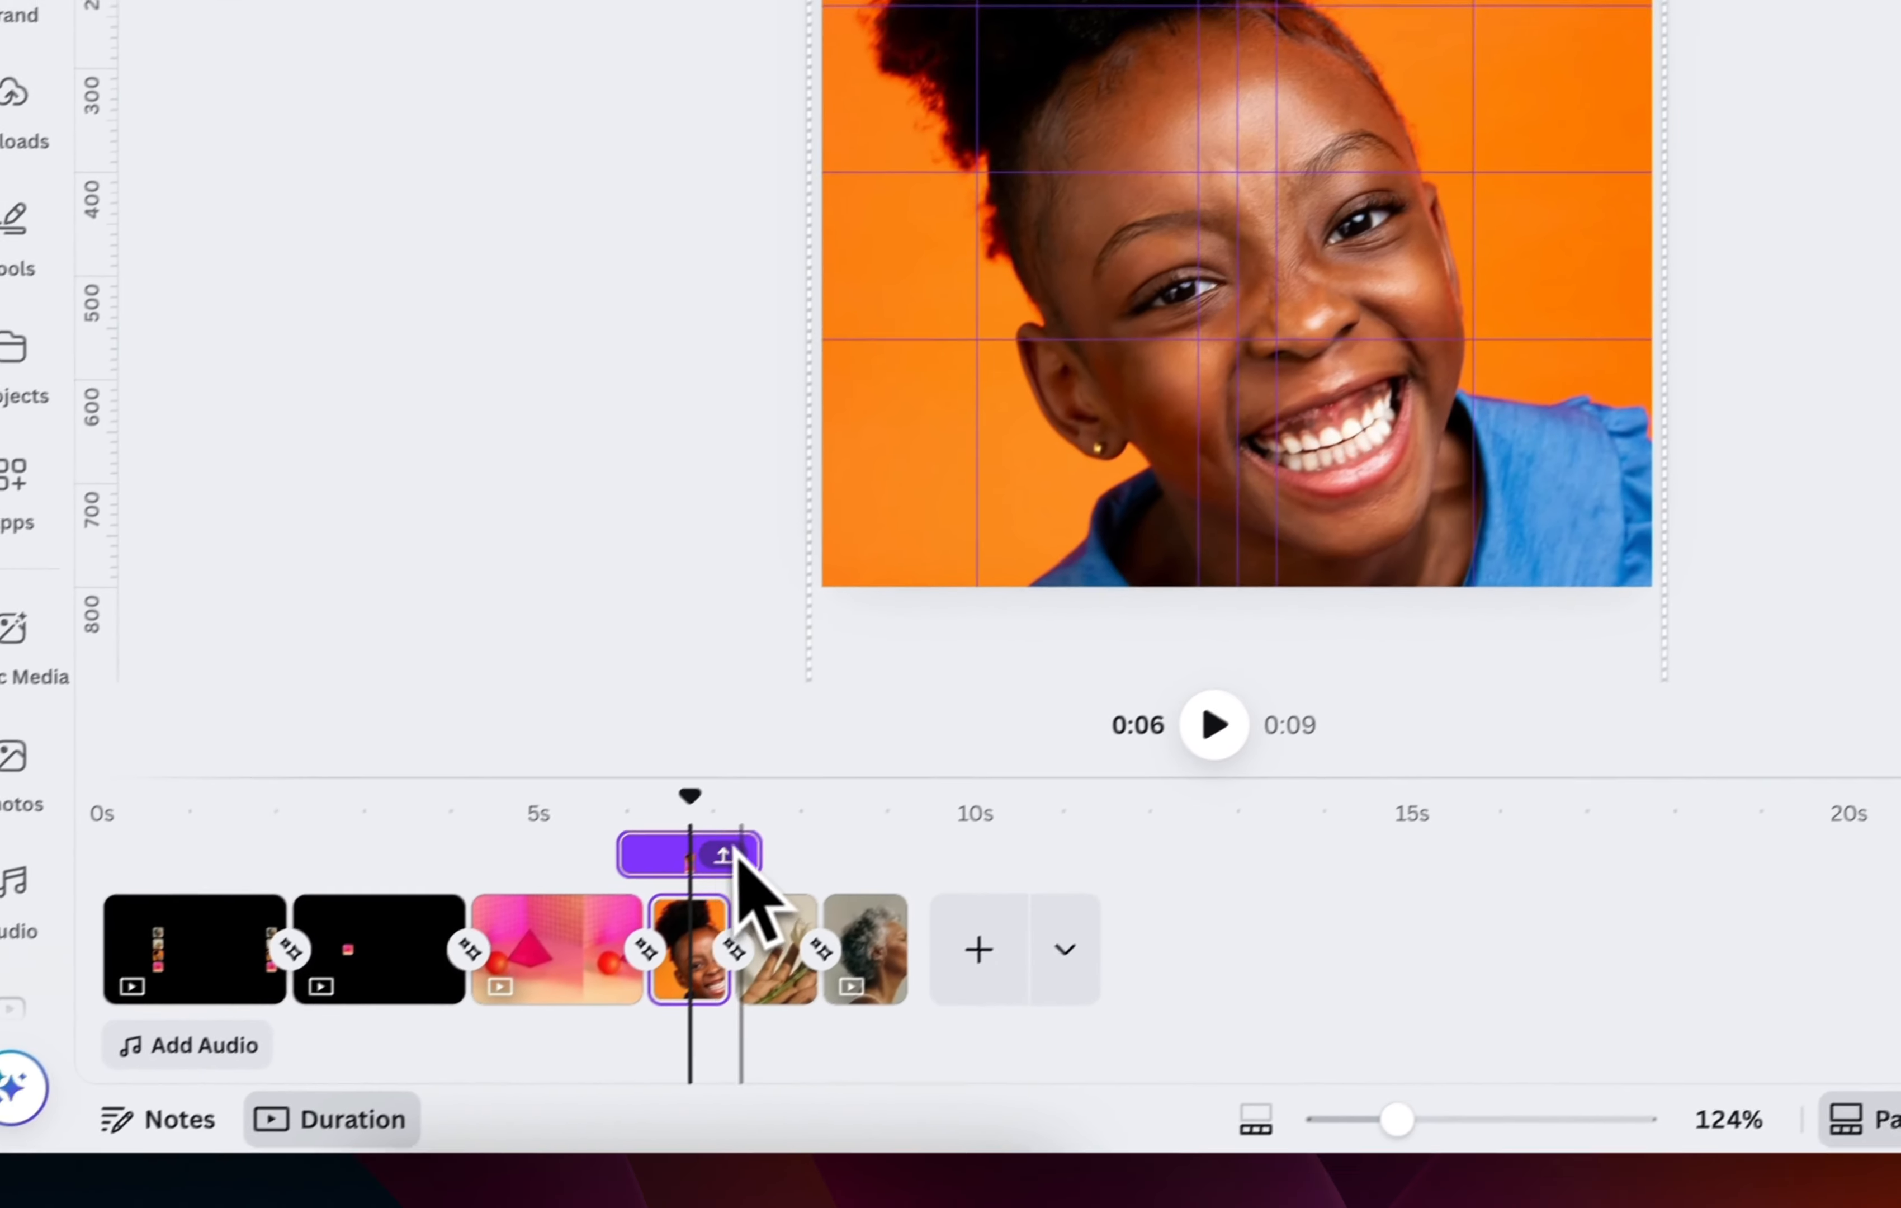
- Try moving page 5's image group down and setting the hidden woman's profile photo above the flower to transparency 100
drag(693, 803, 779, 813)
click(809, 941)
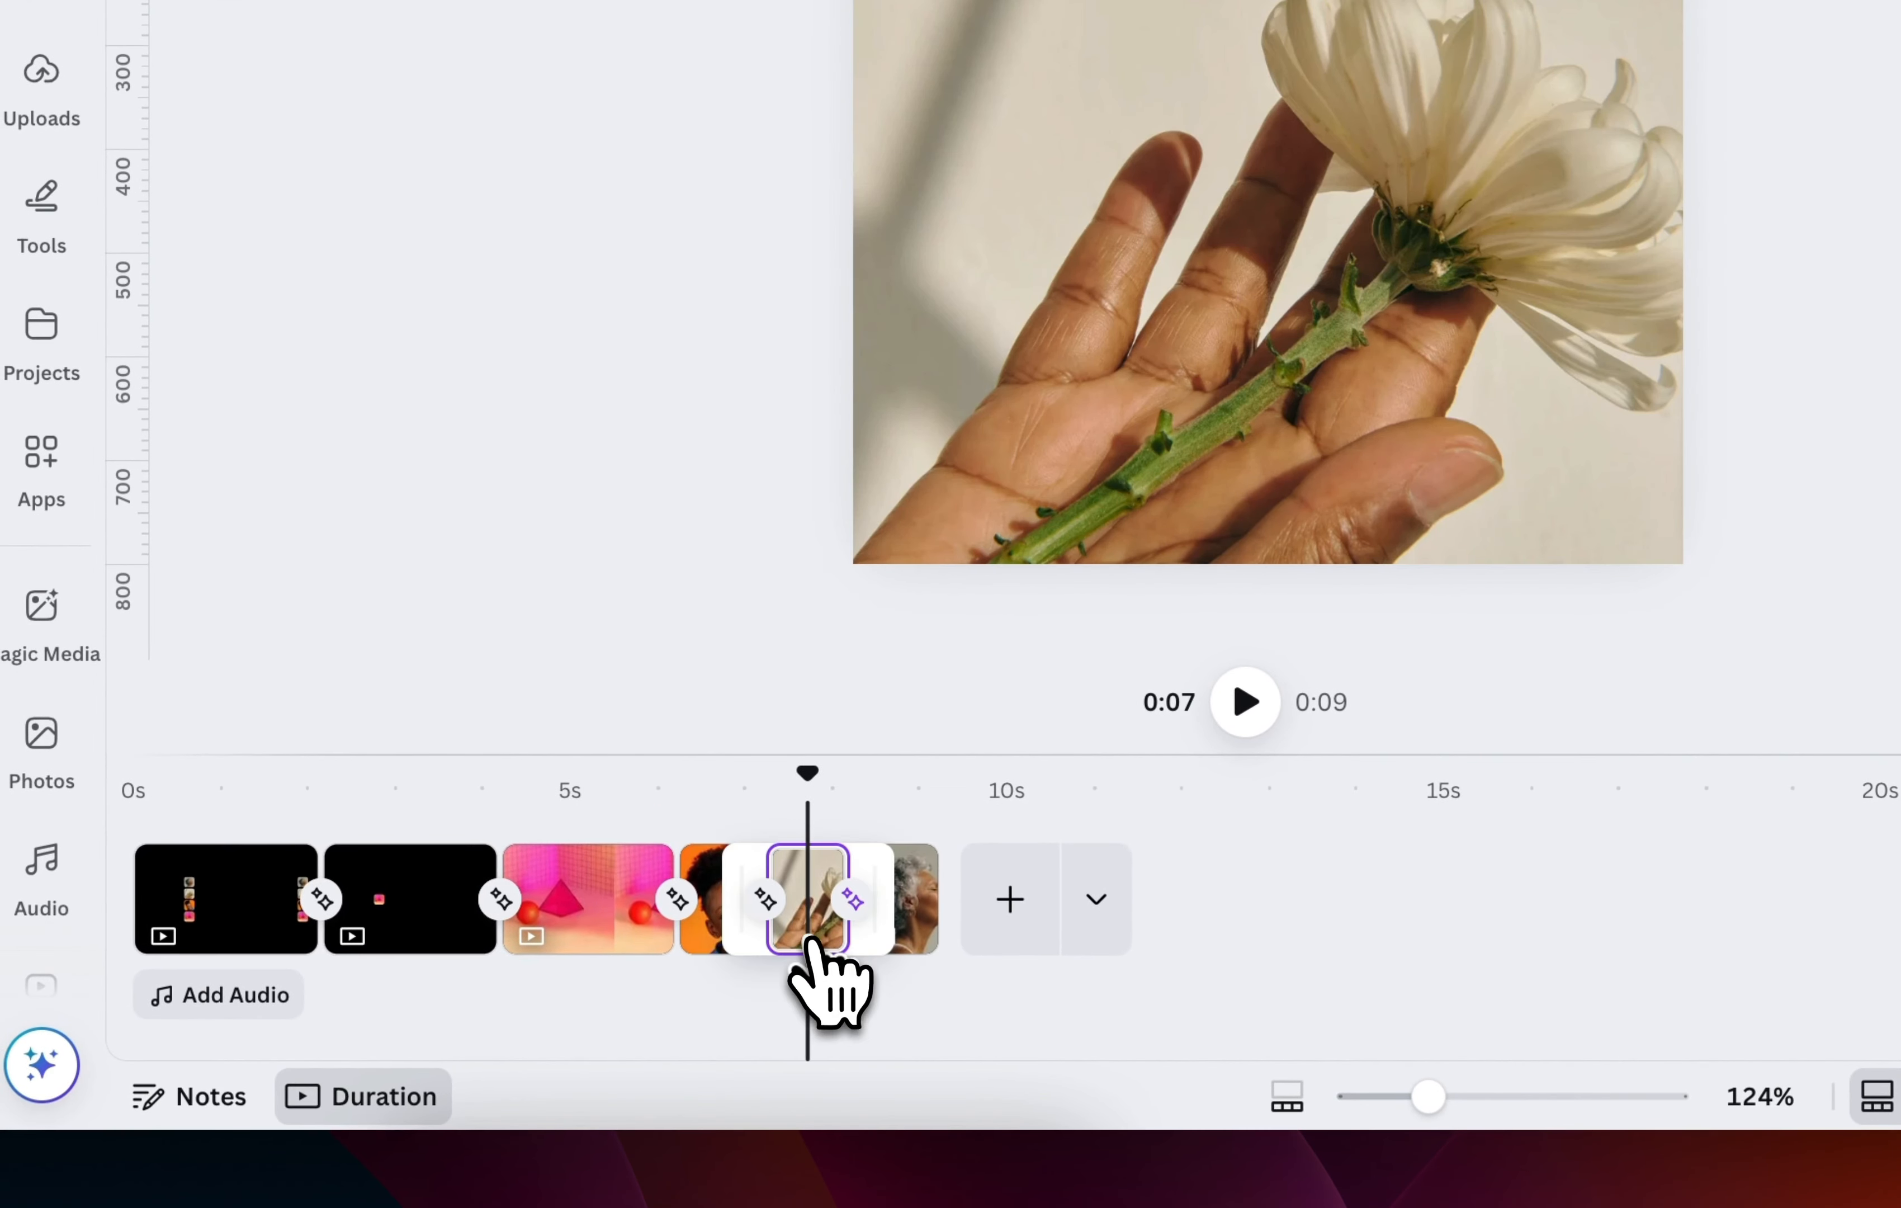
click(1127, 423)
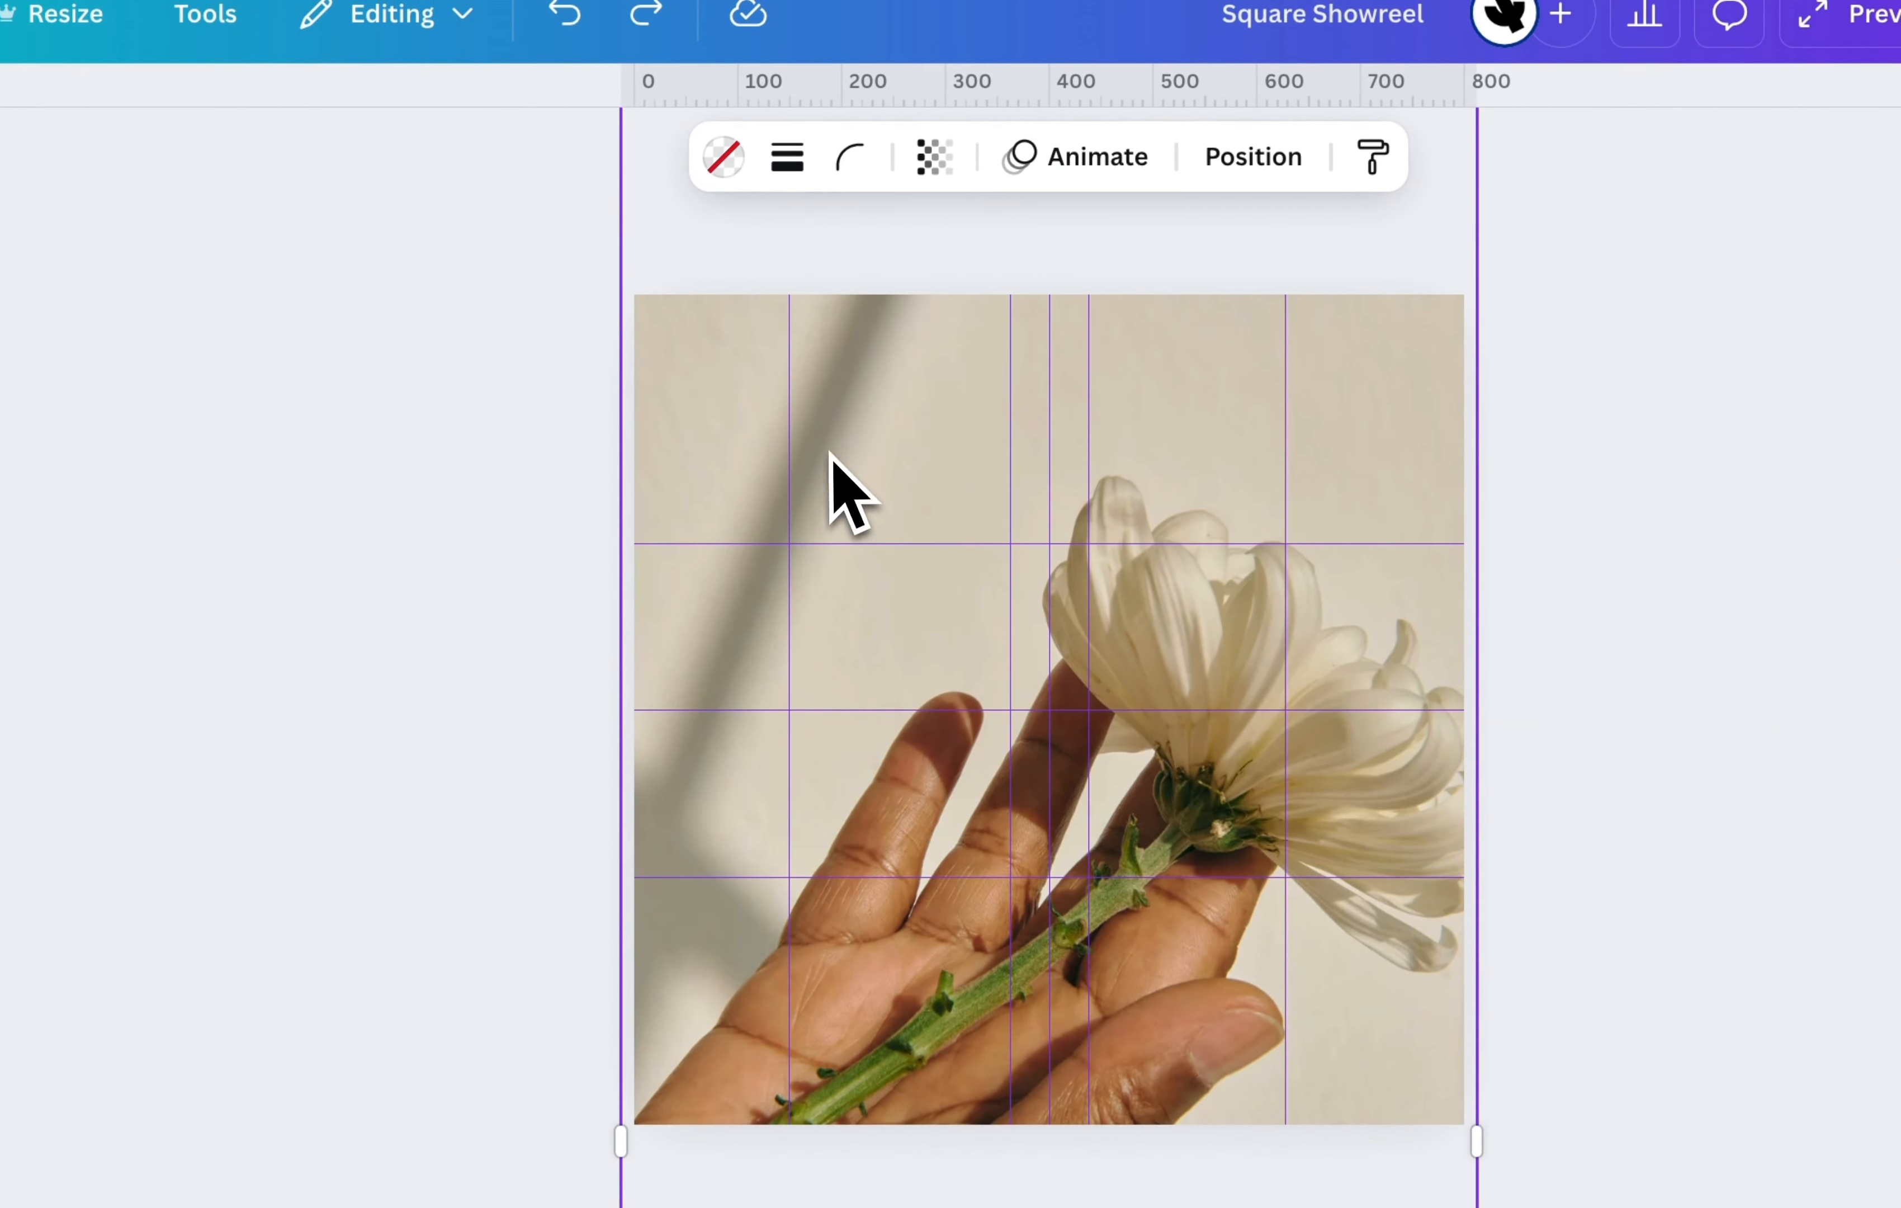
drag(831, 455, 895, 938)
click(912, 569)
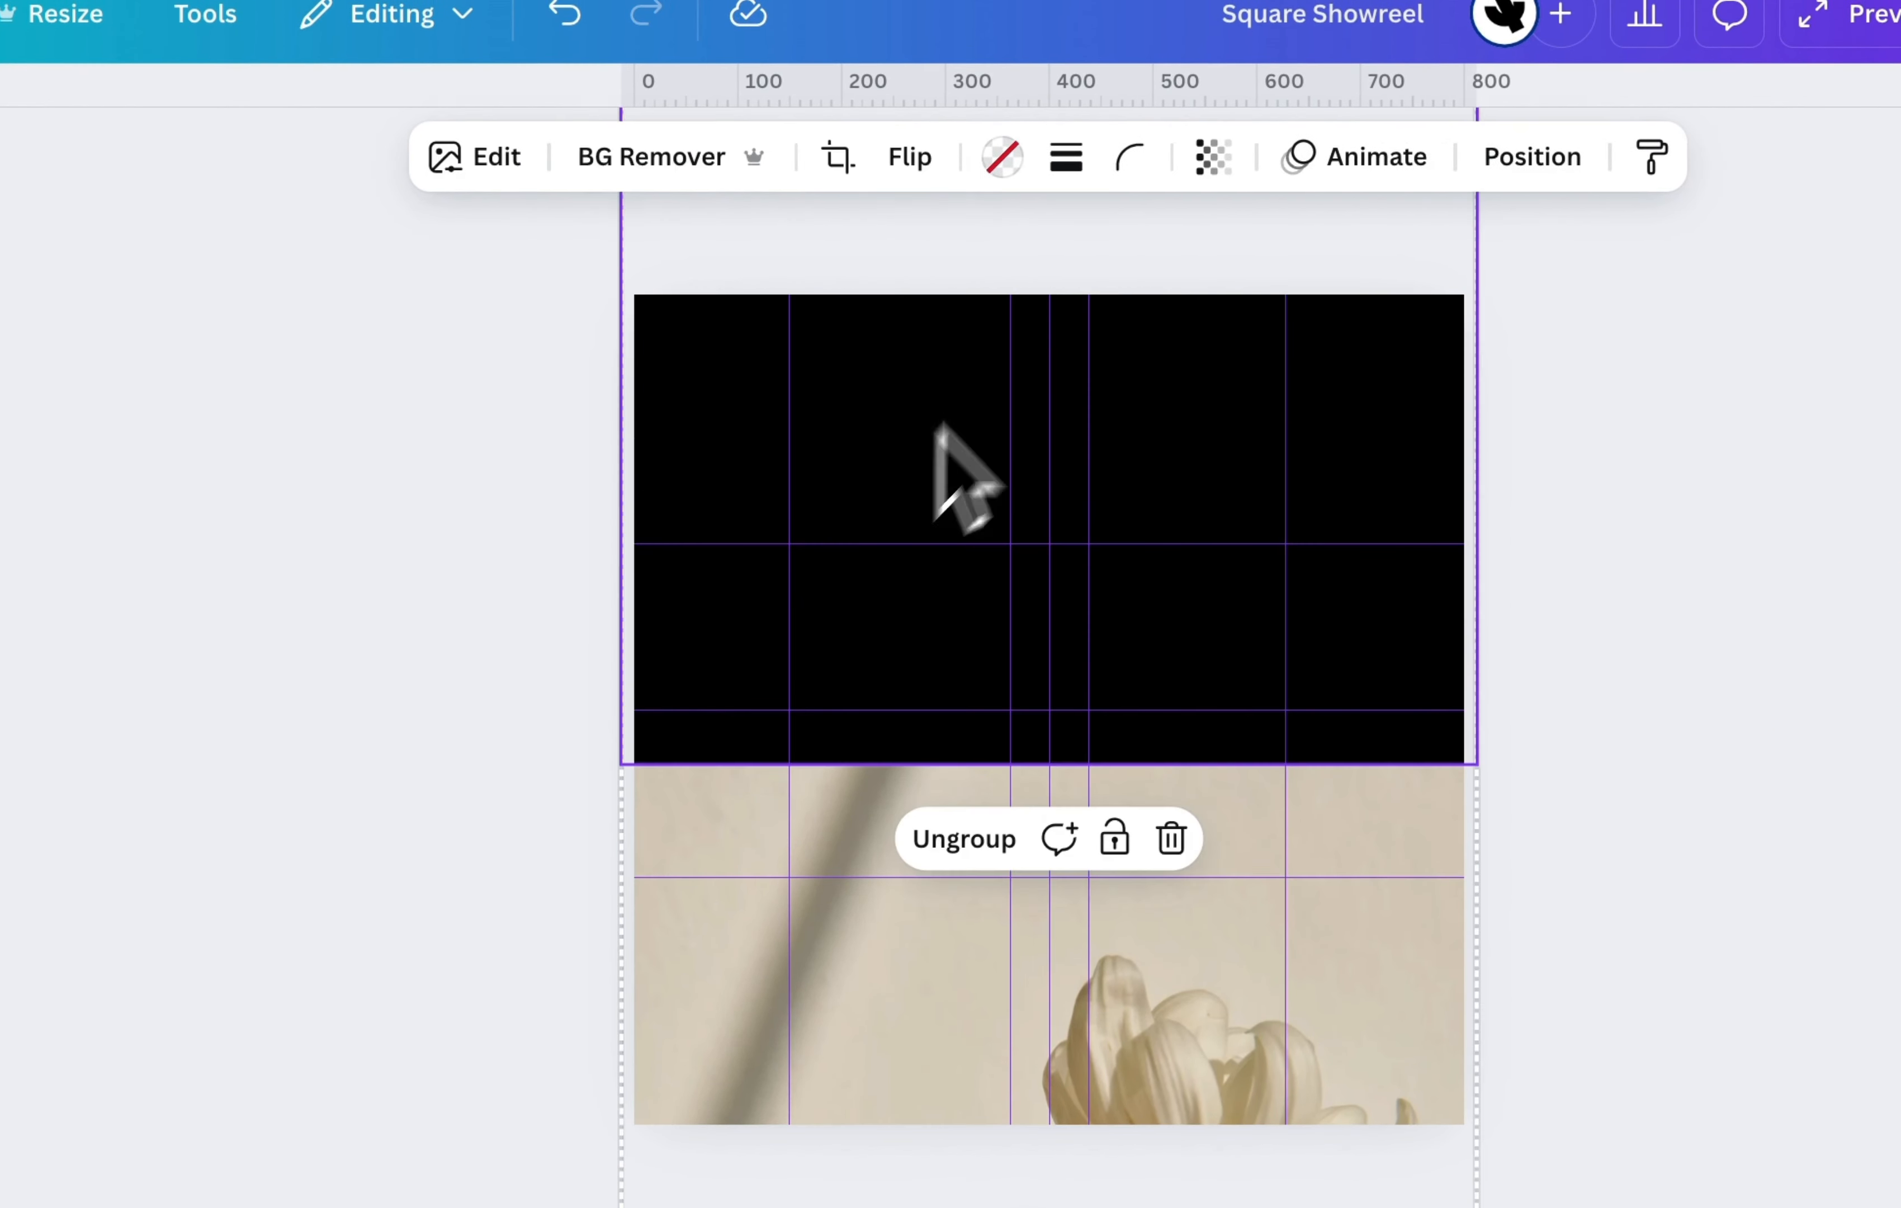
click(1213, 157)
drag(1032, 300, 1458, 300)
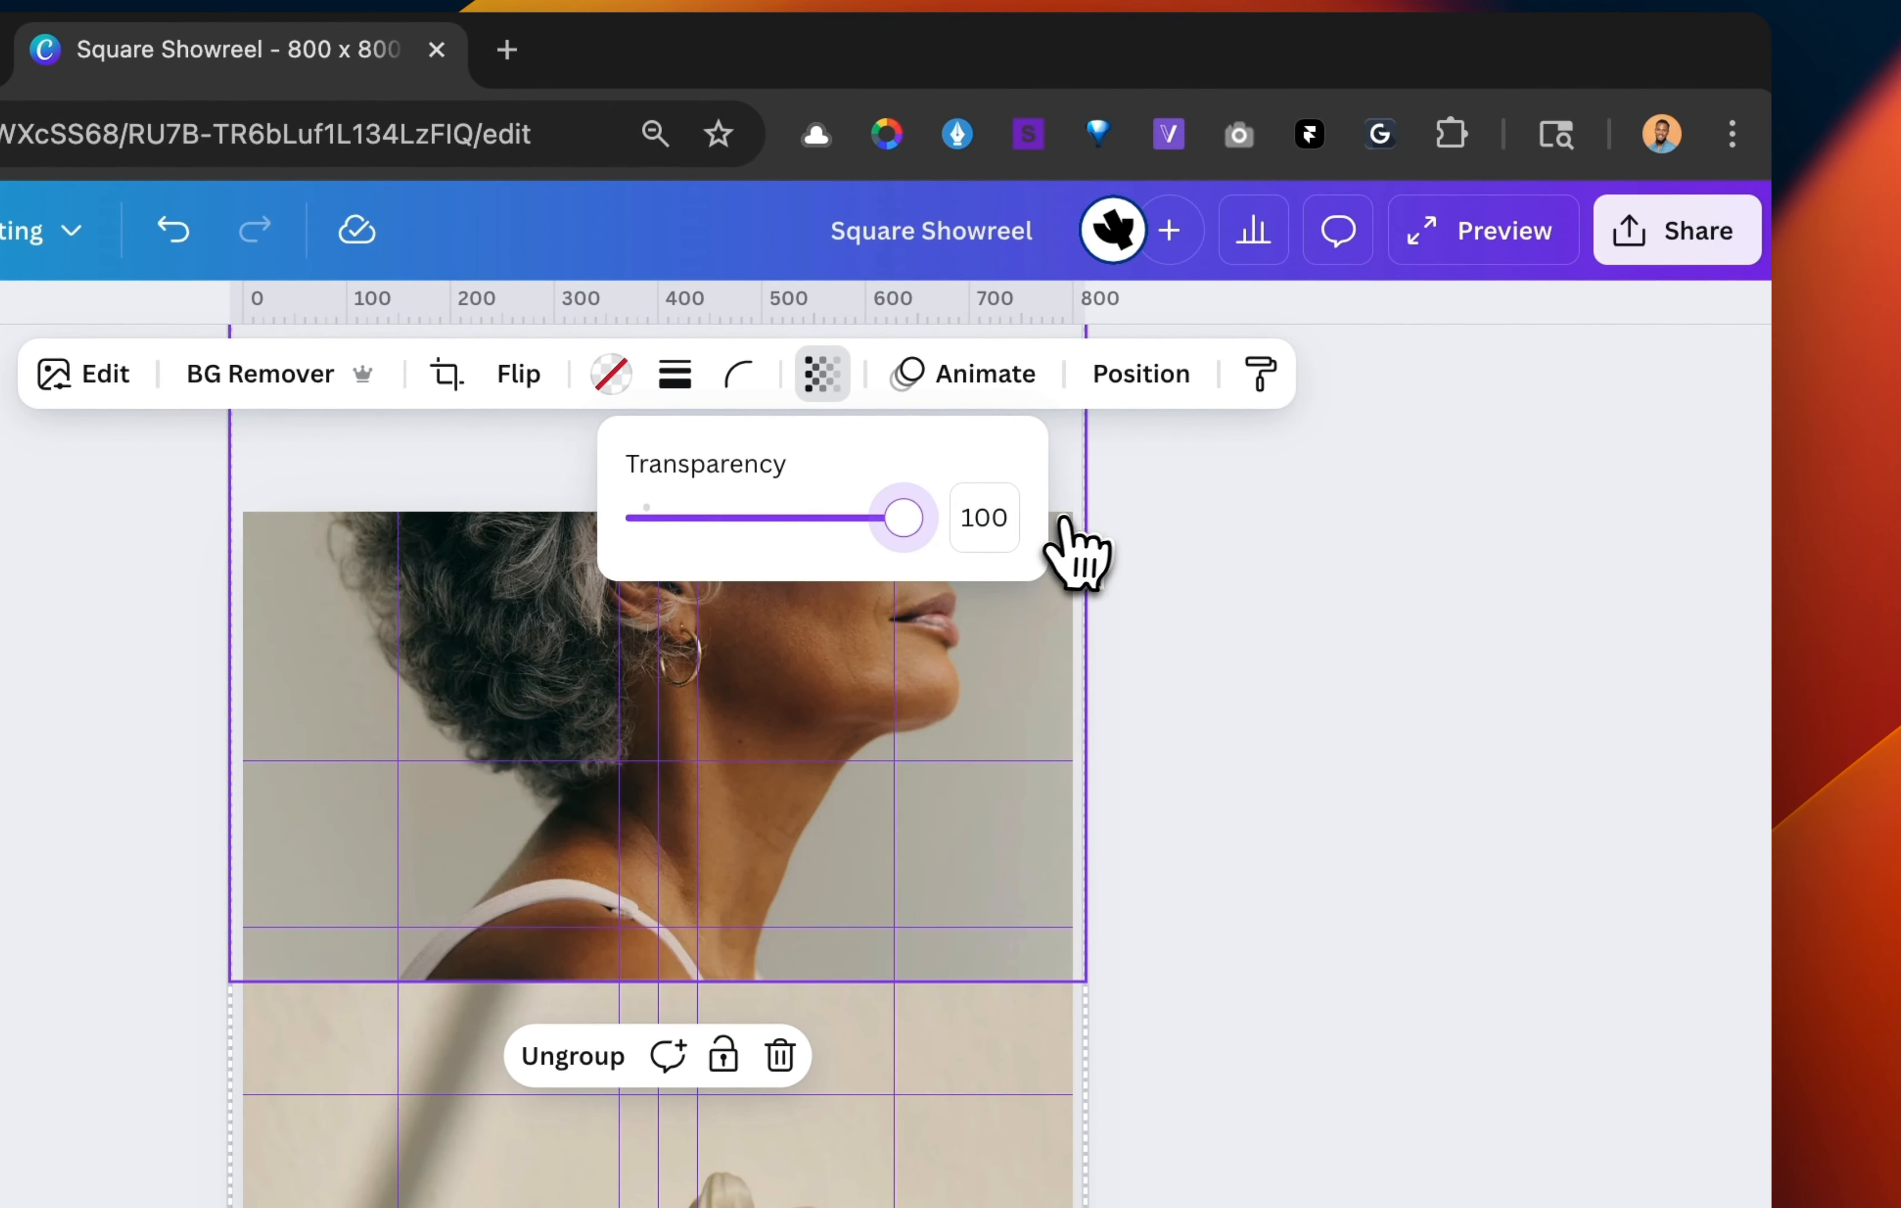
key(Escape)
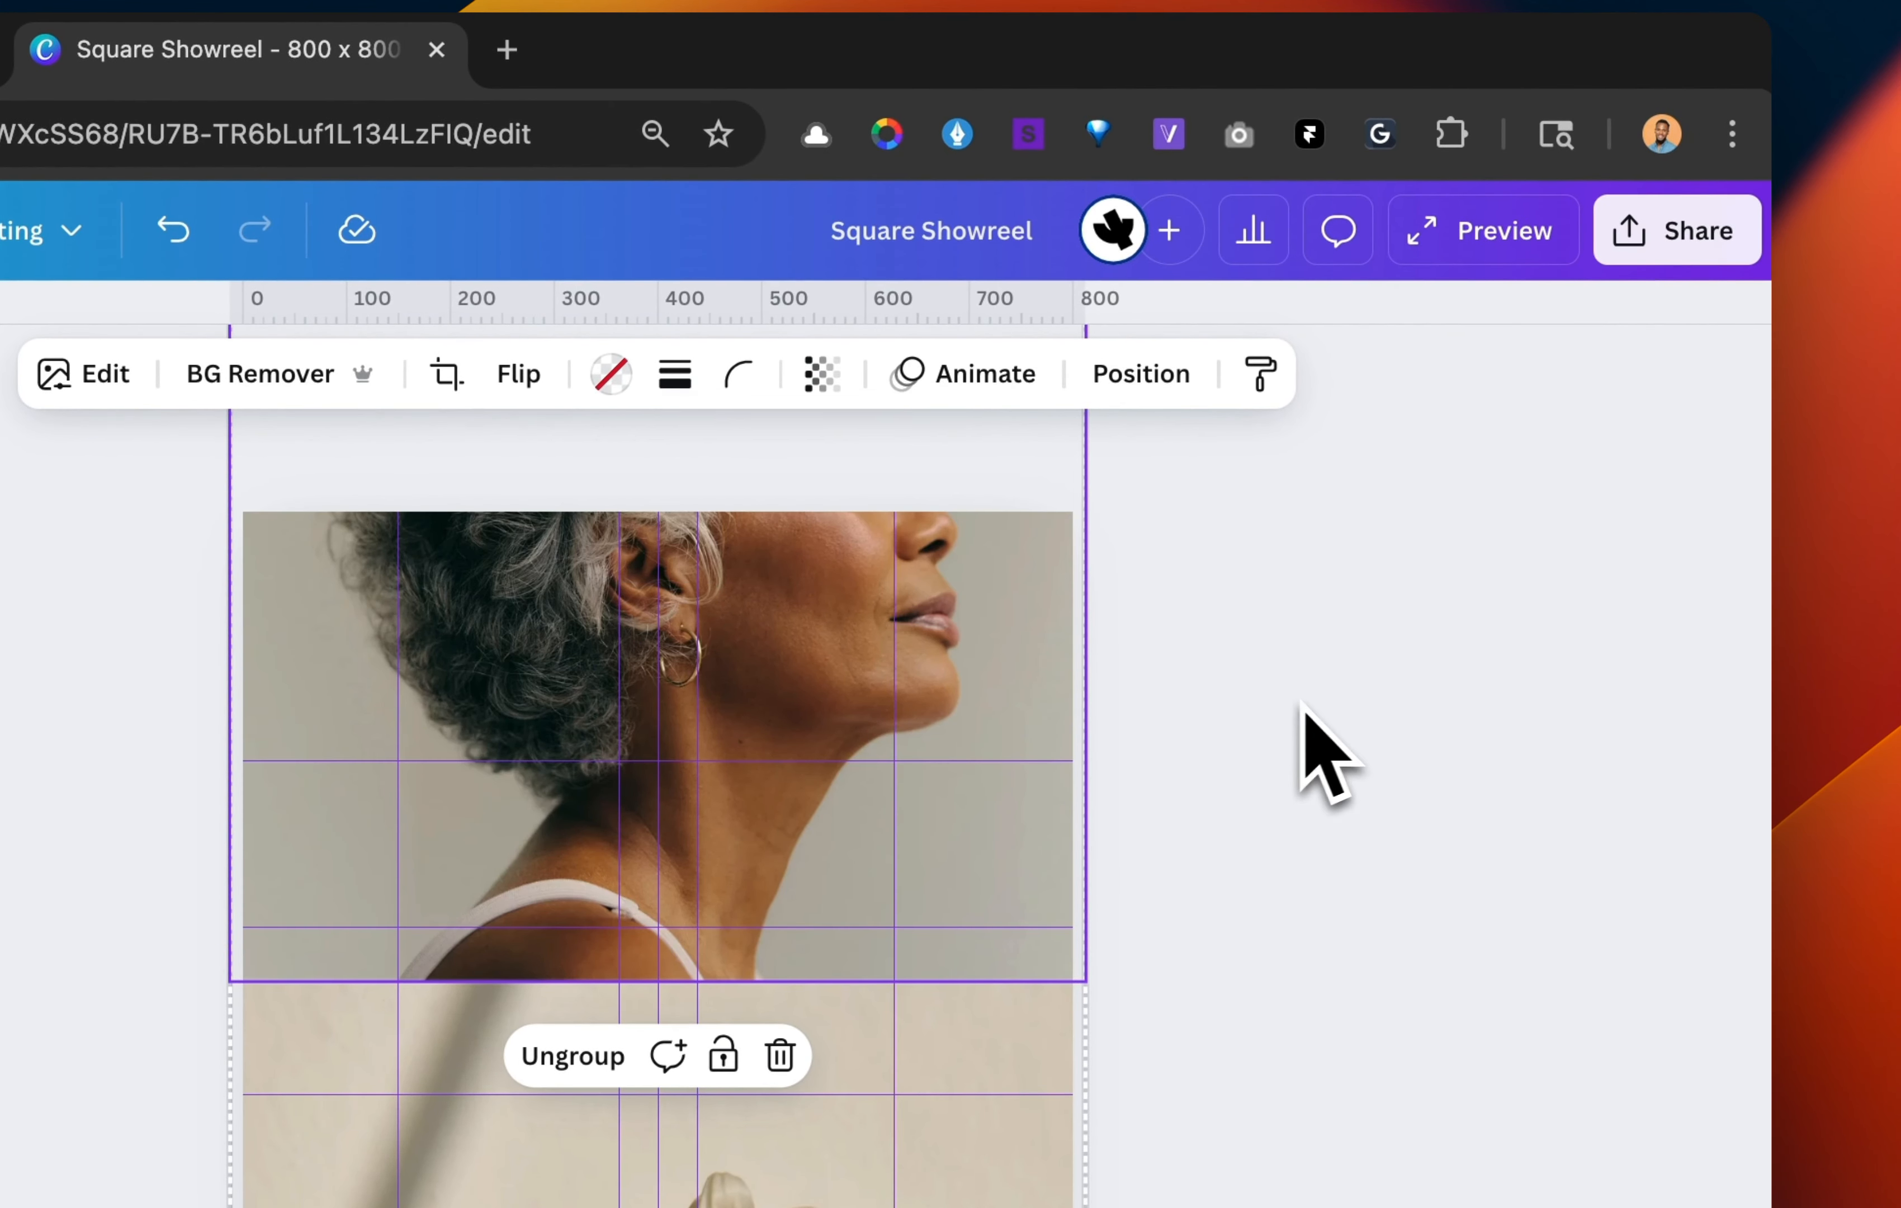
drag(936, 679, 961, 883)
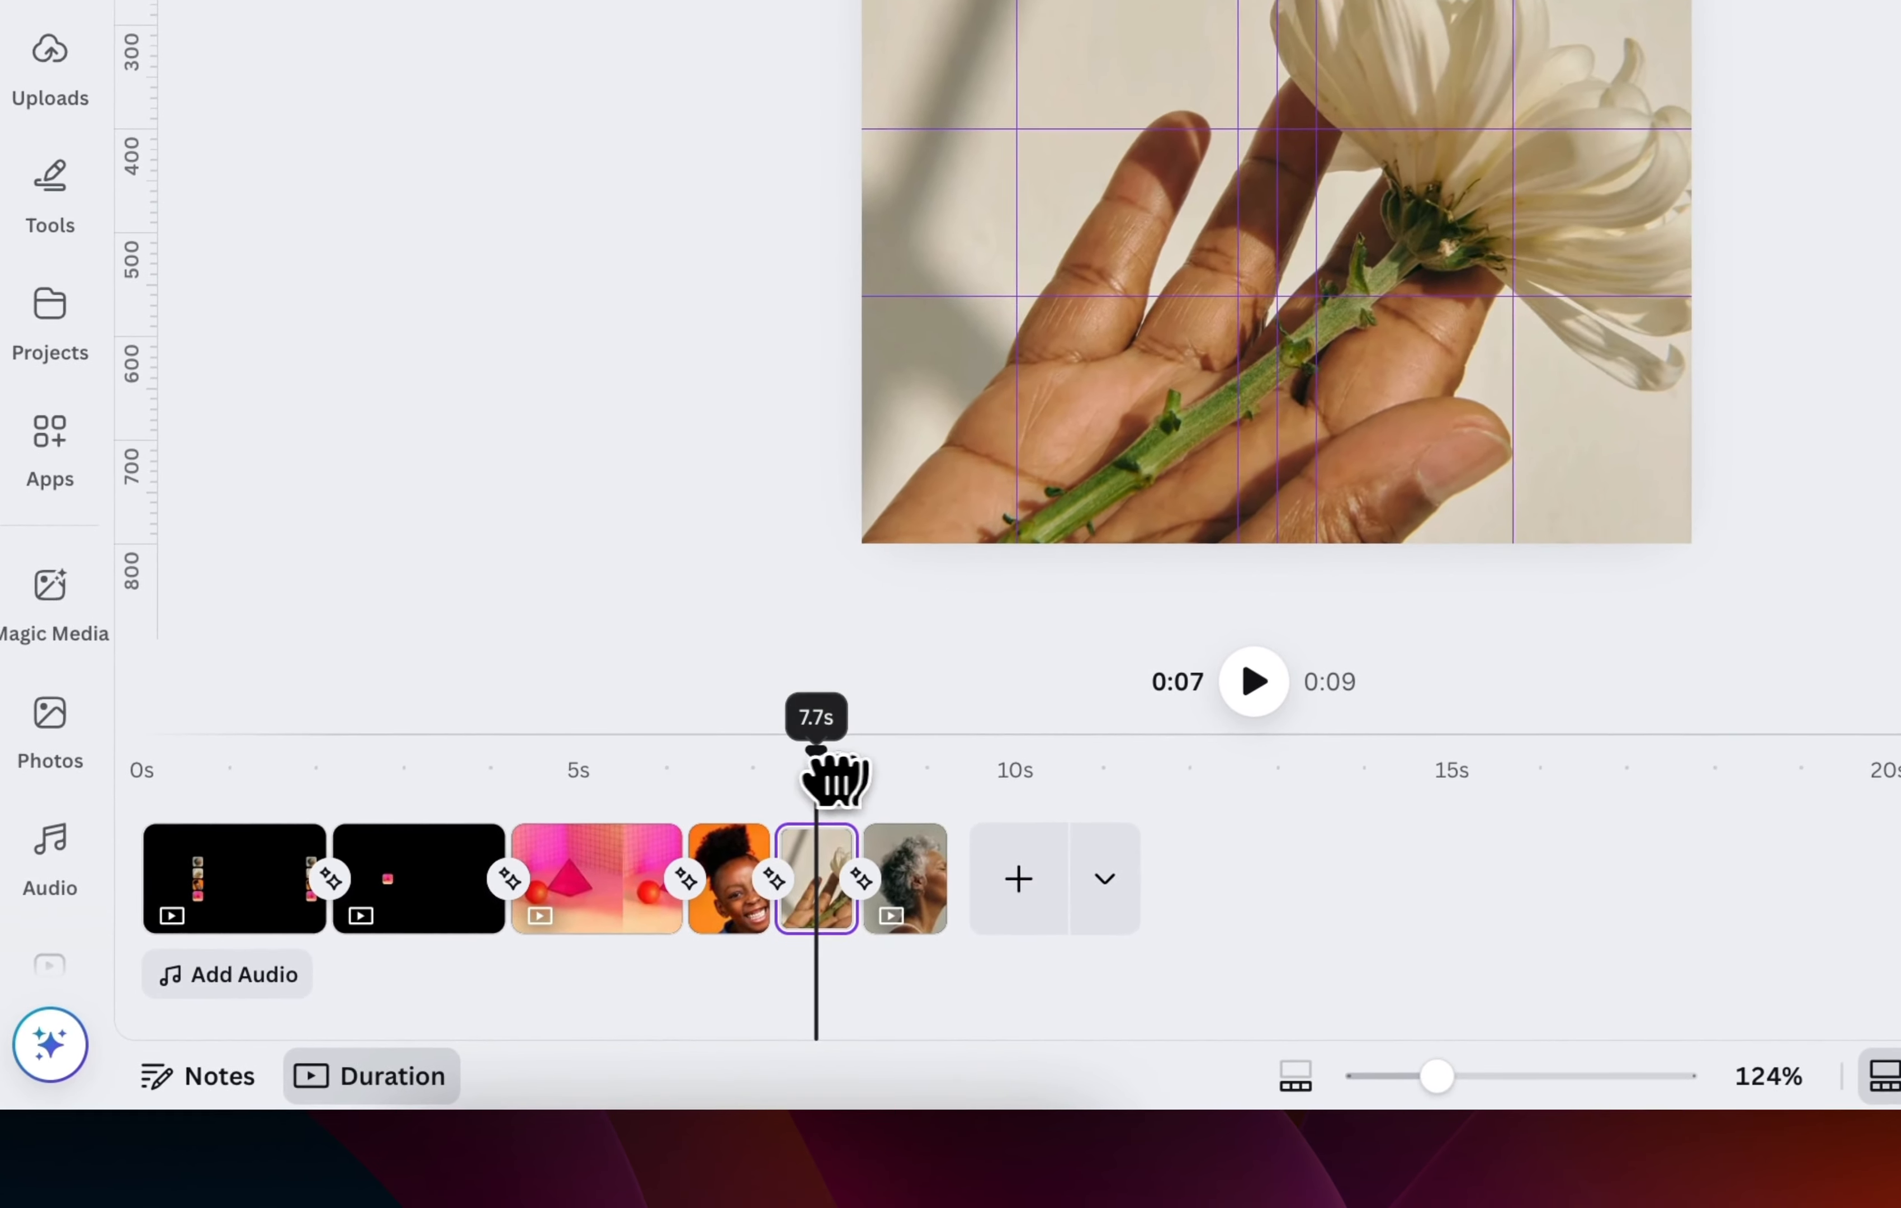
- Scrub the timeline back and forth between pages 3 and 5 to review the photo transitions, stopping on page 3
drag(835, 779, 894, 788)
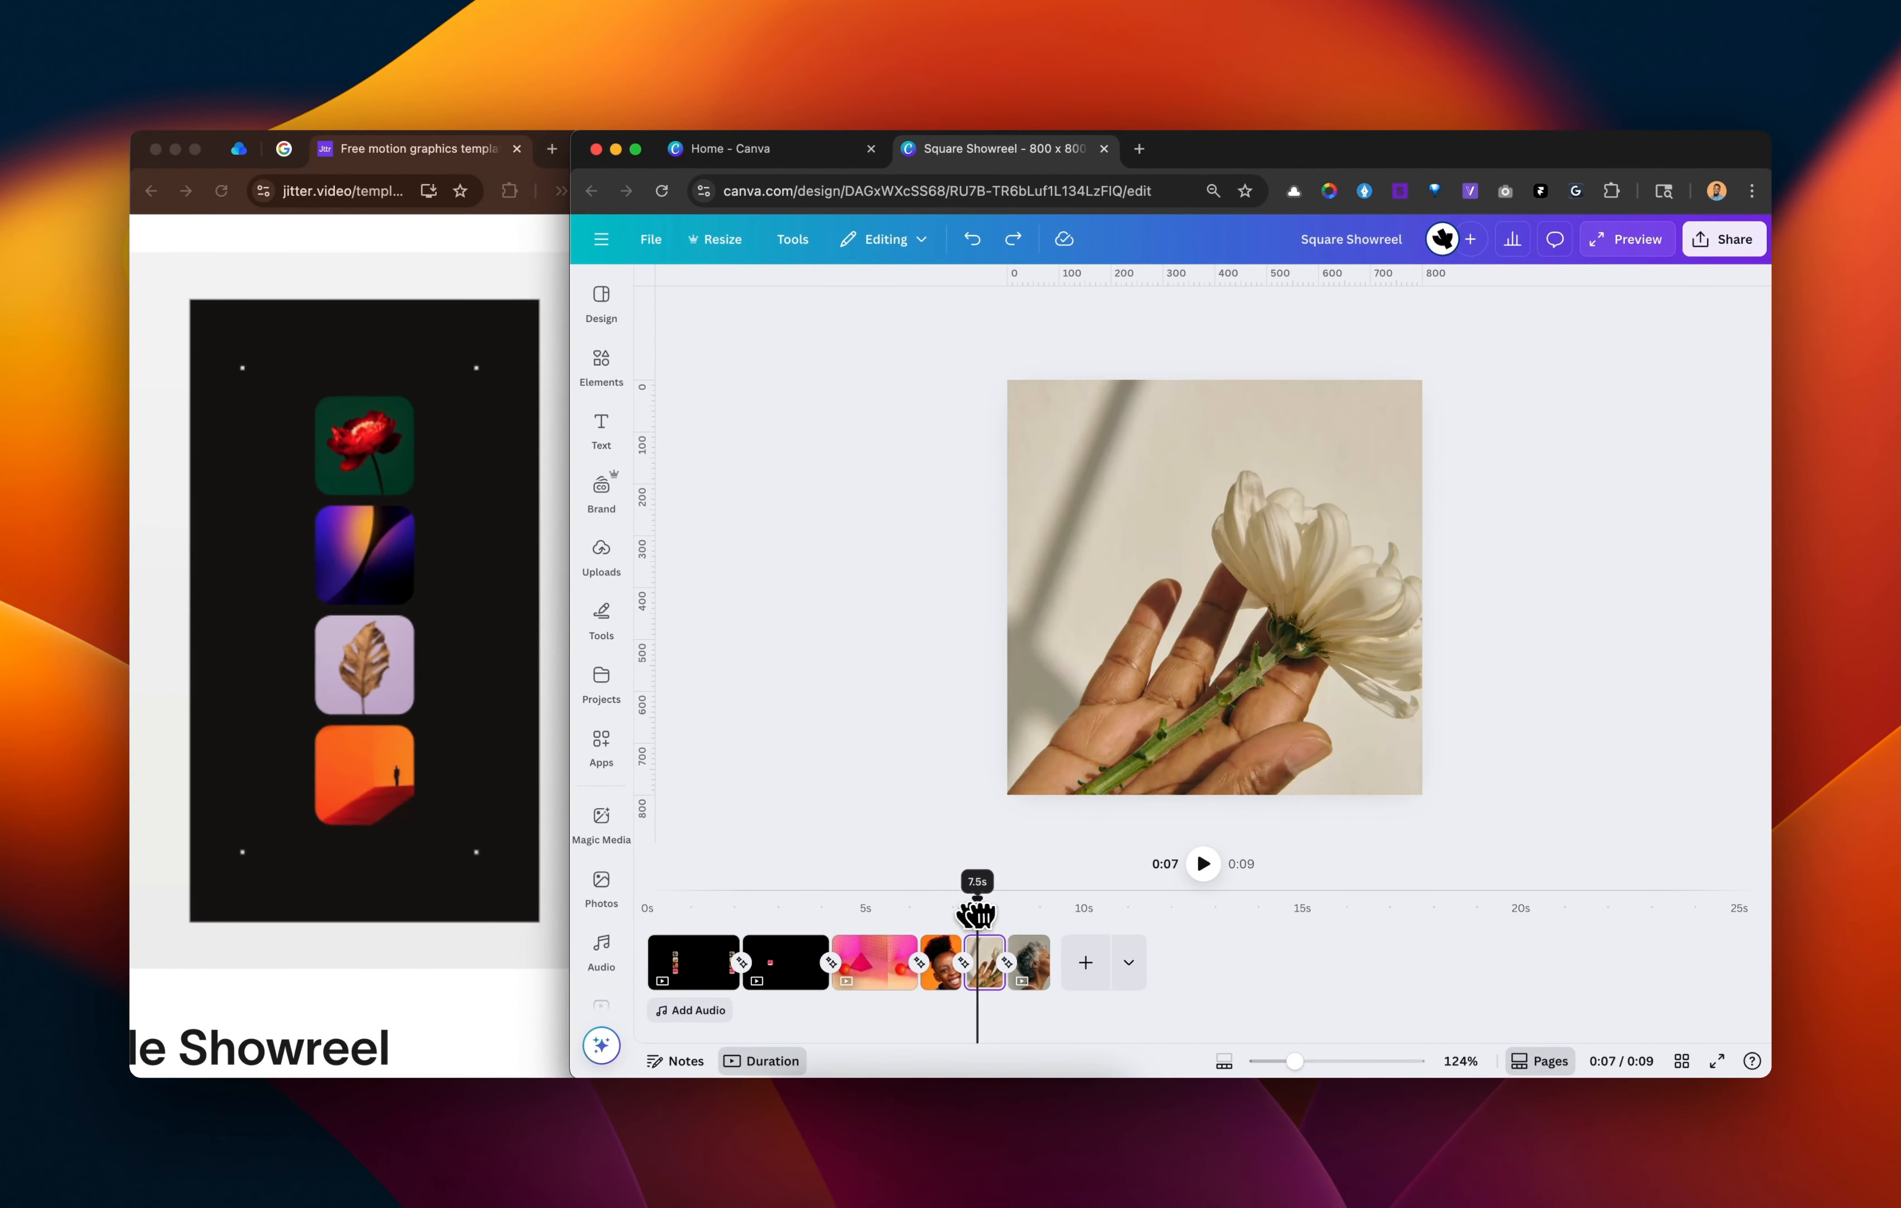
drag(917, 915, 1008, 909)
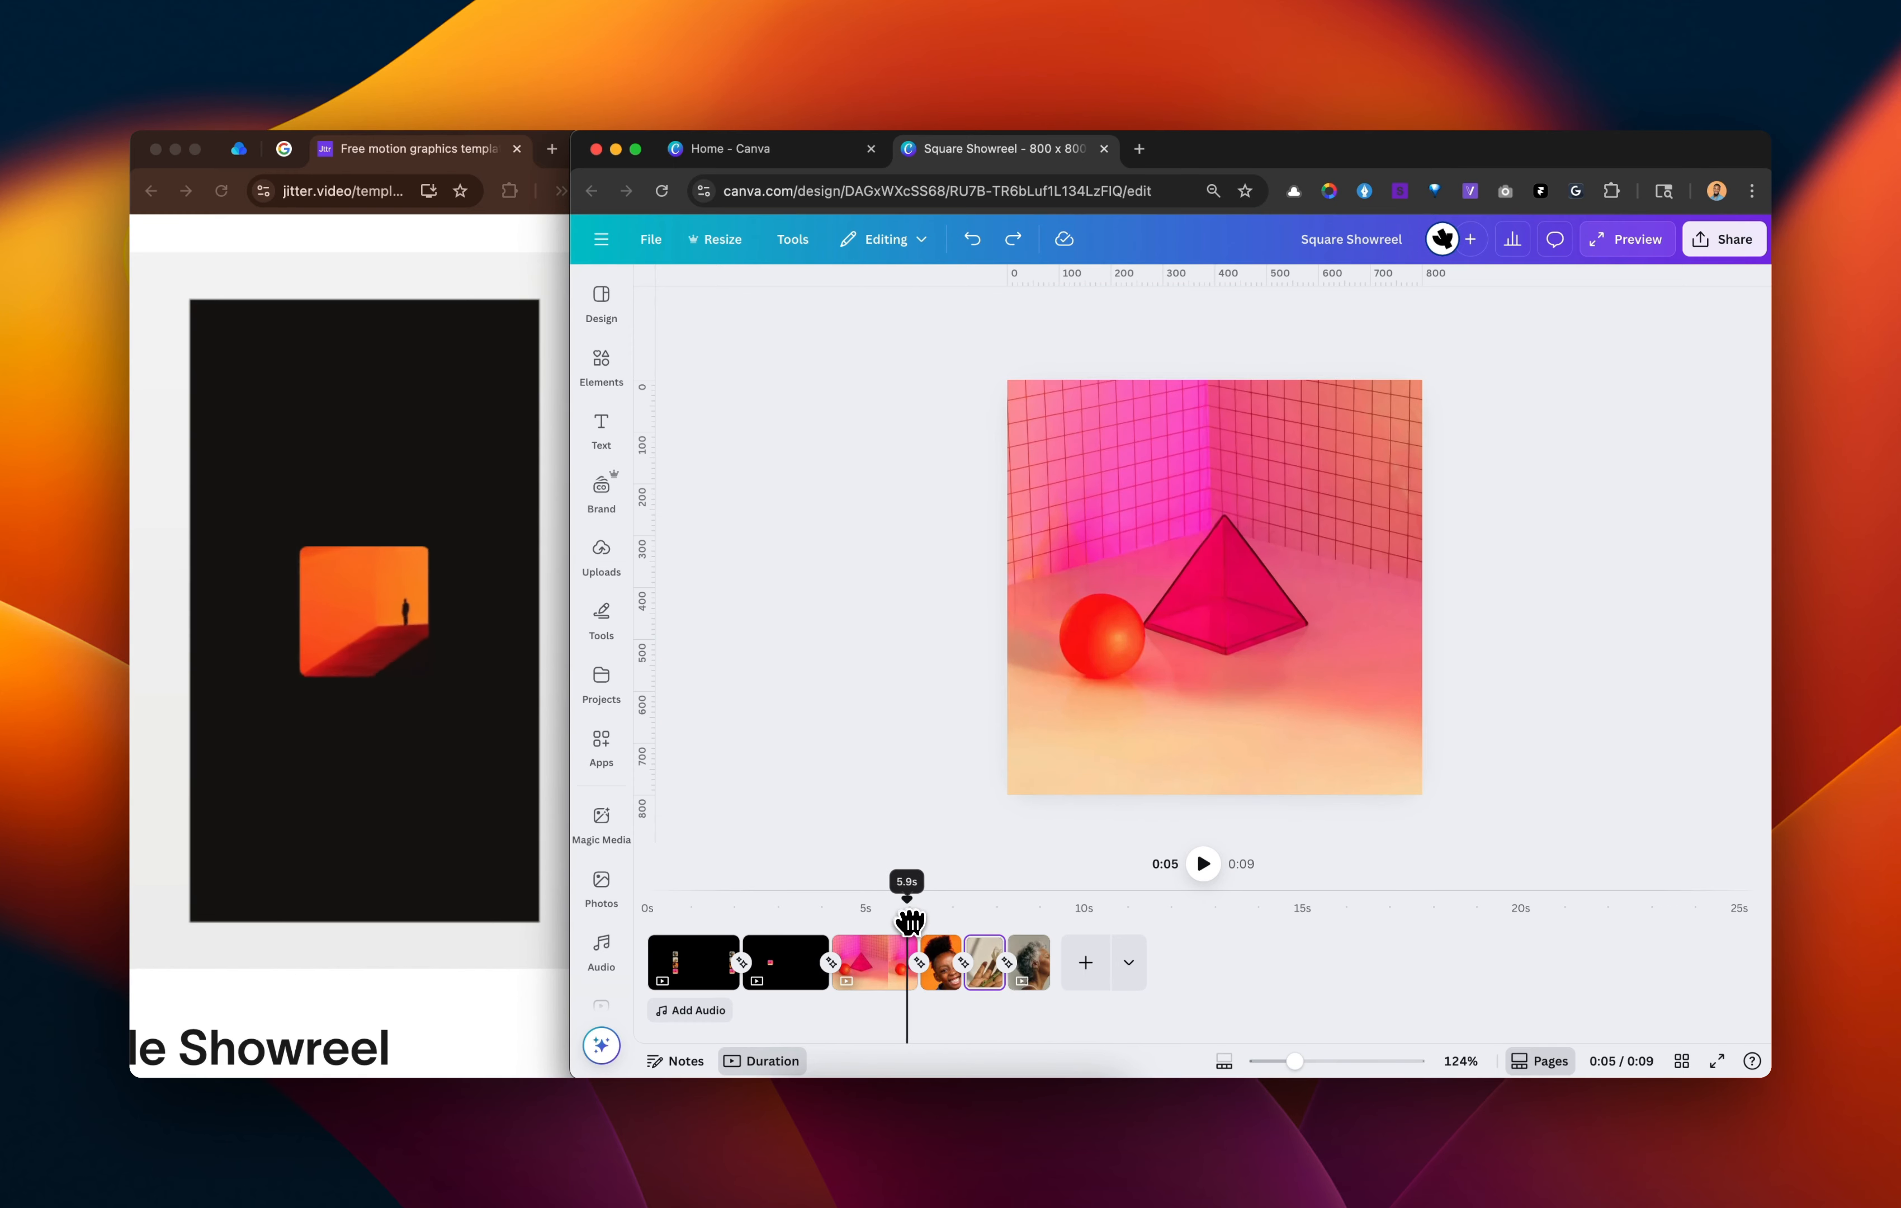
drag(917, 922, 899, 920)
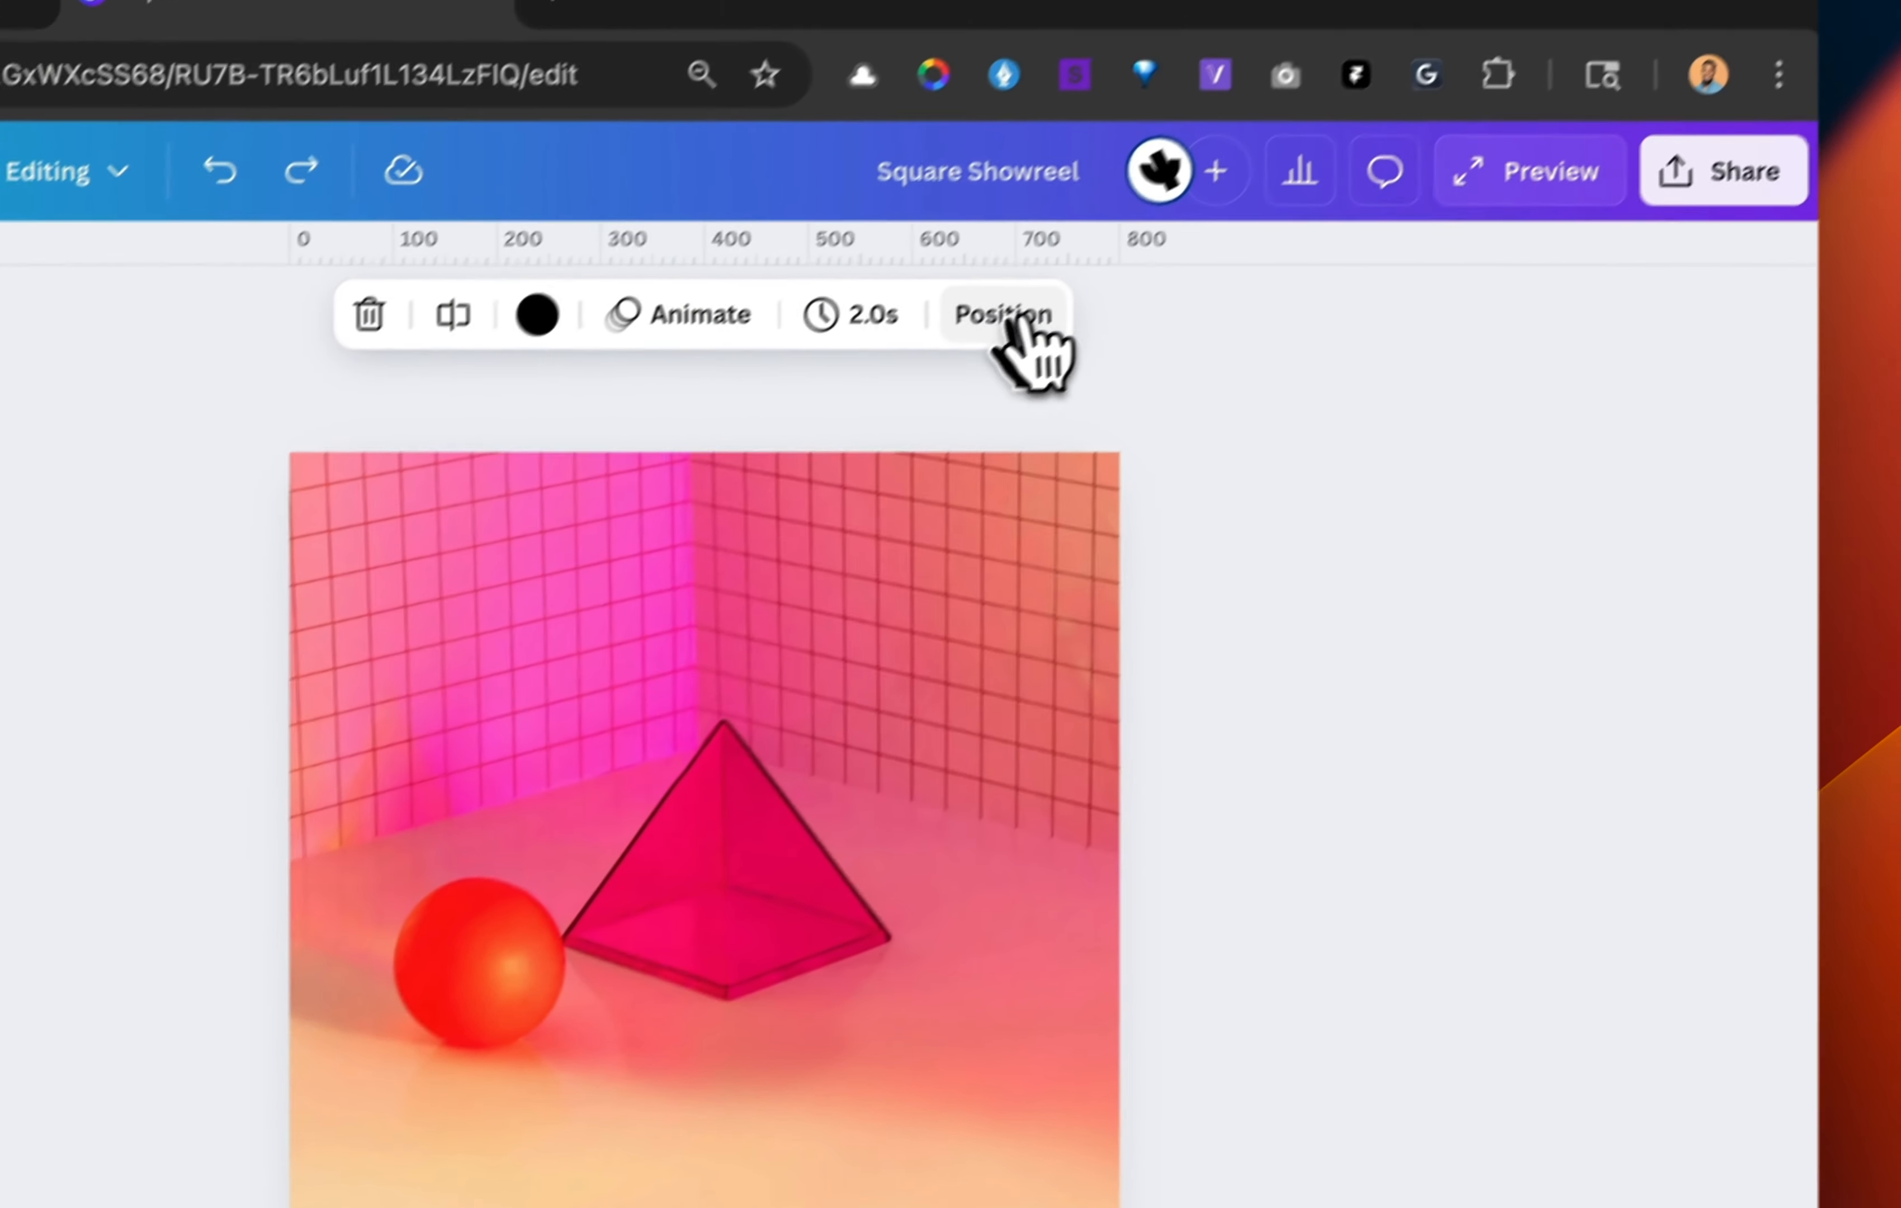
- Show page 3's layers, check the transparency of the small photo beneath the group, and select the image group
click(1010, 319)
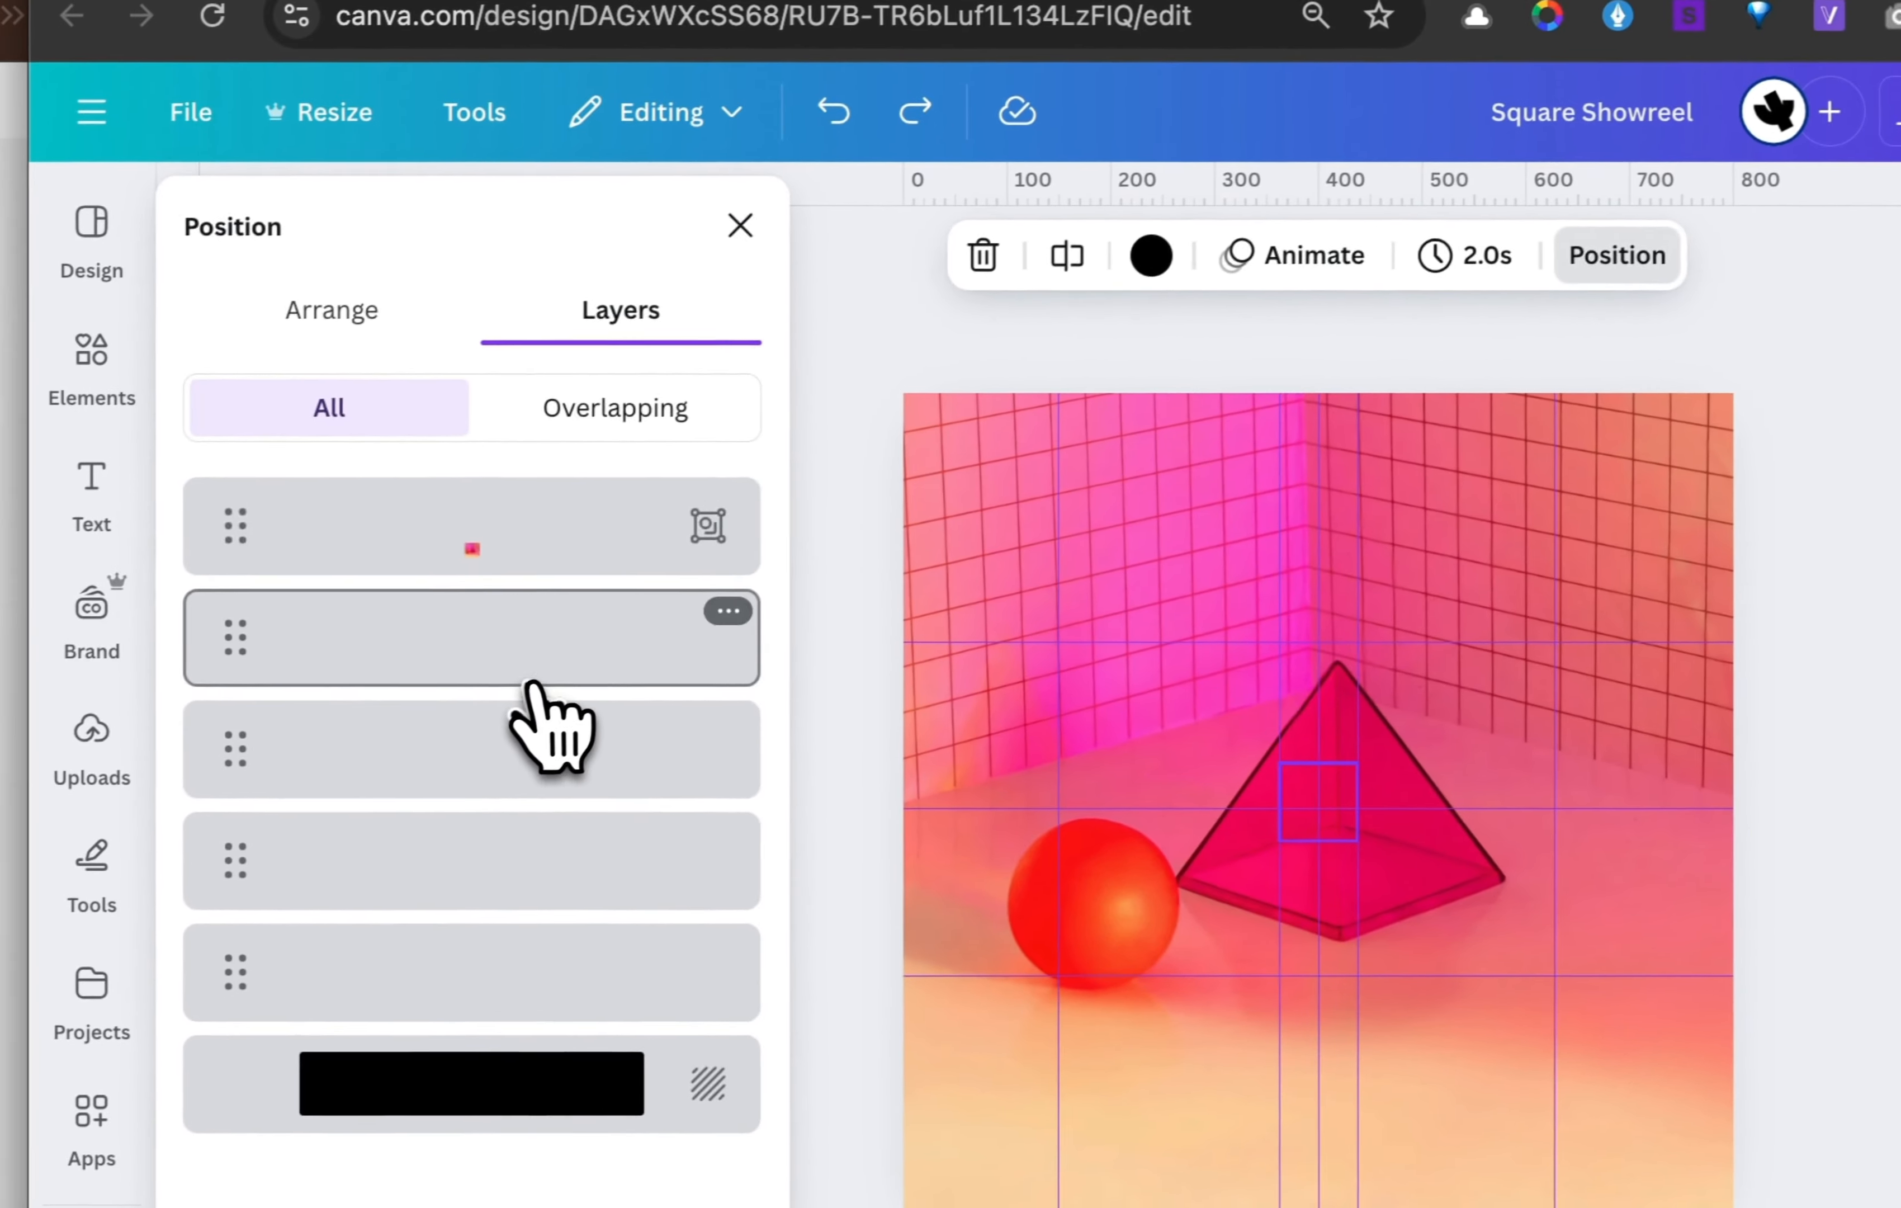
click(591, 779)
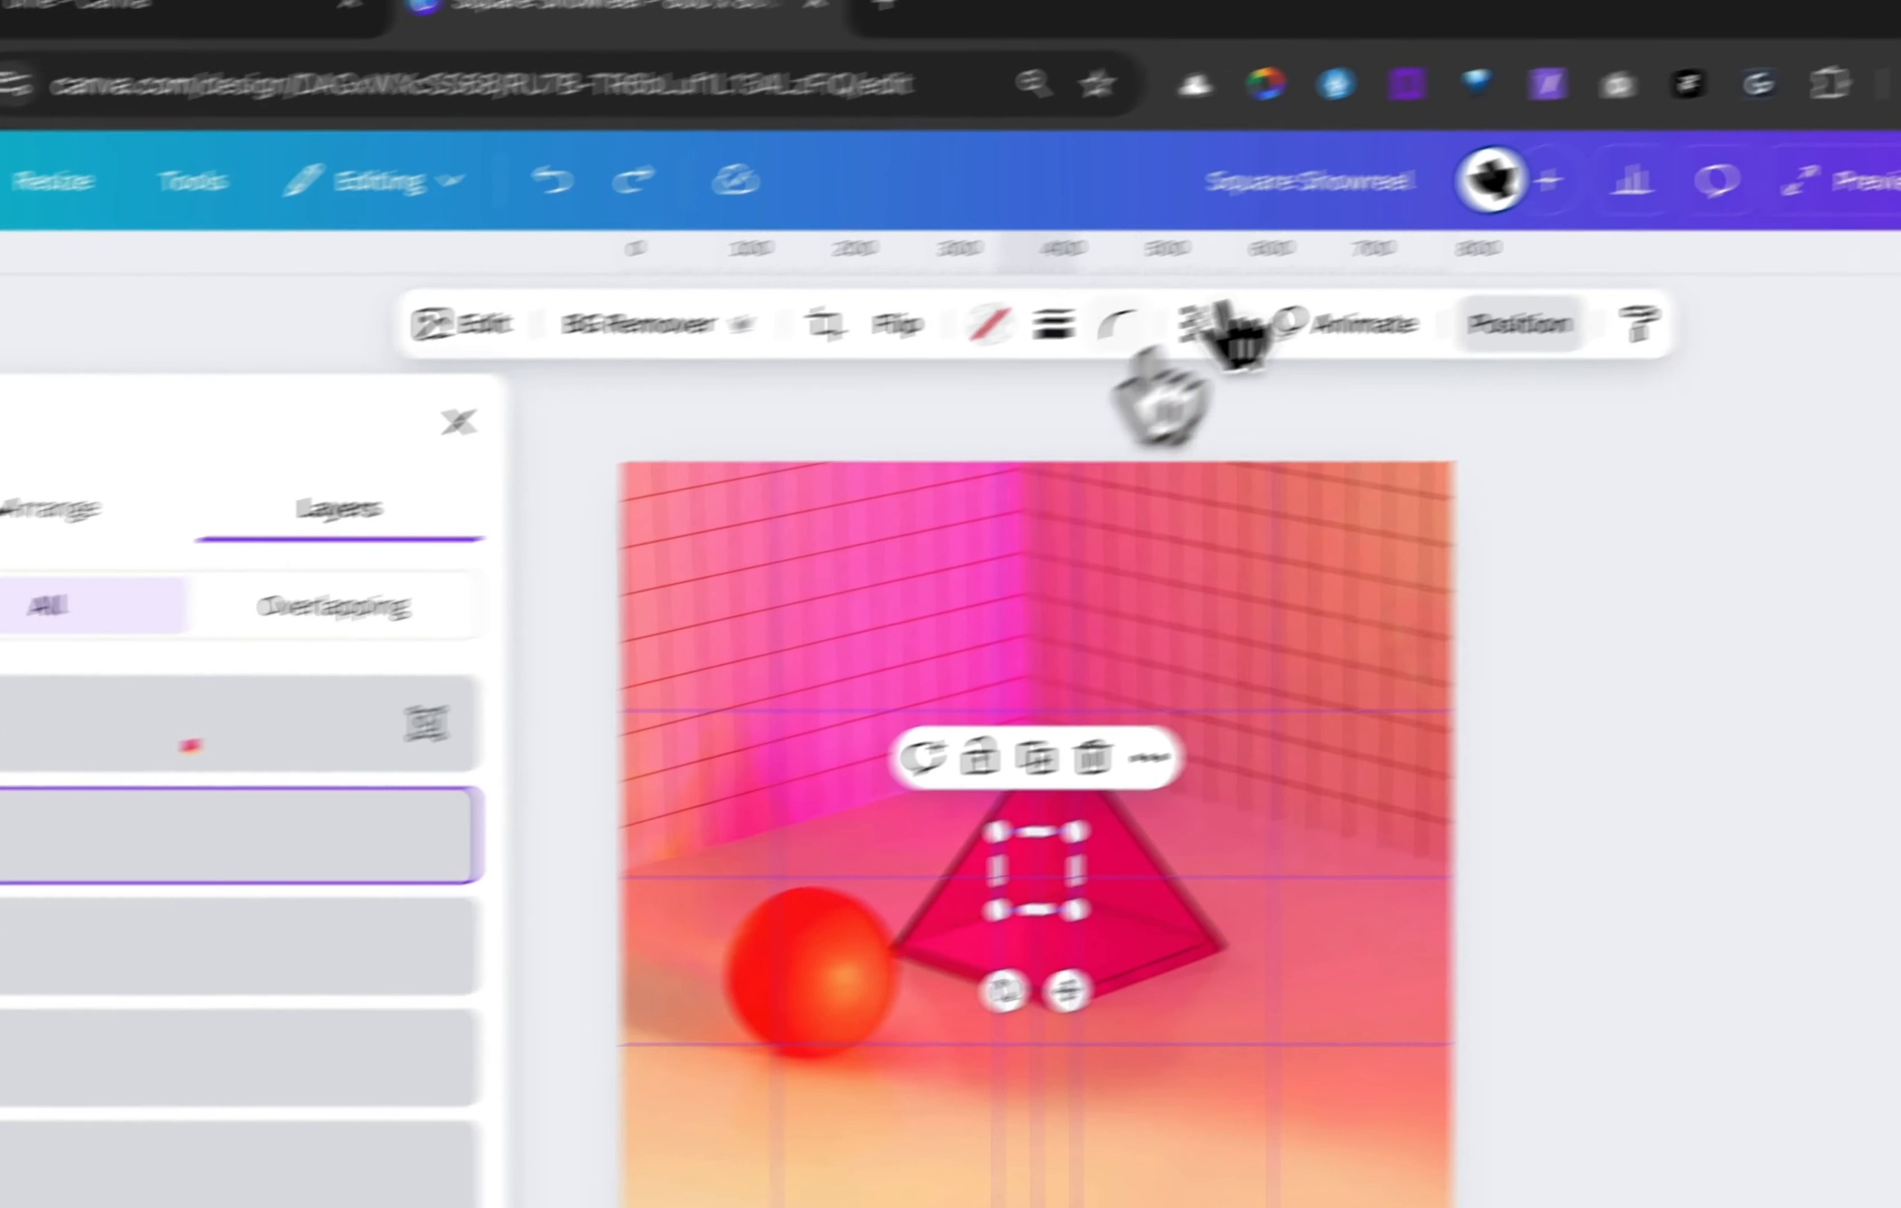
click(1500, 253)
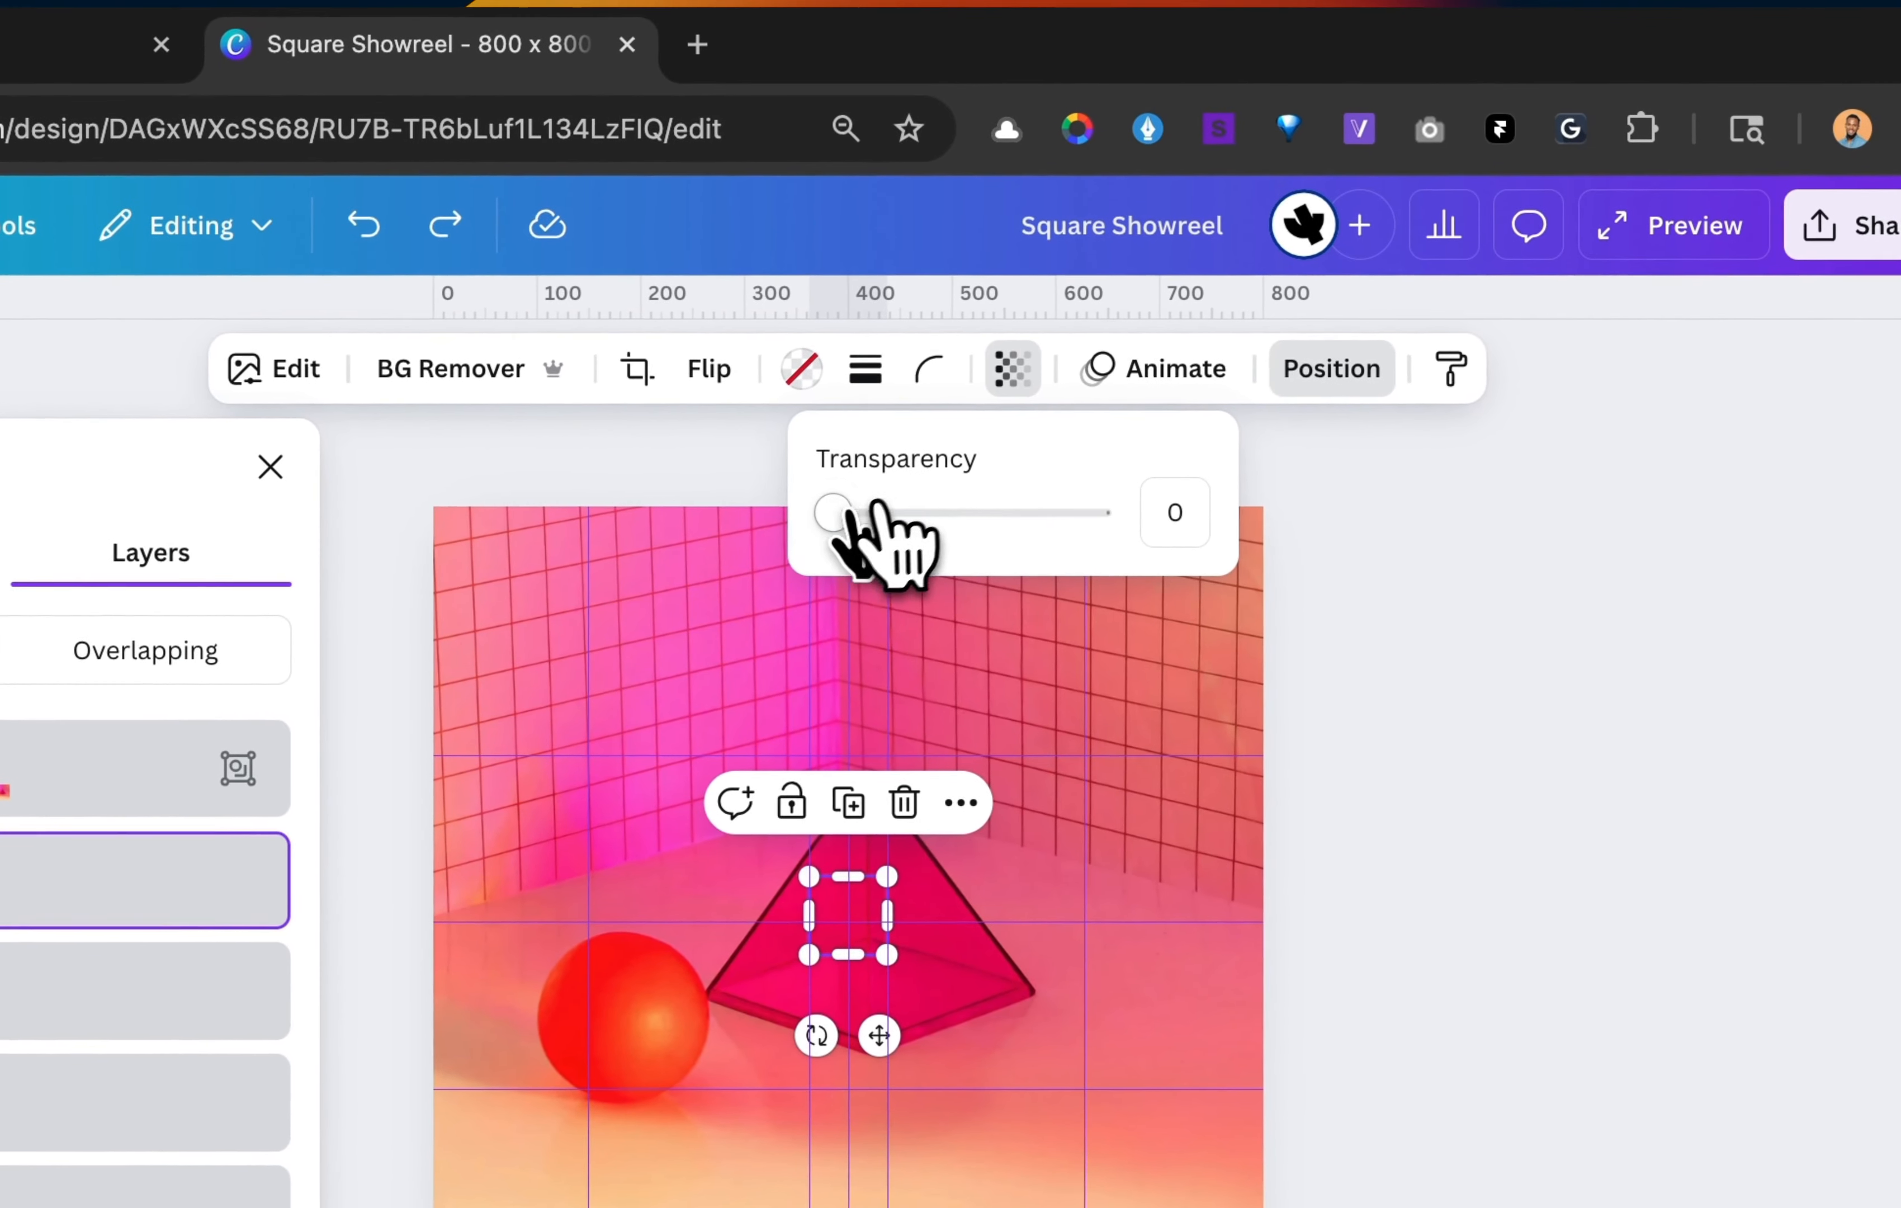
drag(1325, 397, 1338, 397)
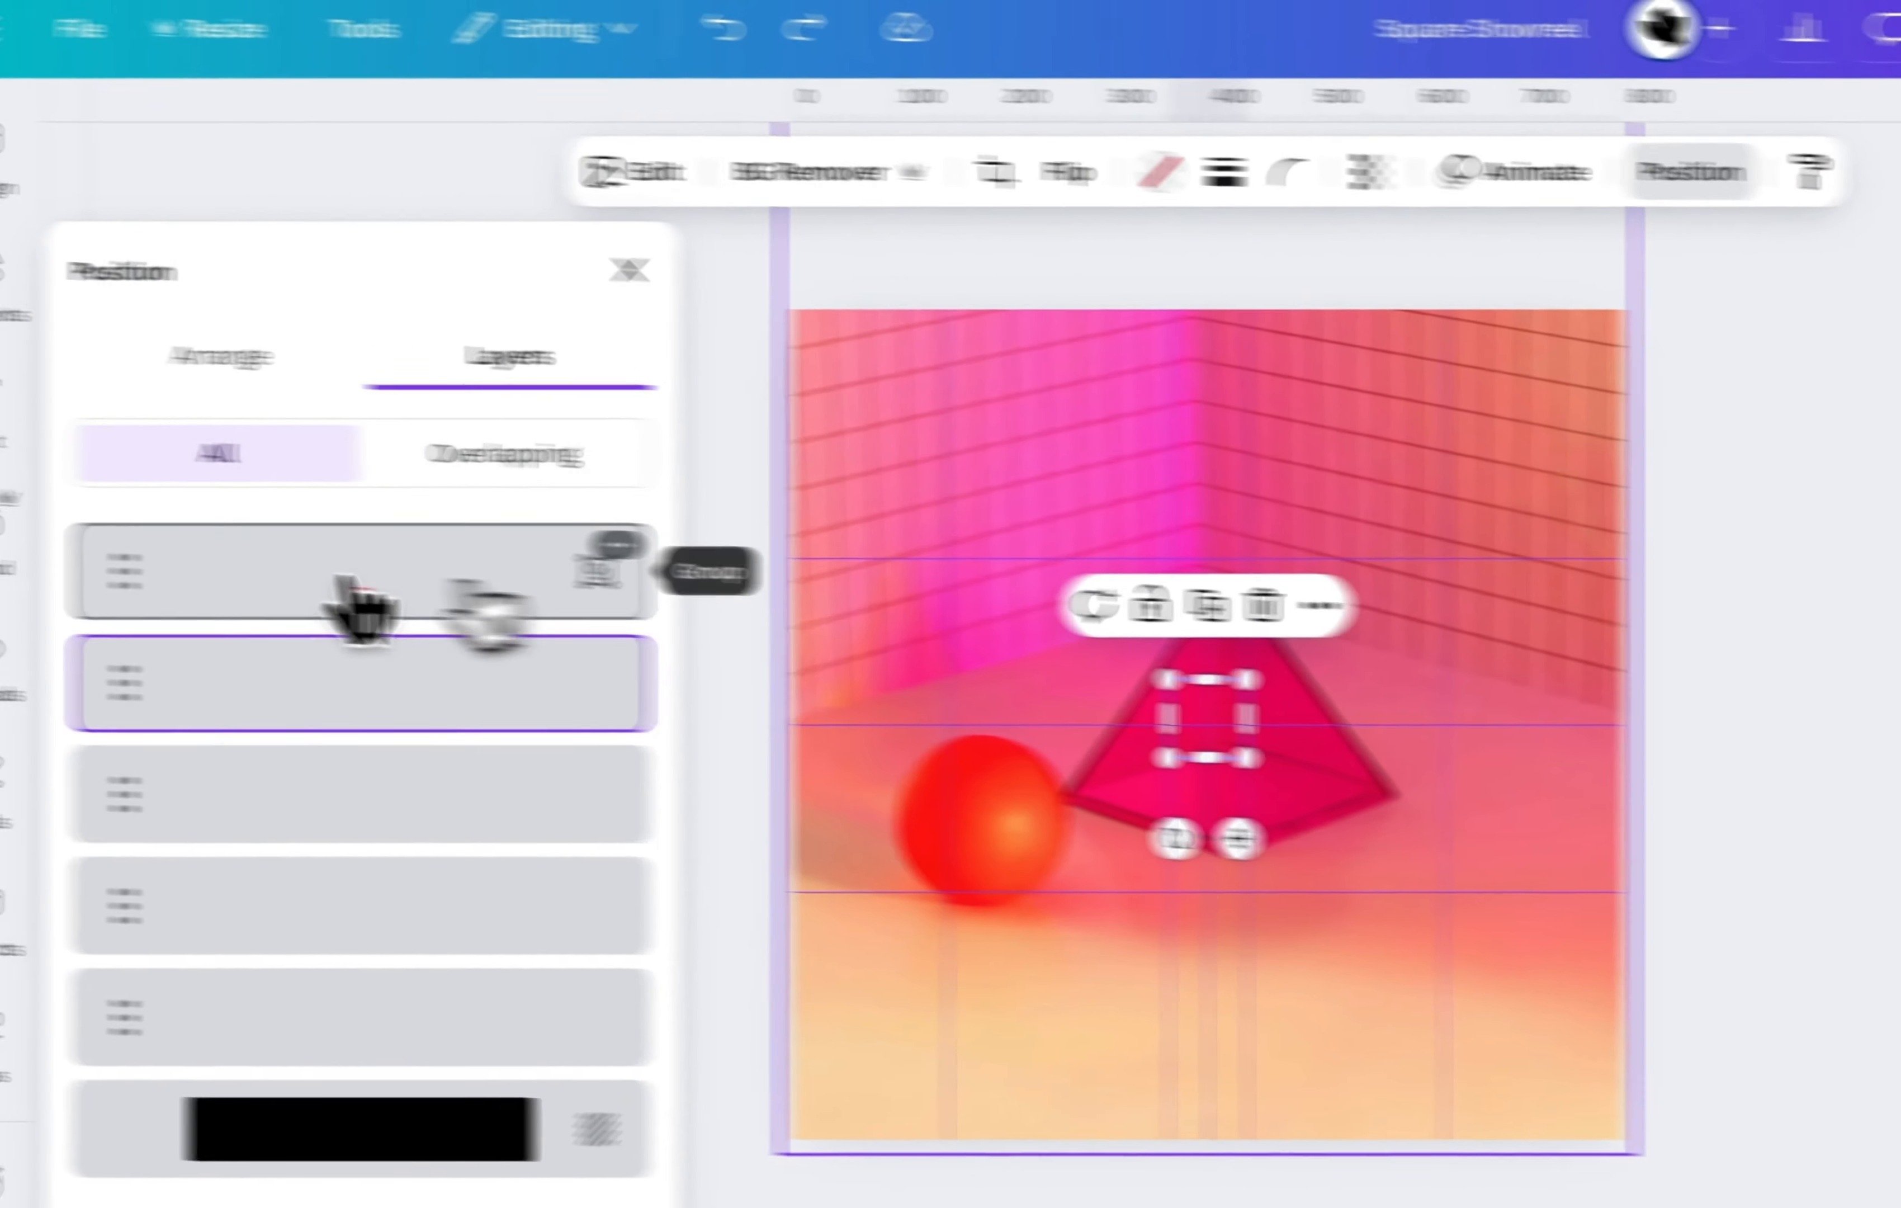
click(31, 559)
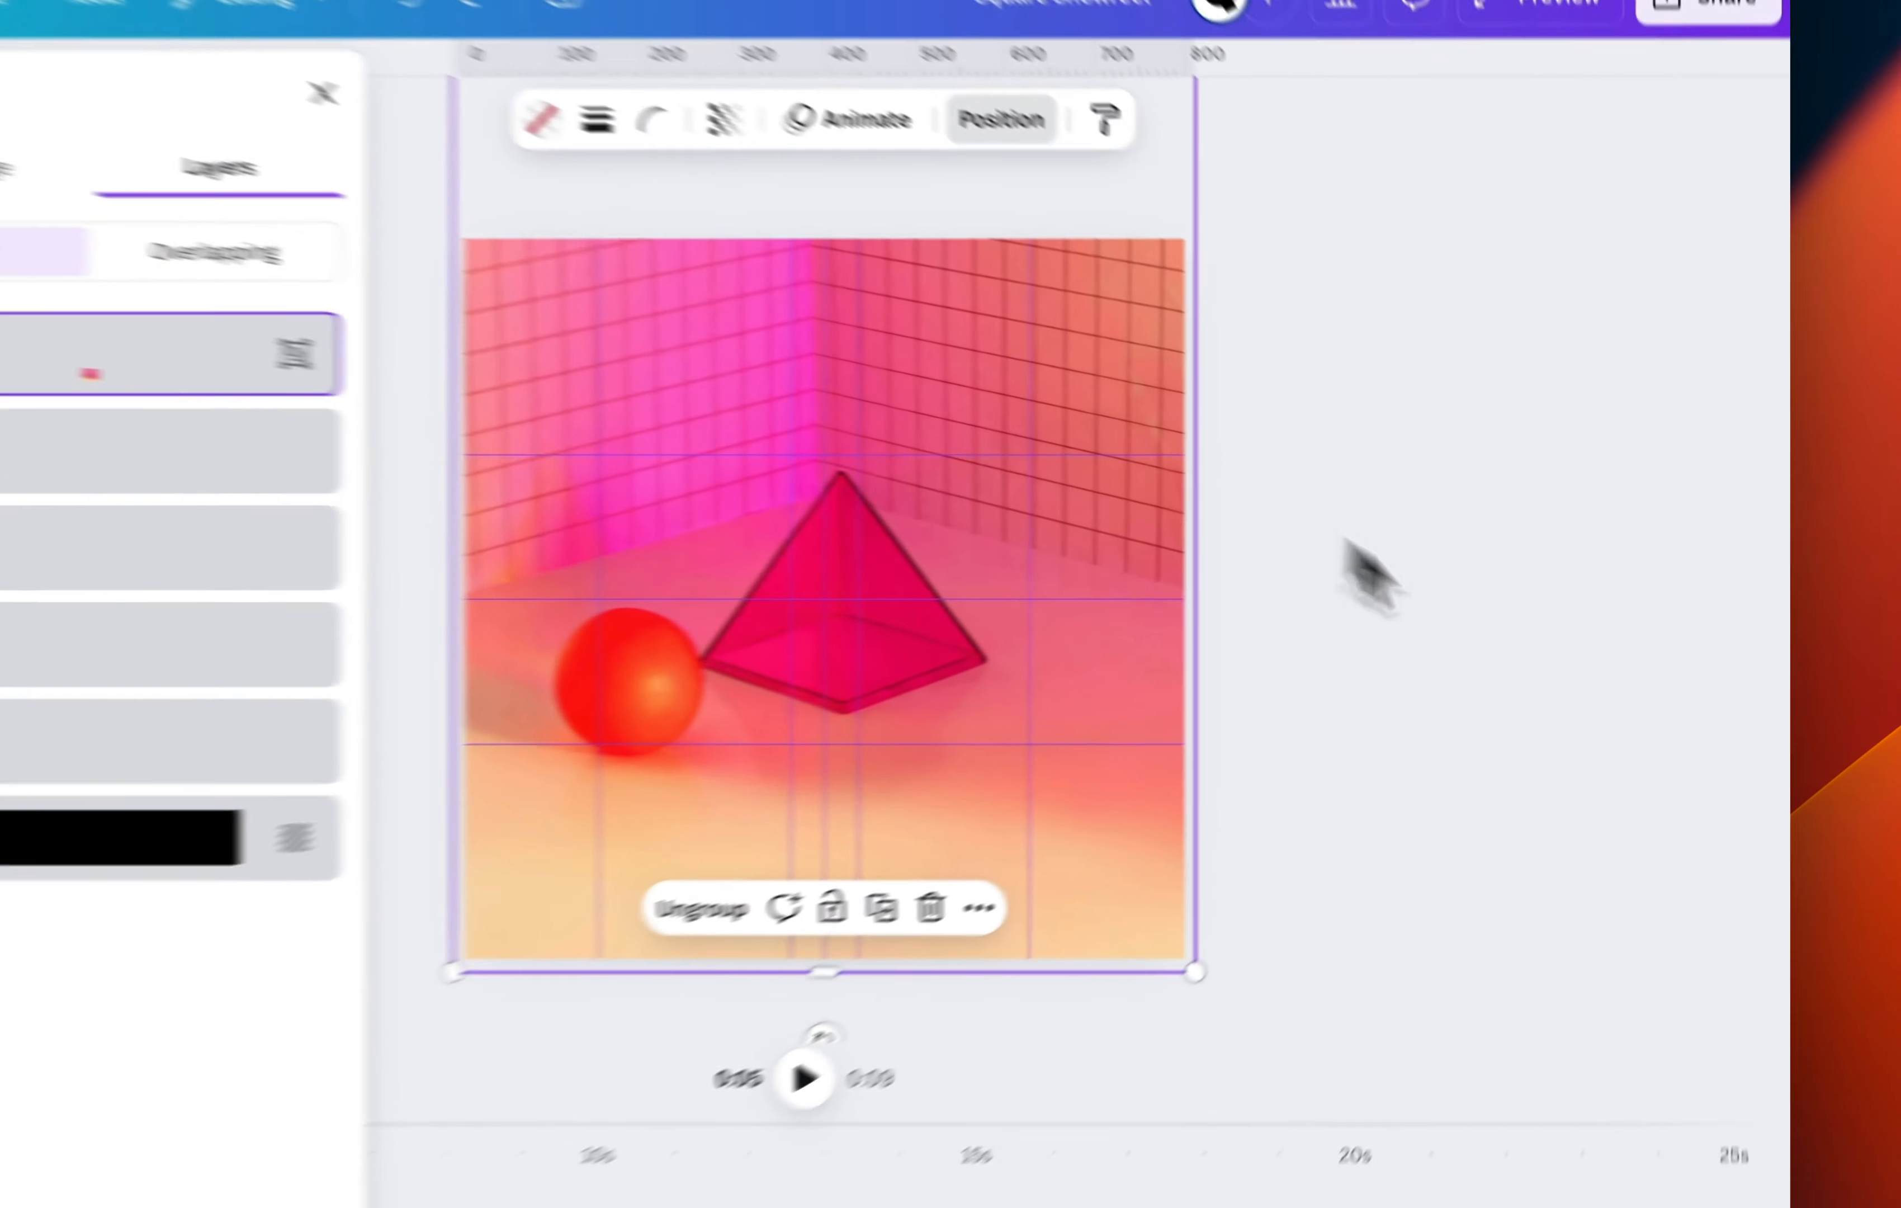
click(1523, 559)
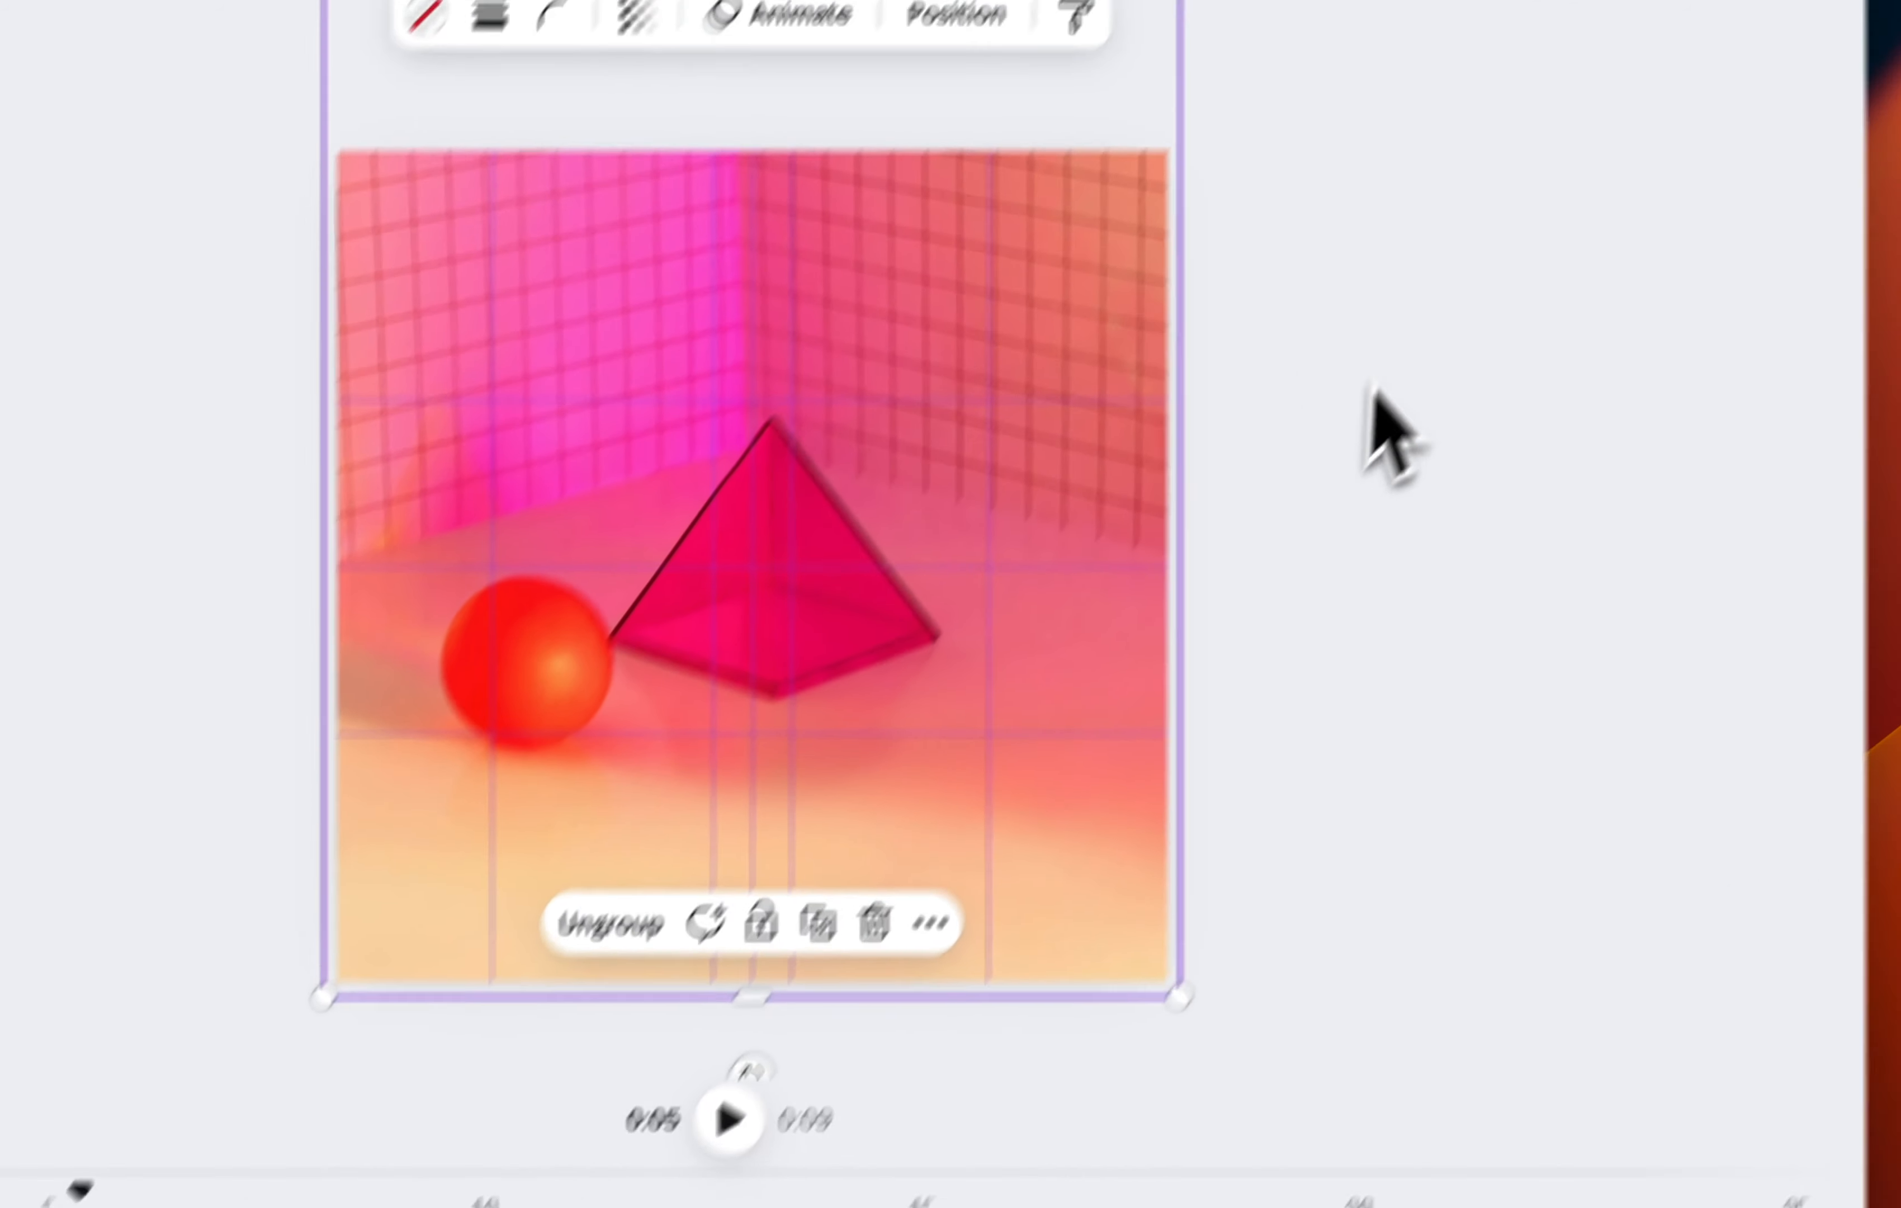
click(1370, 386)
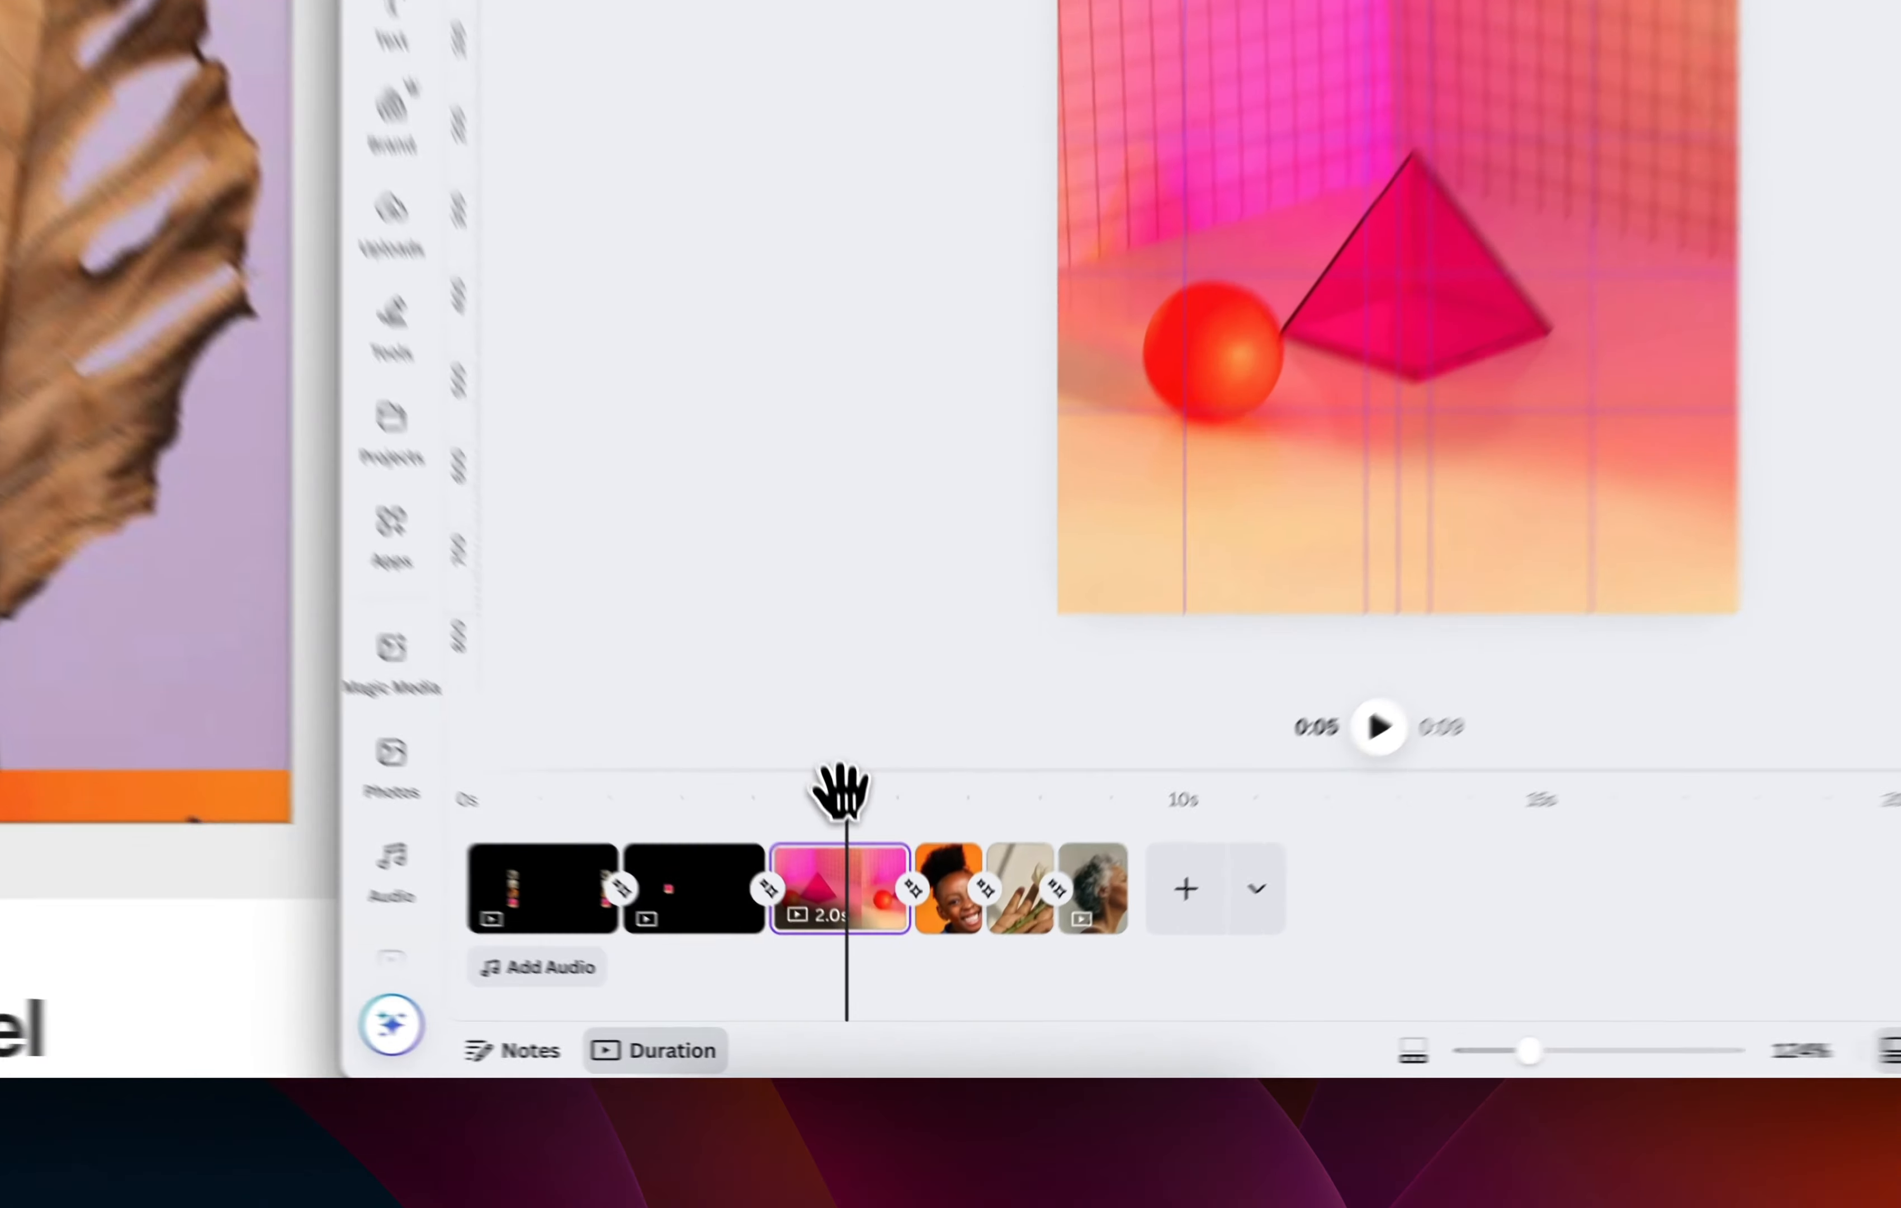
- Scrub the timeline from page 3 to the last page and return to the start of page 1
drag(841, 791, 1124, 724)
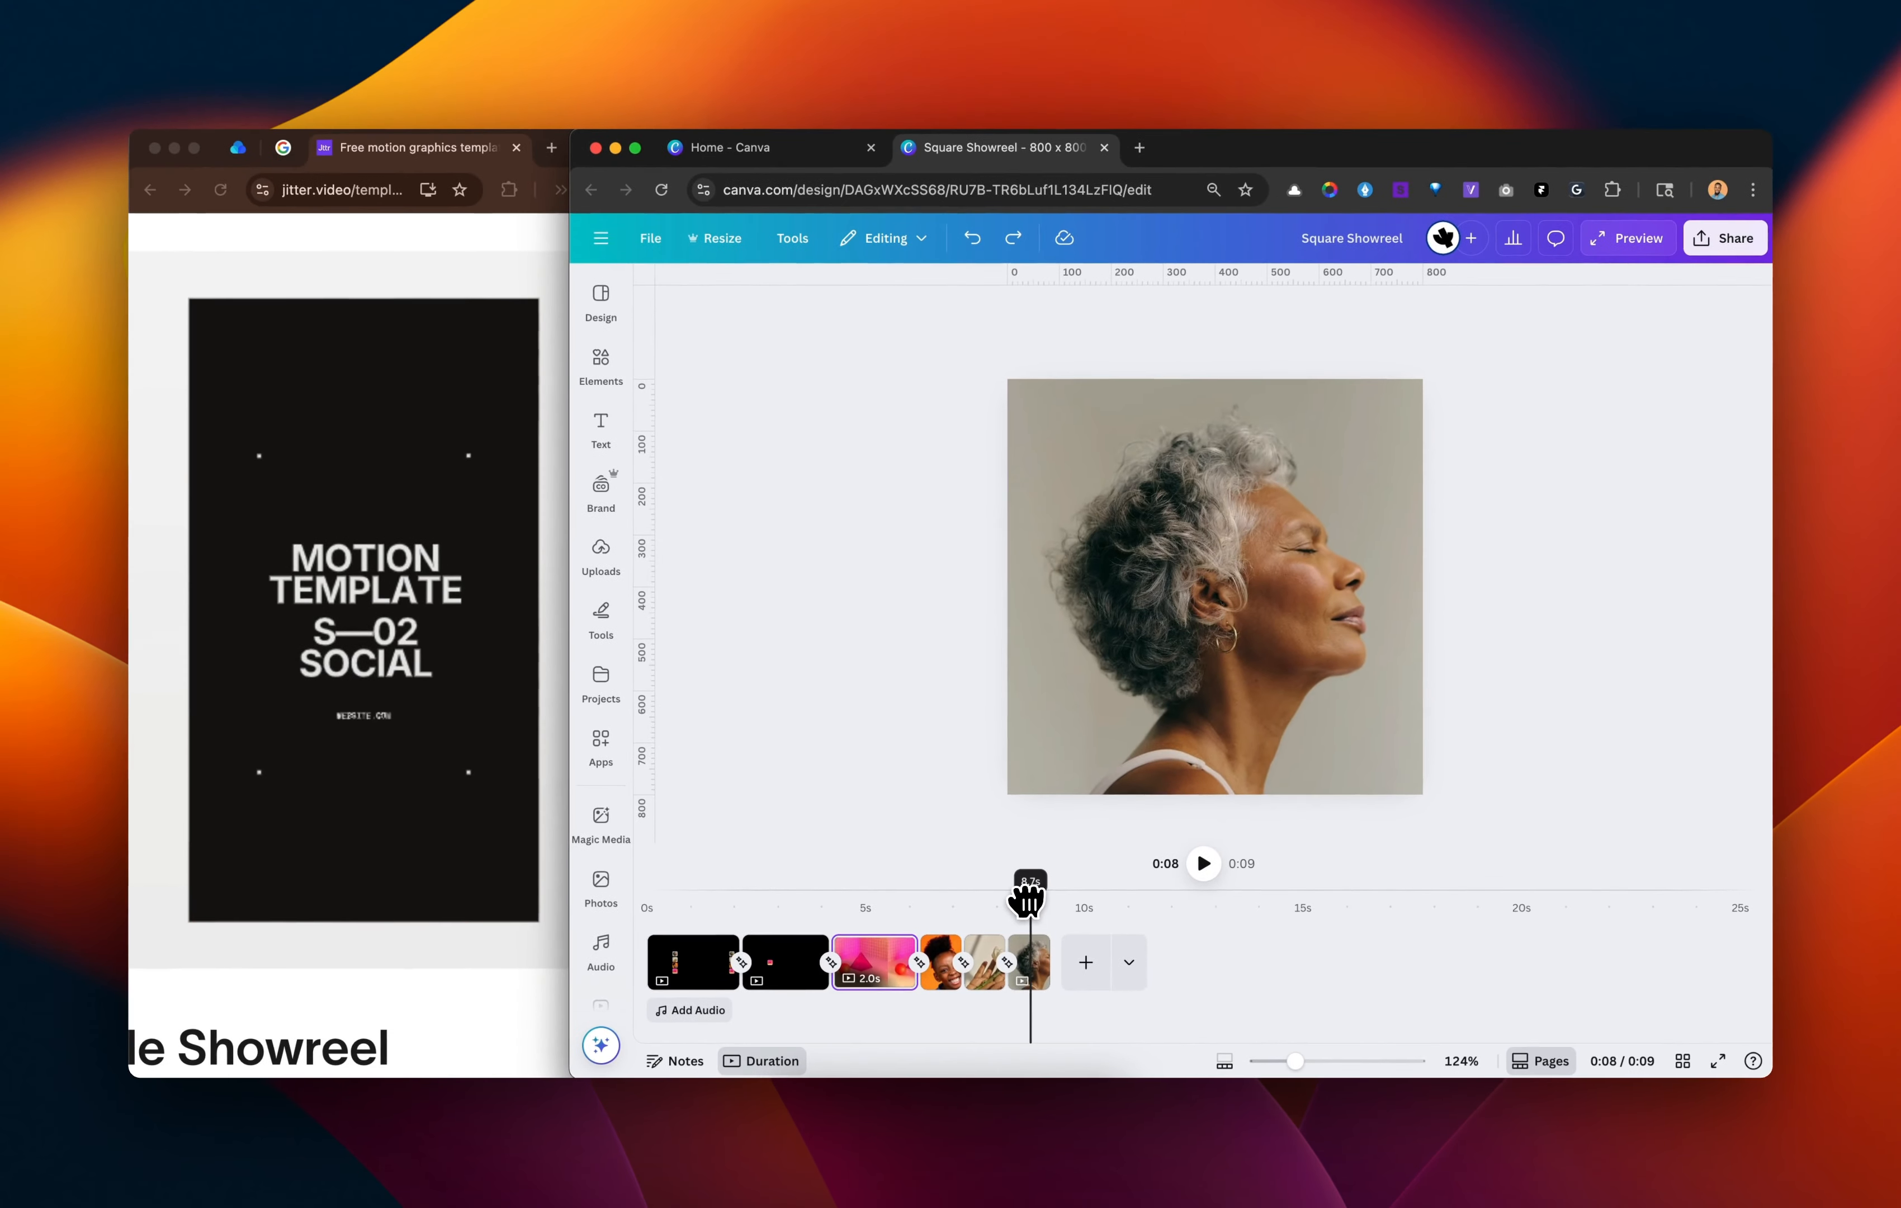
drag(1026, 899, 638, 917)
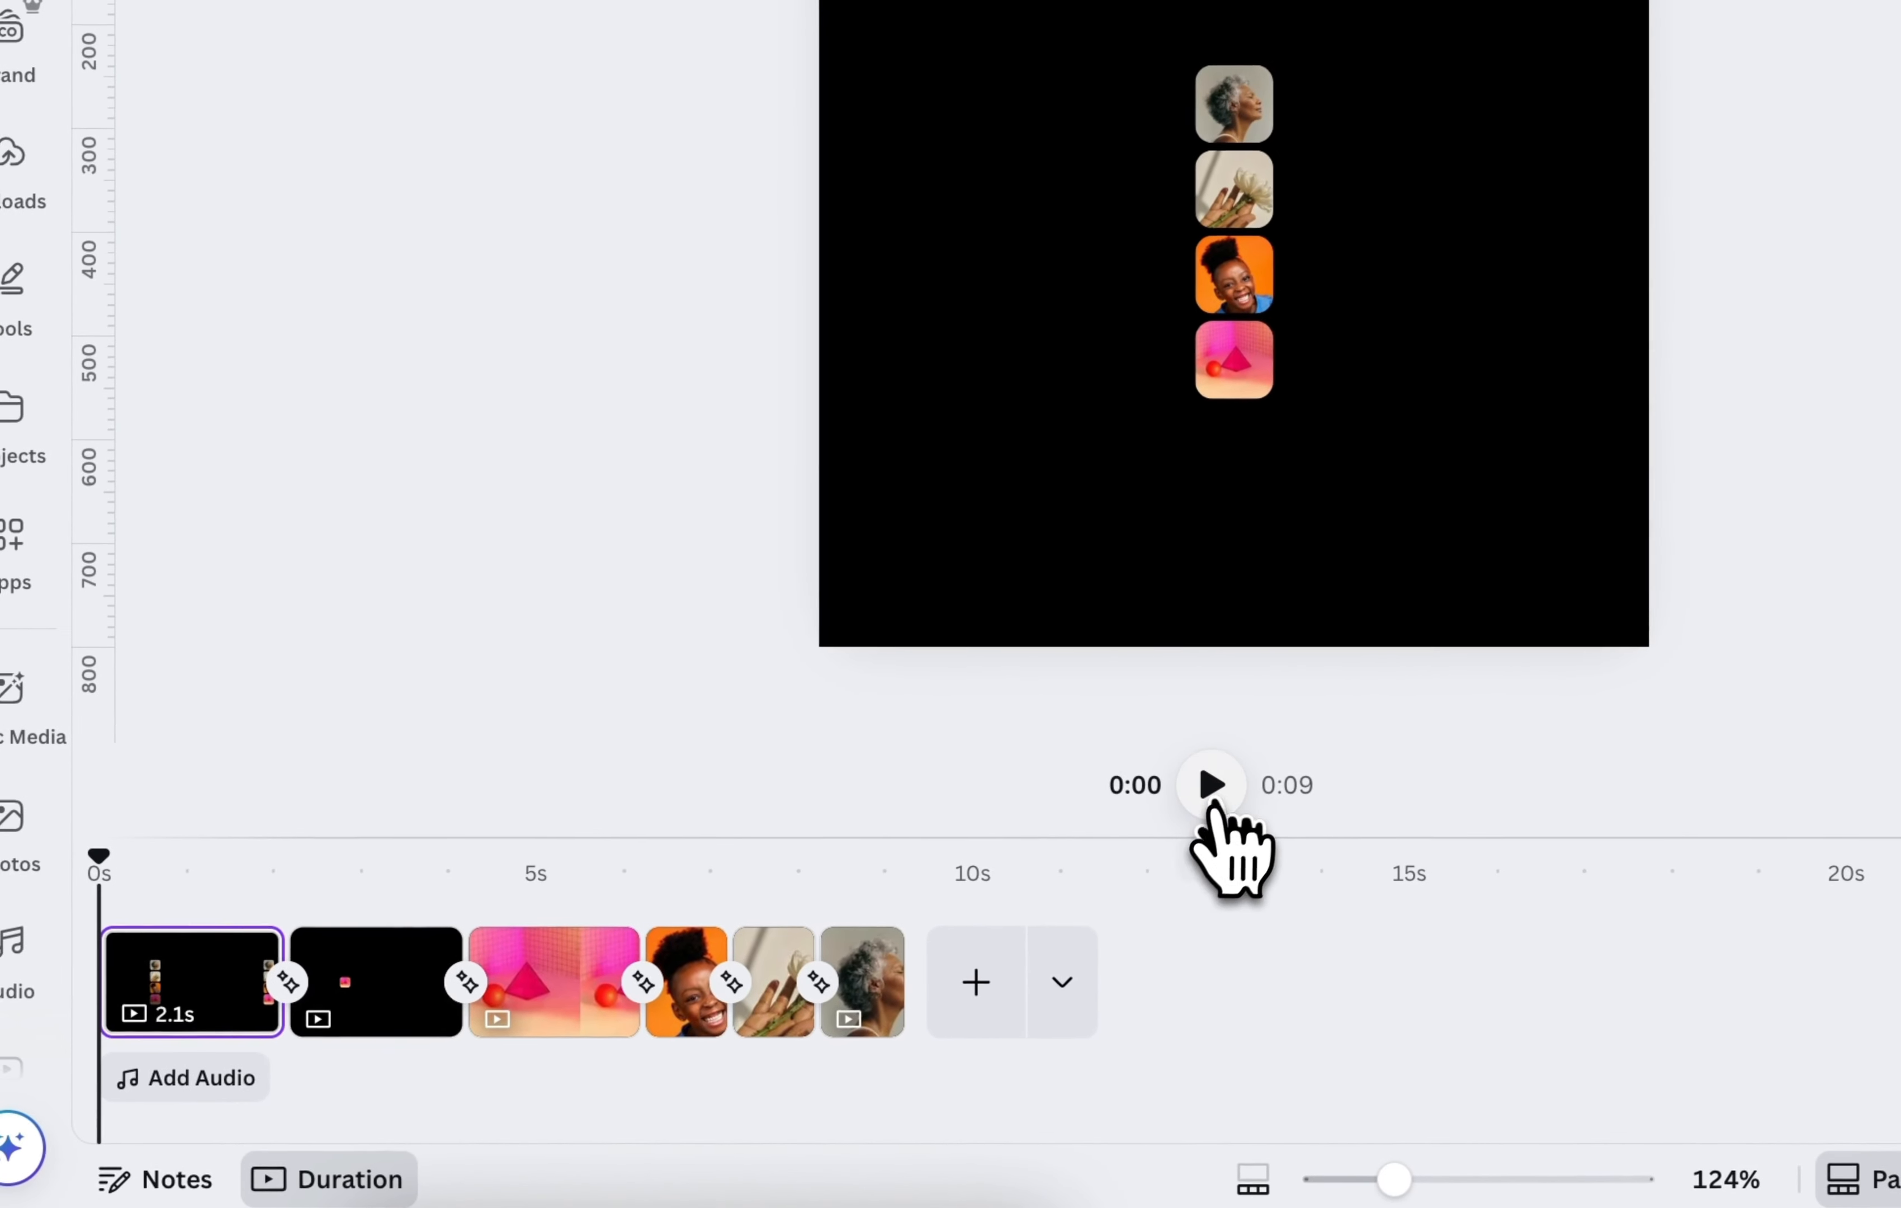